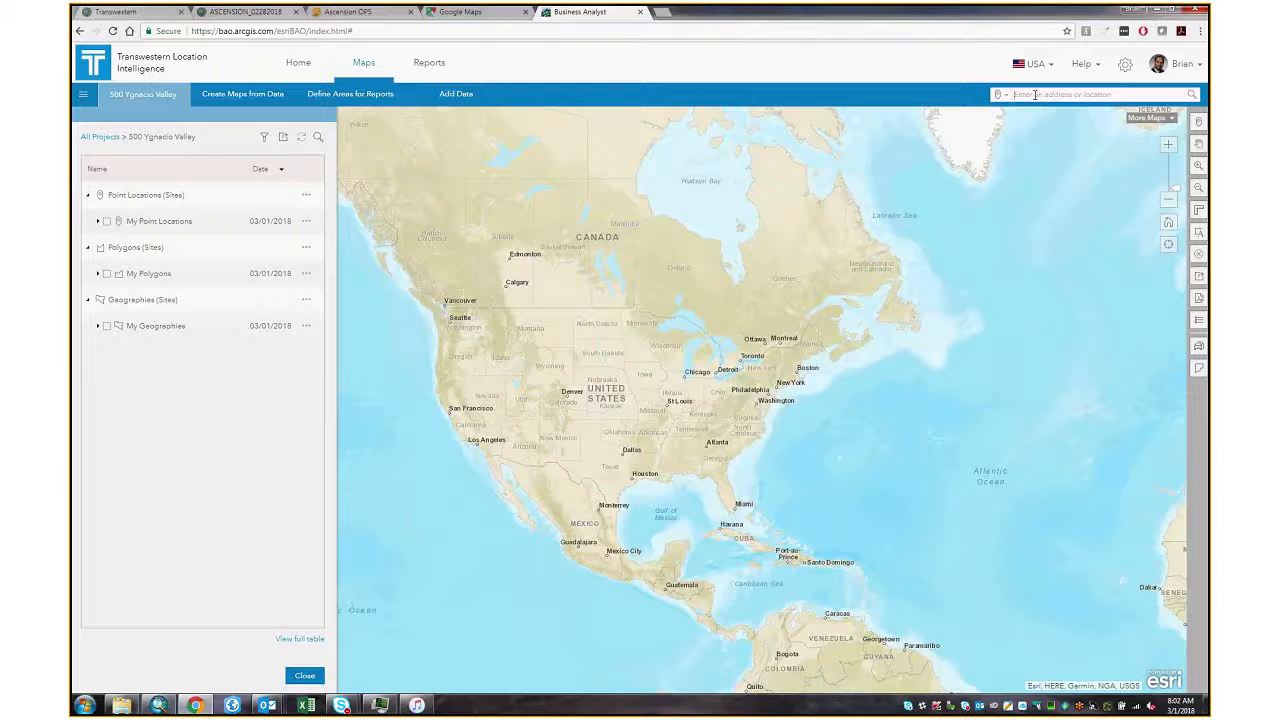
- Find the Walnut Creek street address that matches the open project's name and place it as a point on the map
text(500)
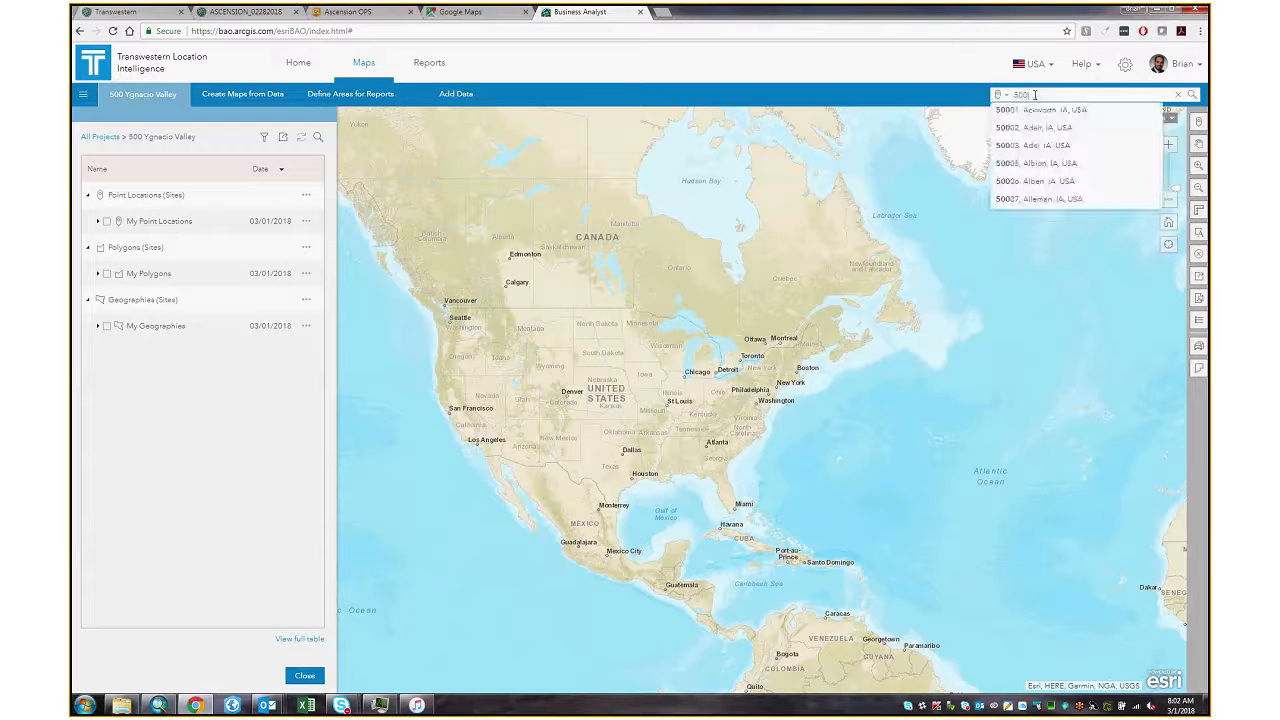
text( Ygnacio)
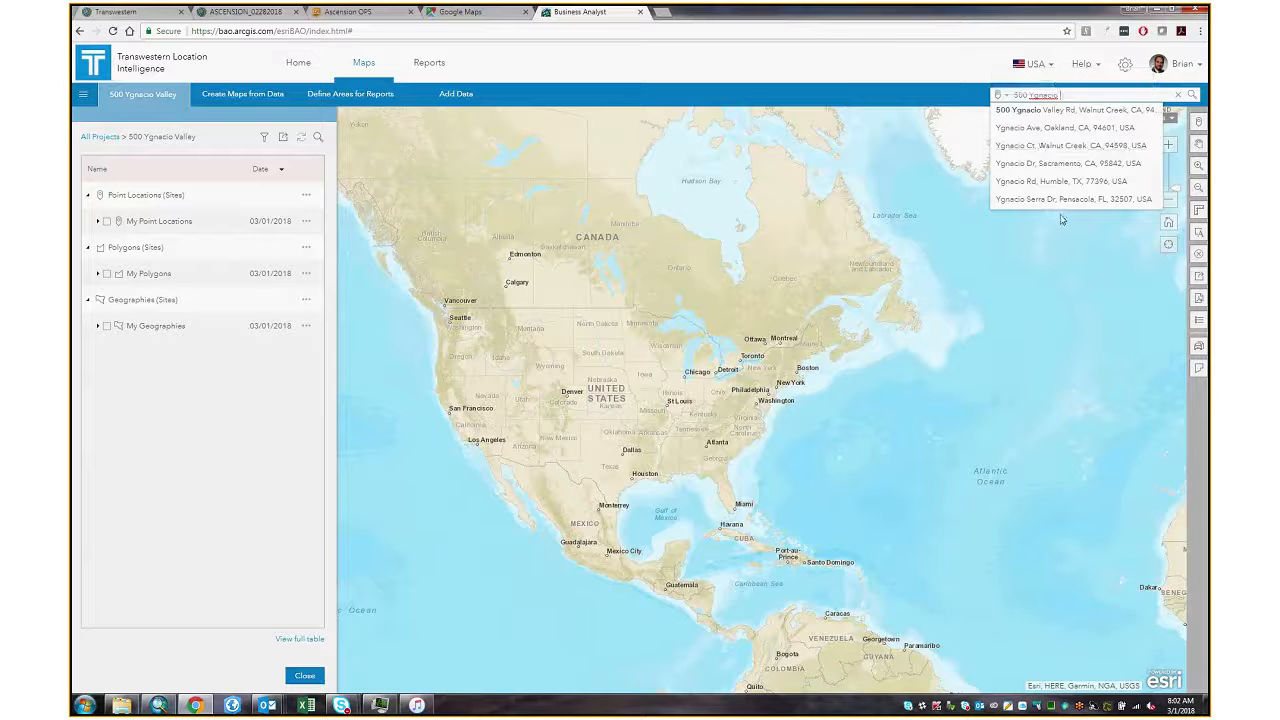
click(1040, 110)
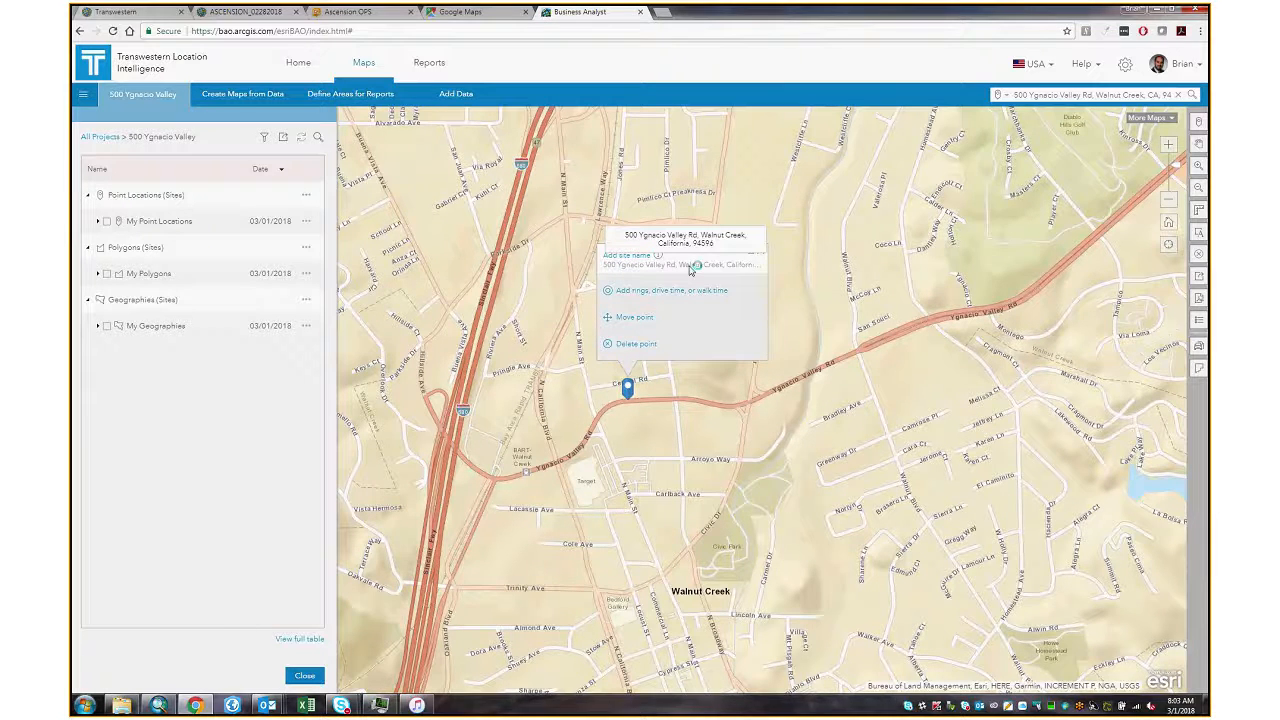
- Name the new site point "Building Name"
click(624, 256)
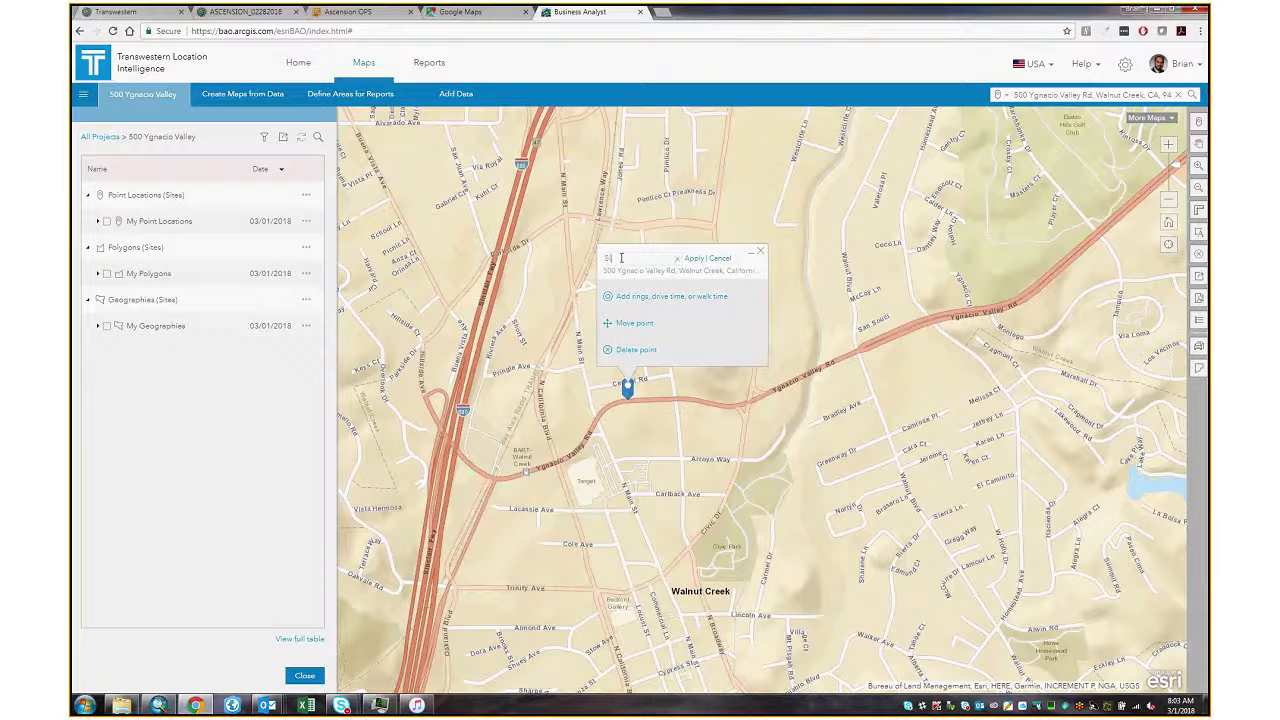
text(Bullding Name)
key(Return)
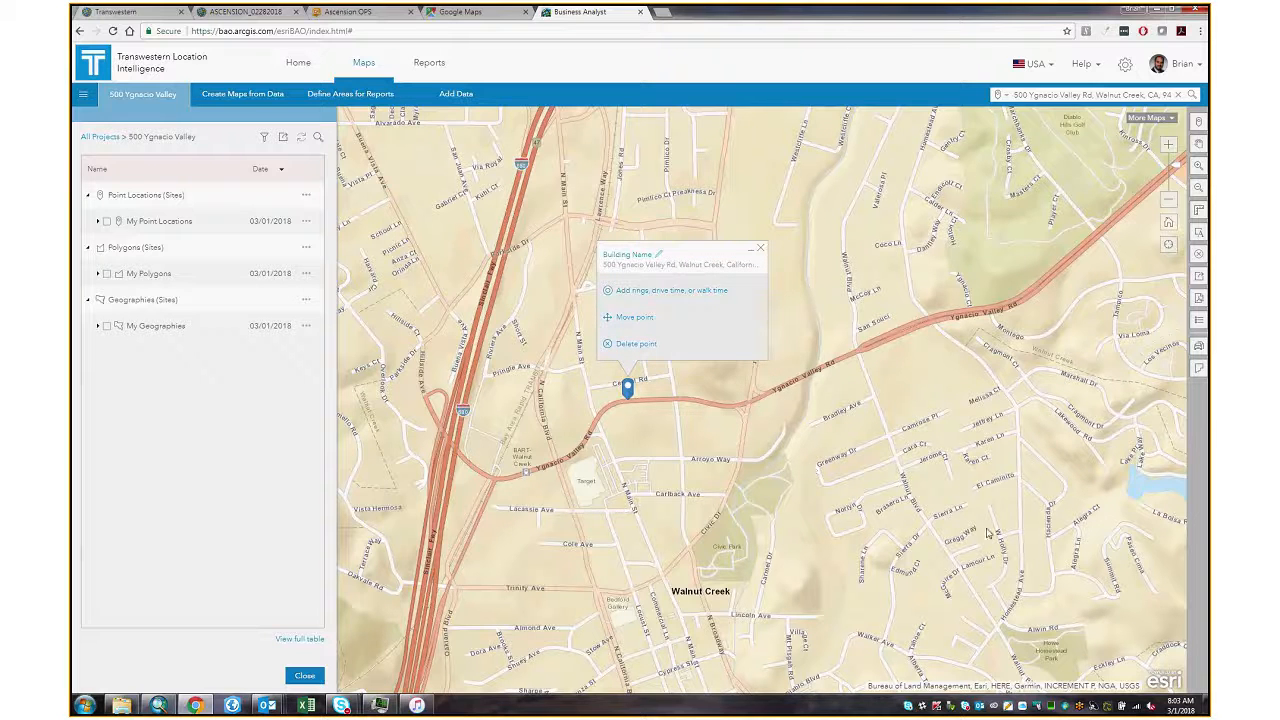
- Switch the basemap to Hybrid and move the site point onto the building between Central Rd and Ygnacio Valley Rd
click(615, 320)
drag(552, 394, 675, 498)
scroll(677, 505, up, 1)
click(816, 495)
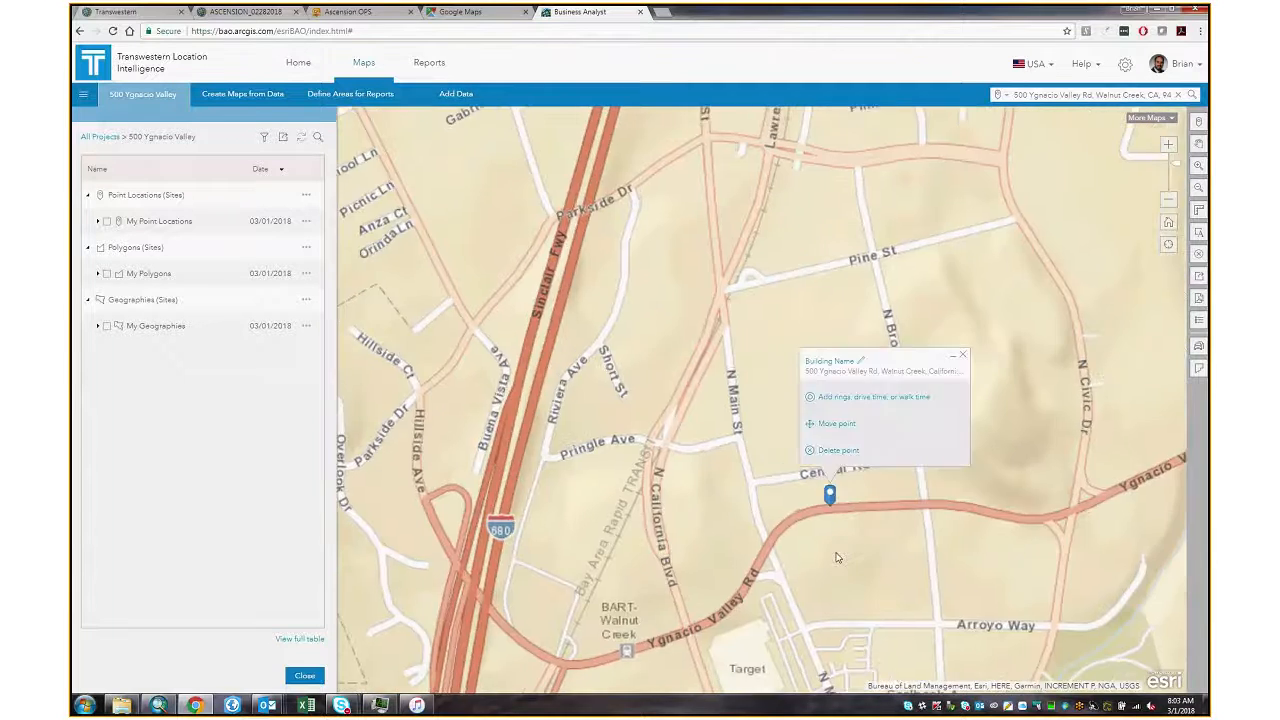
scroll(837, 557, up, 1)
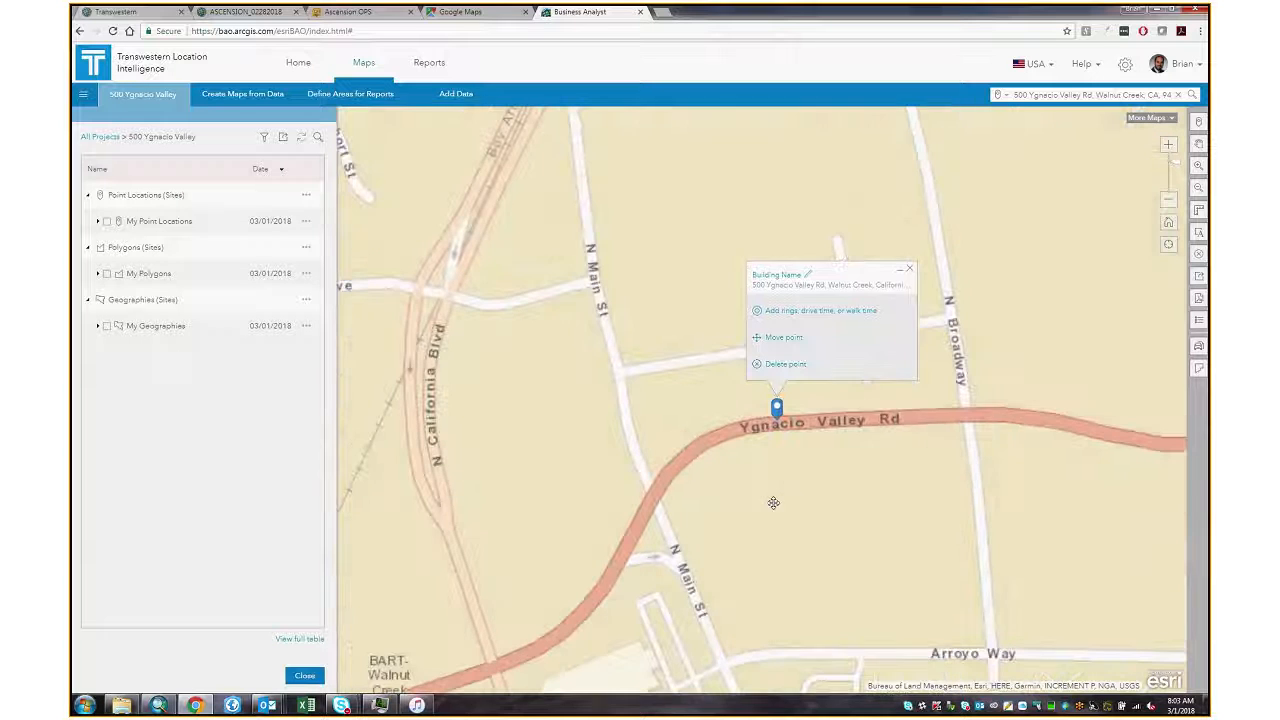
click(1152, 118)
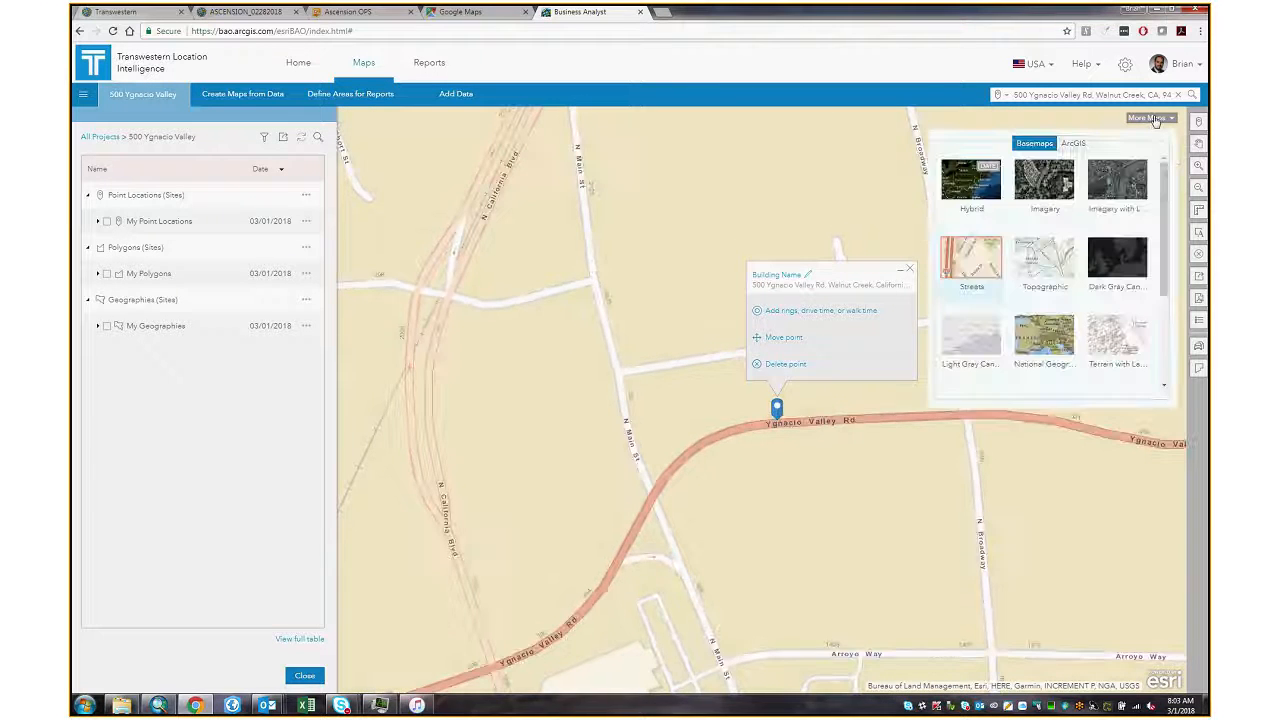
click(970, 180)
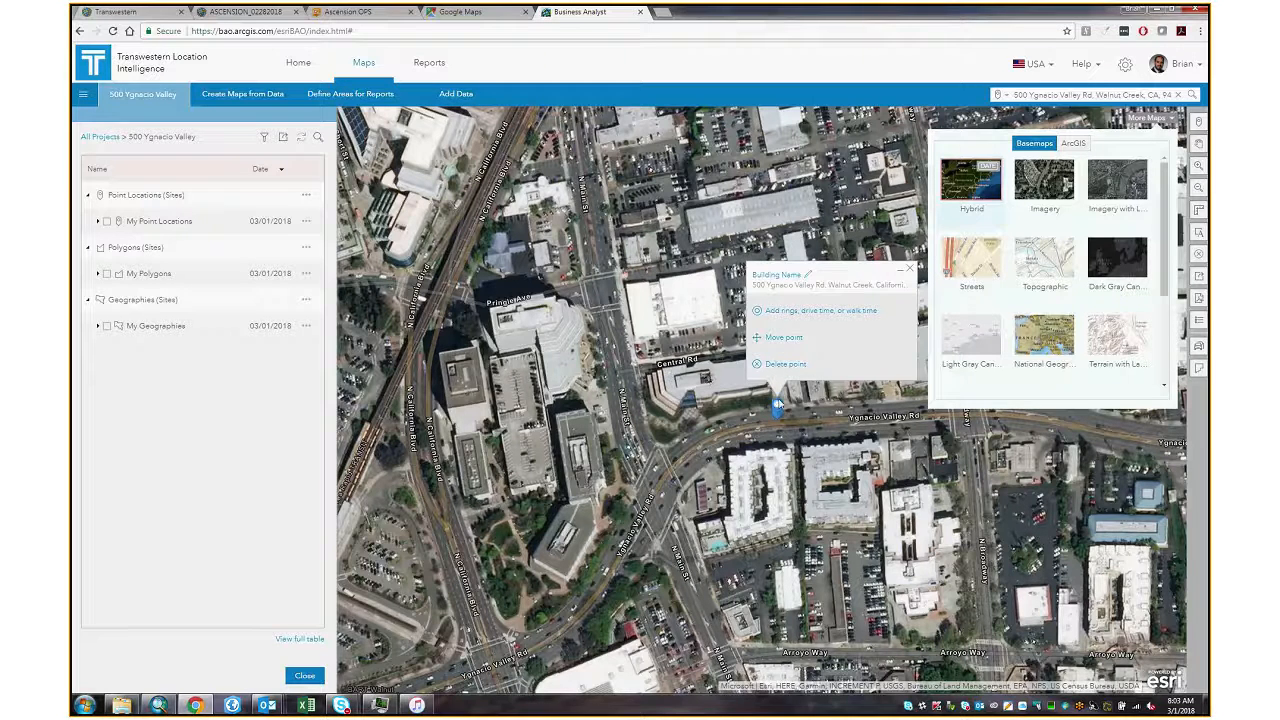
click(777, 341)
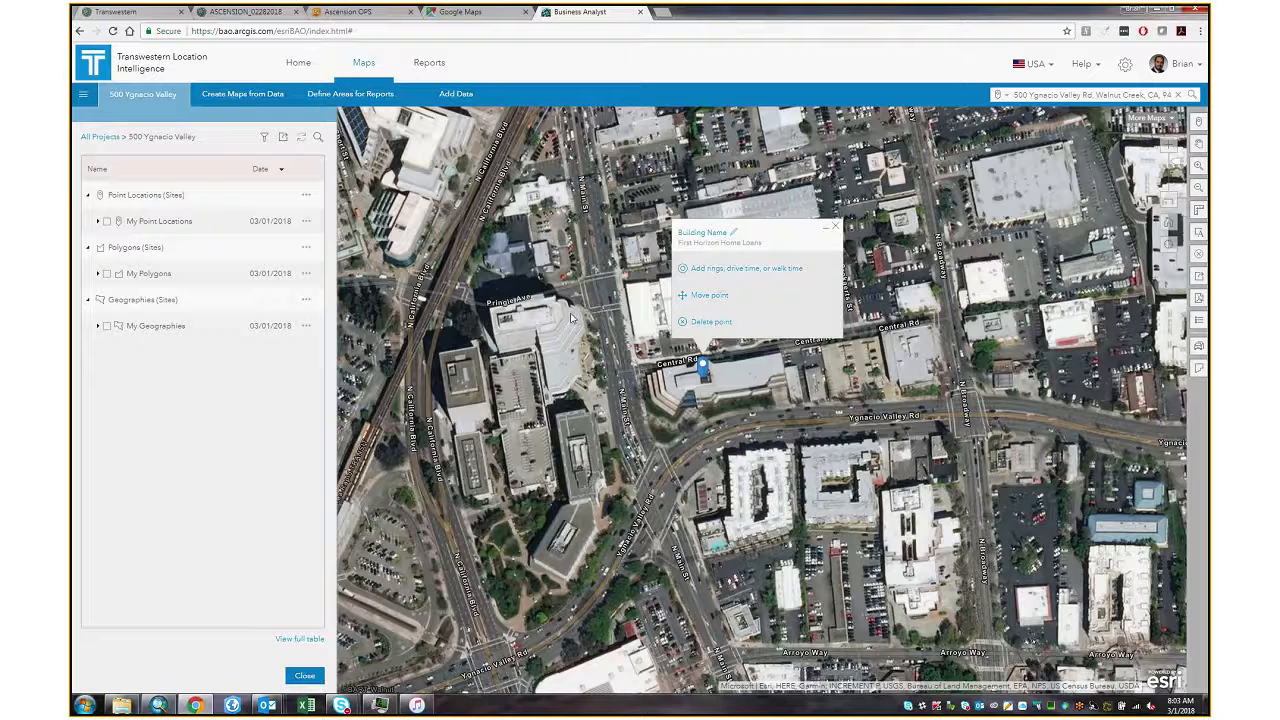
- Add rings with radii of 1, 3 and 5 miles around the site point
click(754, 270)
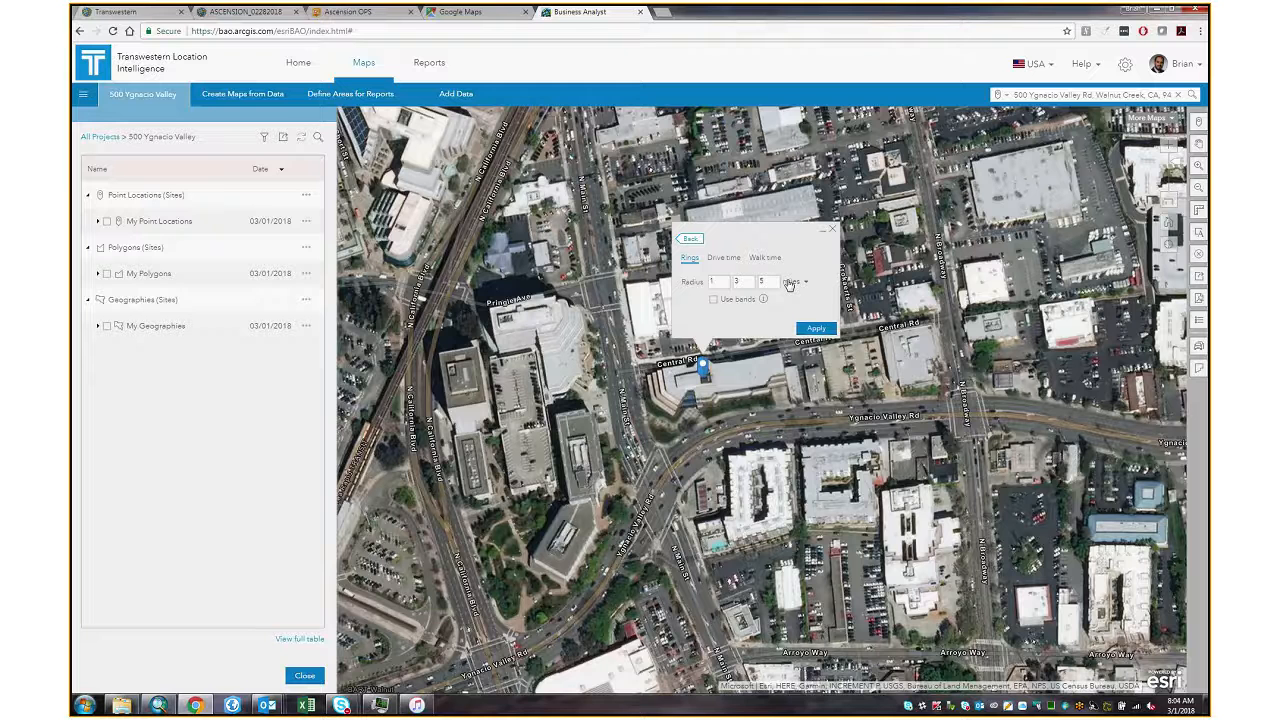
click(724, 260)
scroll(832, 511, down, 1)
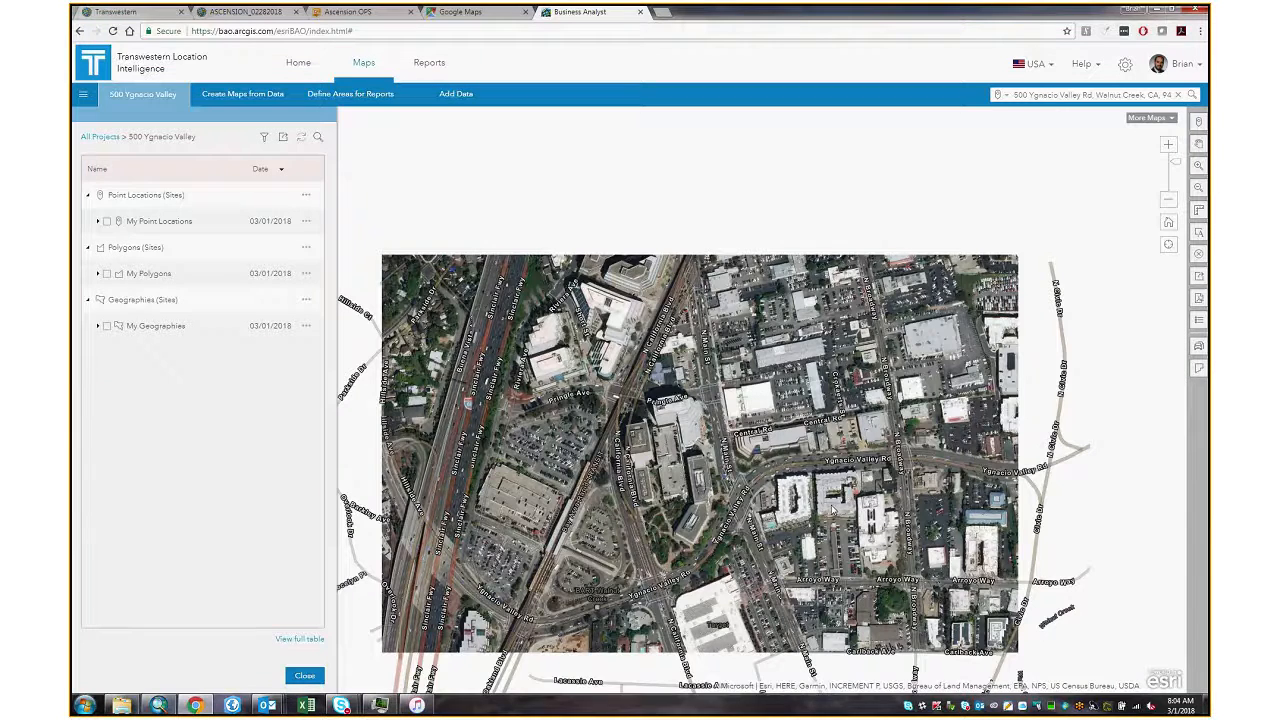
scroll(831, 508, down, 2)
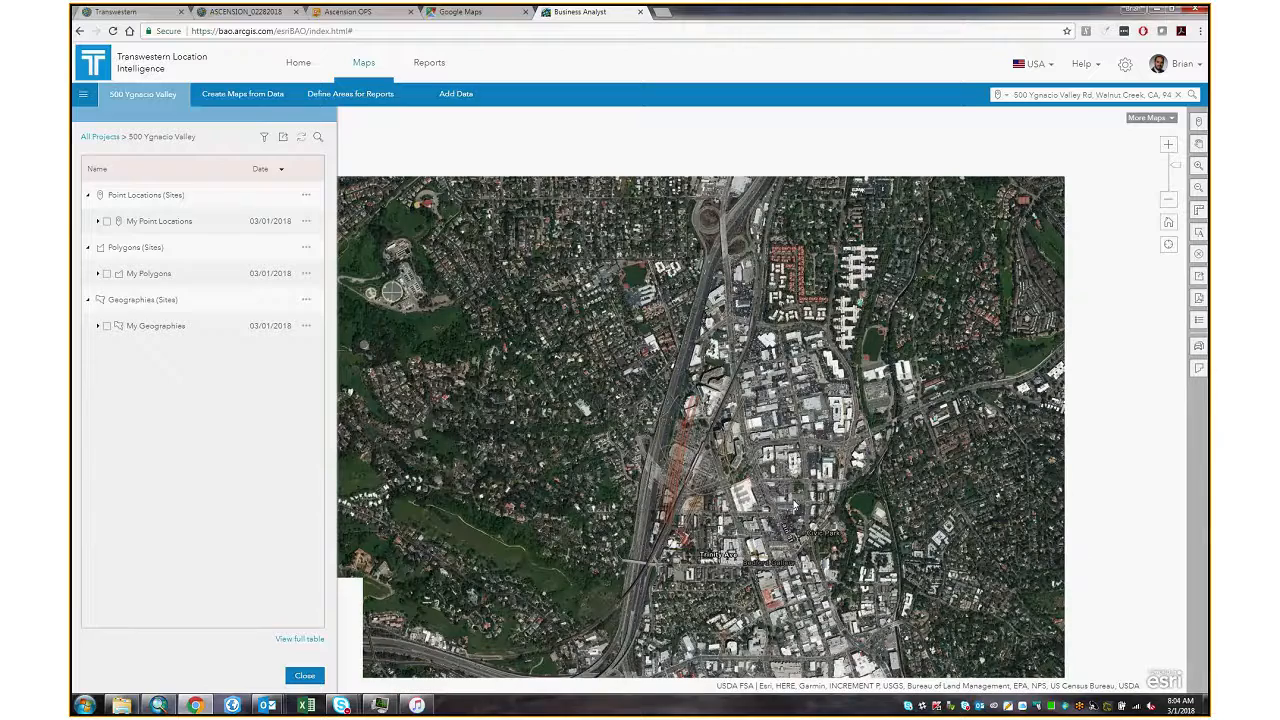
click(781, 428)
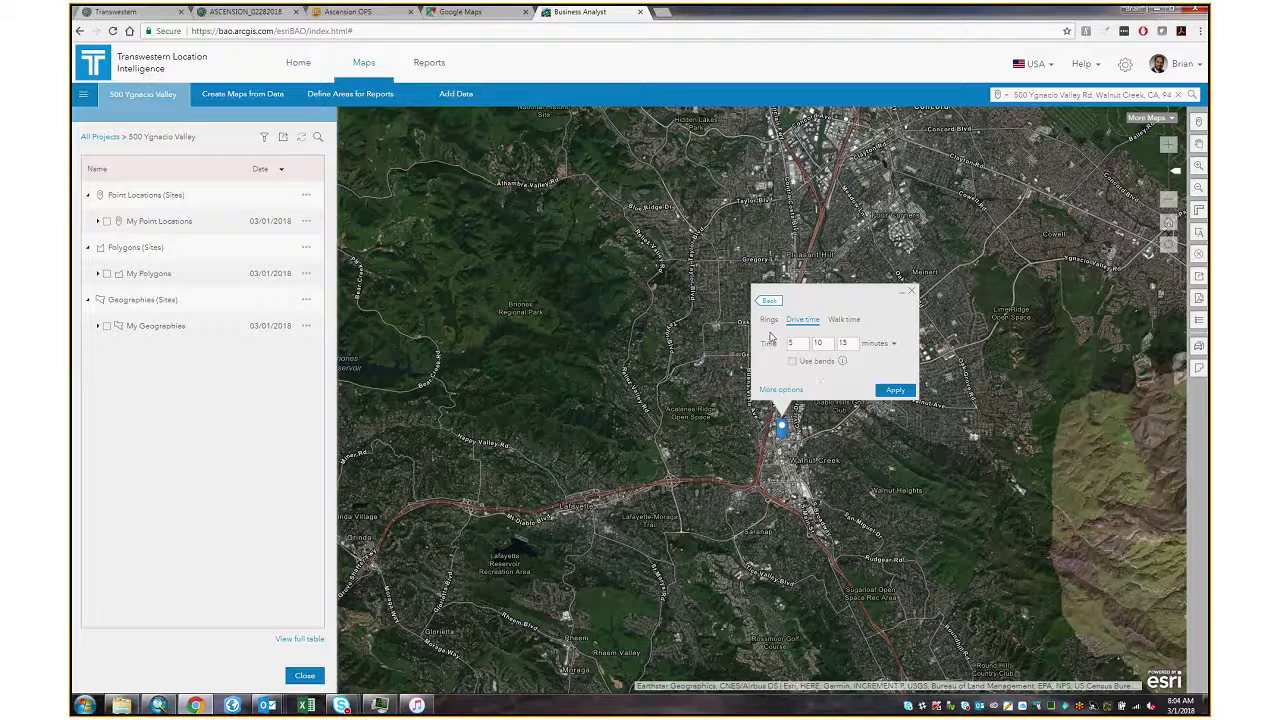
click(769, 321)
click(894, 391)
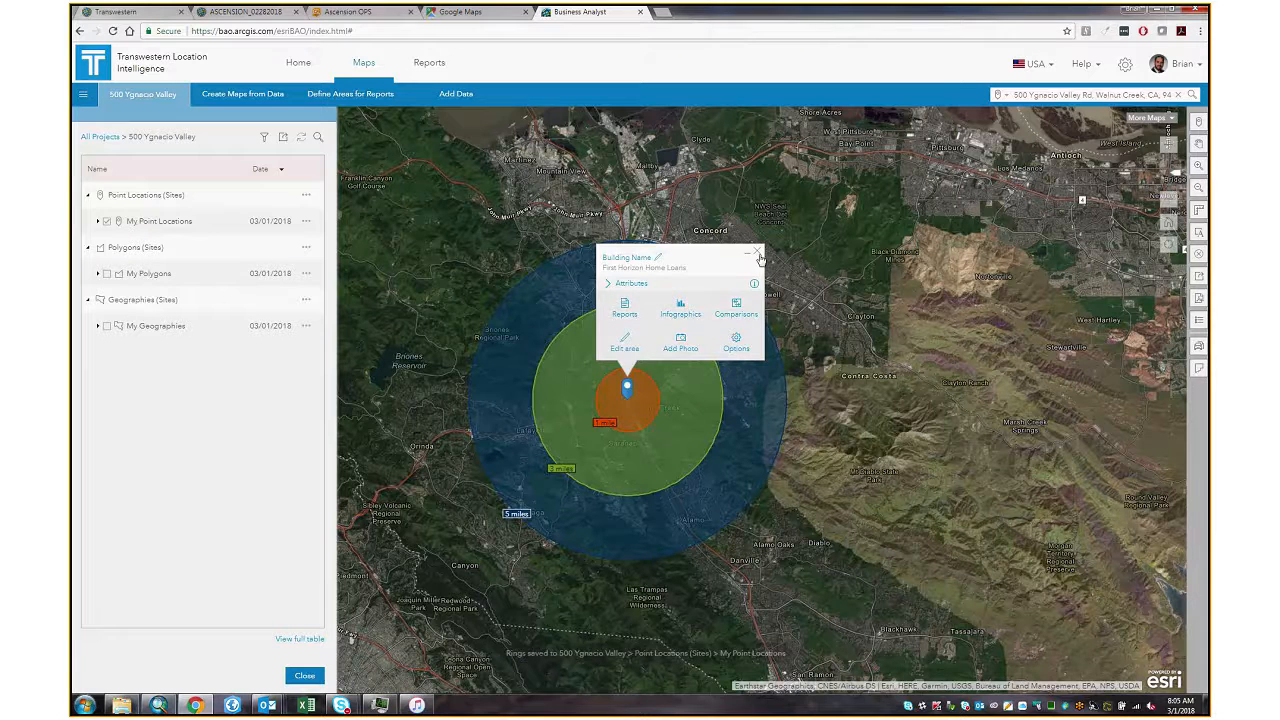
- Close the site's pop-up and switch the basemap to Streets, keeping all three rings in view
click(757, 251)
click(634, 430)
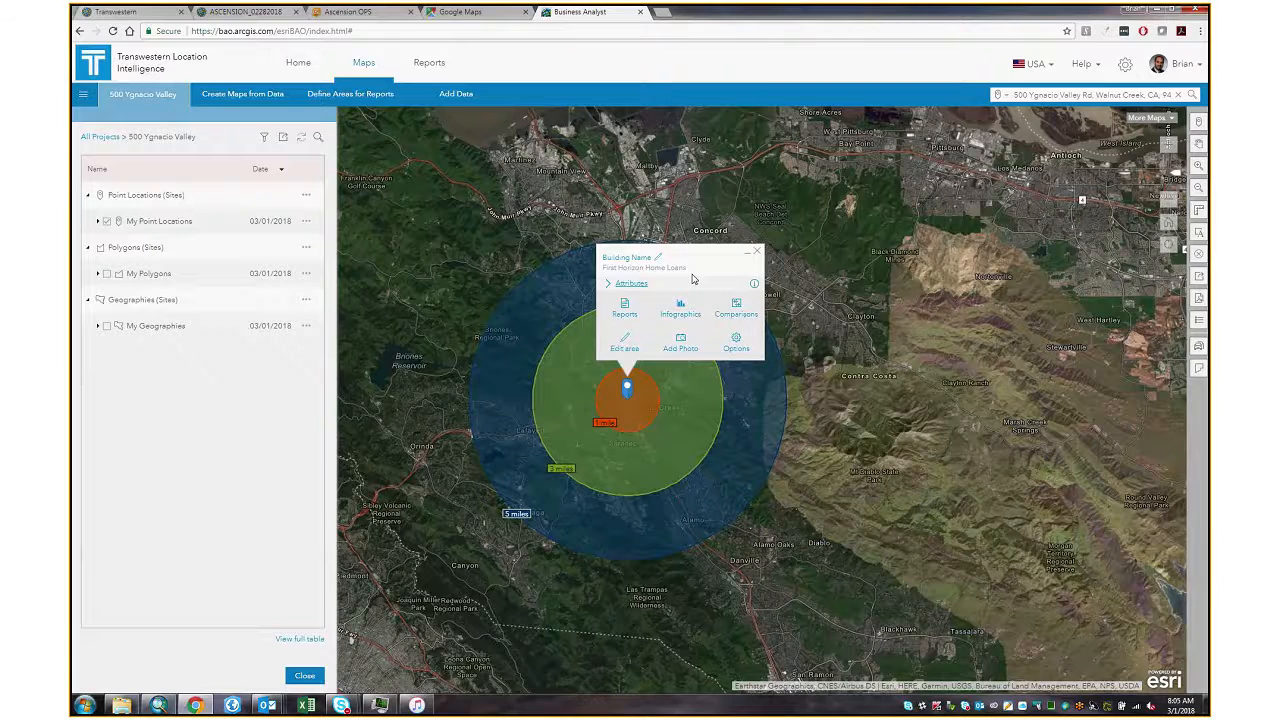
drag(834, 479, 854, 479)
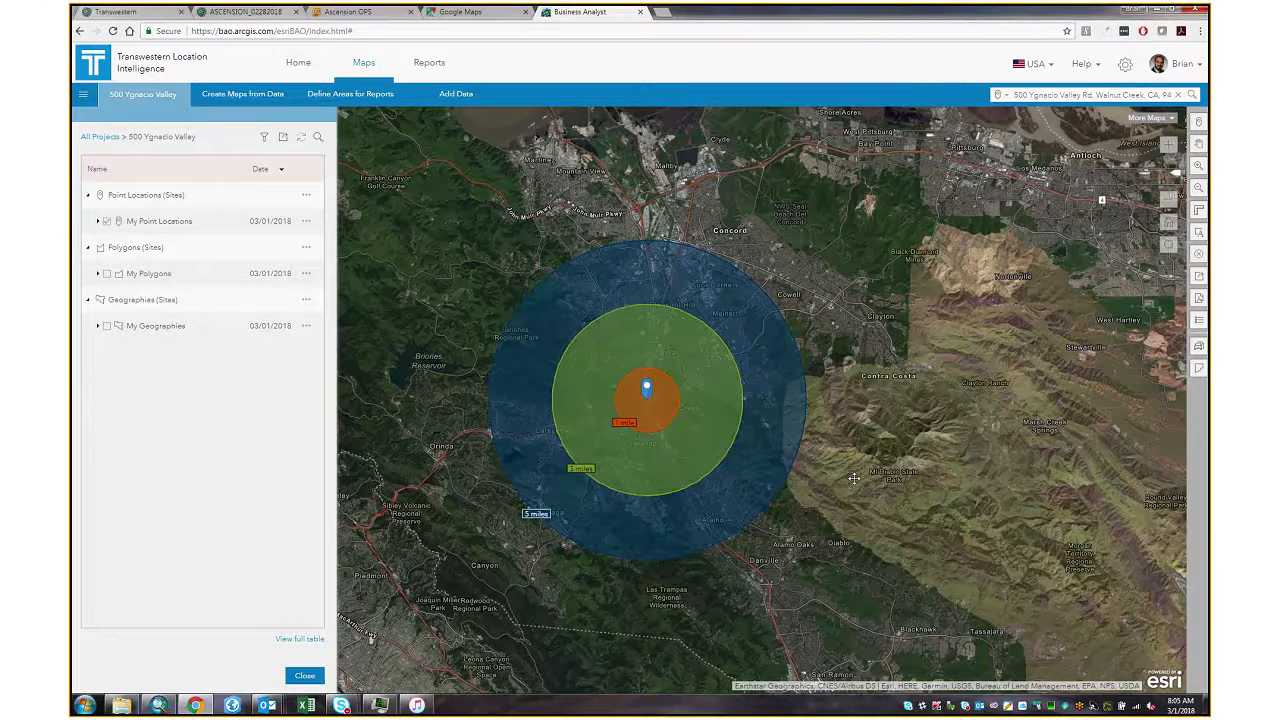
scroll(722, 487, up, 1)
click(1149, 118)
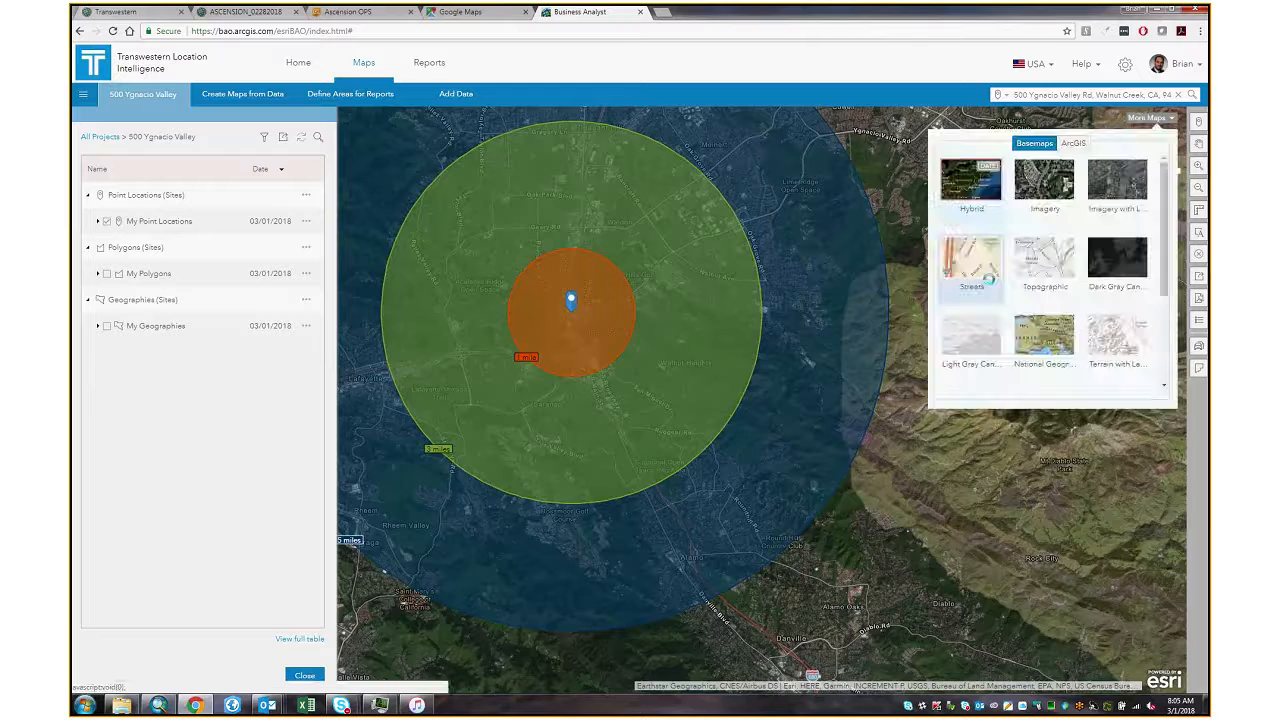
click(988, 280)
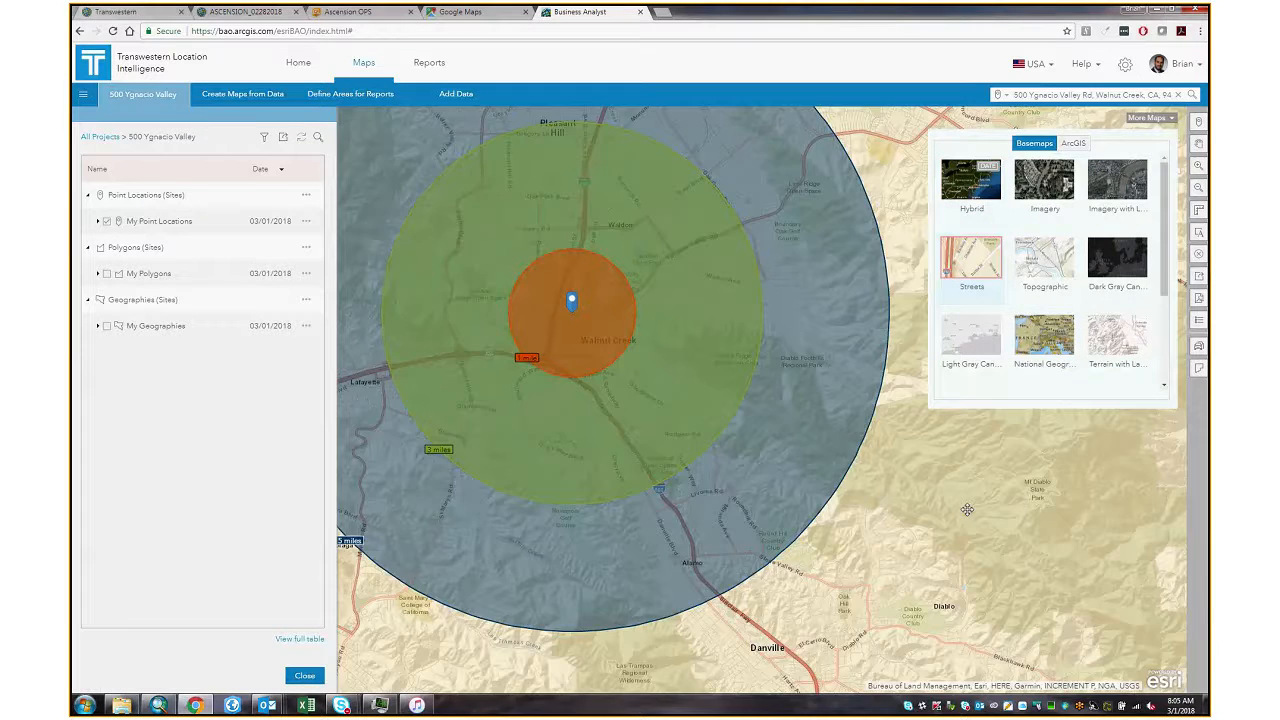
scroll(967, 510, down, 1)
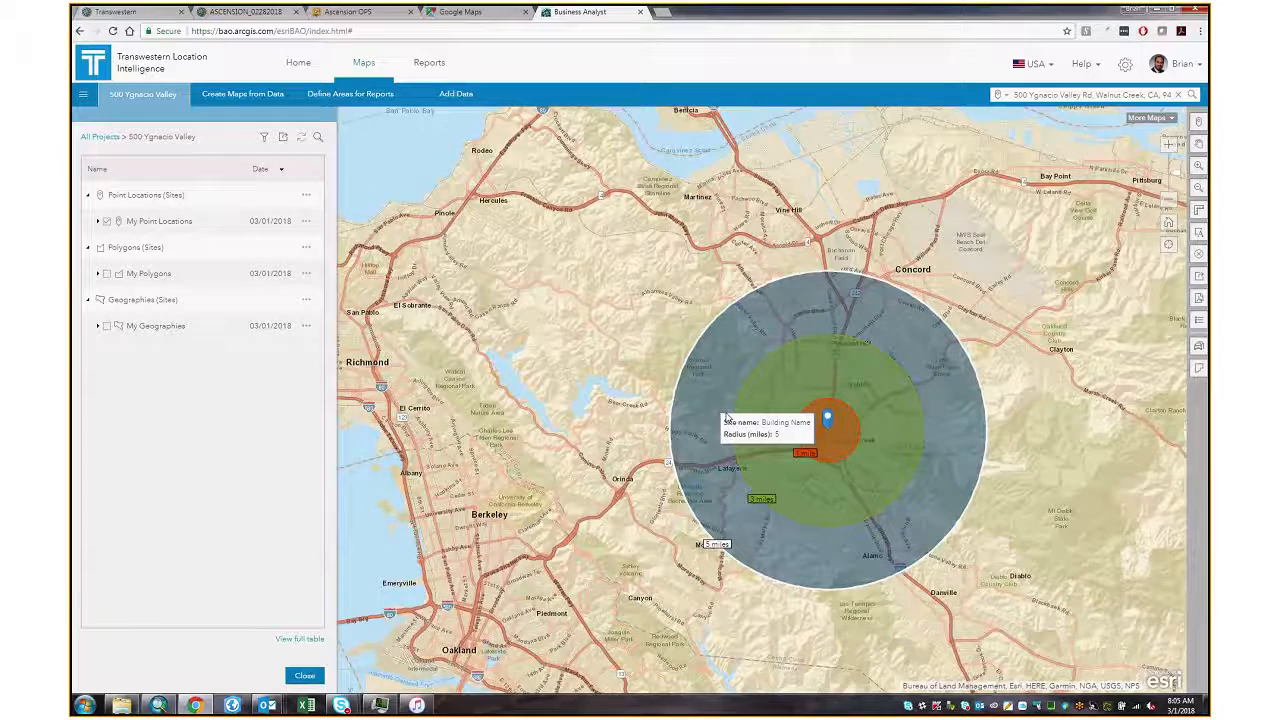
drag(1037, 395, 973, 377)
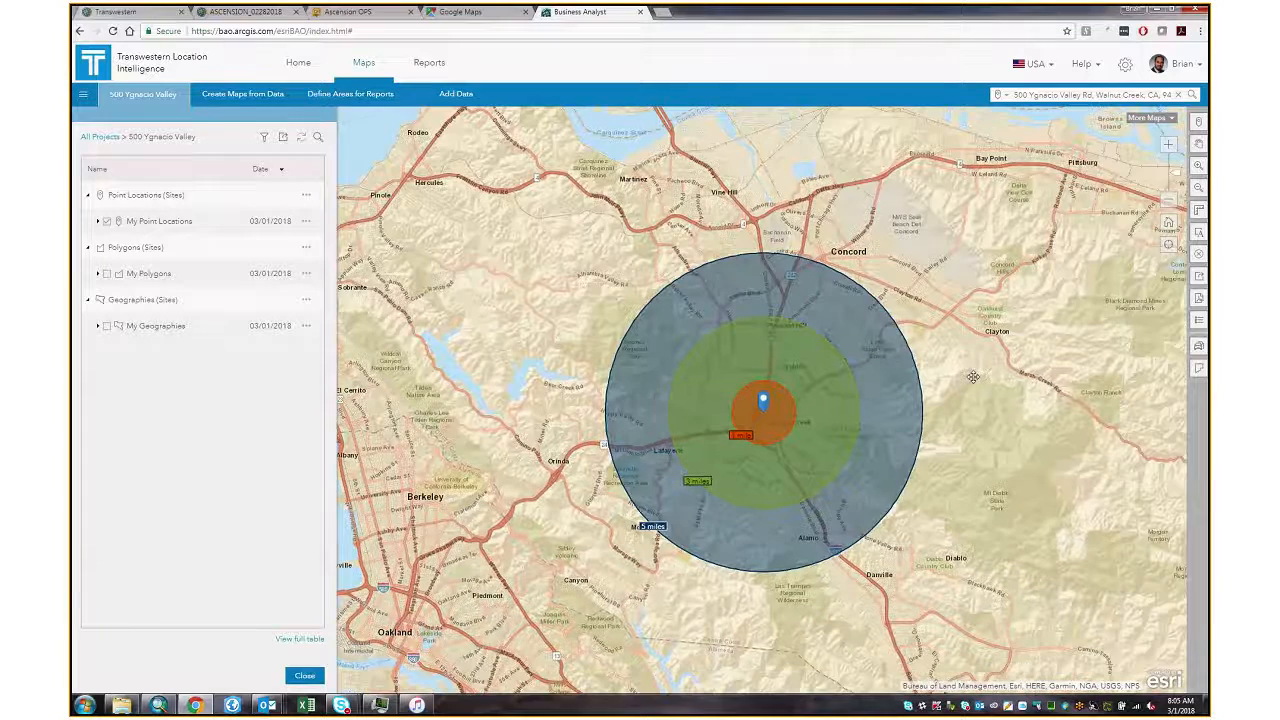
- Open the report options for the ringed site point and choose the Executive Summary report
click(763, 402)
click(765, 331)
click(832, 308)
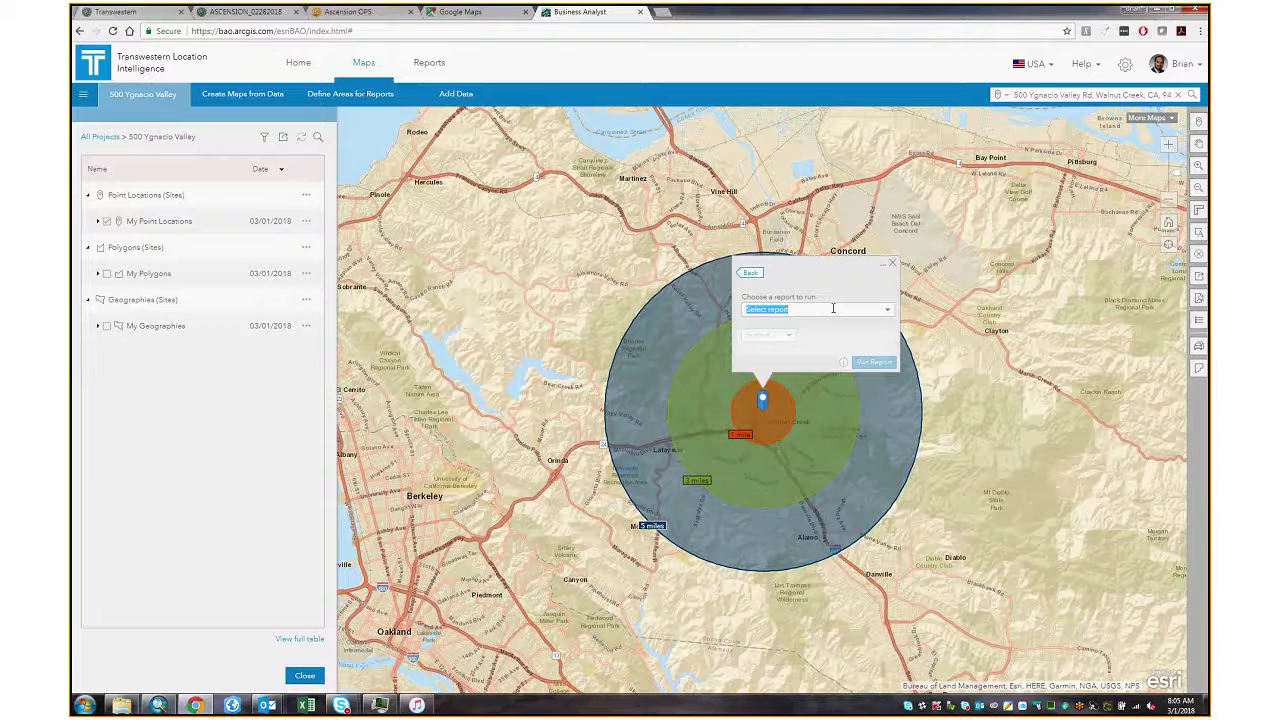
click(832, 308)
scroll(875, 400, down, 5)
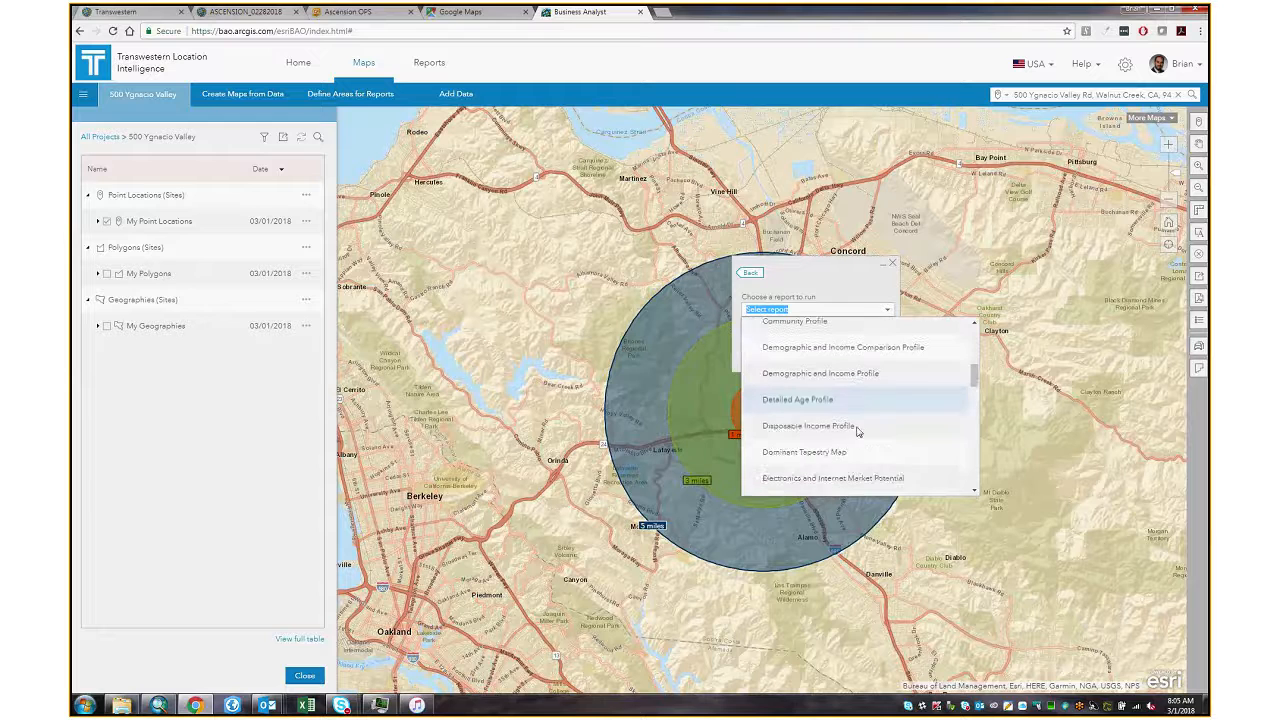
scroll(857, 431, down, 2)
click(818, 448)
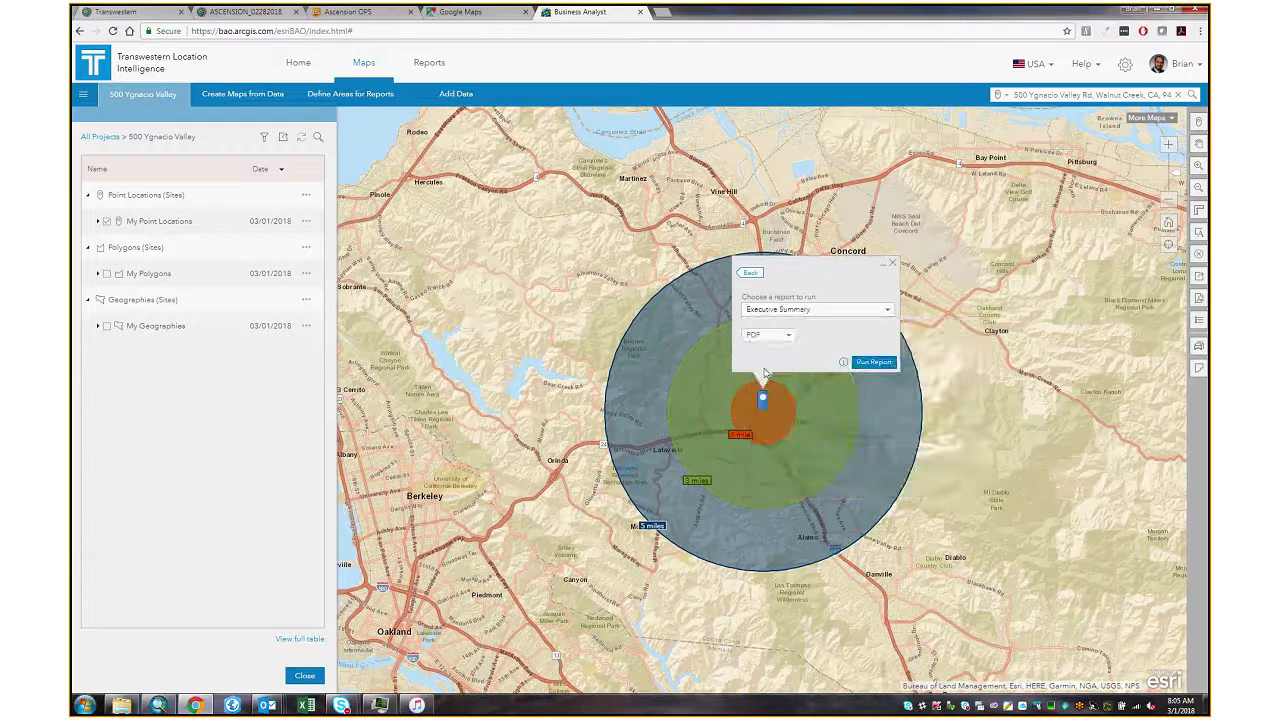
- Look through the other available reports, such as the market, housing and business ones, keeping Executive Summary selected
click(818, 310)
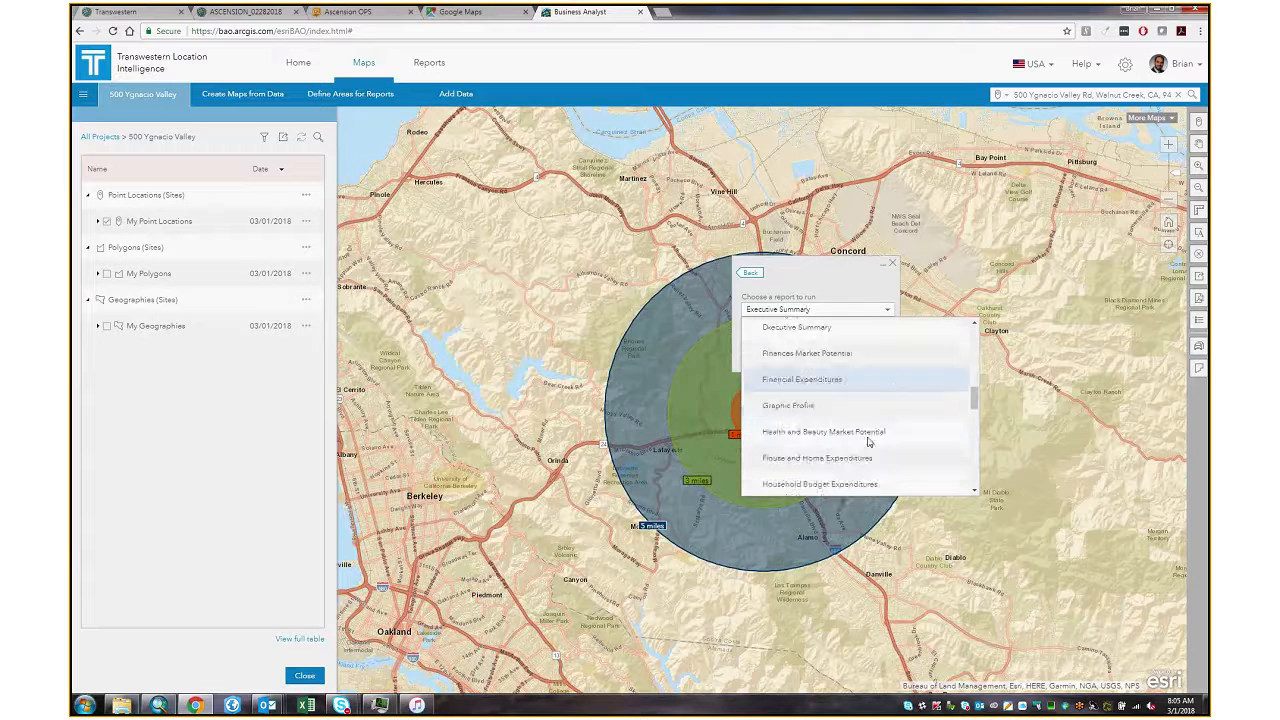
scroll(851, 403, down, 2)
scroll(855, 415, down, 3)
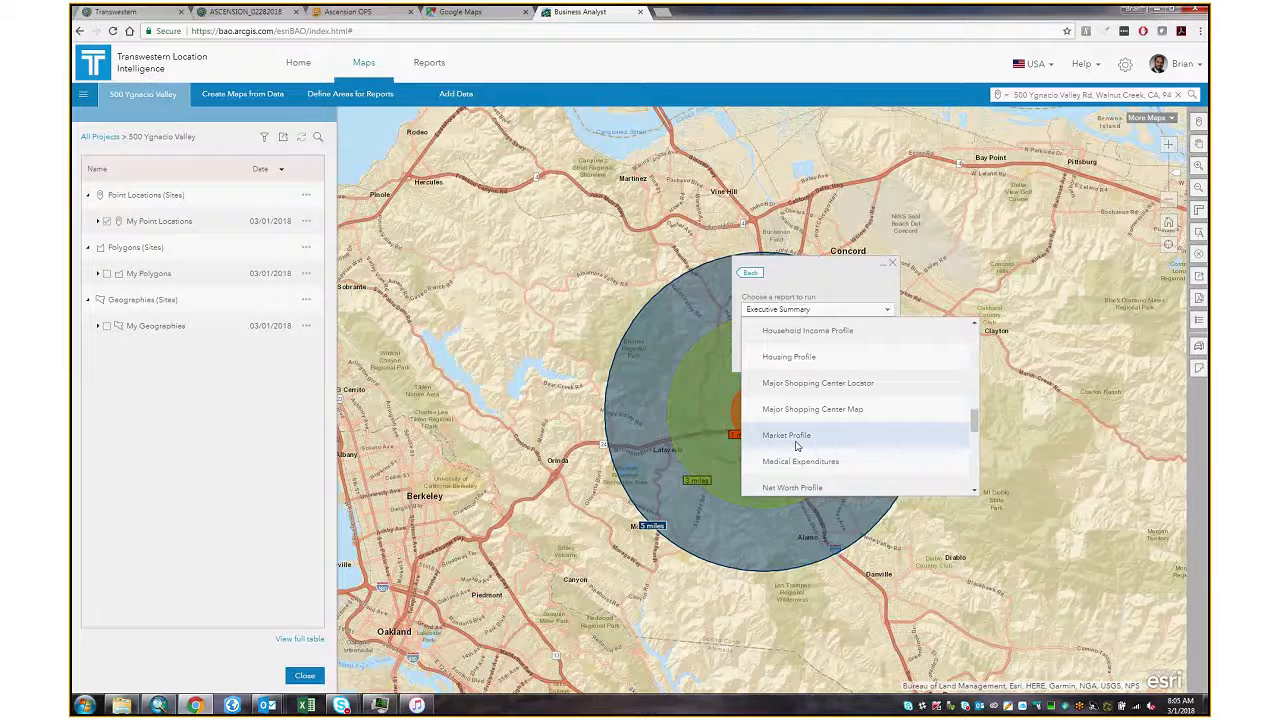
scroll(797, 446, up, 1)
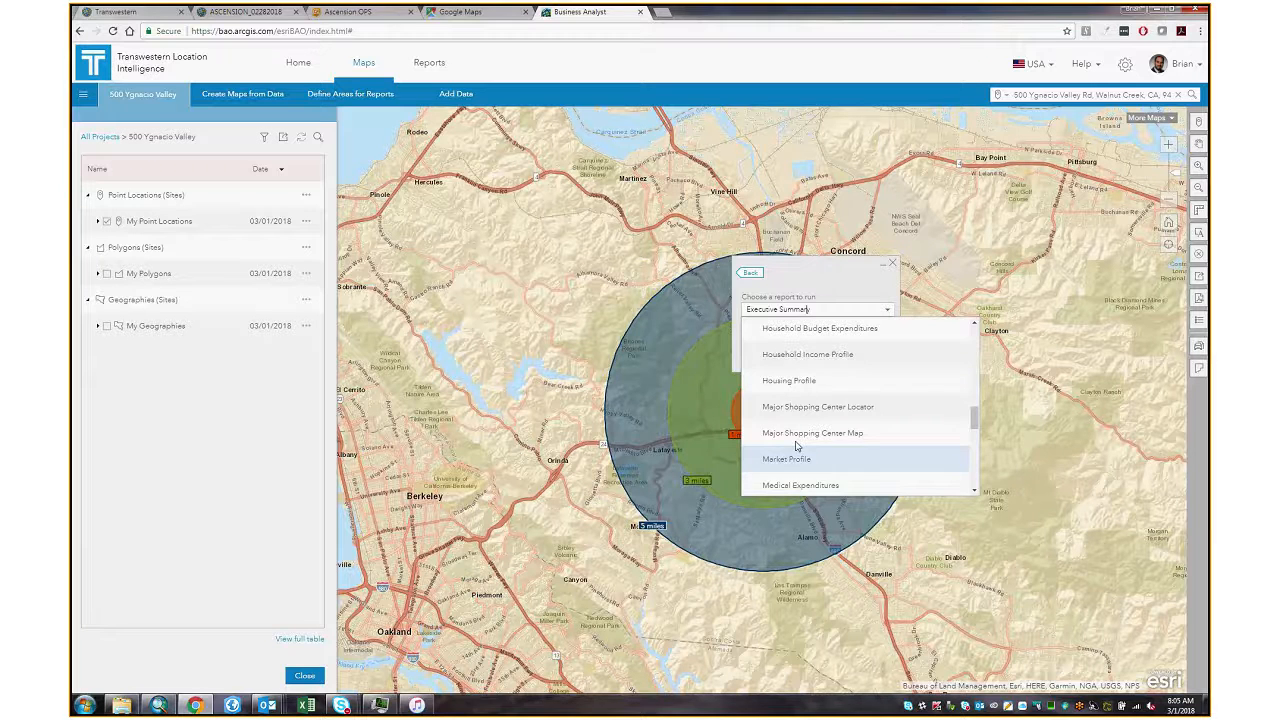
scroll(797, 446, up, 3)
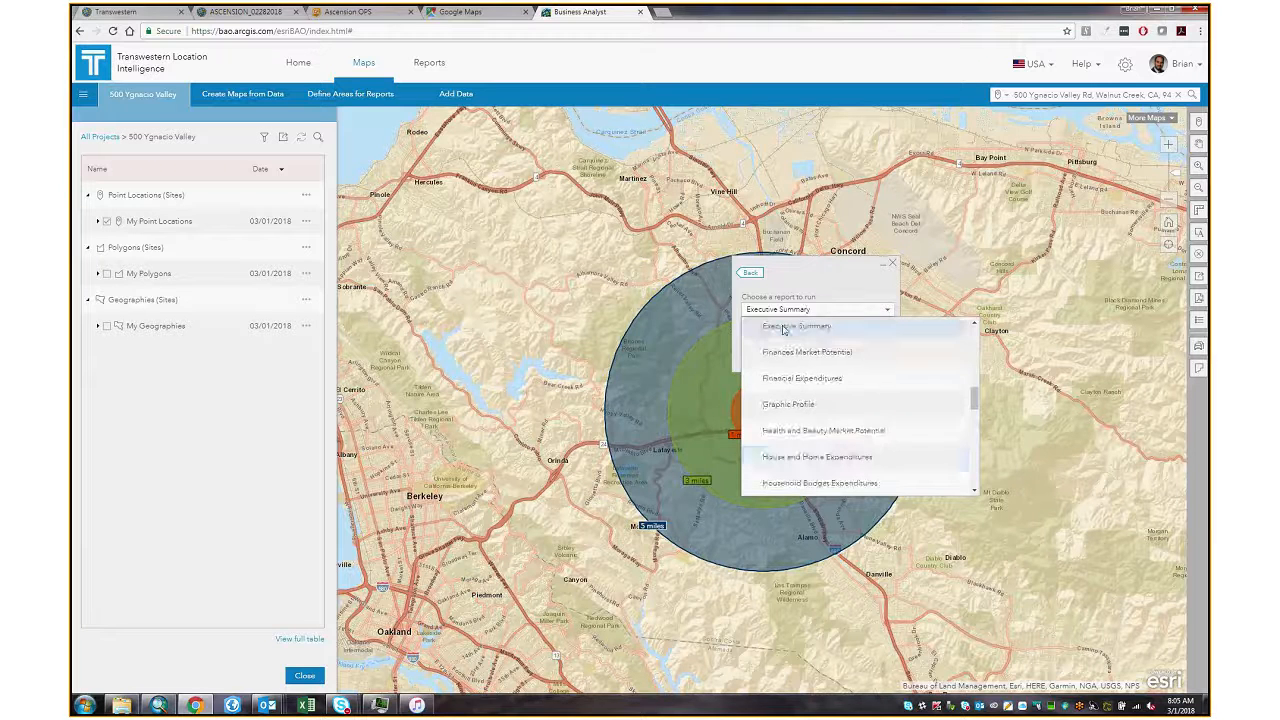
click(892, 313)
scroll(875, 412, down, 1)
scroll(875, 412, down, 1)
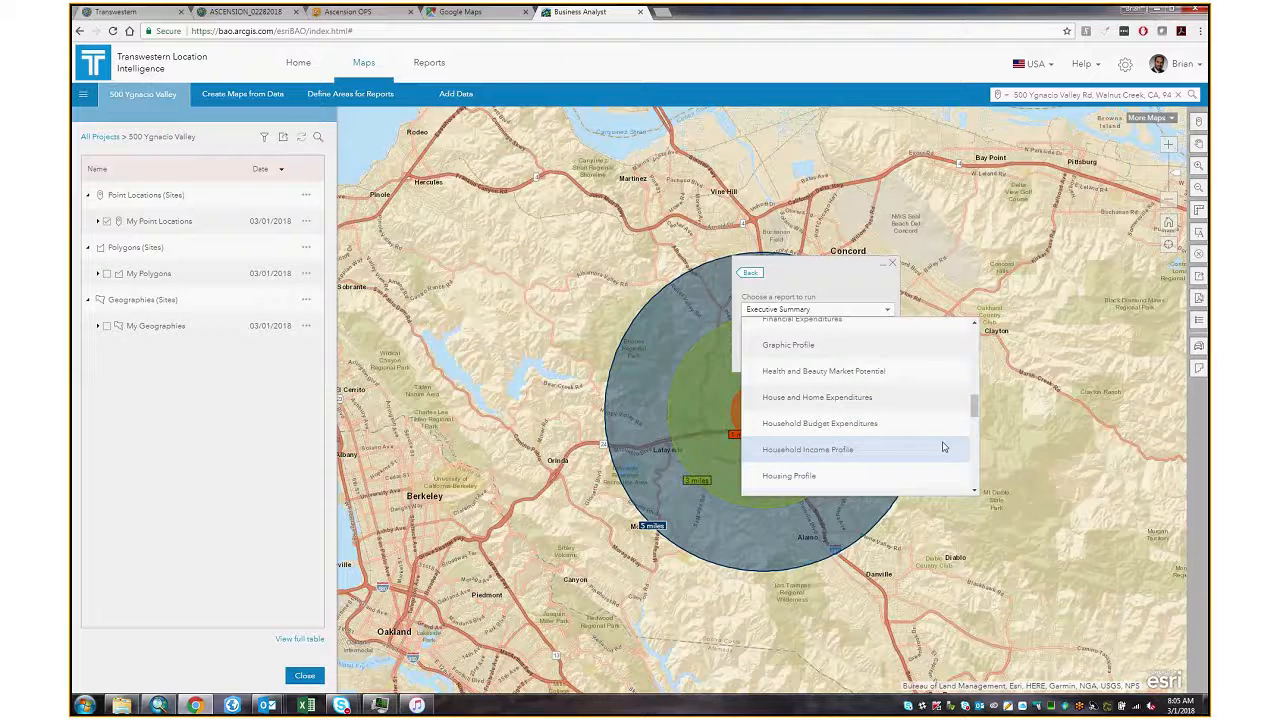
scroll(865, 401, down, 2)
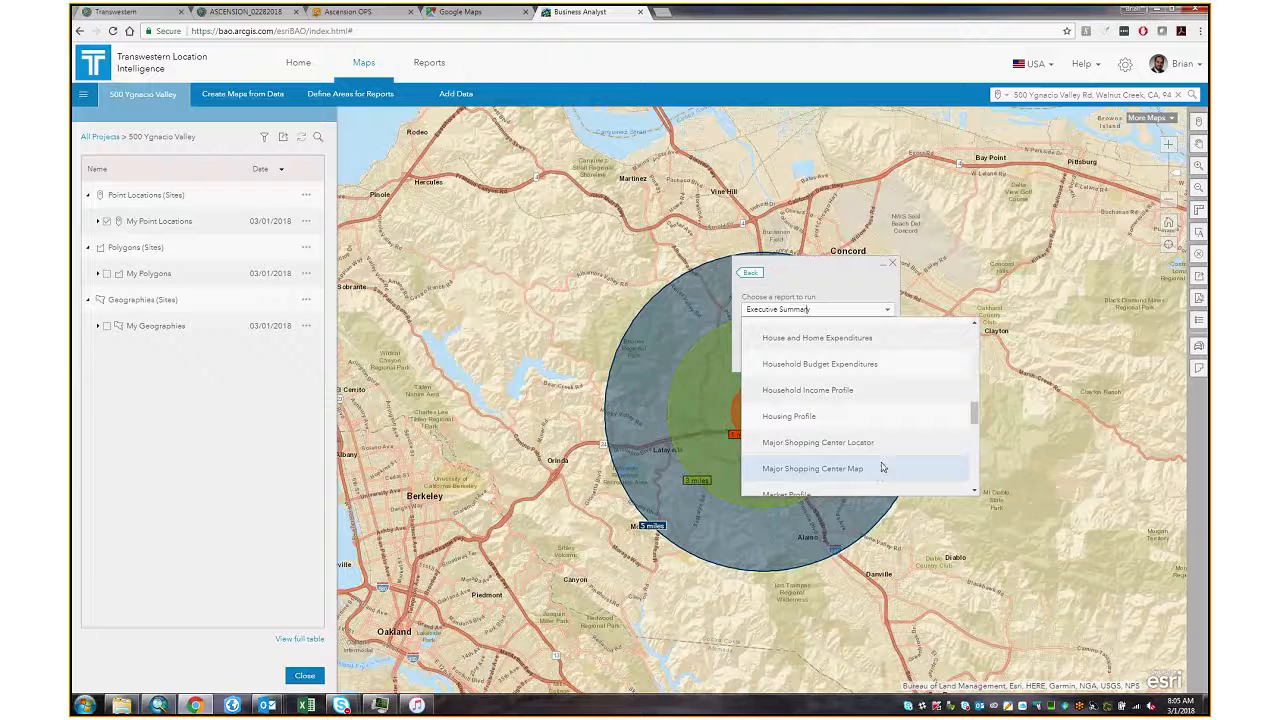
scroll(880, 467, down, 1)
scroll(882, 467, up, 8)
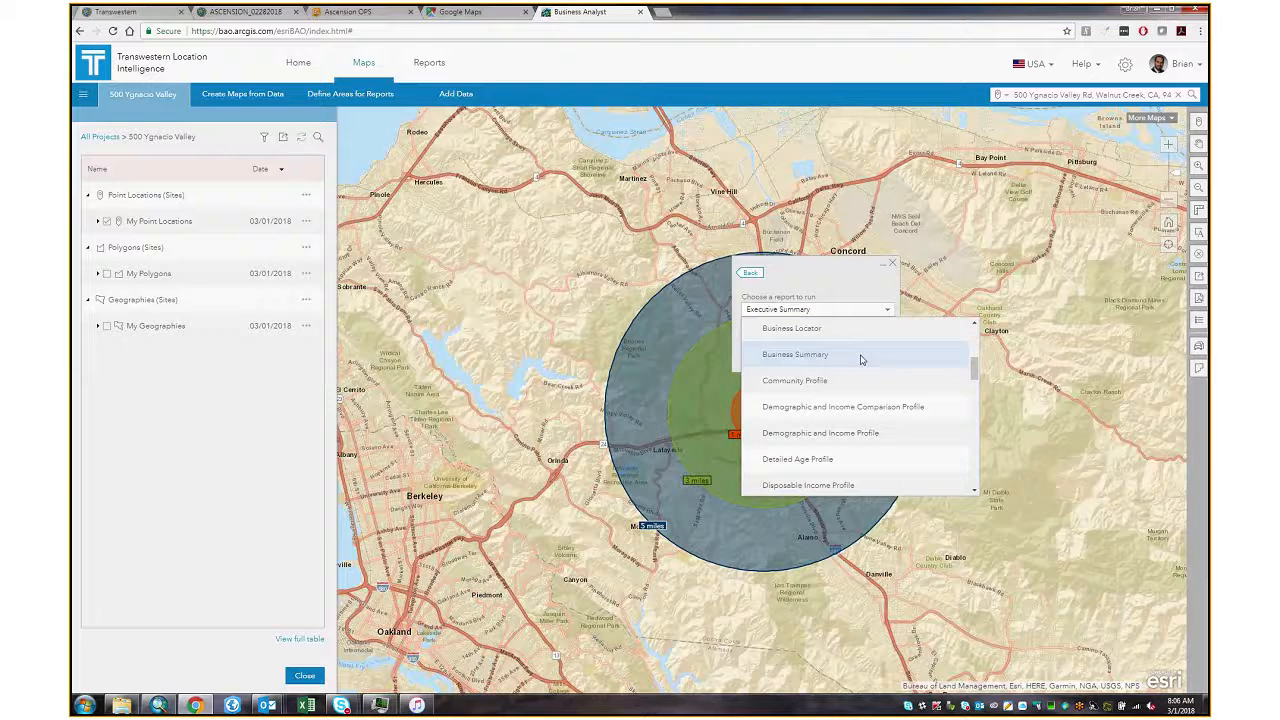
click(818, 308)
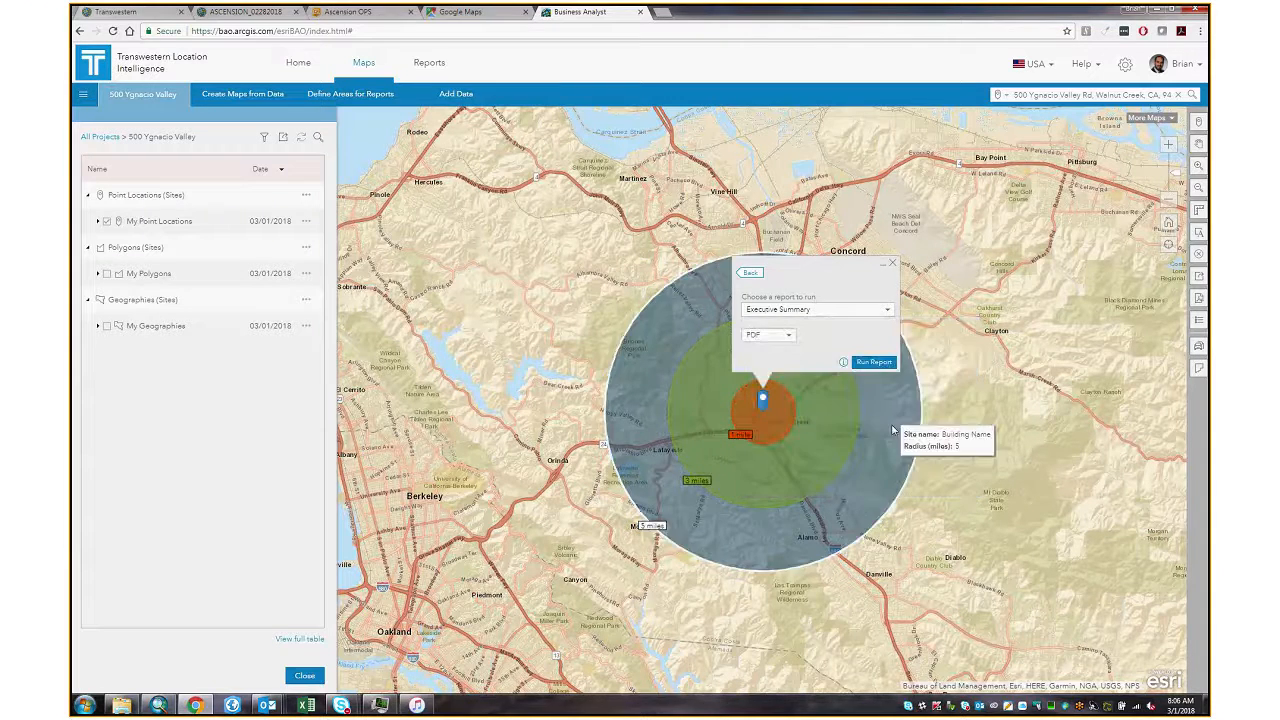
- Run the Executive Summary report as a PDF and open it to view its first page
click(874, 363)
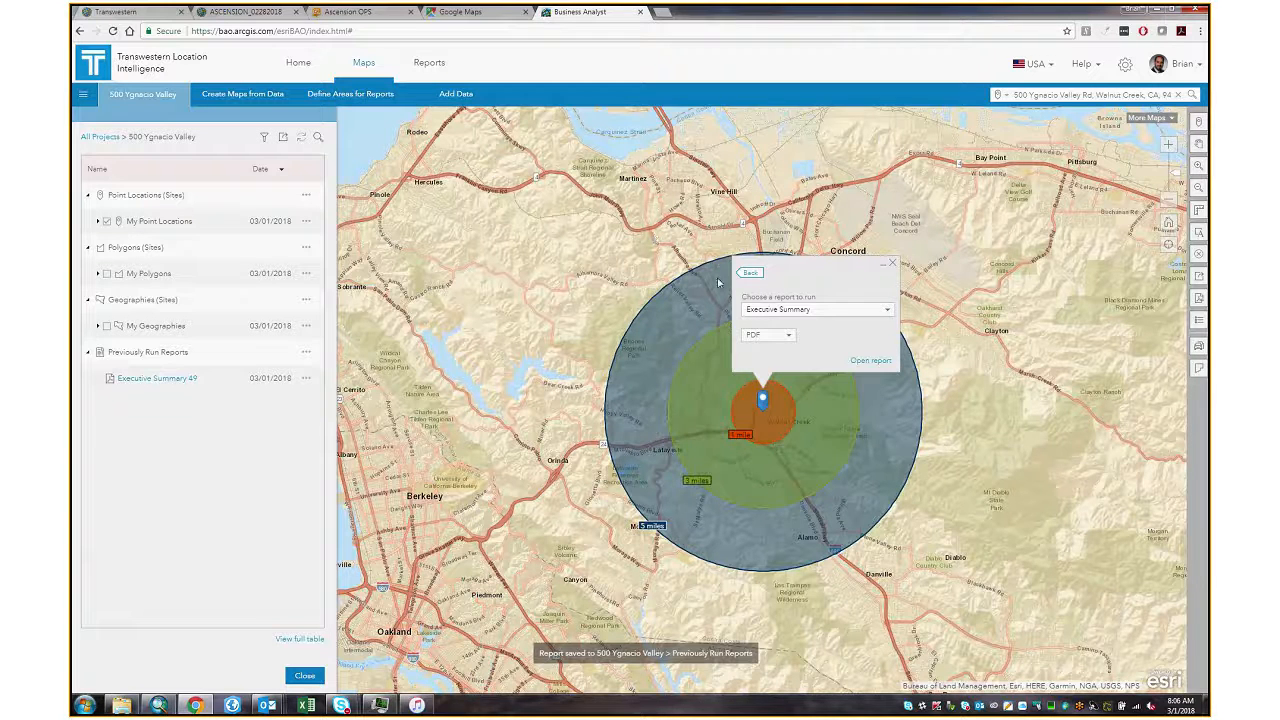
click(866, 361)
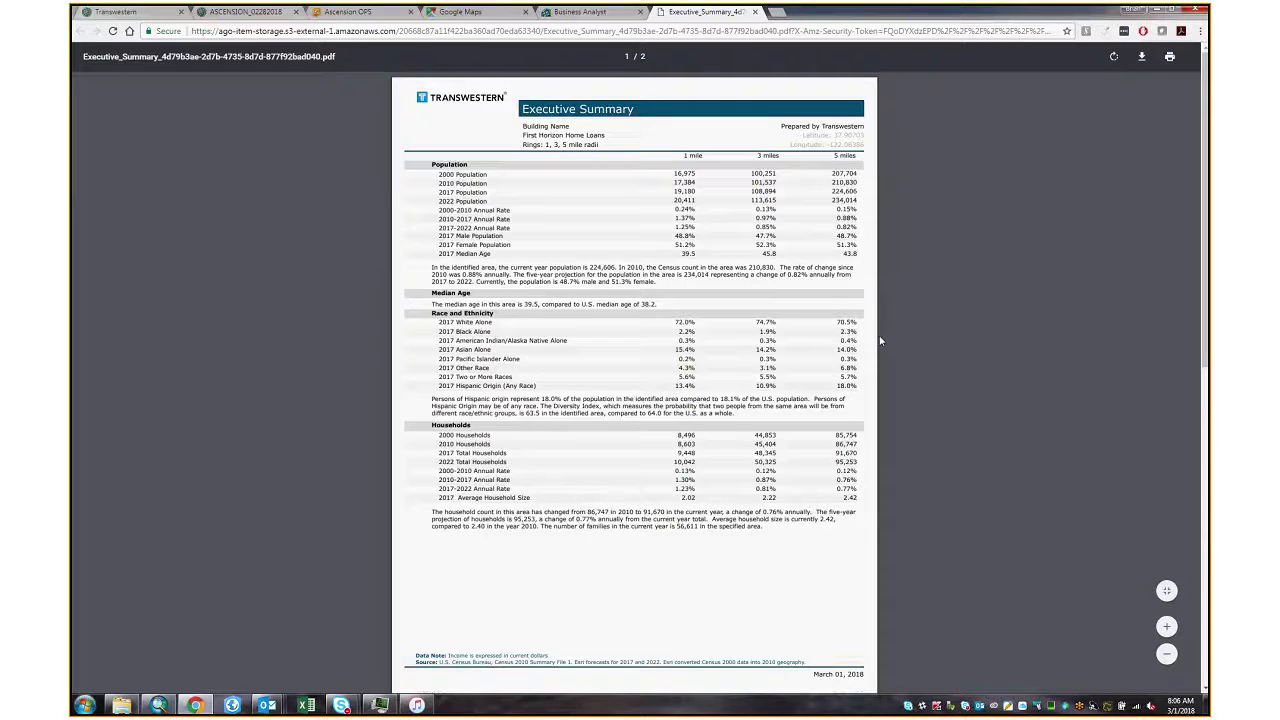
scroll(786, 395, down, 1)
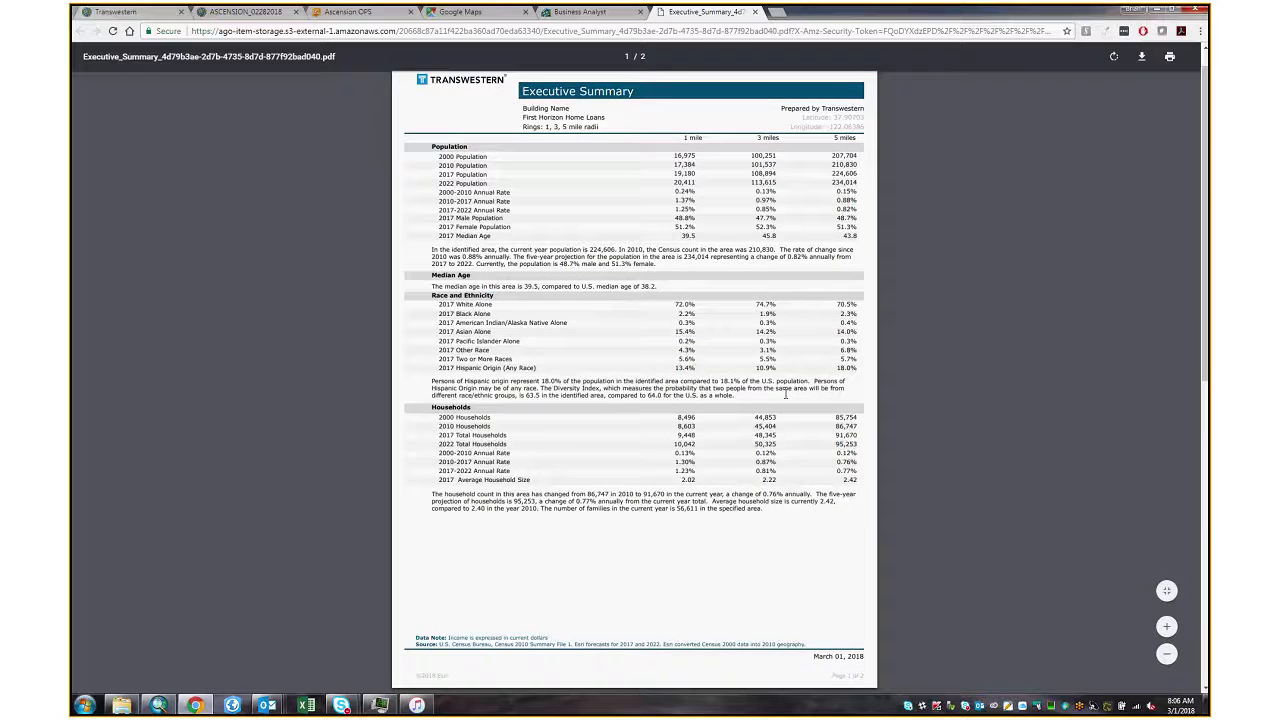
- Review both pages of the Executive Summary PDF, including the income and housing figures, and close the report
scroll(786, 395, down, 5)
scroll(811, 442, down, 1)
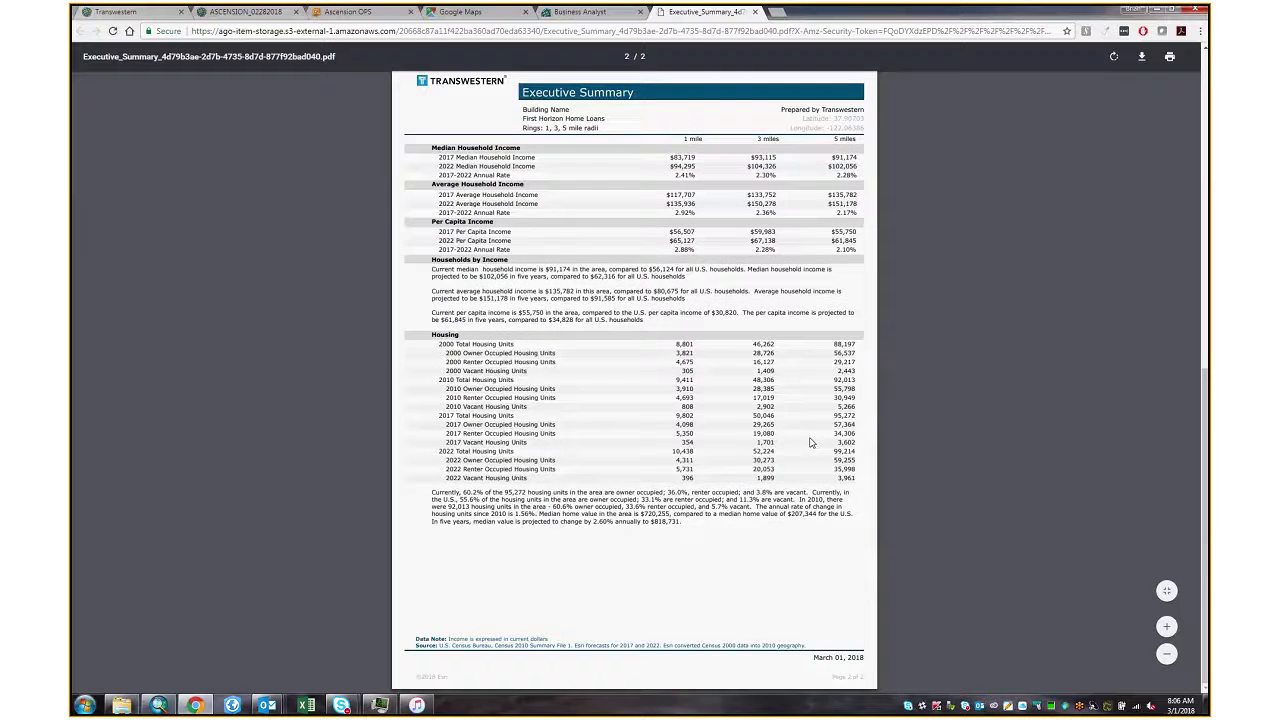
scroll(291, 139, up, 6)
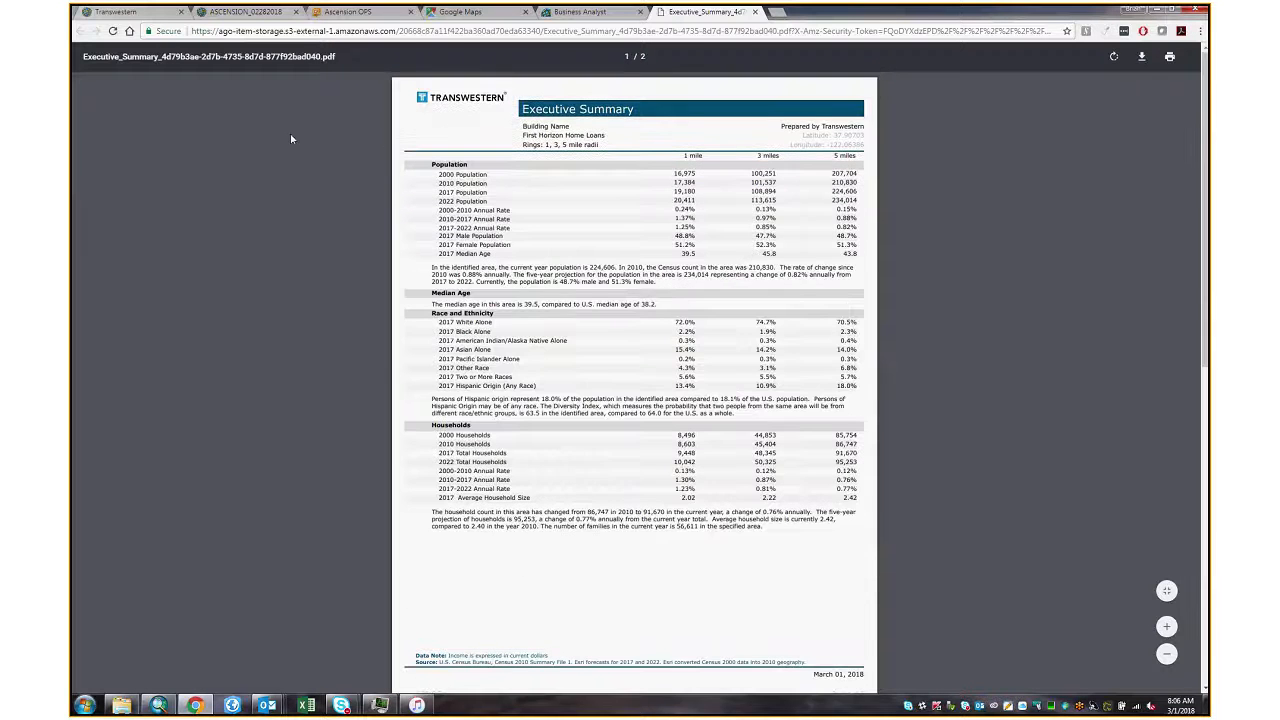
click(755, 12)
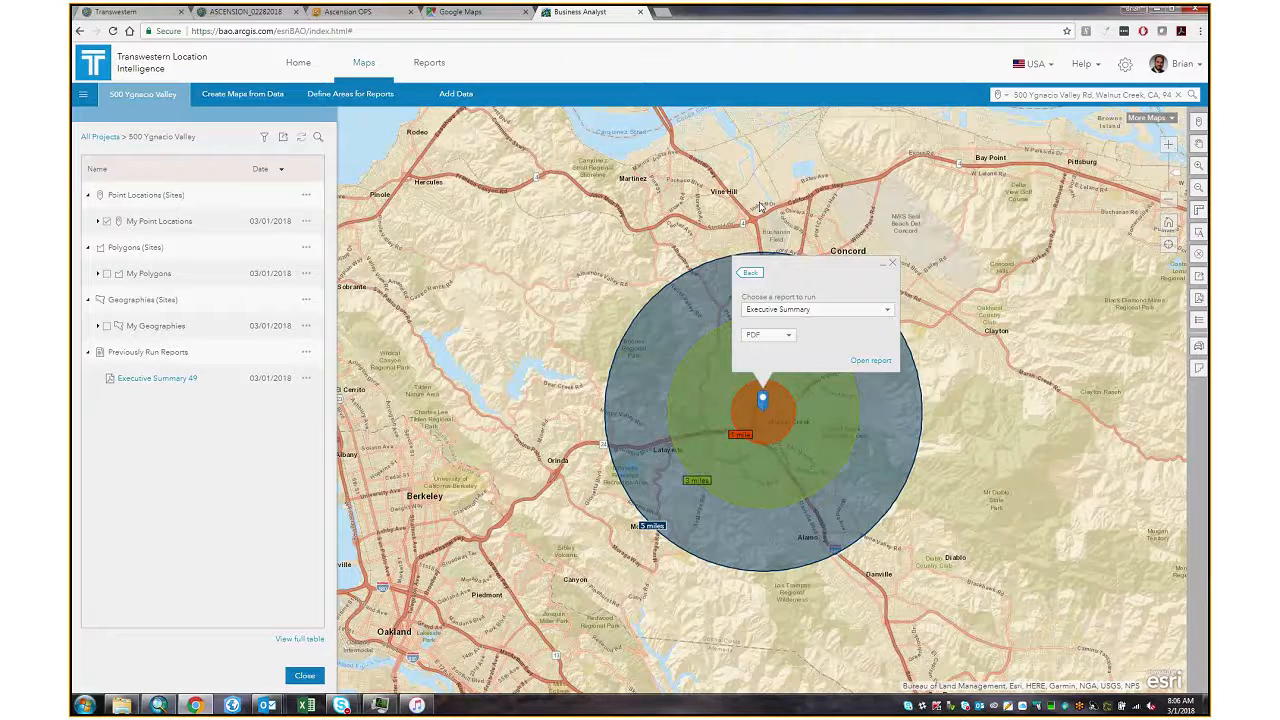
- Run the Site Map on Satellite Imagery - 0.4 Miles Wide report as a PDF and close the site's pop-up
click(885, 310)
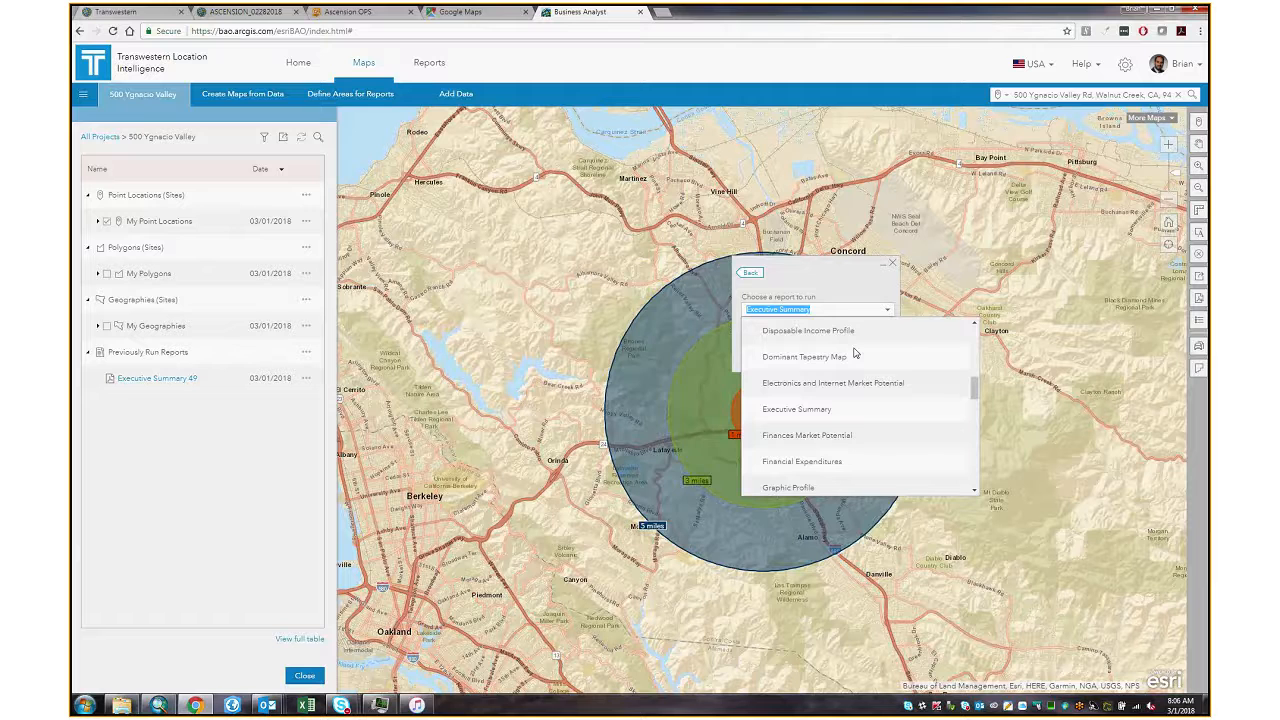
scroll(852, 420, down, 10)
scroll(830, 462, up, 3)
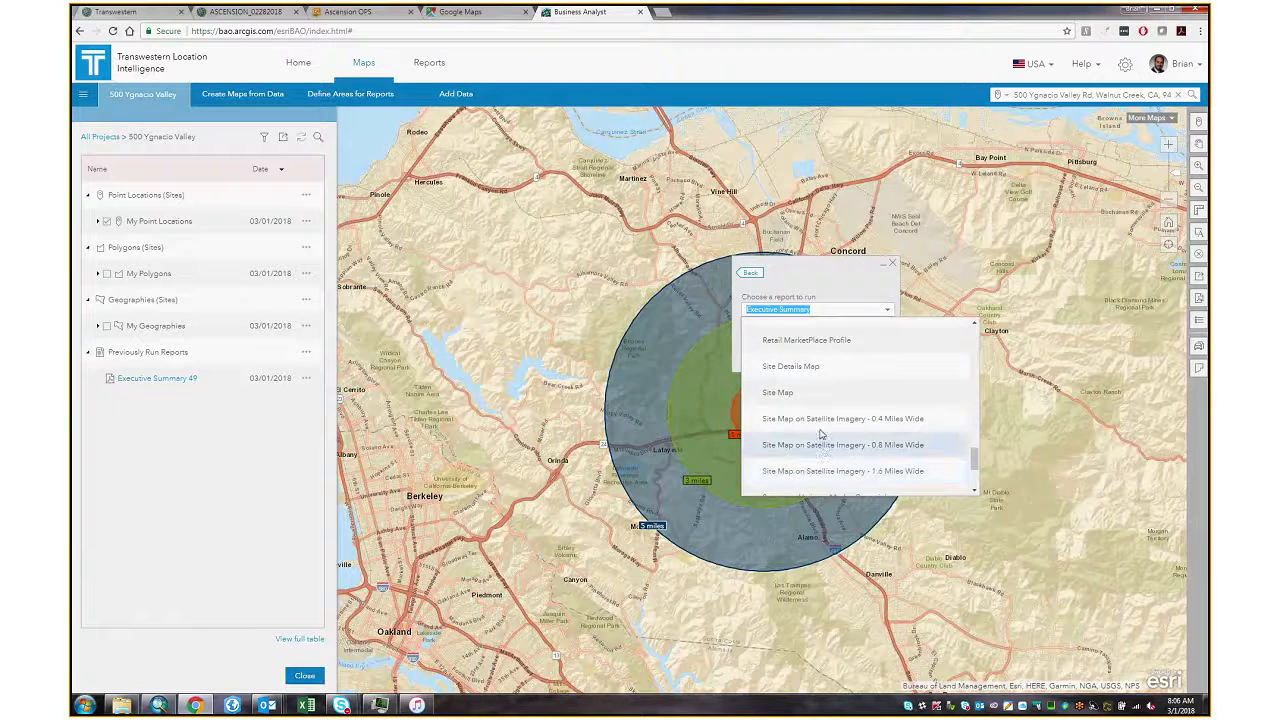
click(824, 422)
click(867, 363)
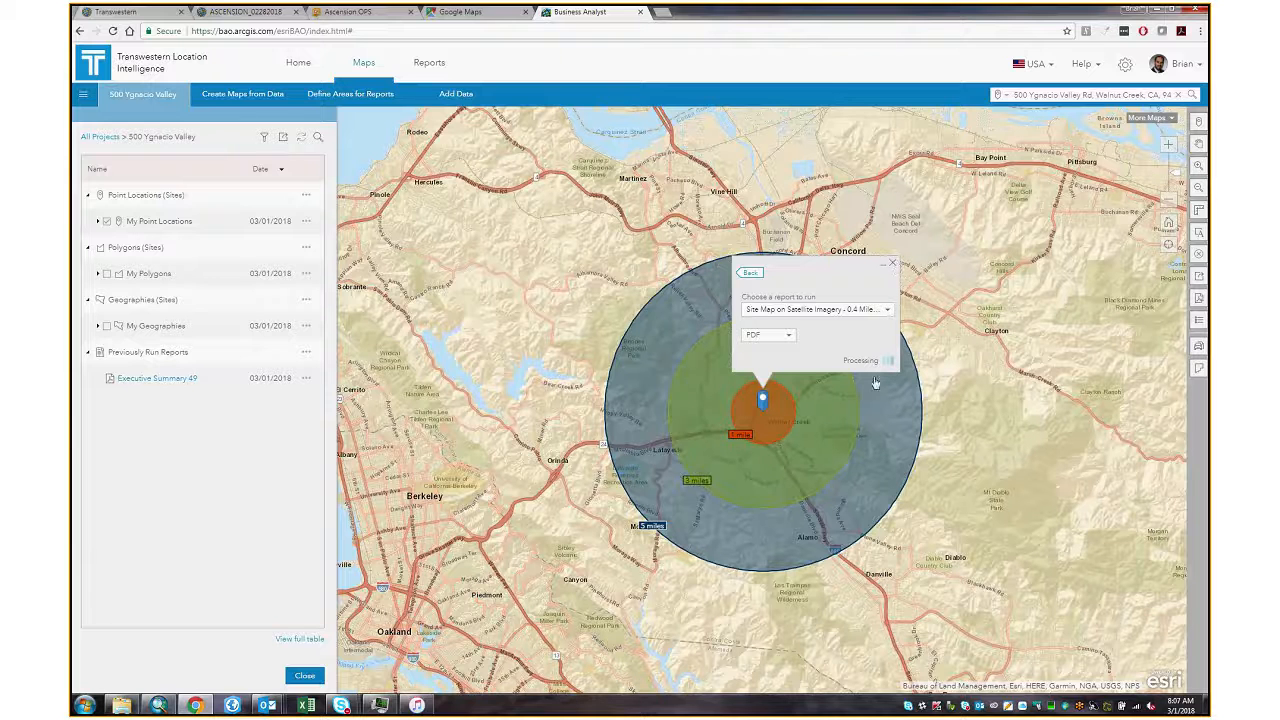
click(896, 264)
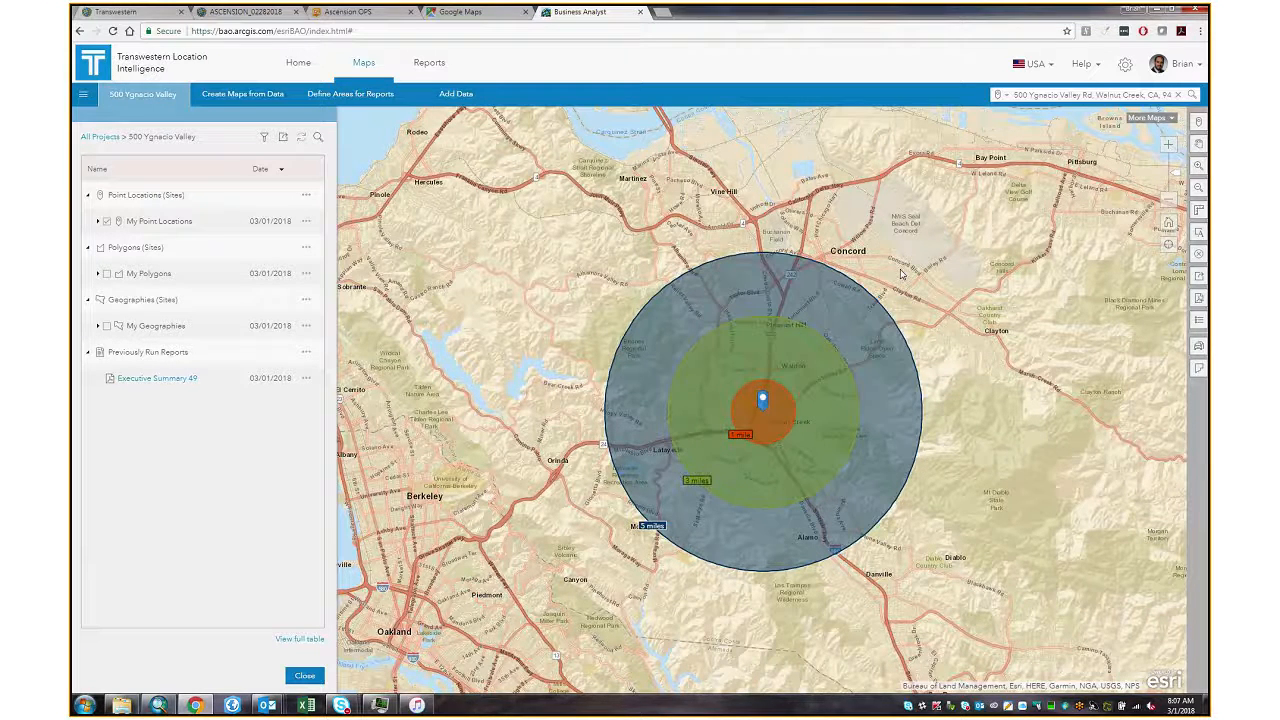
- Review the report settings and available report logos in the preferences, keeping the Transwestern logo, and close the preferences
click(1126, 66)
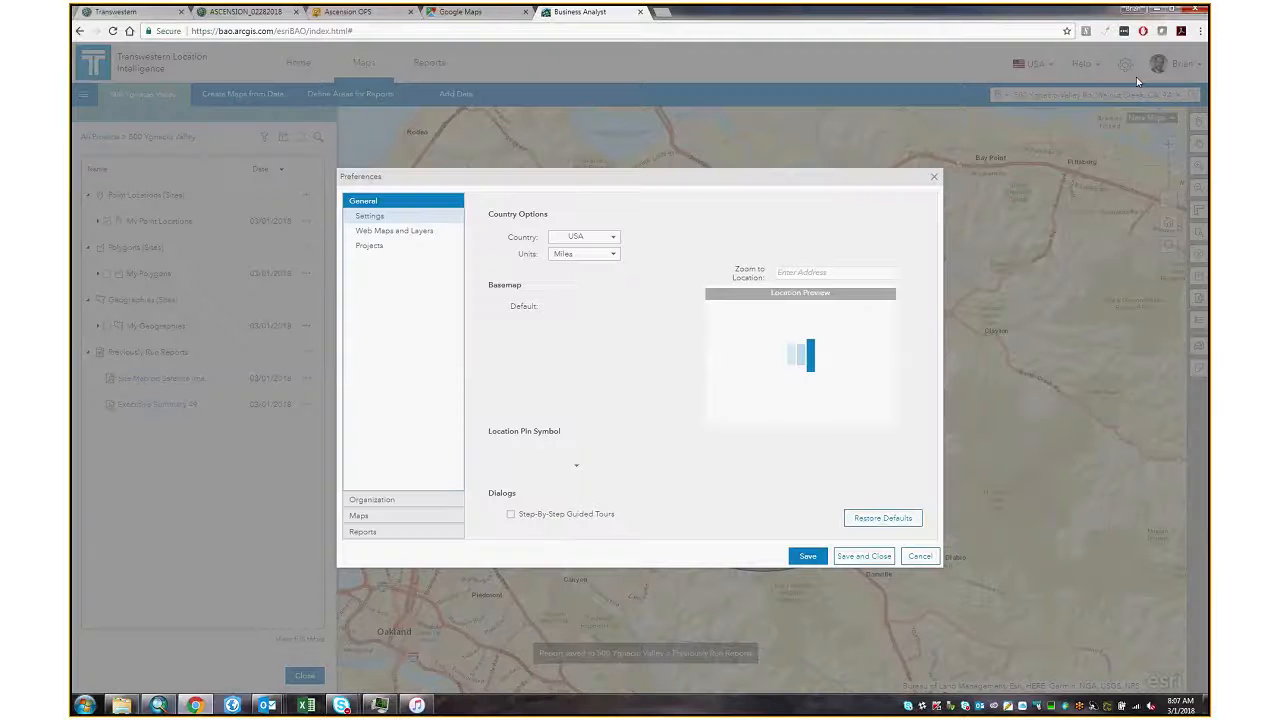
click(918, 556)
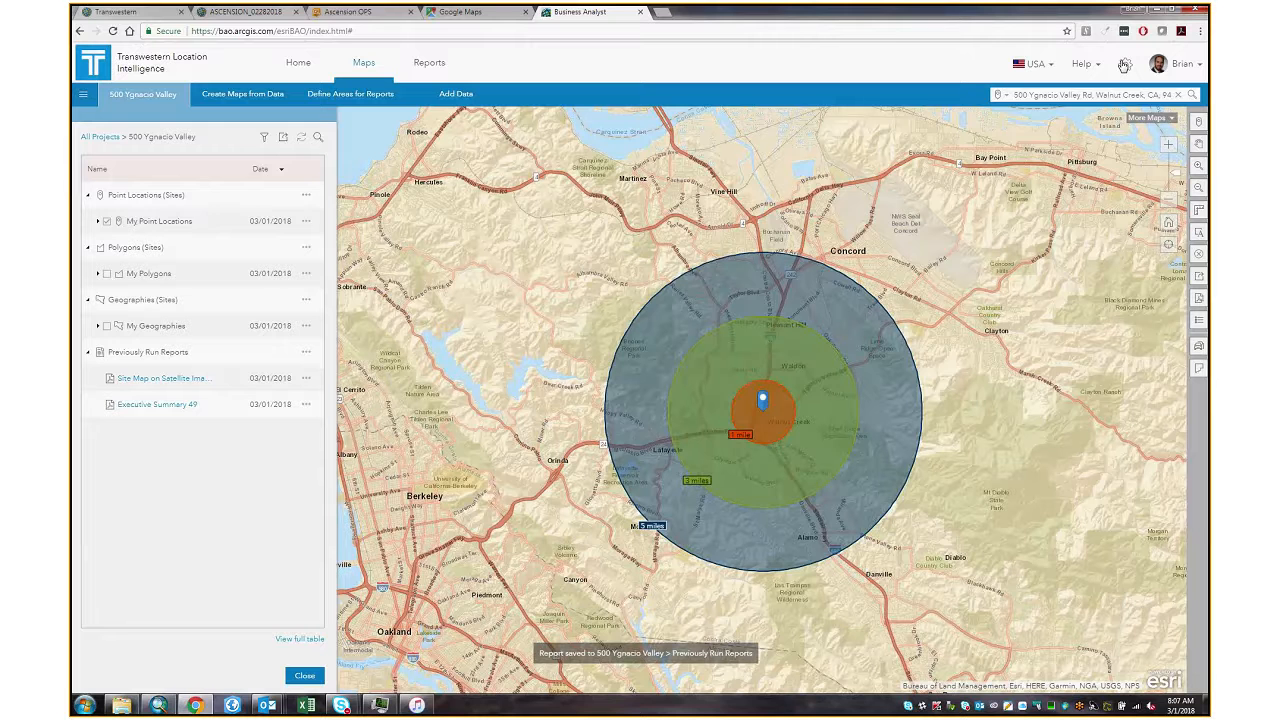
click(1124, 66)
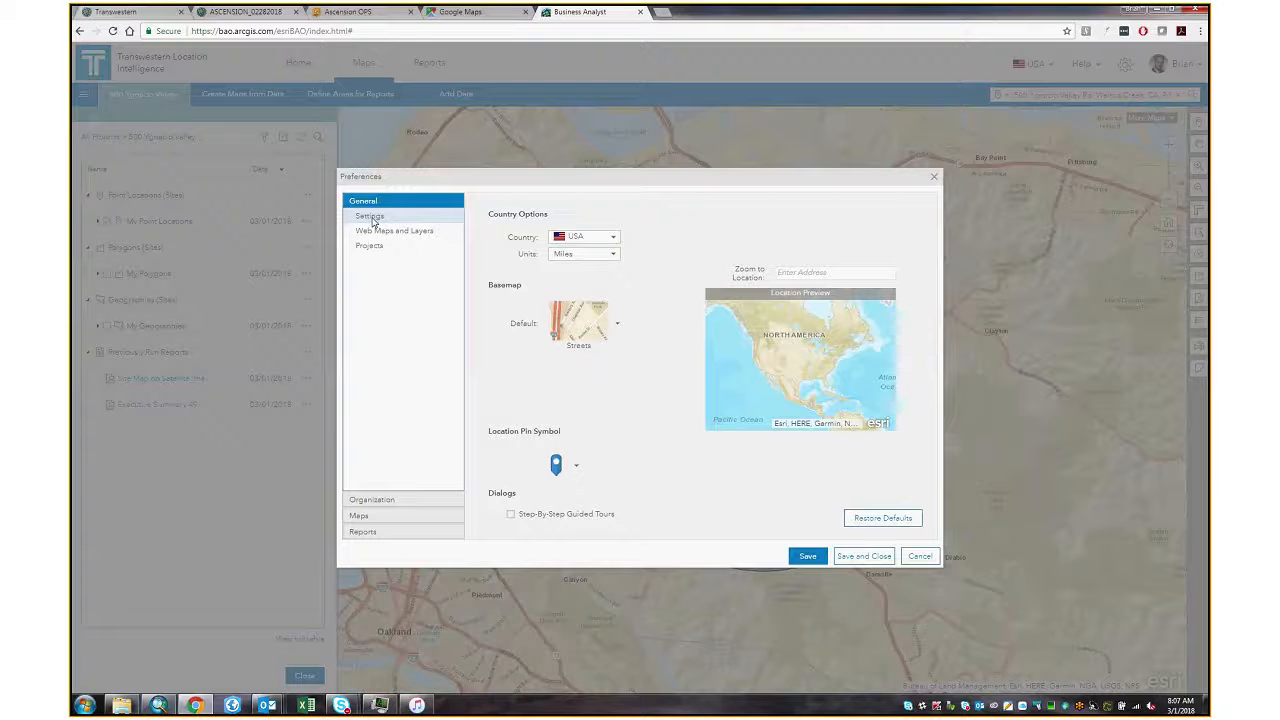
click(369, 530)
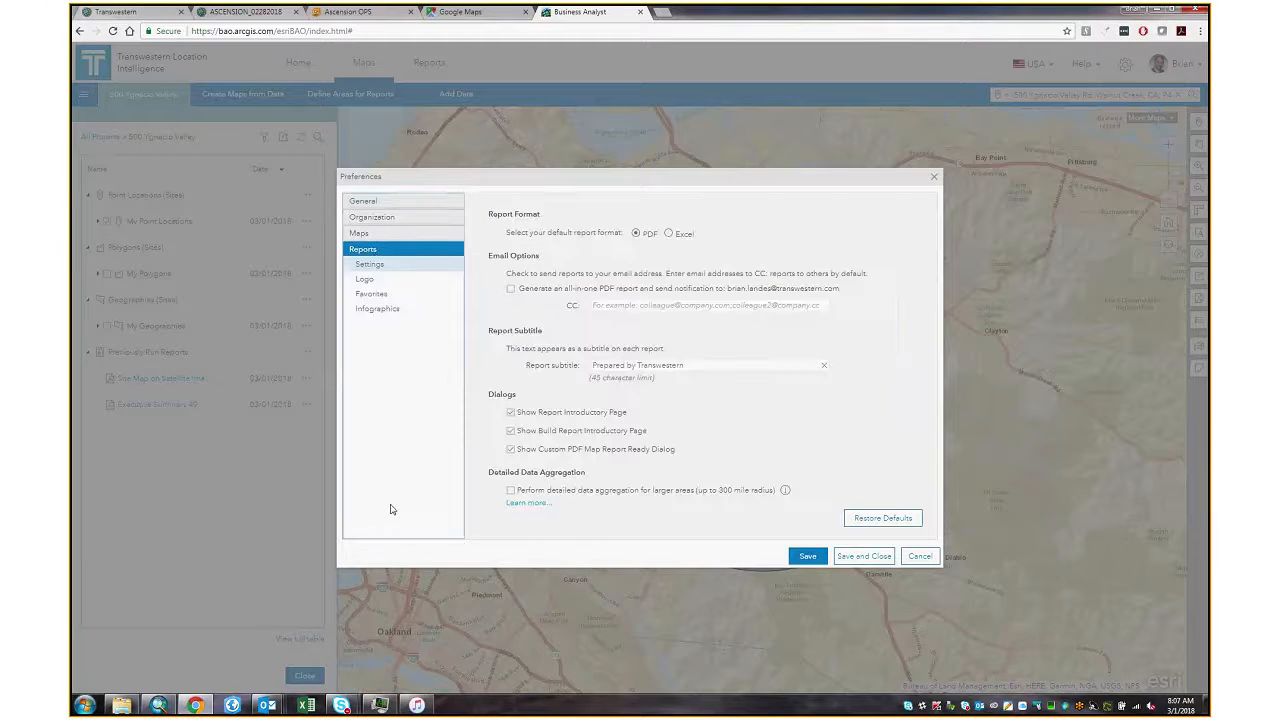
click(365, 281)
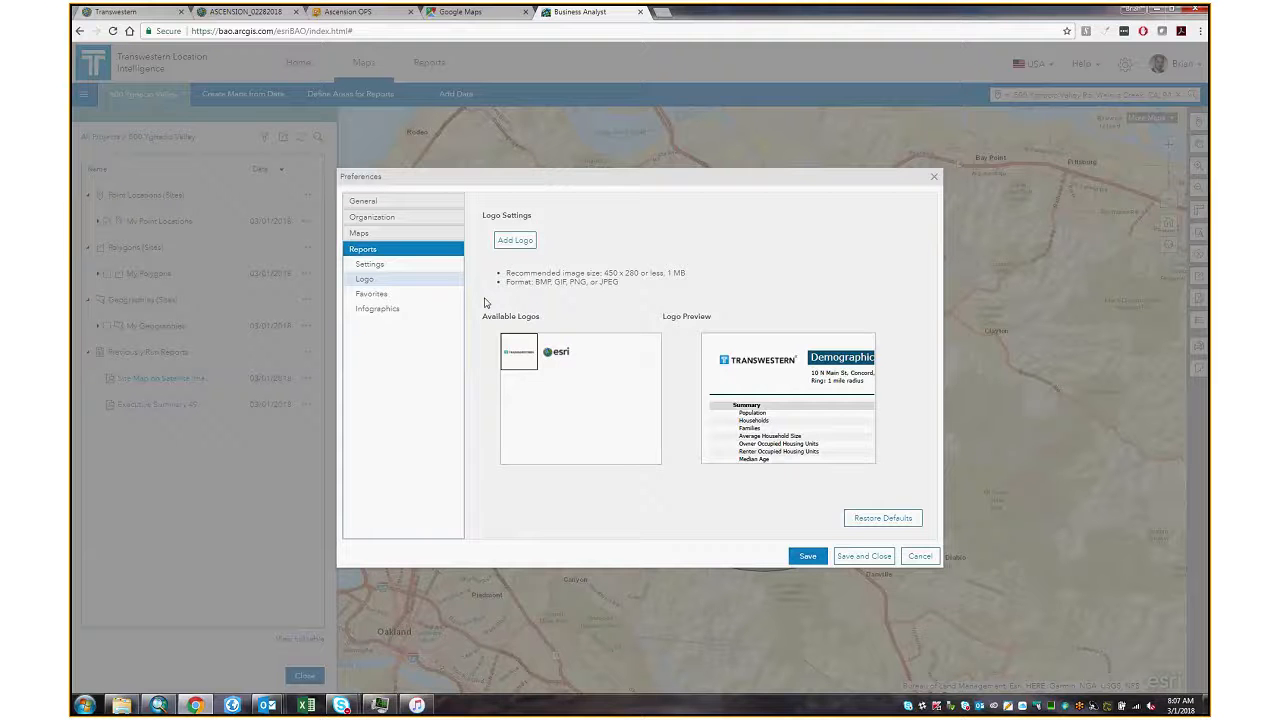
mouse_move(535, 360)
click(890, 560)
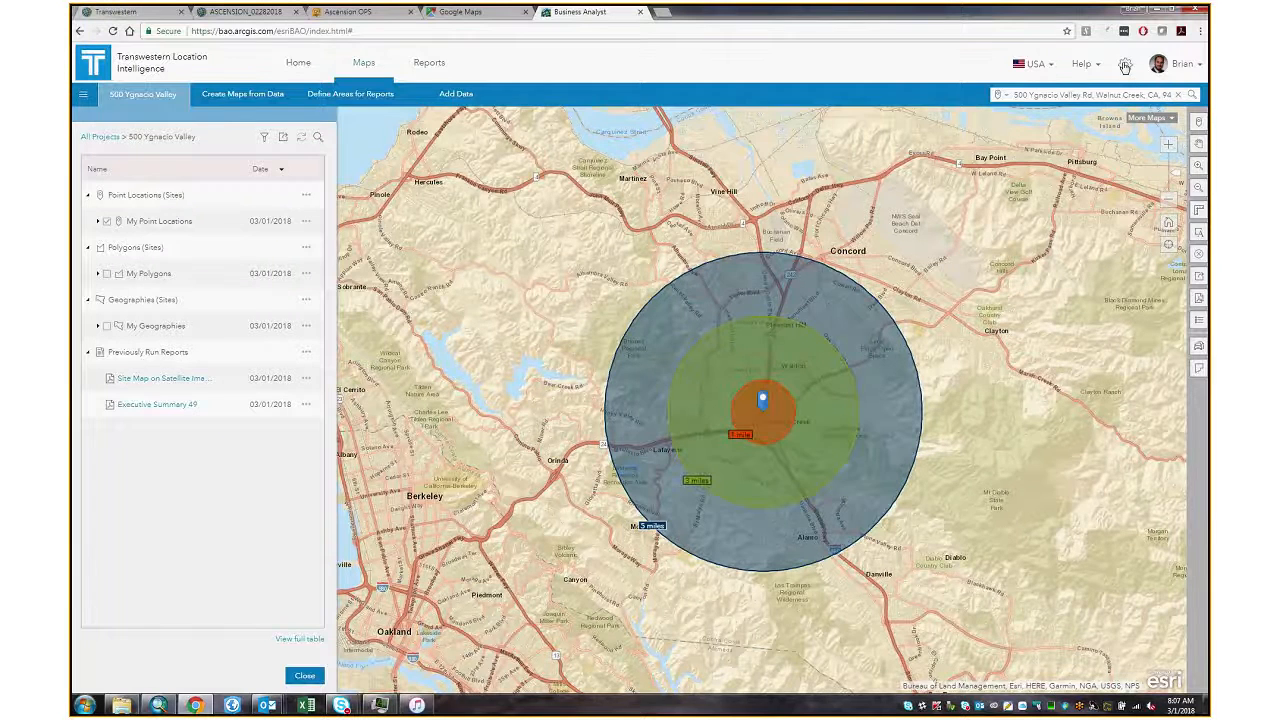
- Reopen the preferences to check the default ring and custom data settings, and start adding a report logo
click(1125, 66)
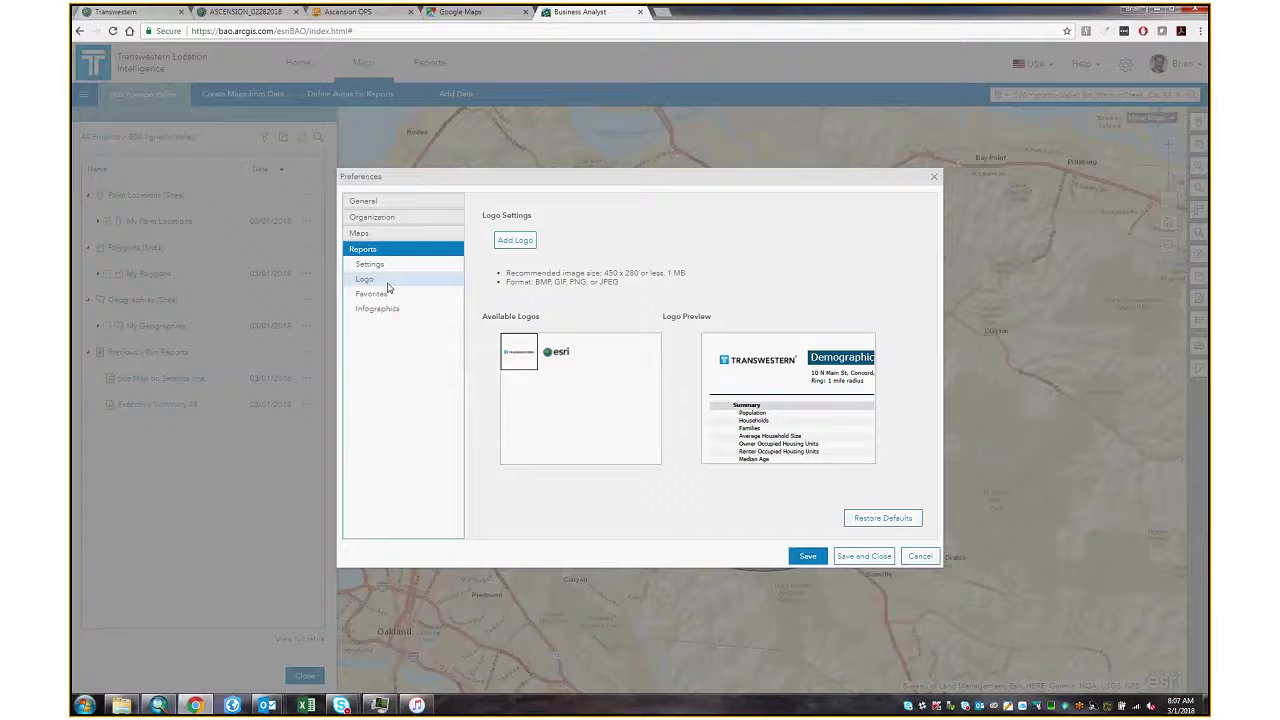
click(401, 238)
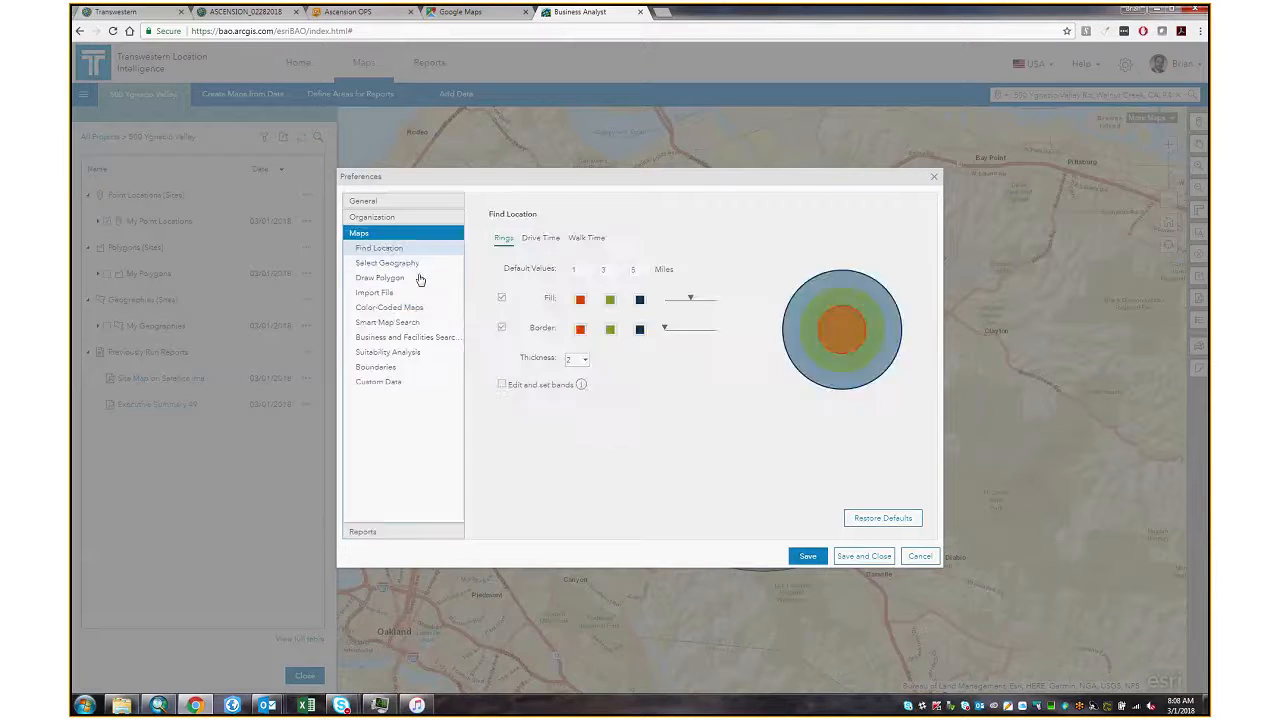
click(390, 385)
click(400, 532)
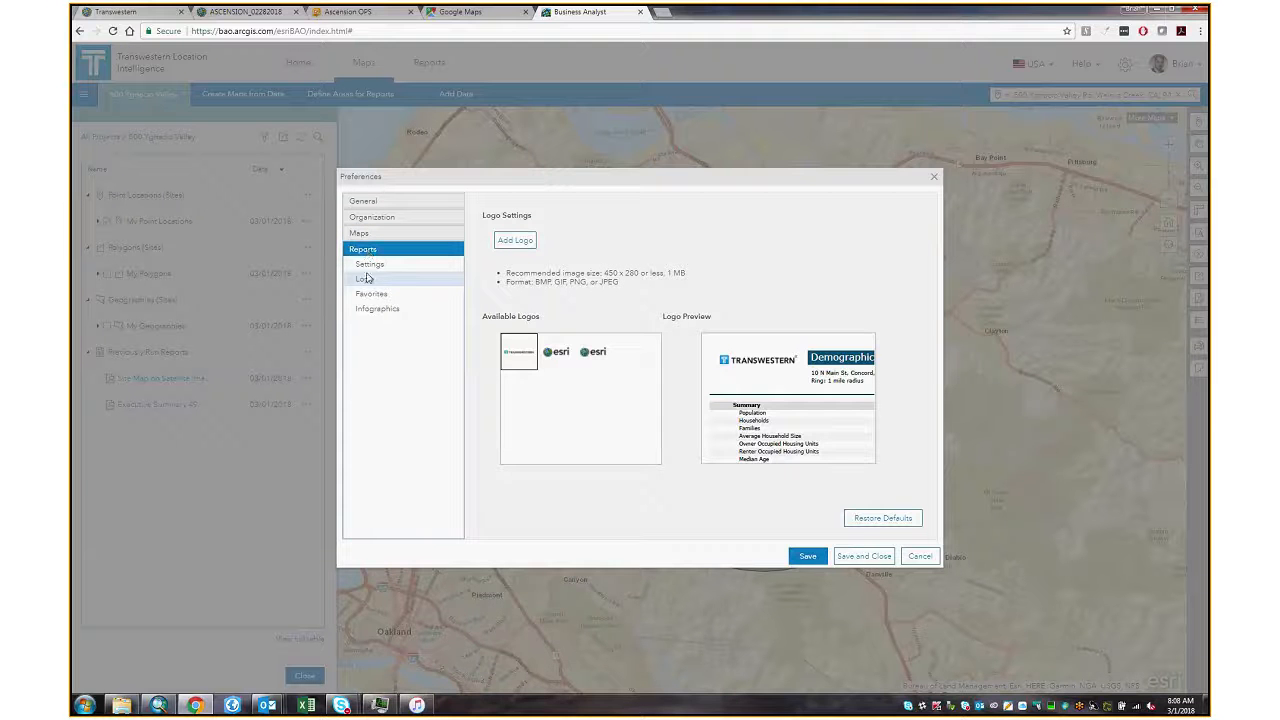
click(517, 244)
- Review the map preferences for color-coded maps, location rings, selected geographies and drawn polygons
click(360, 233)
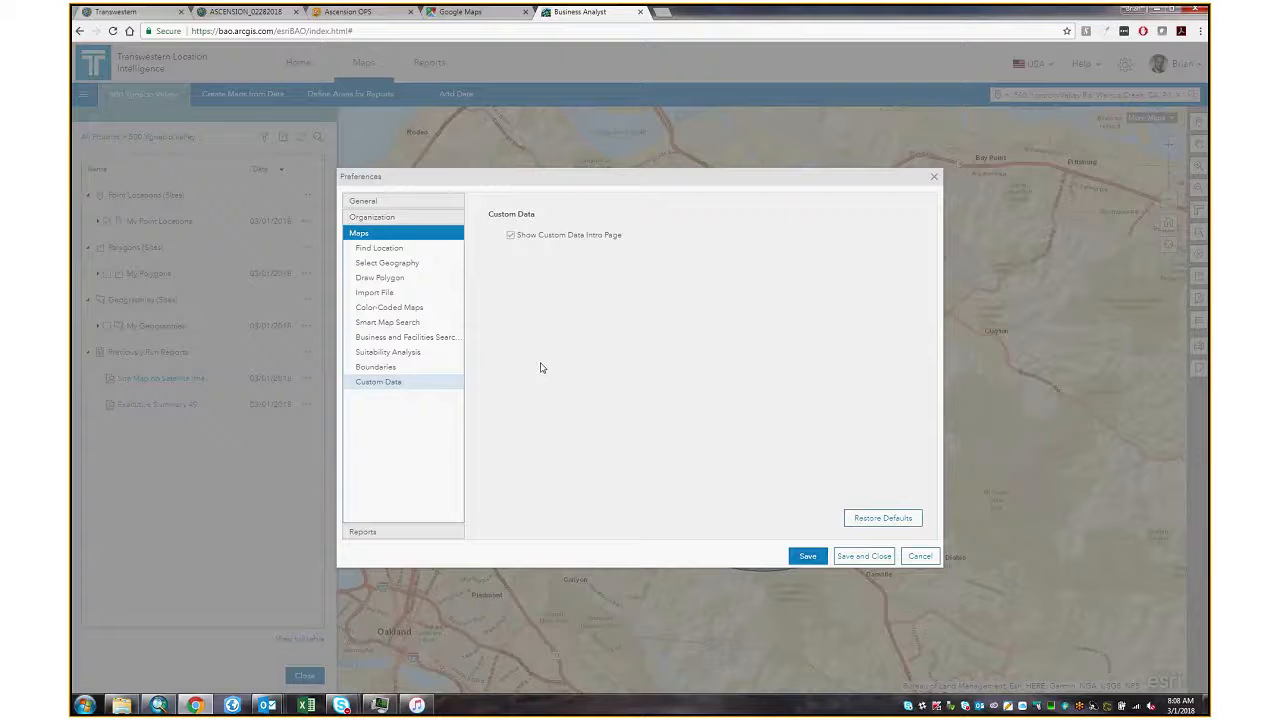
click(378, 310)
click(379, 248)
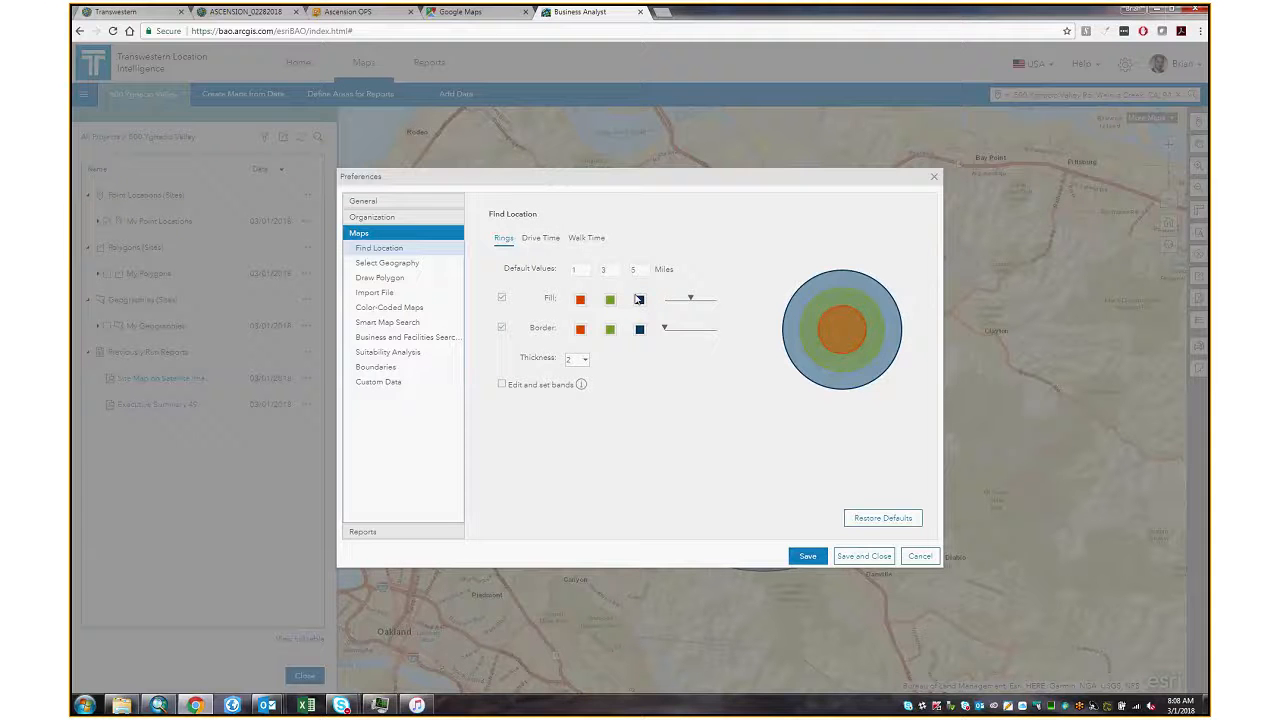
click(388, 265)
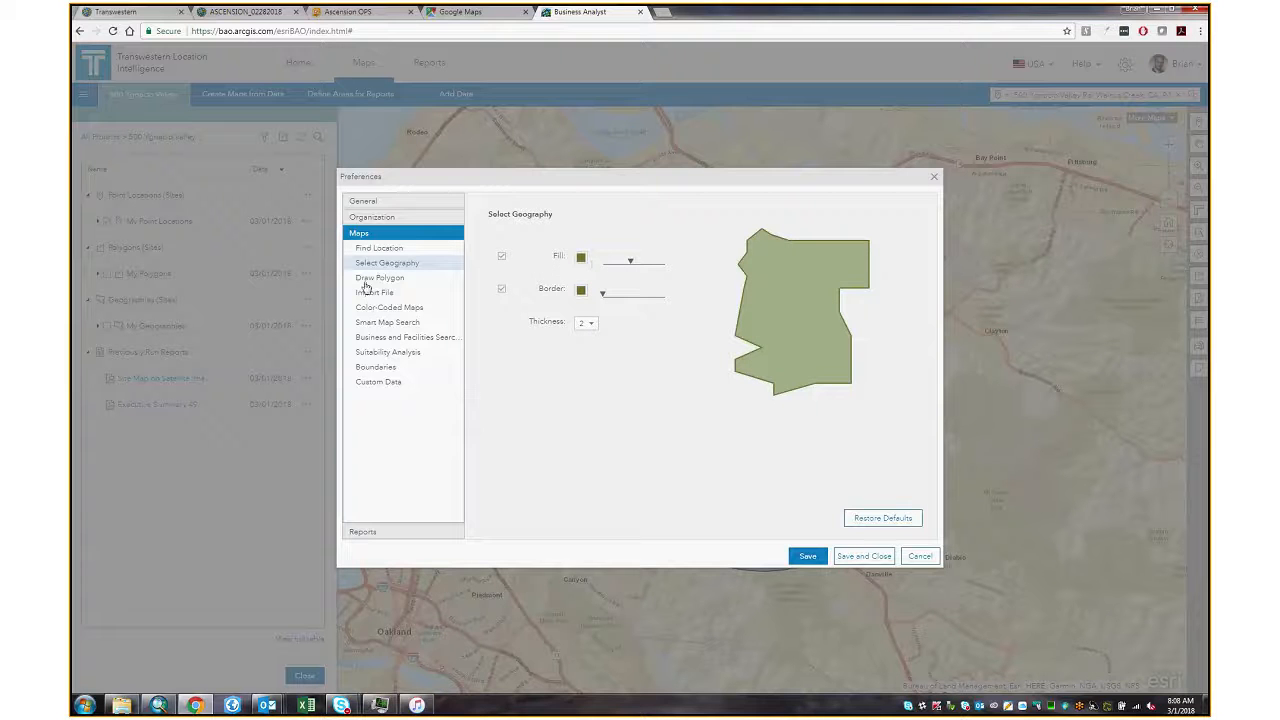
click(365, 281)
click(392, 265)
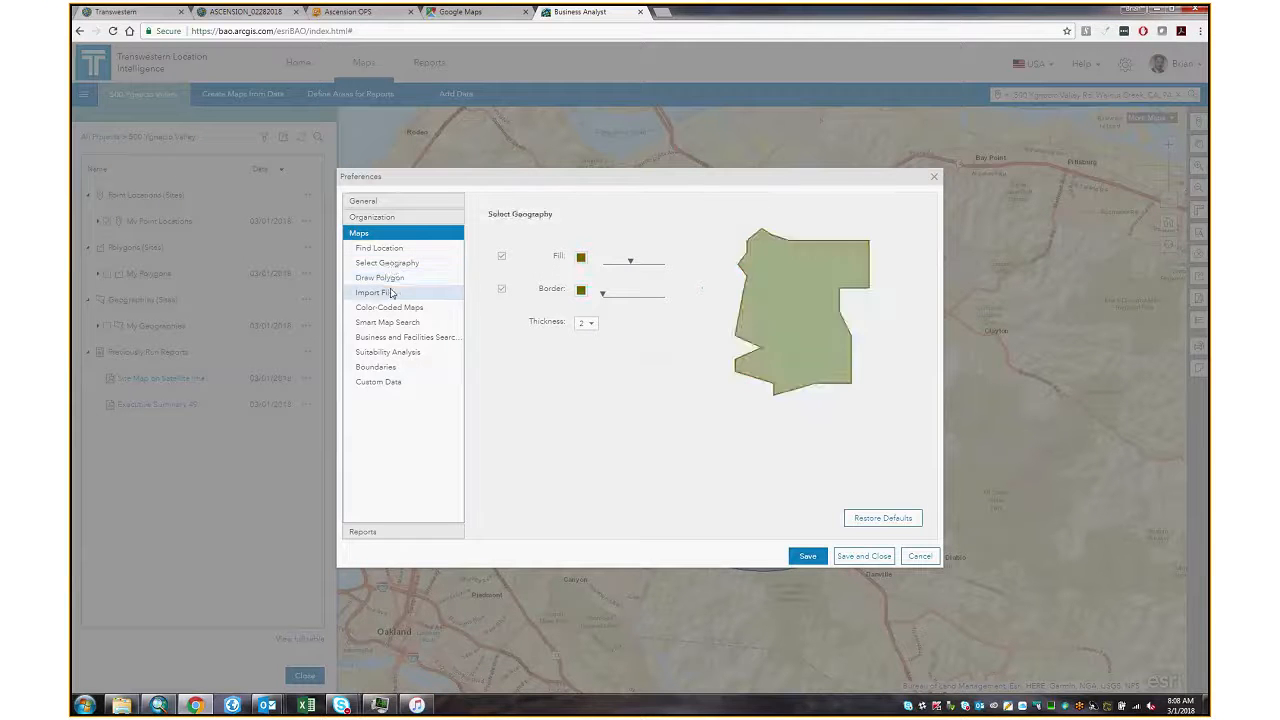
- Review the file import, smart map search, business search, suitability analysis and app theme preferences, and close the preferences
click(374, 292)
click(387, 322)
click(431, 340)
click(430, 354)
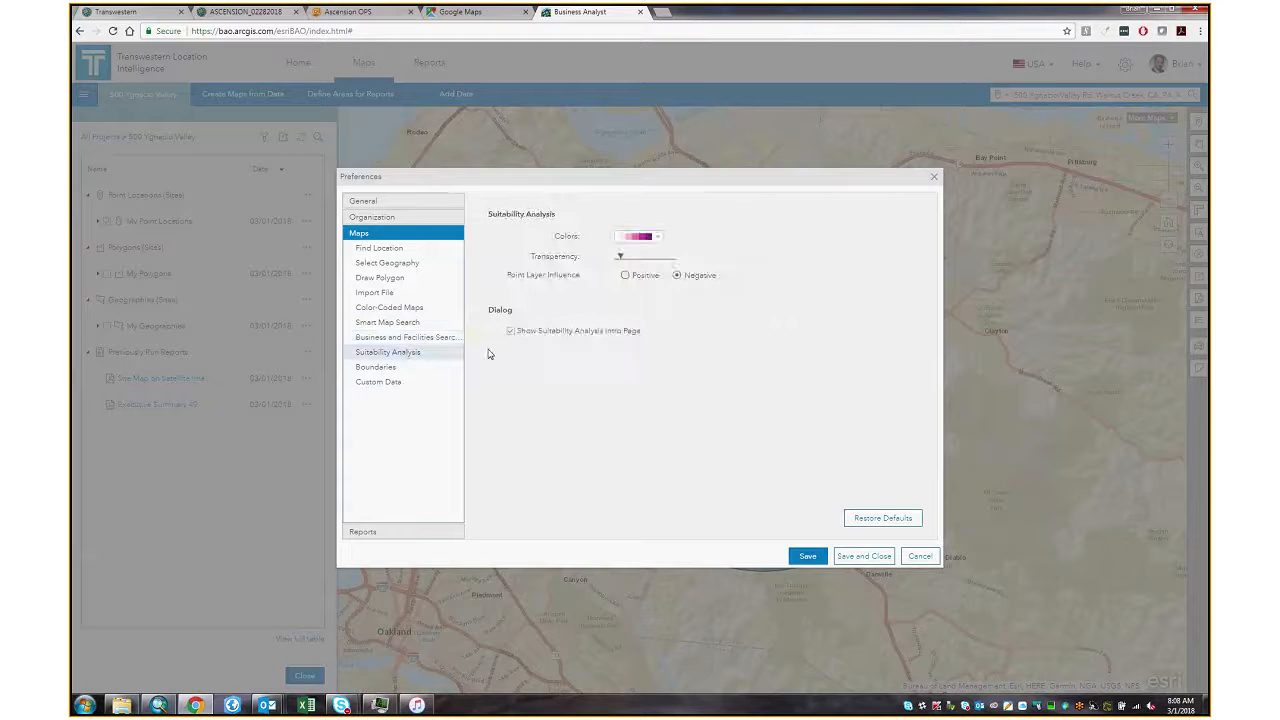
click(408, 218)
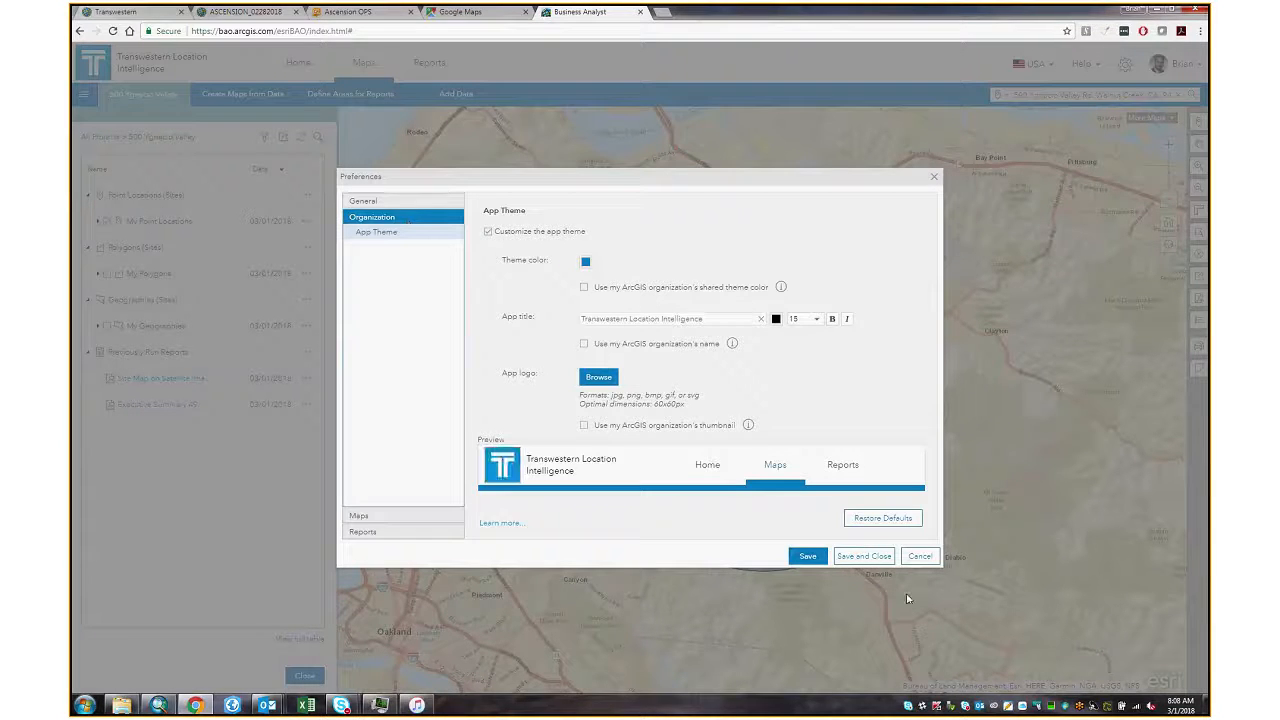
click(872, 557)
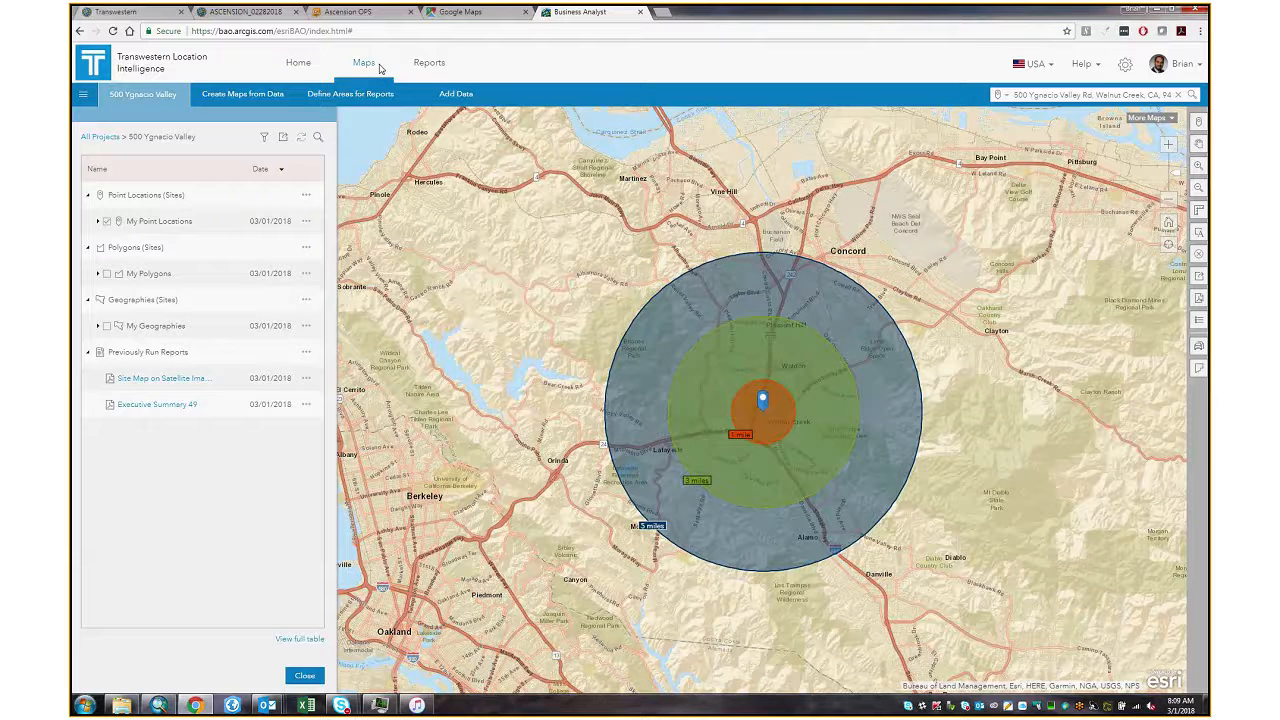
- Create a color-coded map of the income variable 2017 Median Household Income (Esri)
click(243, 93)
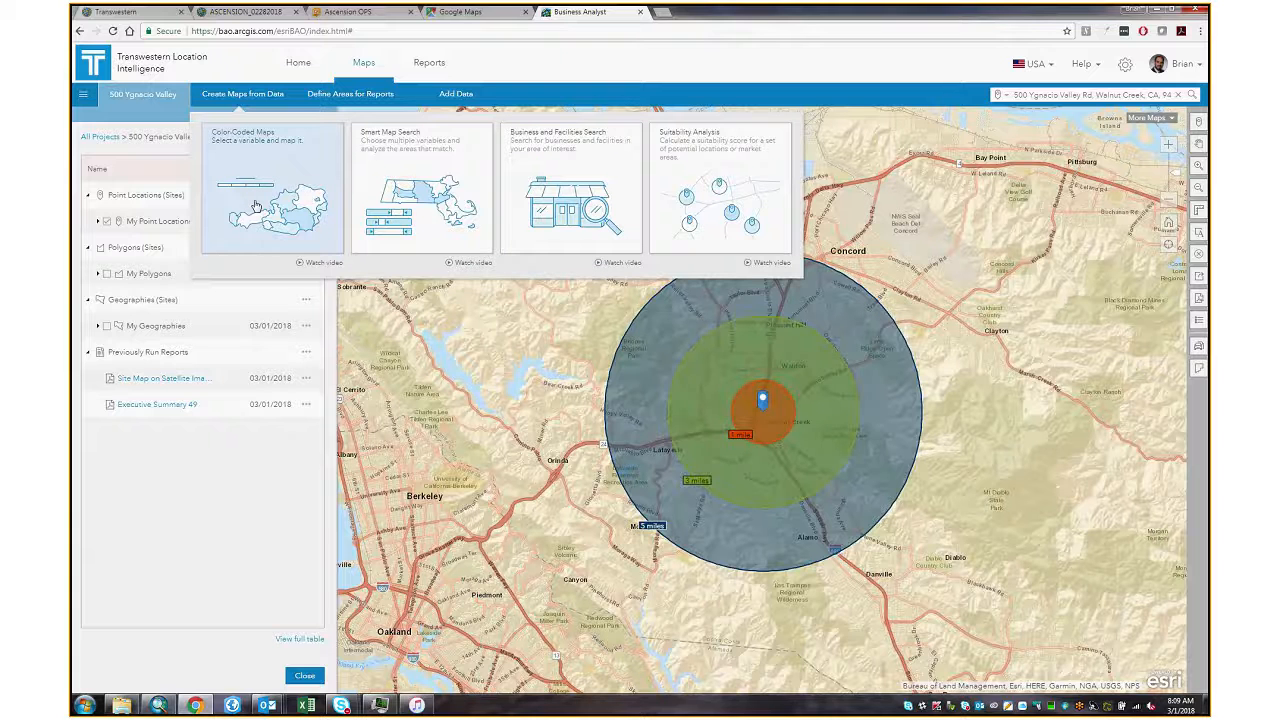
click(256, 206)
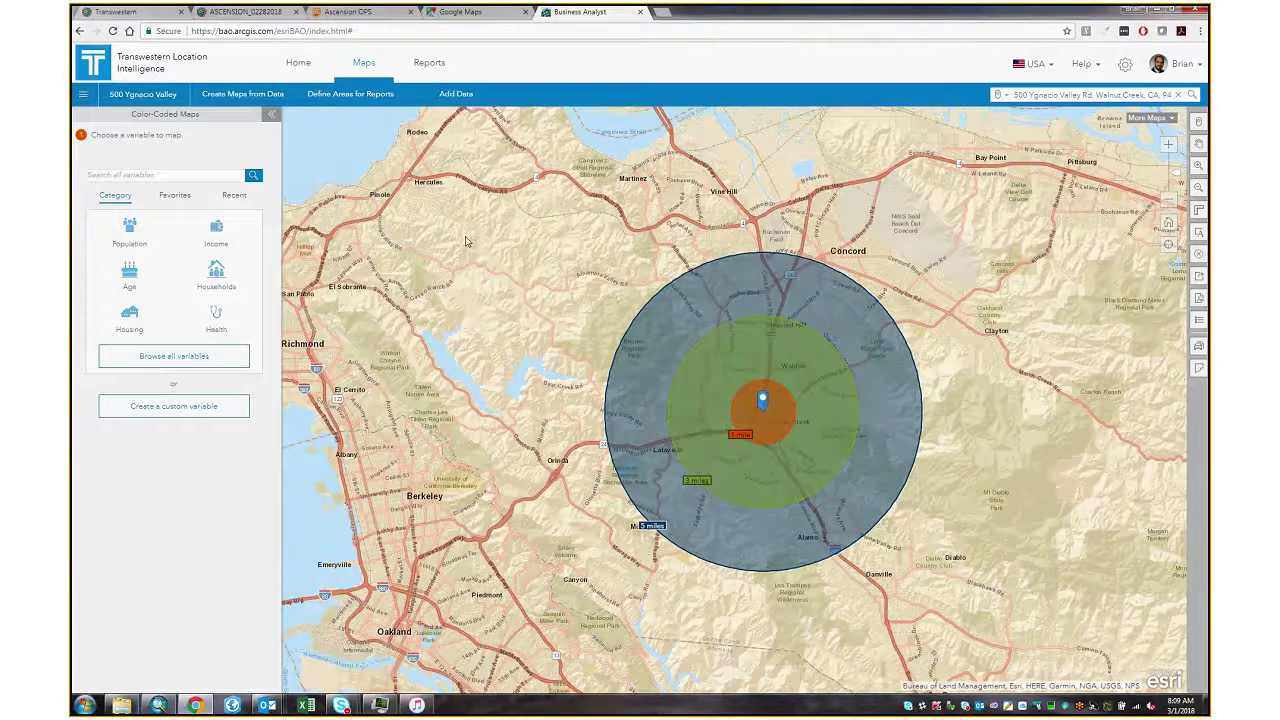
click(216, 230)
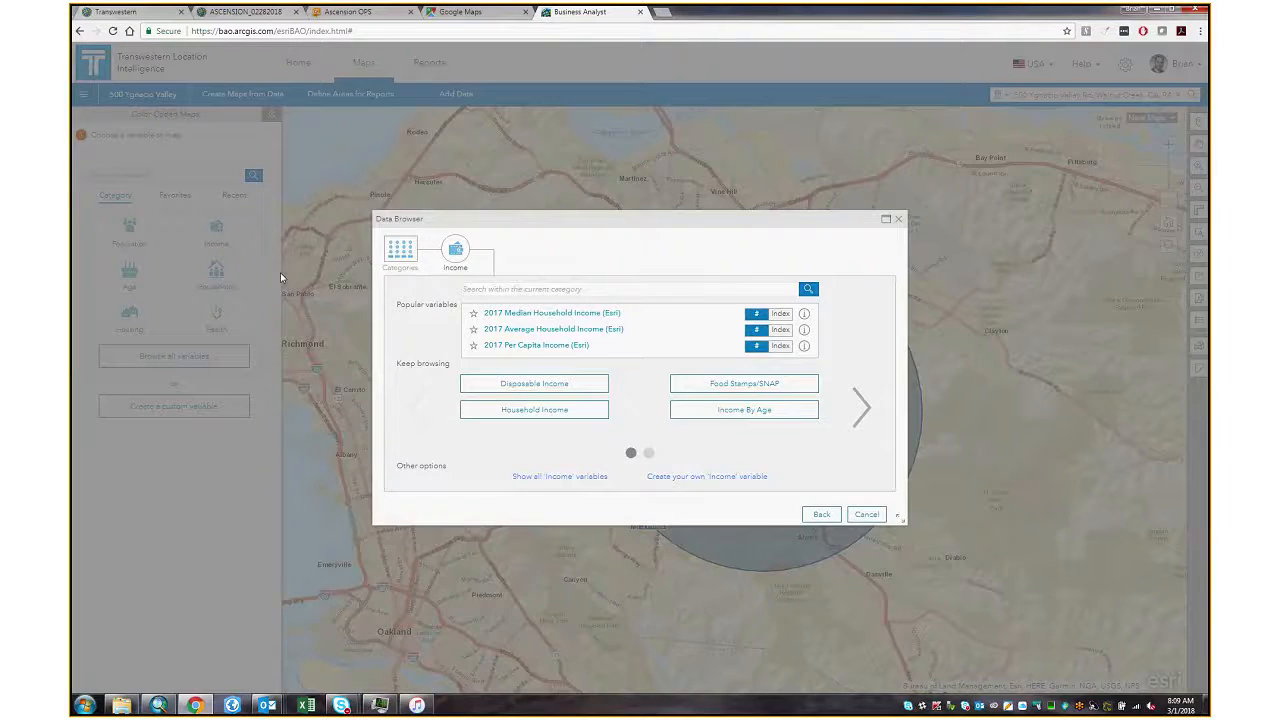
click(520, 314)
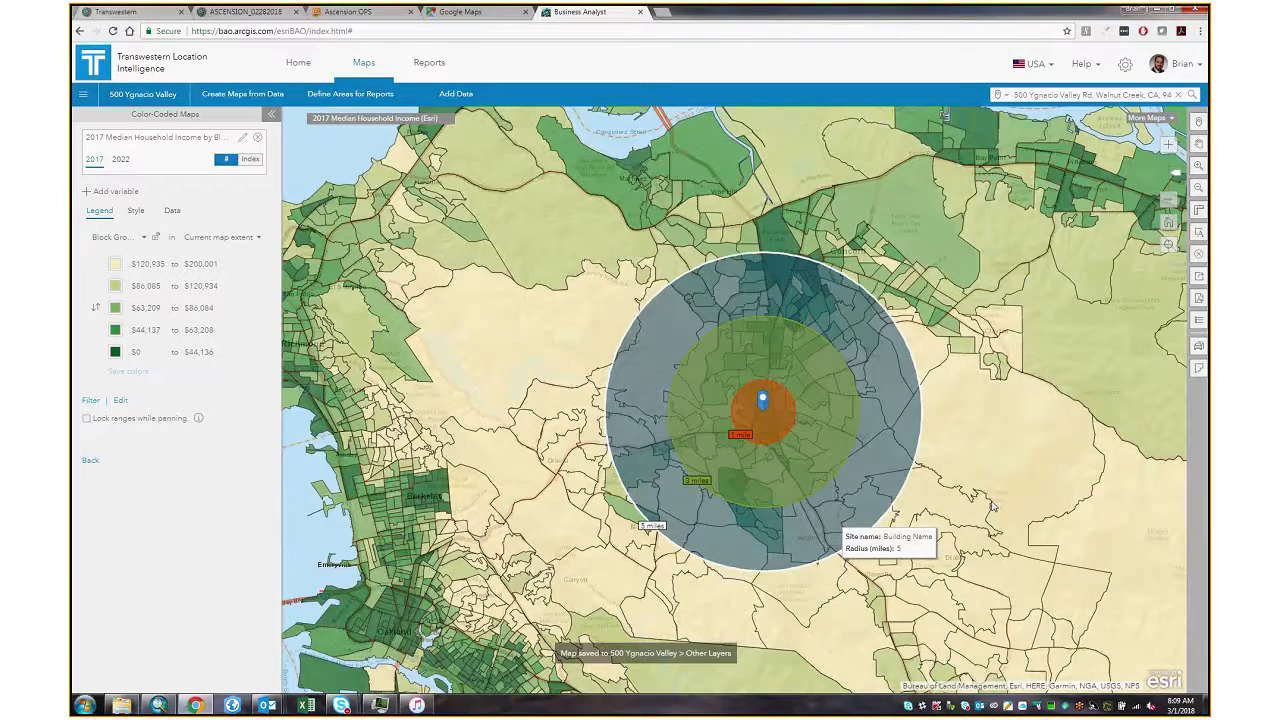
- Reverse the income map's color order so dark green marks the highest range, and set the lowest range's color to 000000
drag(993, 506, 937, 520)
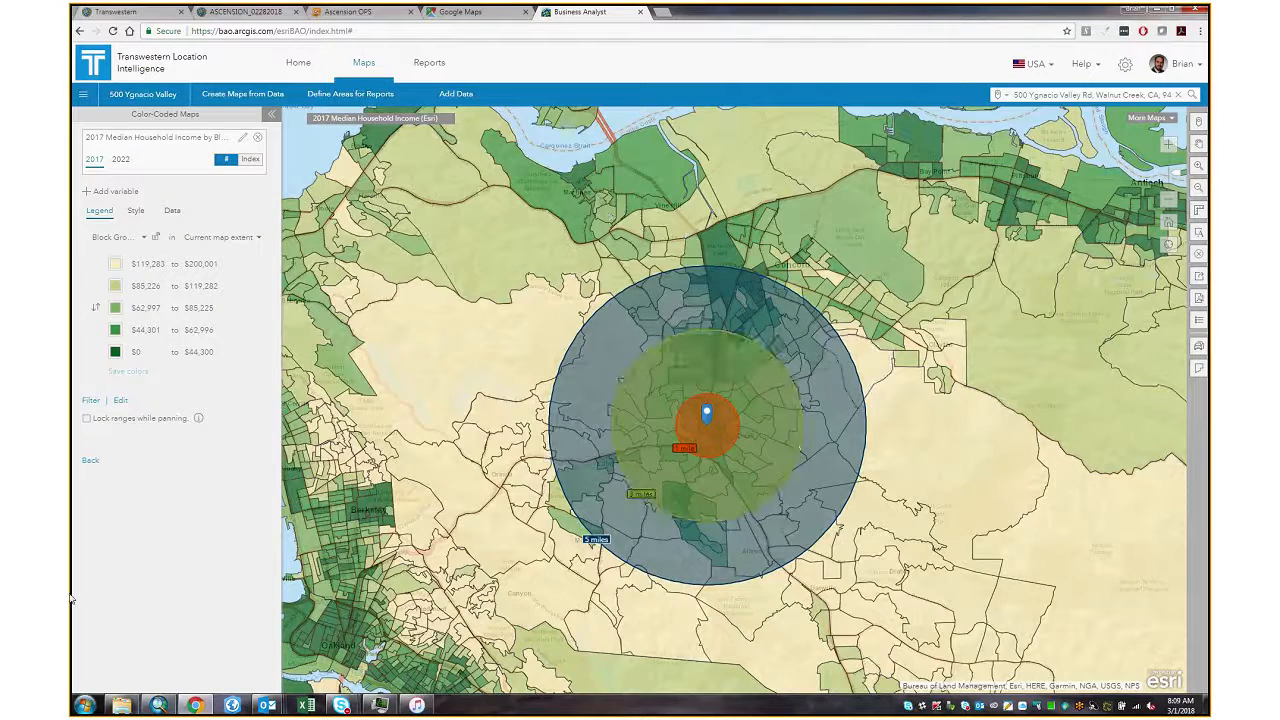
click(96, 308)
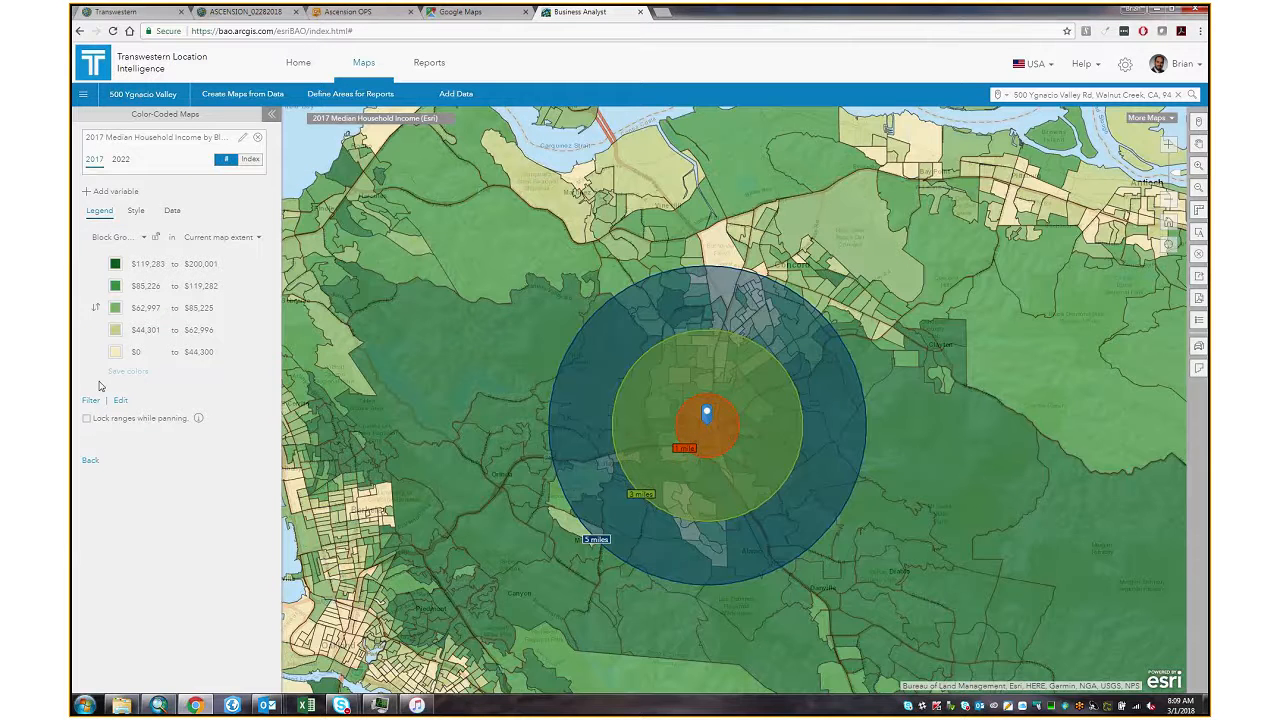
click(115, 352)
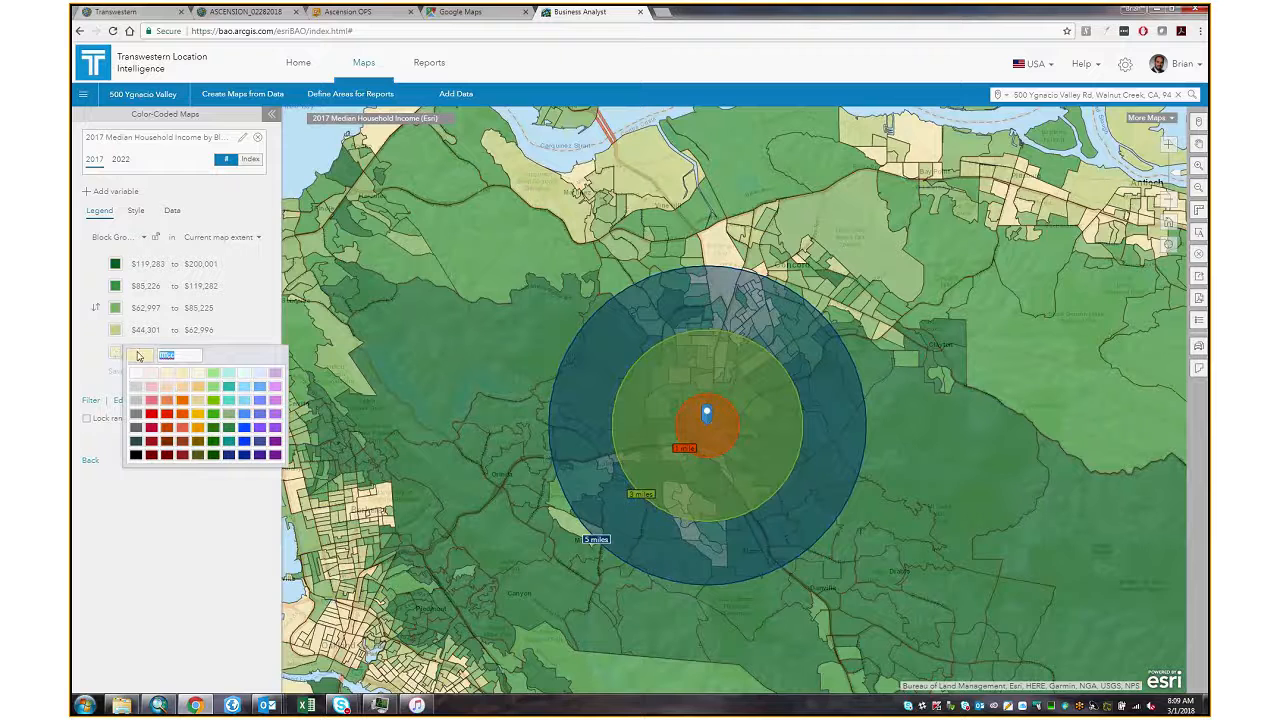
text(000000)
key(Return)
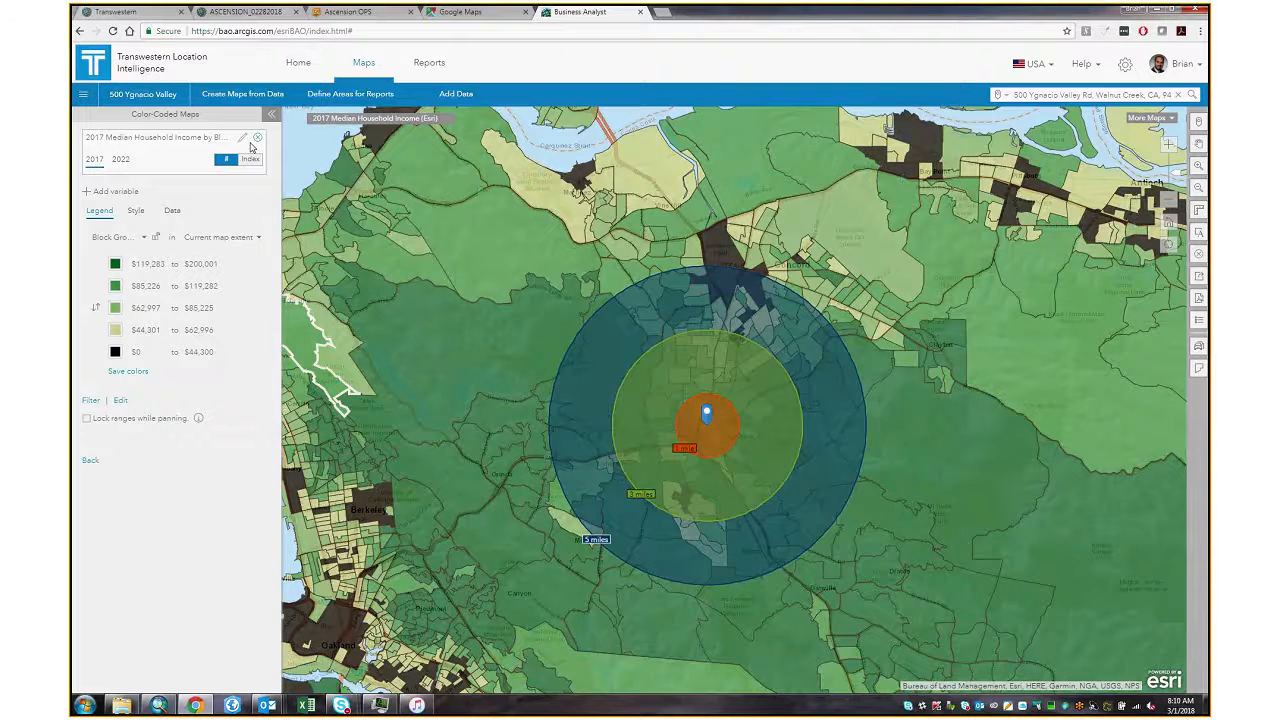
- Add the population variable 2017 Total Population (Esri) to the color-coded income map
click(244, 138)
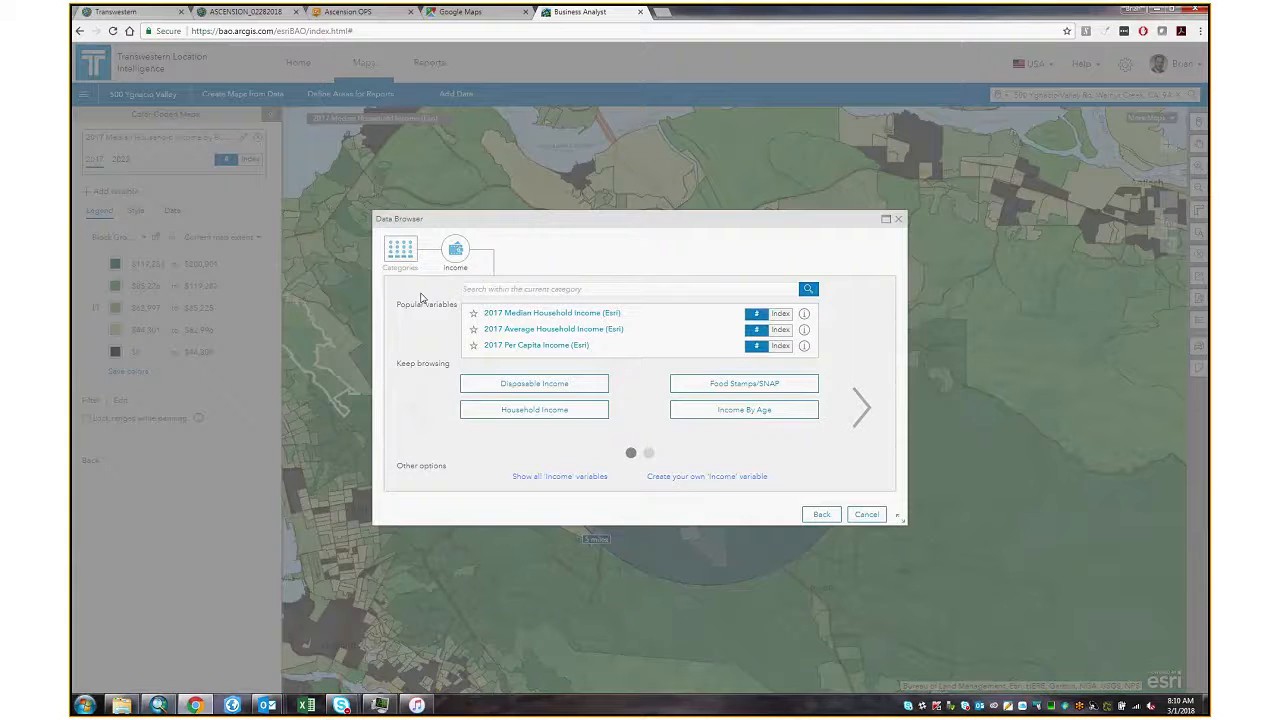
click(399, 250)
click(505, 322)
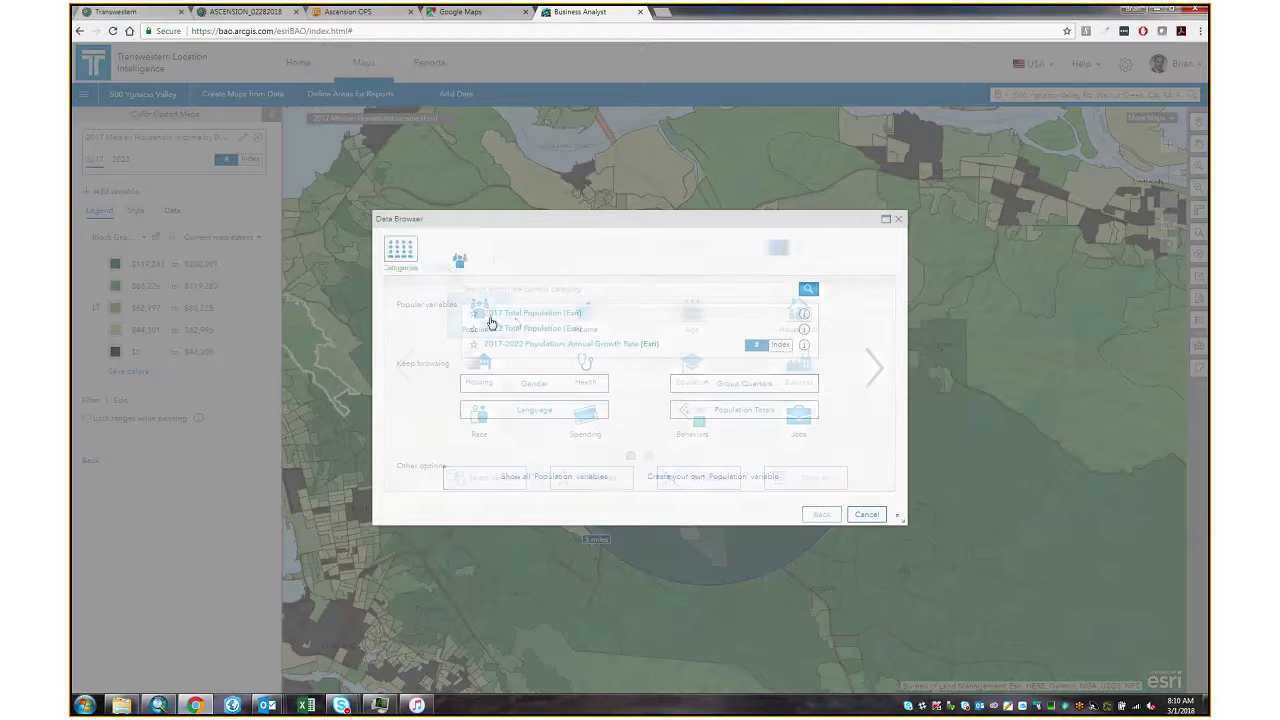
click(510, 318)
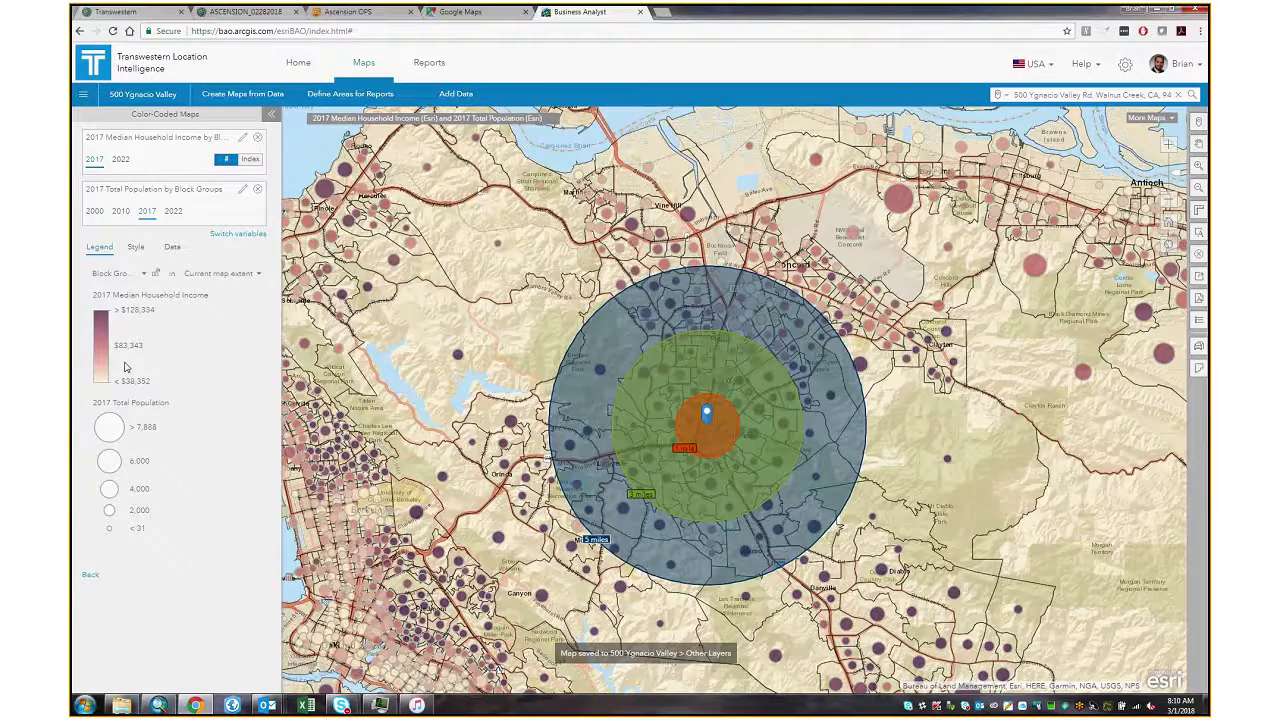
- Keep Color & Size as the two-variable map's style, and switch the map to Counts and Amounts (Color)
click(135, 247)
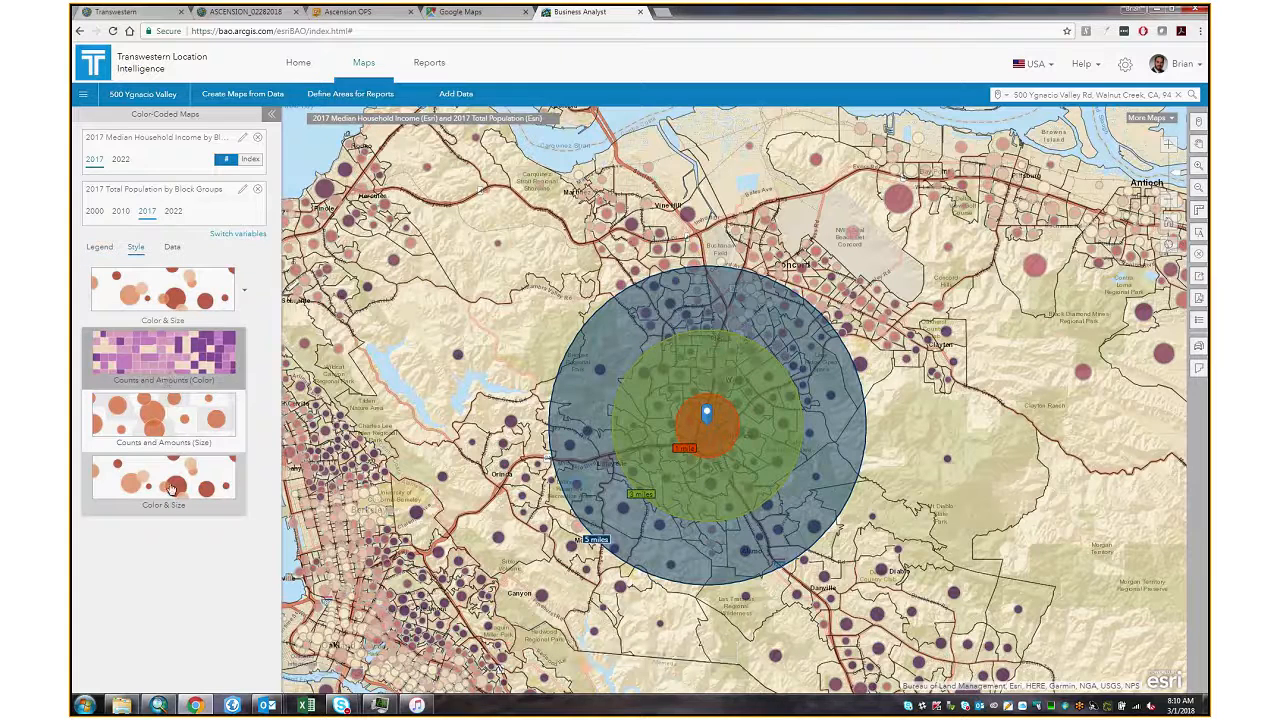
click(185, 488)
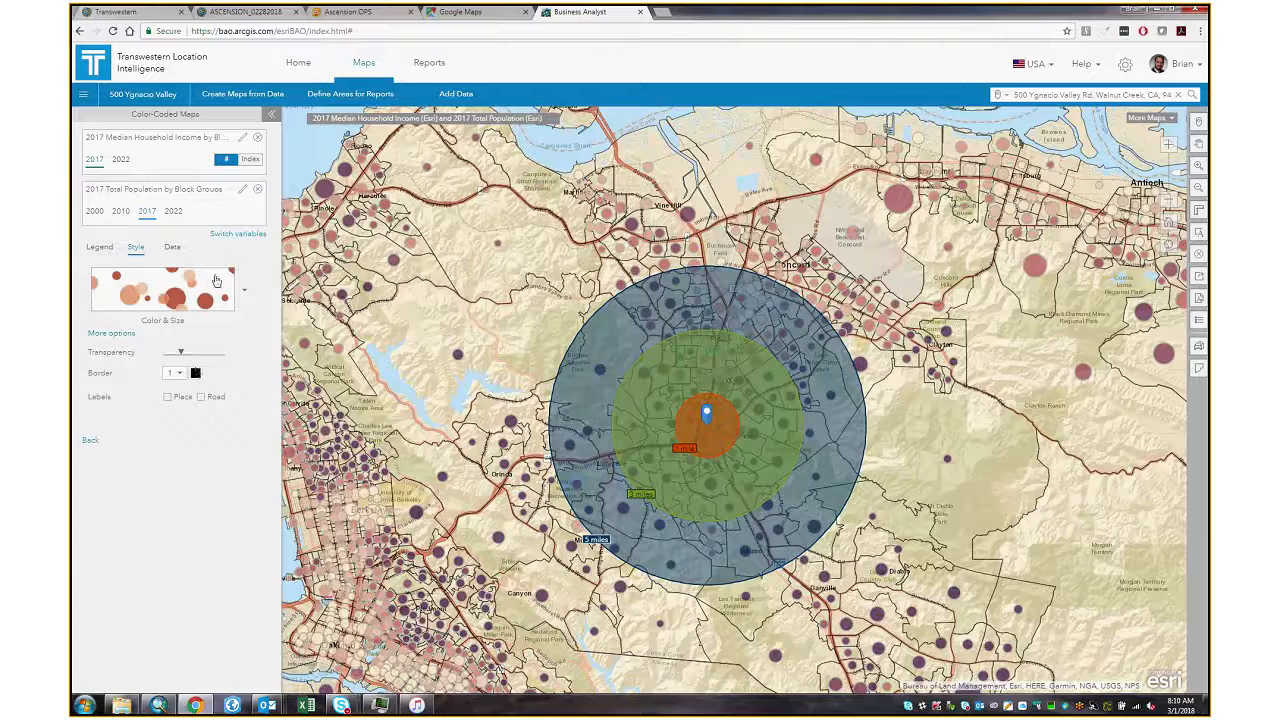
click(245, 293)
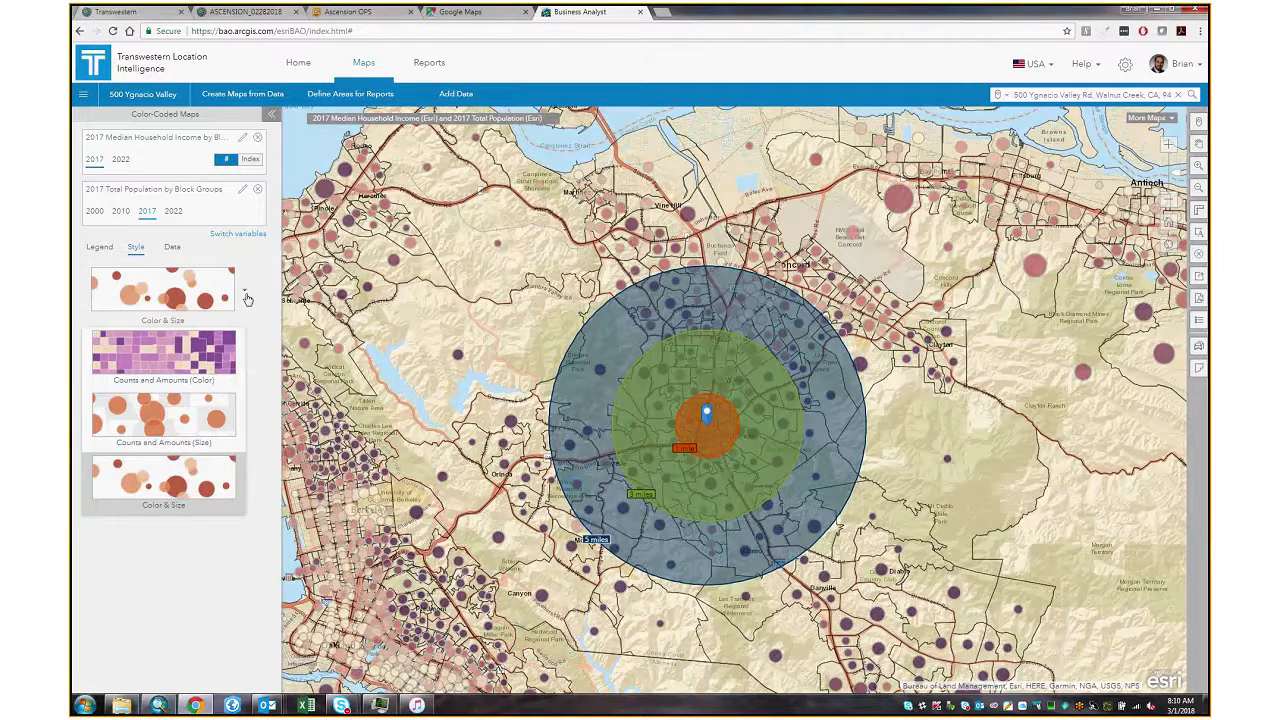
click(163, 352)
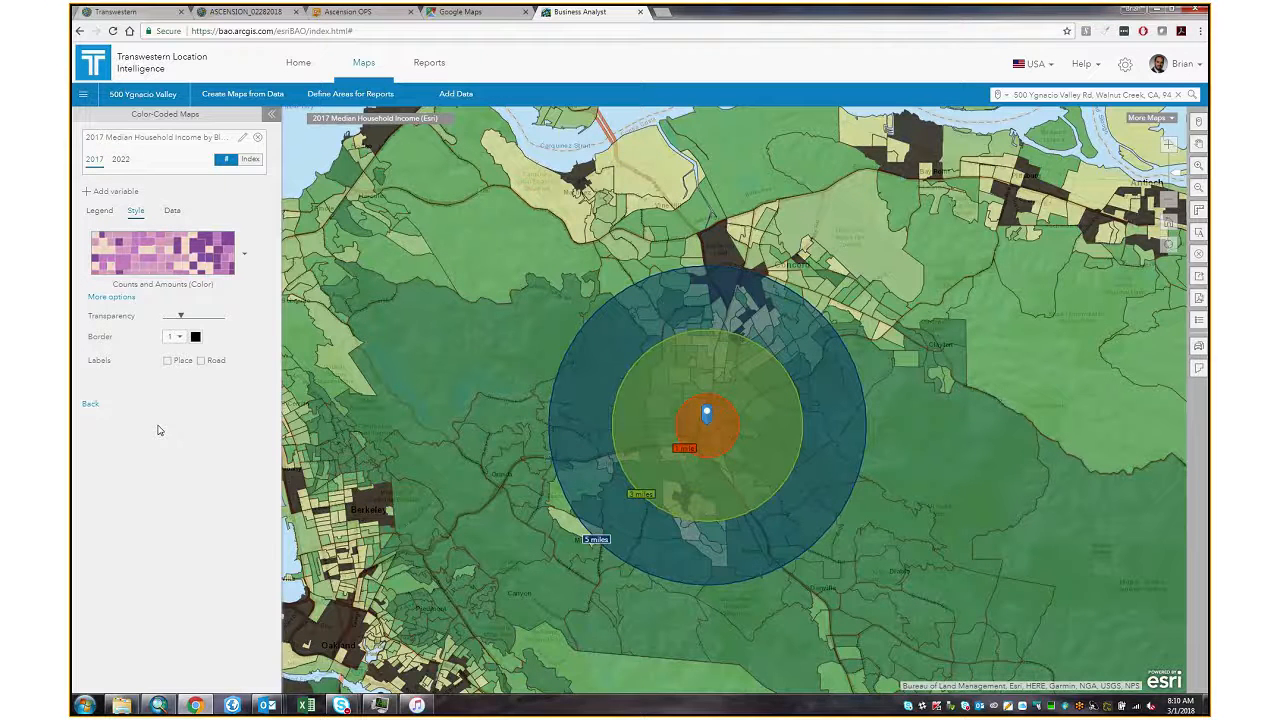
- Adjust the minimum value of the median household income map's filter and save the filter
click(99, 211)
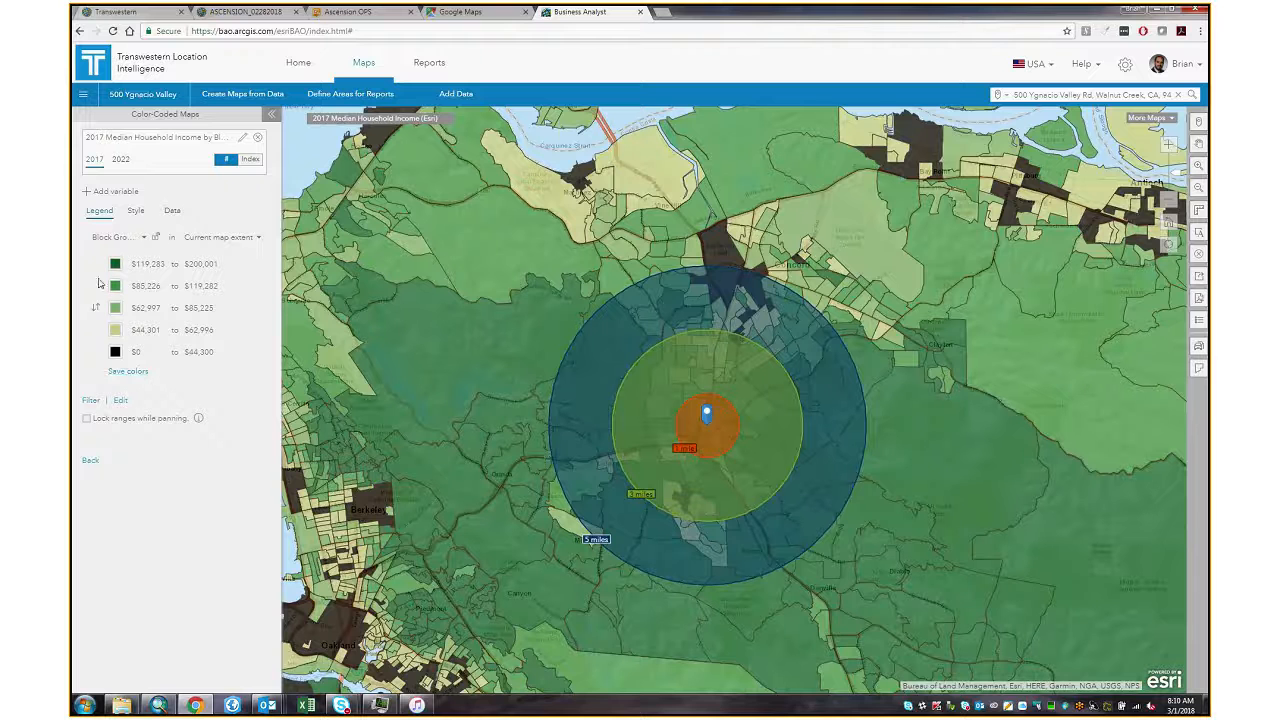
click(171, 211)
click(146, 212)
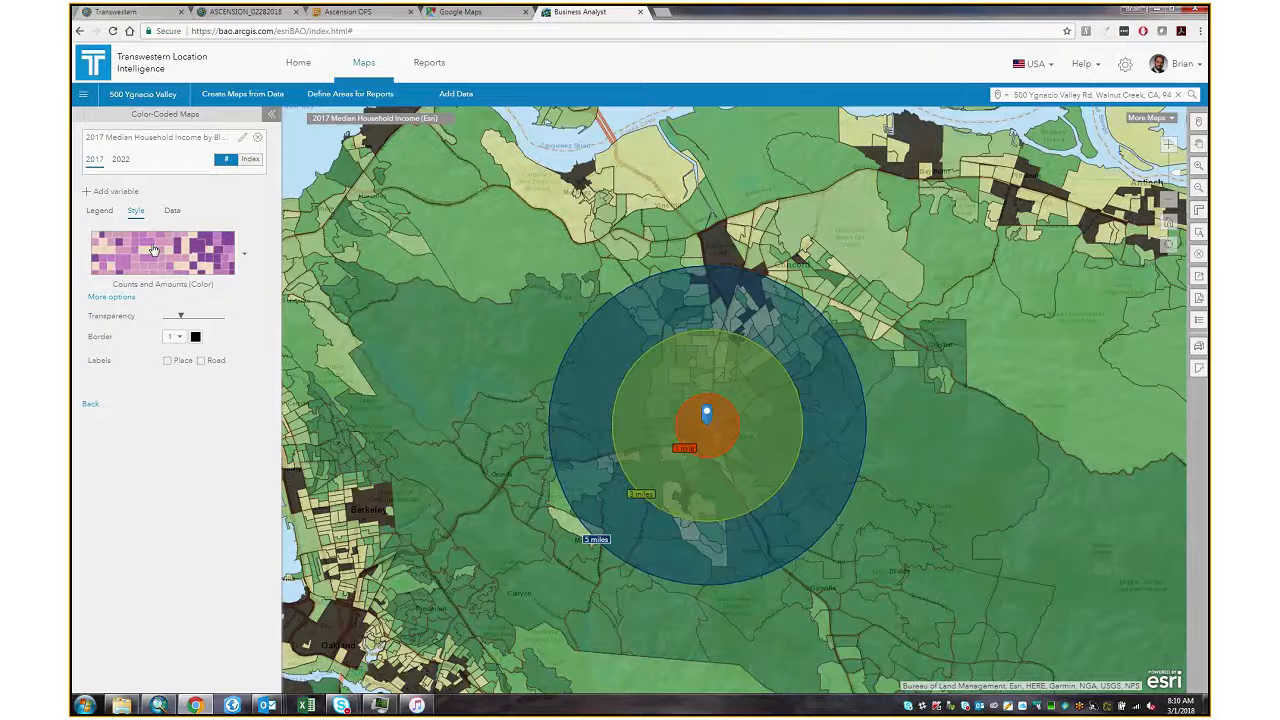
click(99, 211)
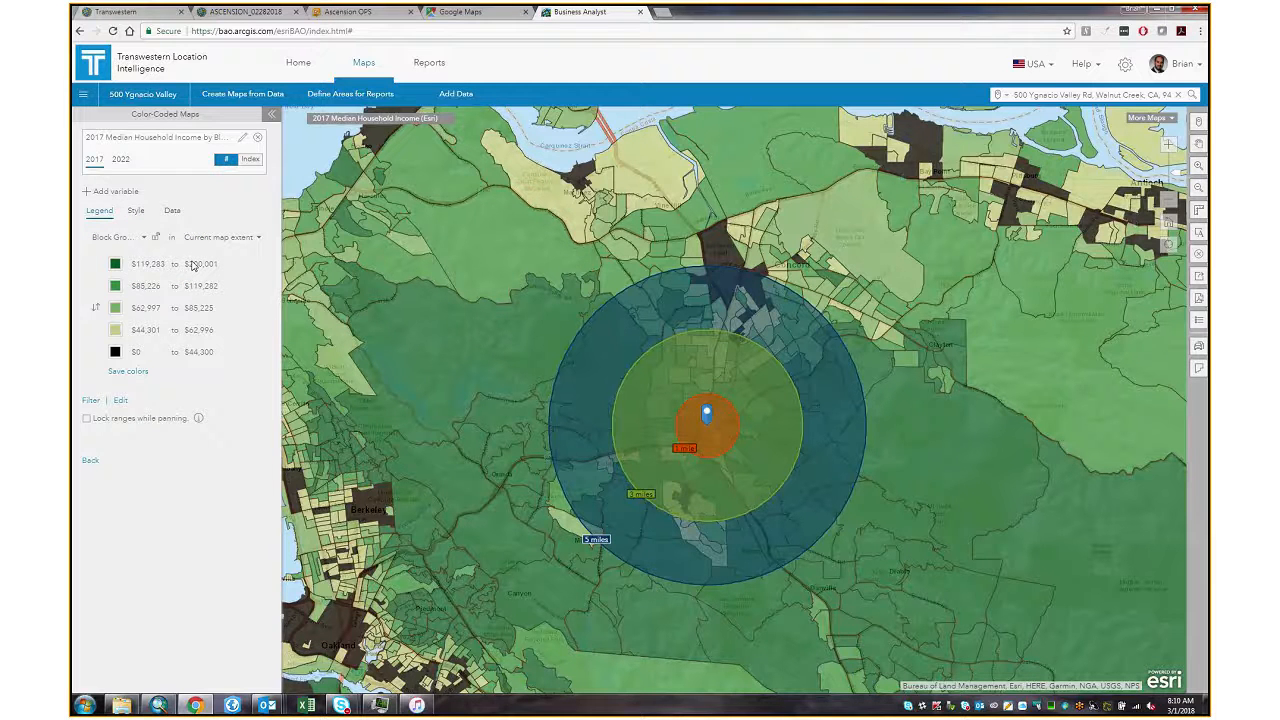
click(90, 400)
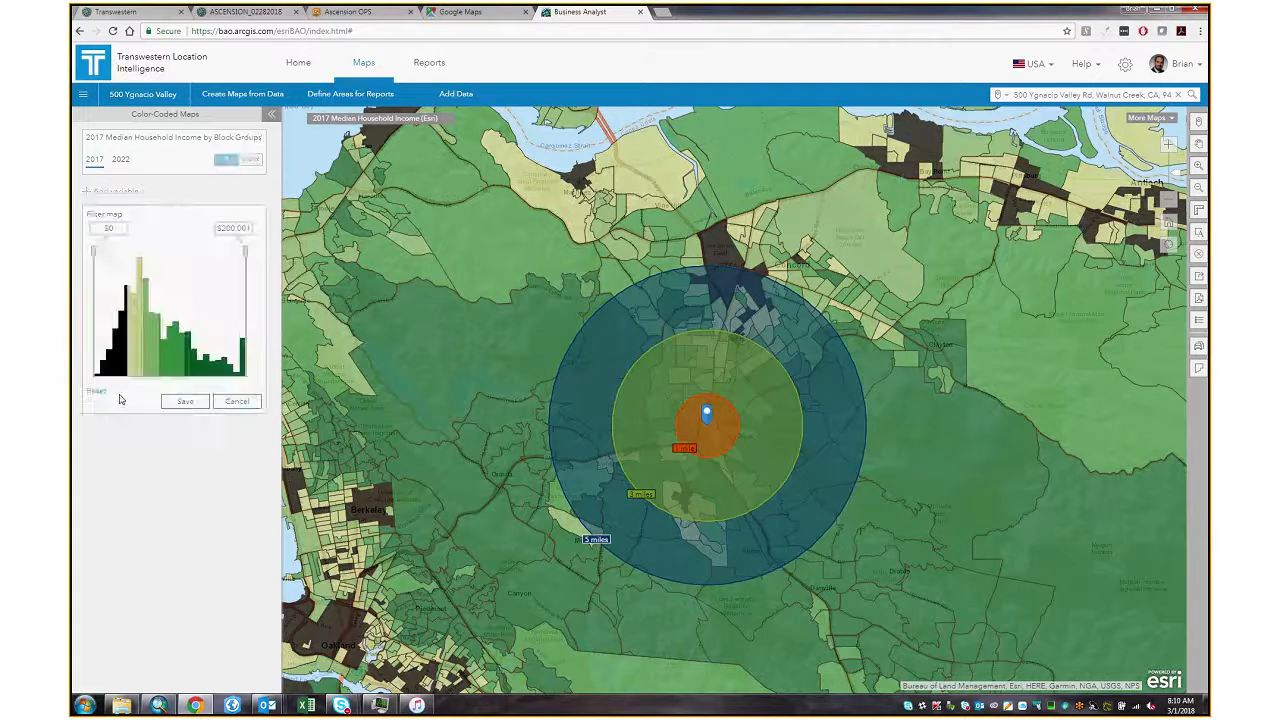
drag(94, 251, 101, 251)
click(107, 229)
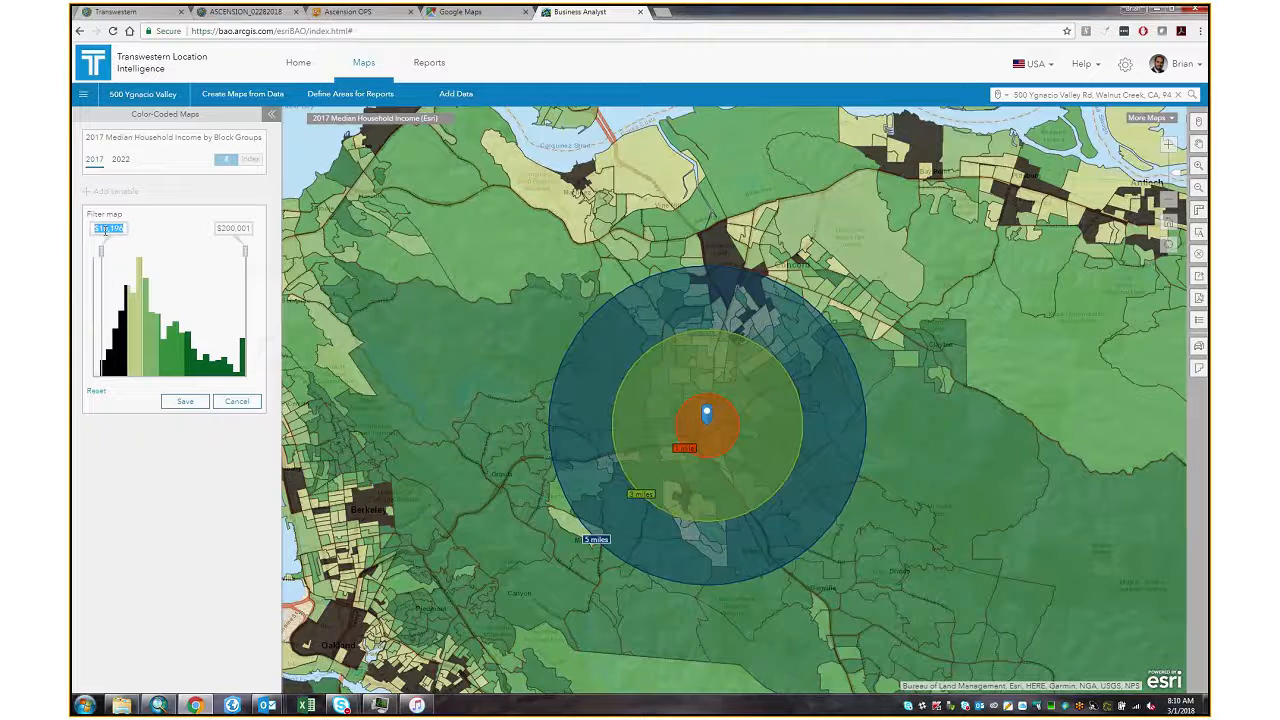
click(184, 402)
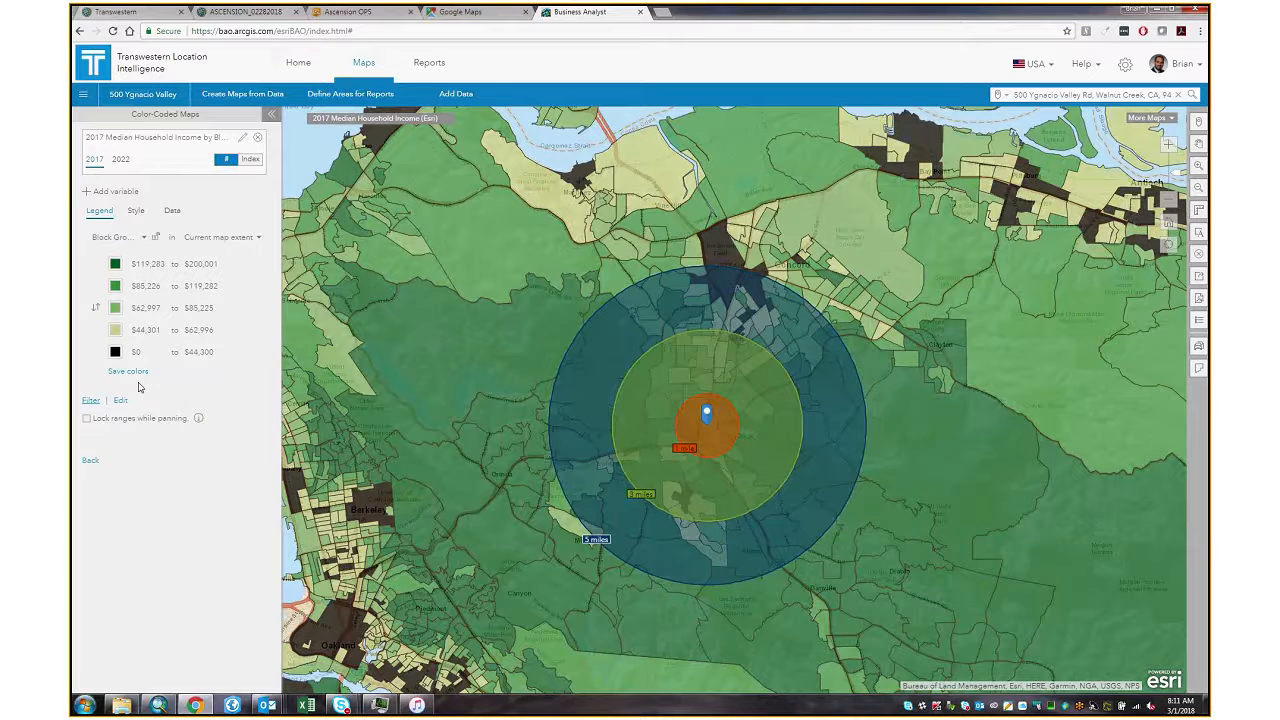
- Try filtering the map to median household incomes from $59,608 to $200,001, and discard the filter
click(91, 400)
mouse_move(94, 258)
mouse_down()
mouse_move(142, 258)
mouse_move(118, 260)
mouse_up()
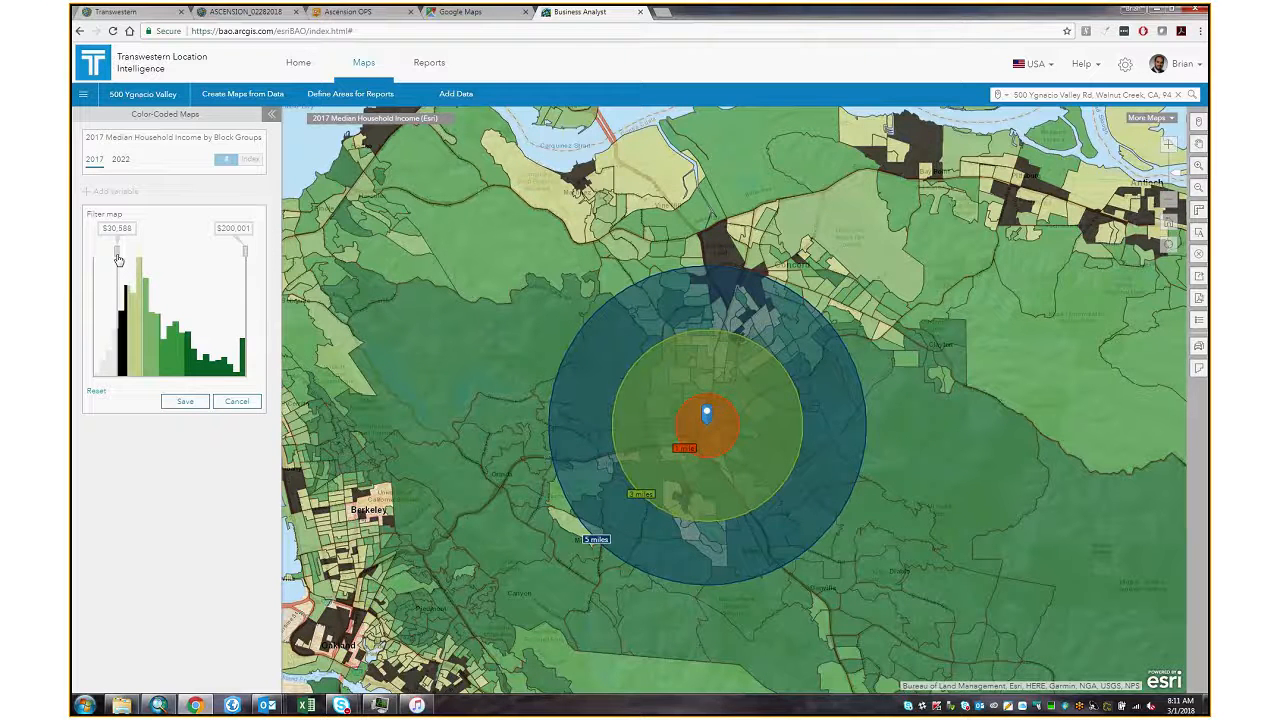
drag(118, 260, 140, 255)
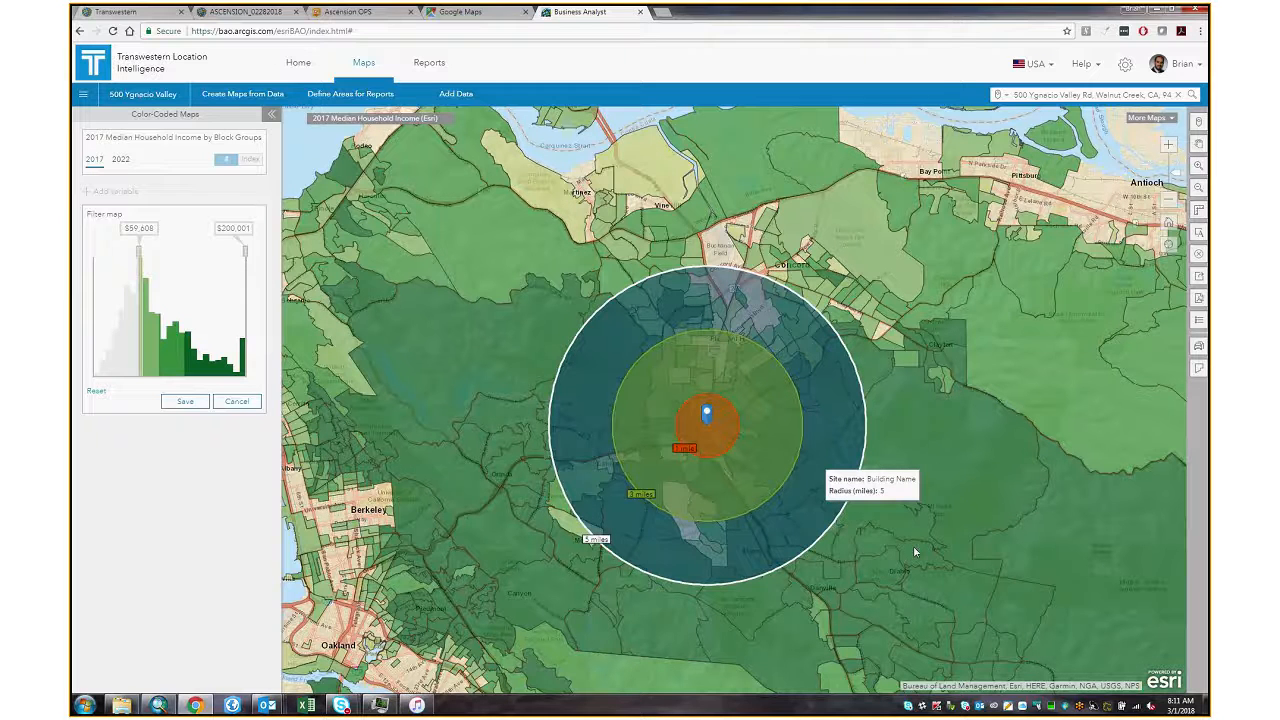
click(236, 401)
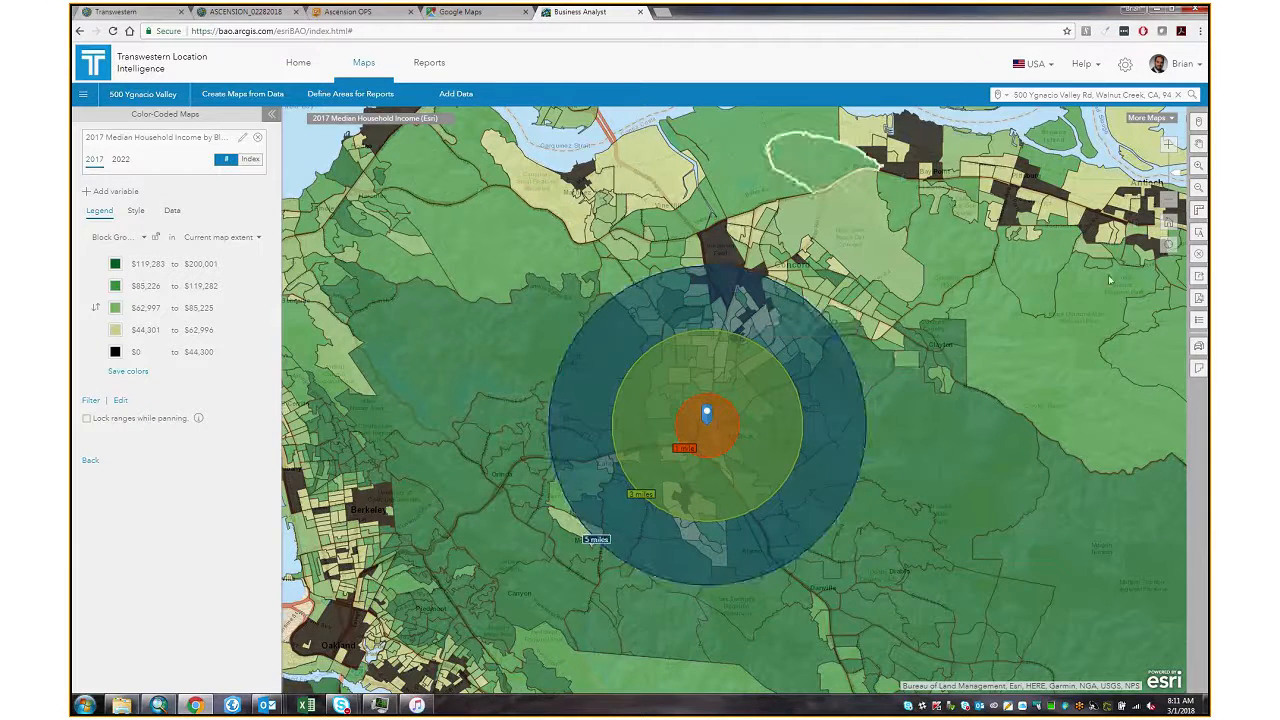
- Review the PDF and image export options, including portrait orientation, cancel the export, and open the Share Map options
click(1198, 299)
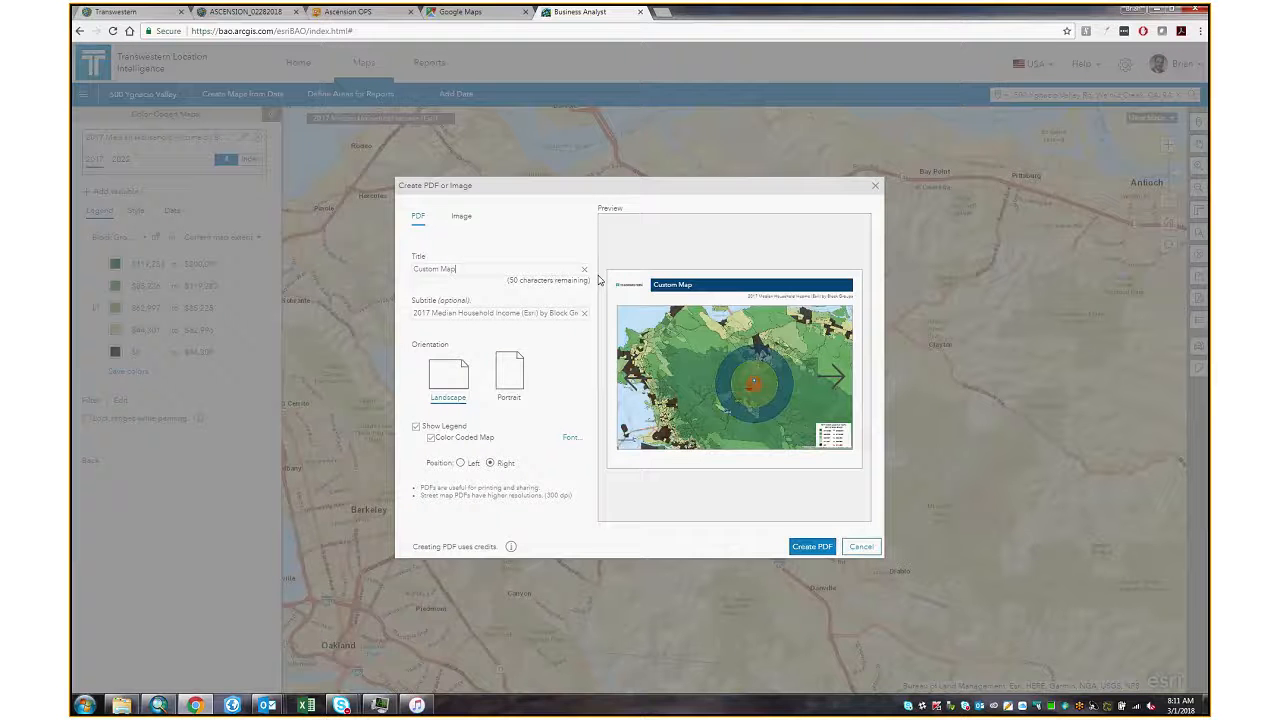
click(512, 372)
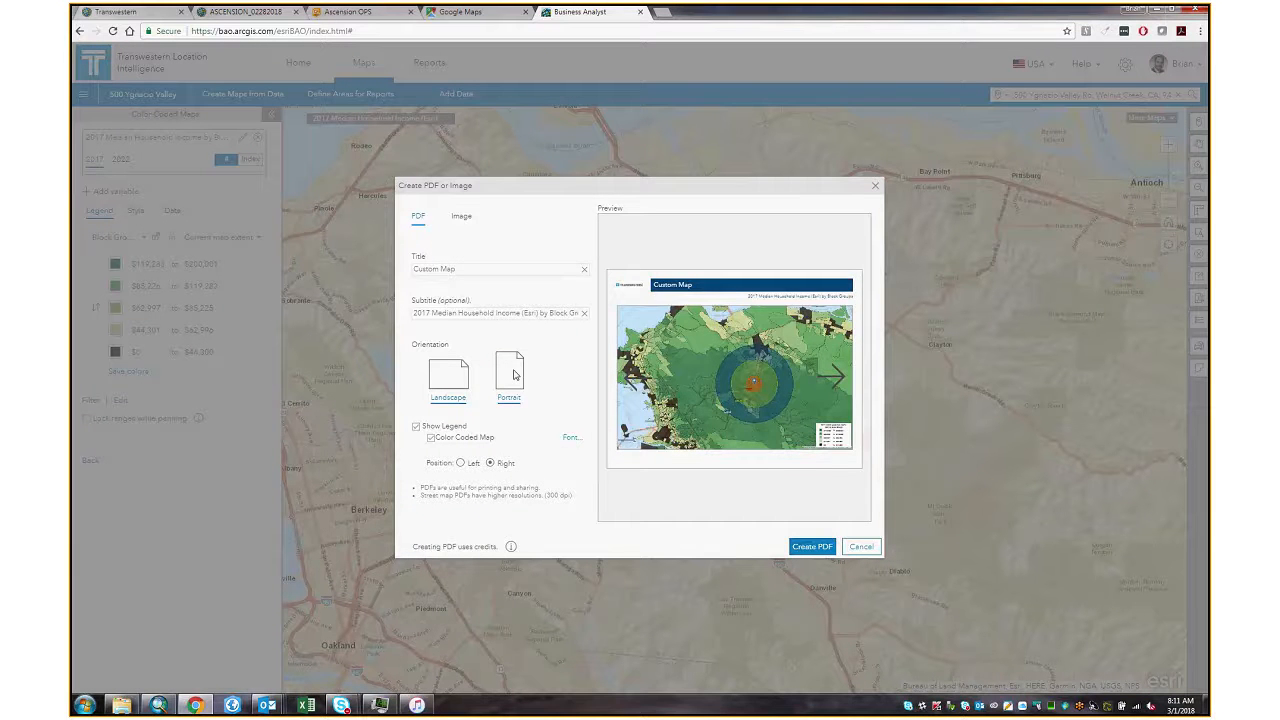
click(461, 218)
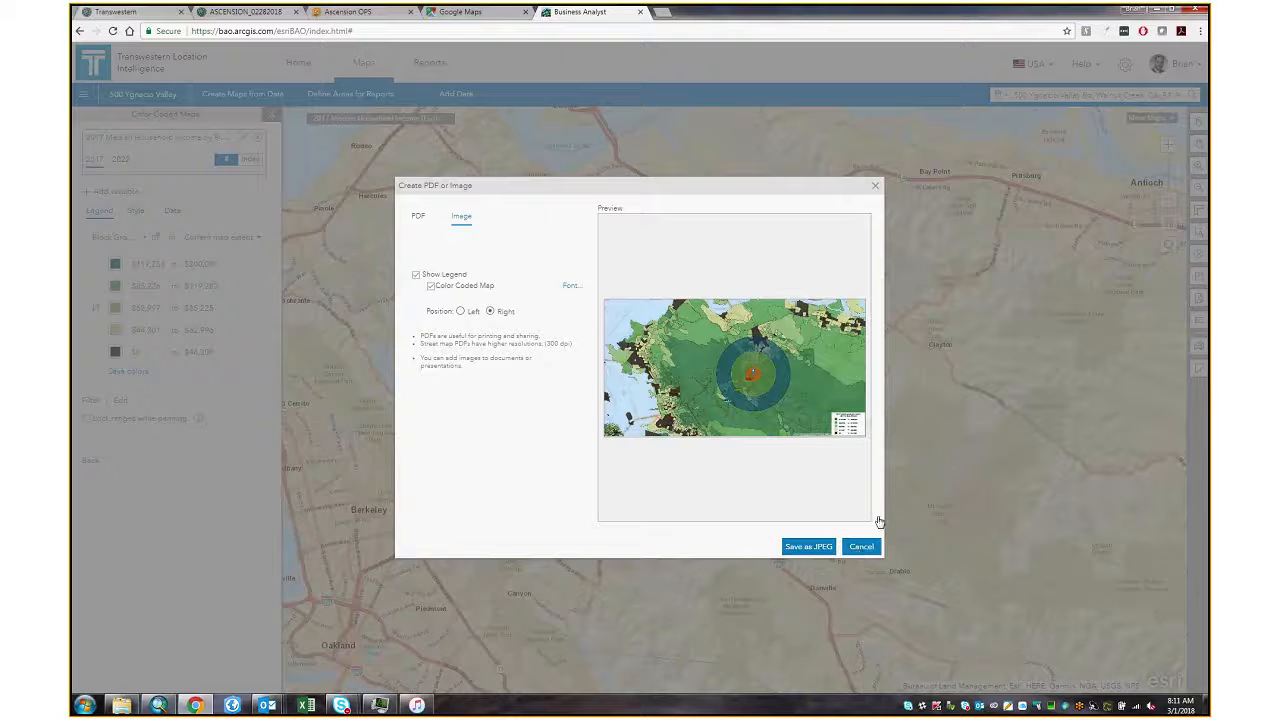
click(867, 545)
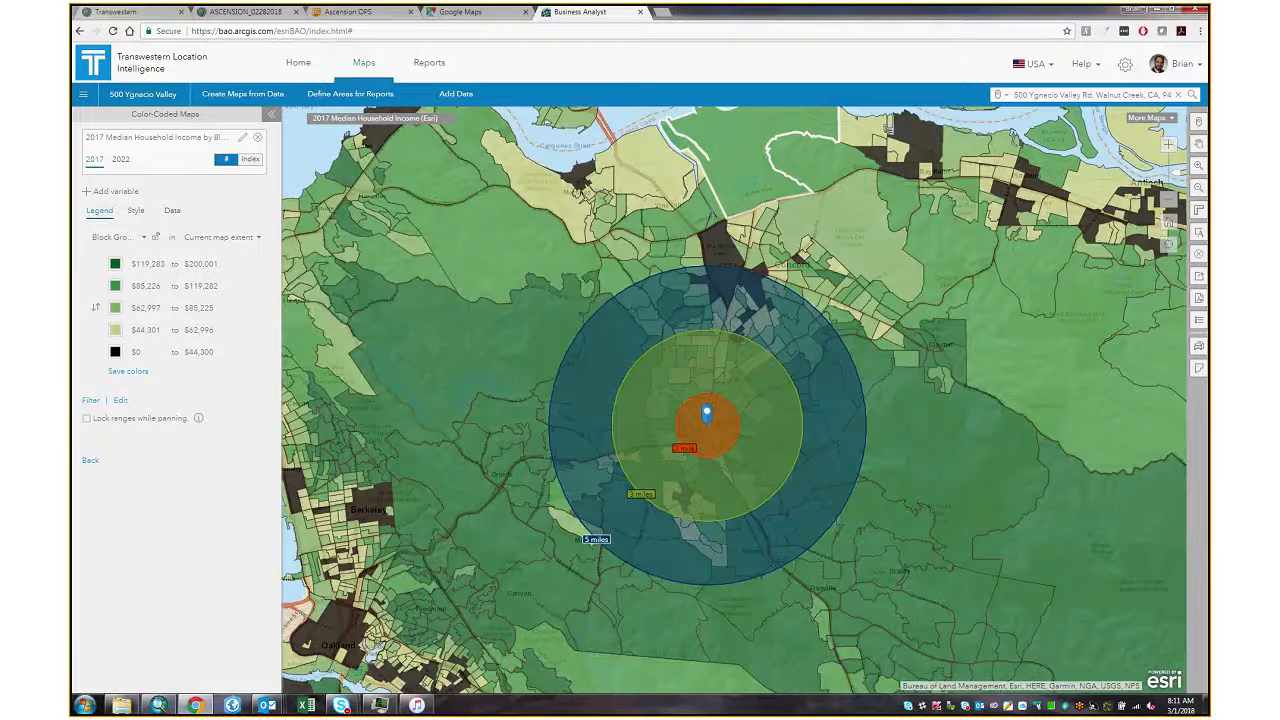
click(1199, 276)
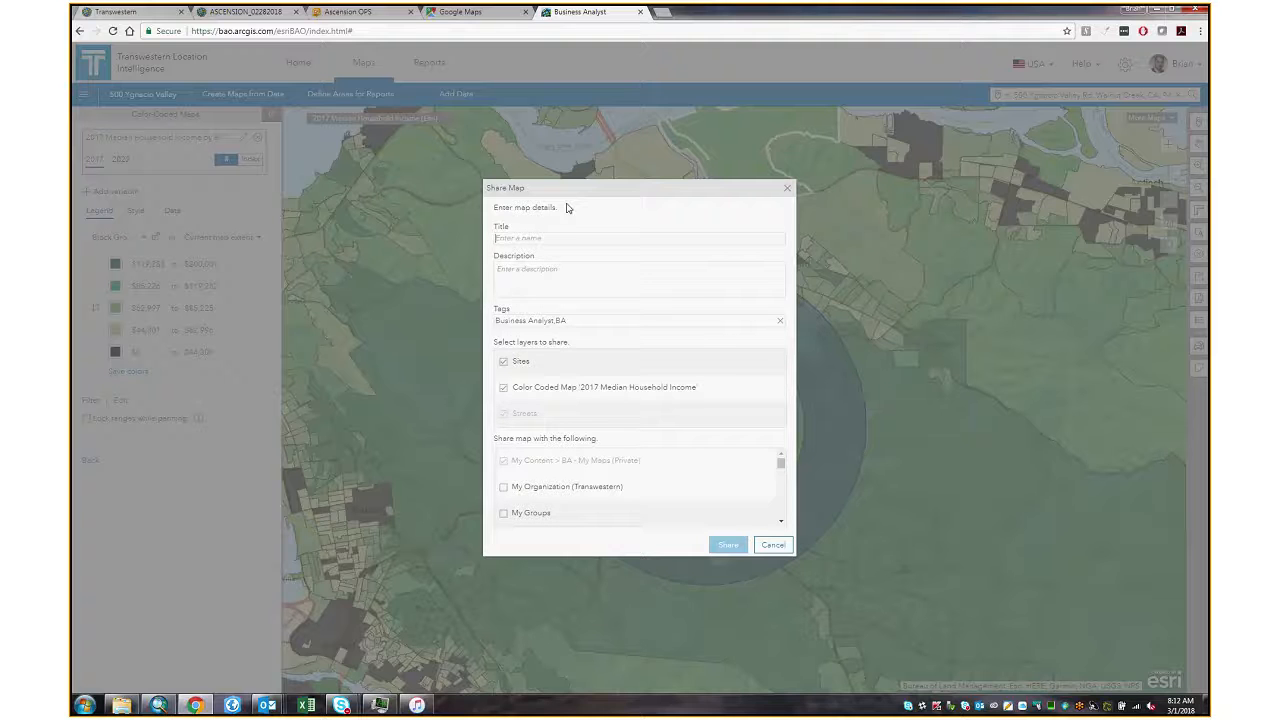
- Switch to Outlook, add an attendee to the ArcGIS for Adobe Creative Cloud meeting, and send the meeting update
mouse_move(232, 705)
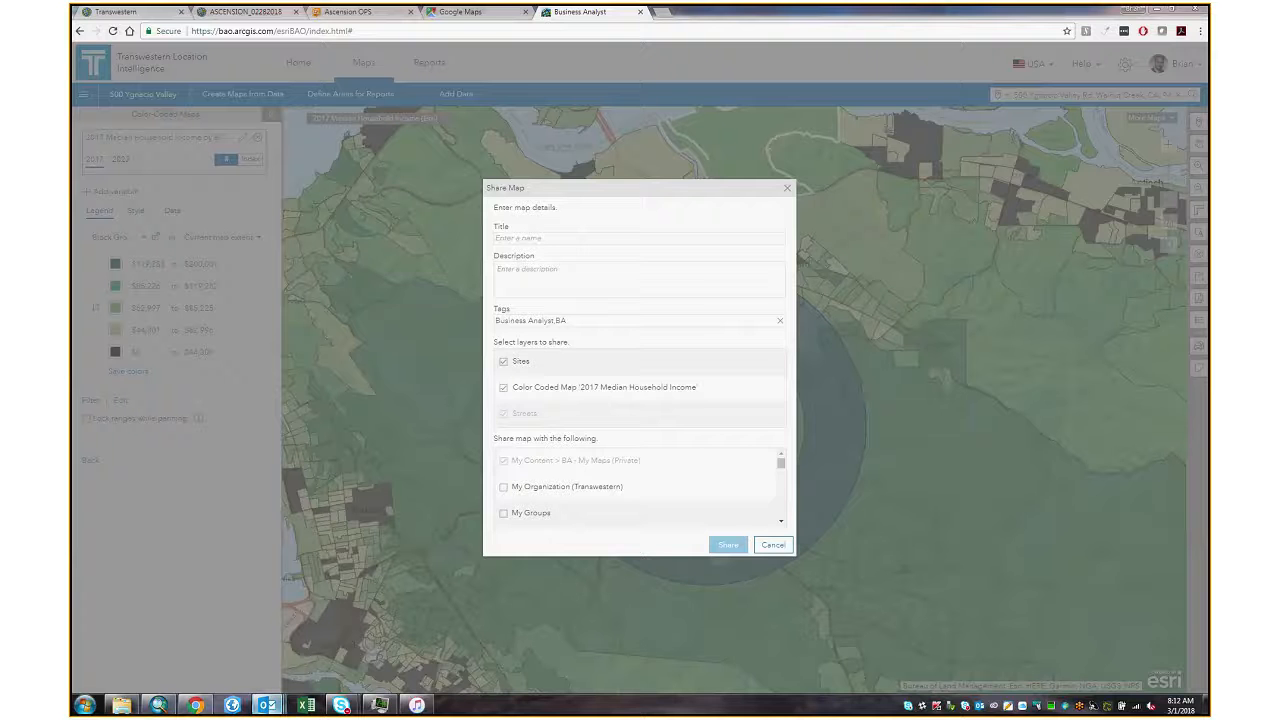
drag(903, 215, 790, 213)
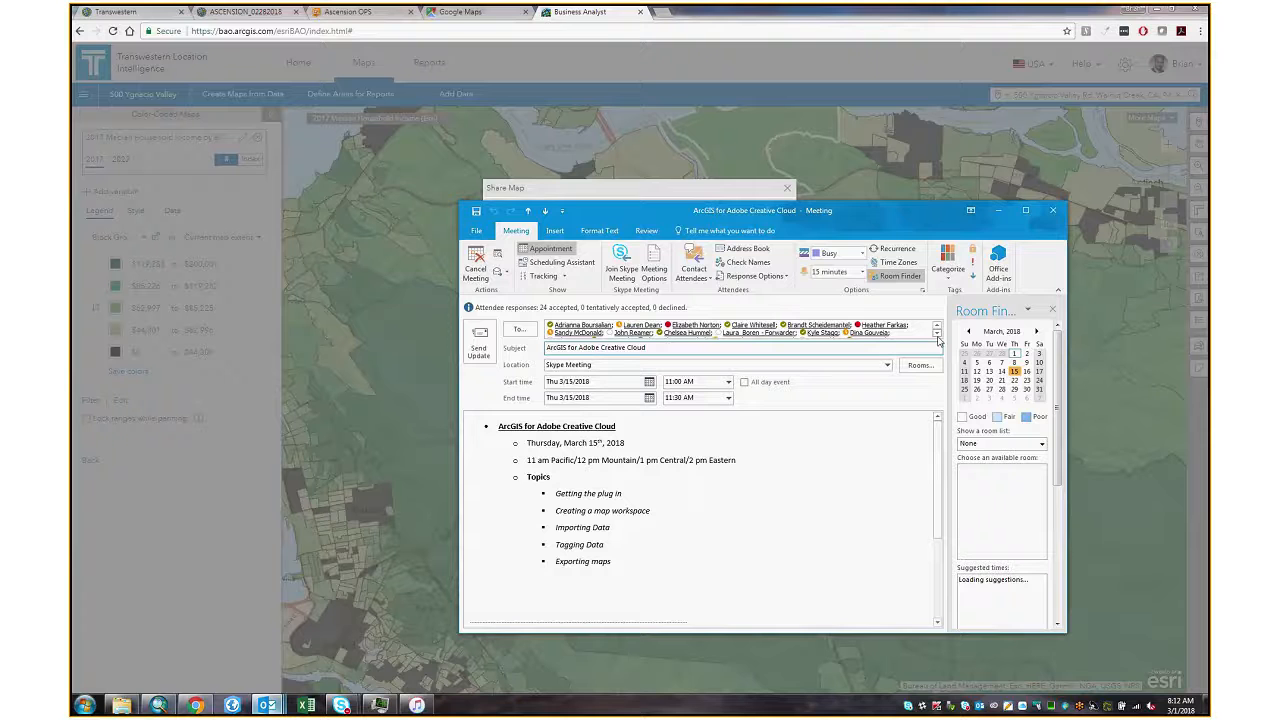
click(938, 340)
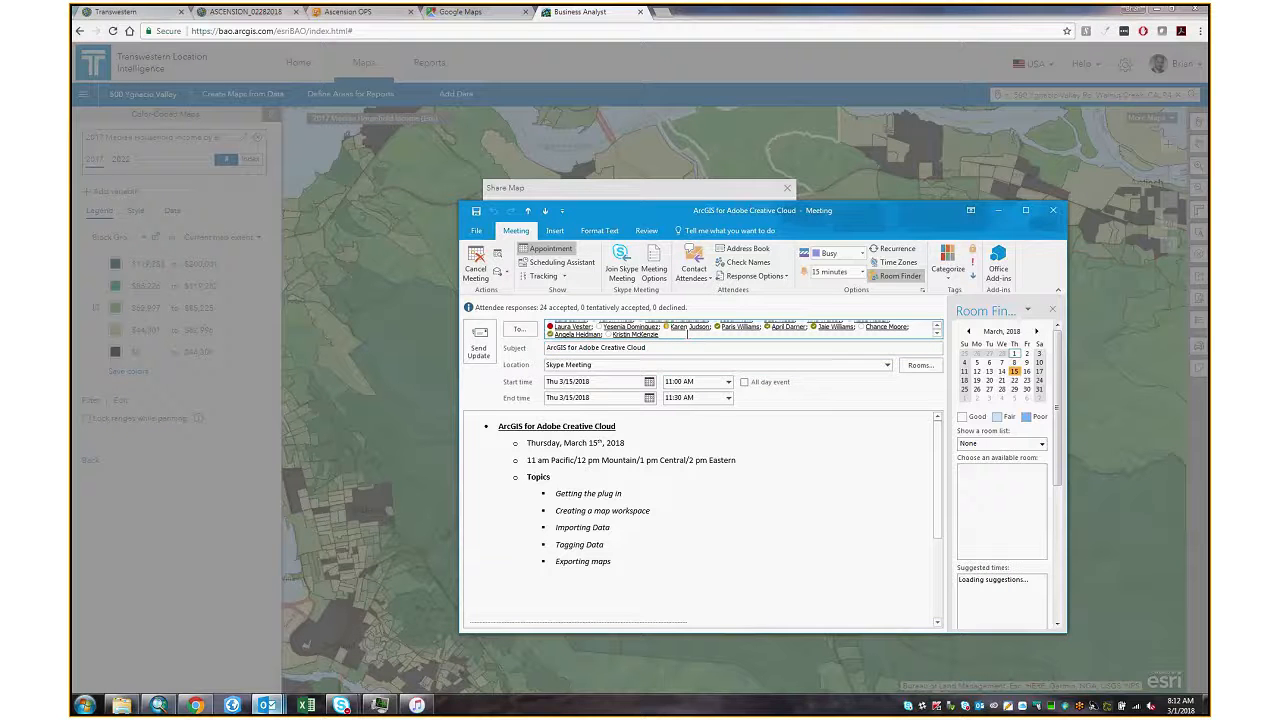
text(amy)
key(Return)
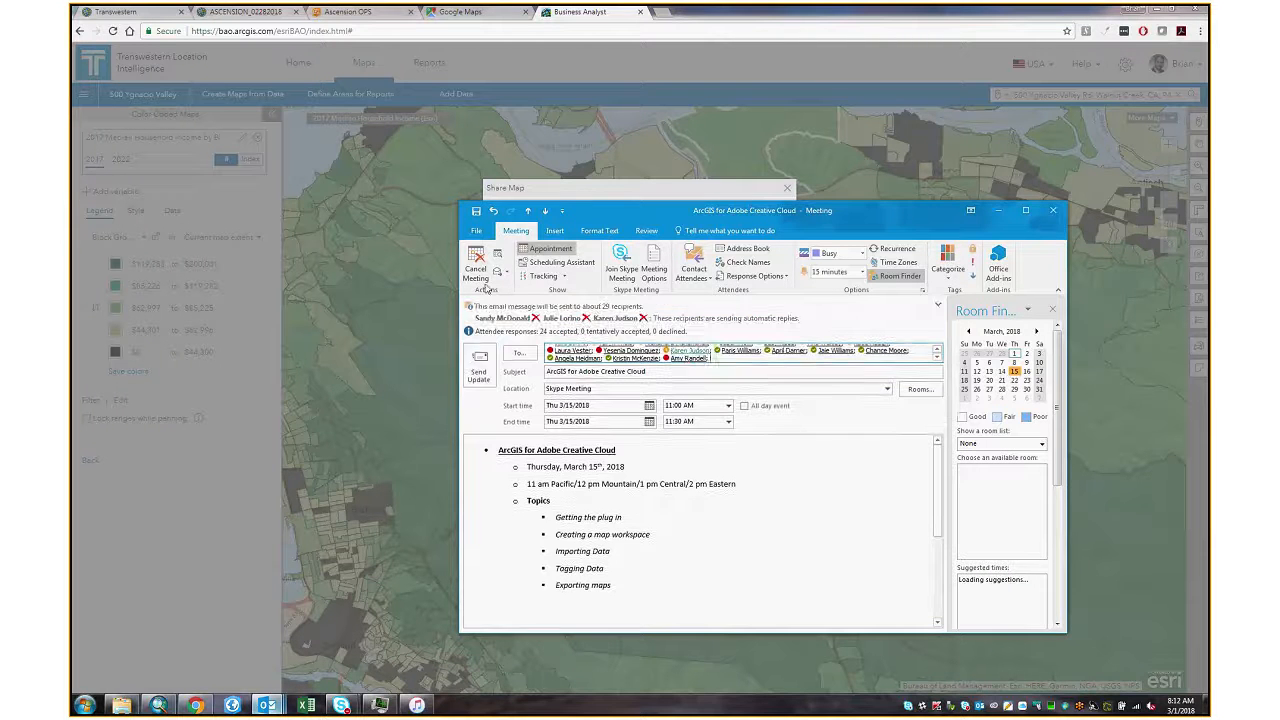
click(483, 378)
click(755, 452)
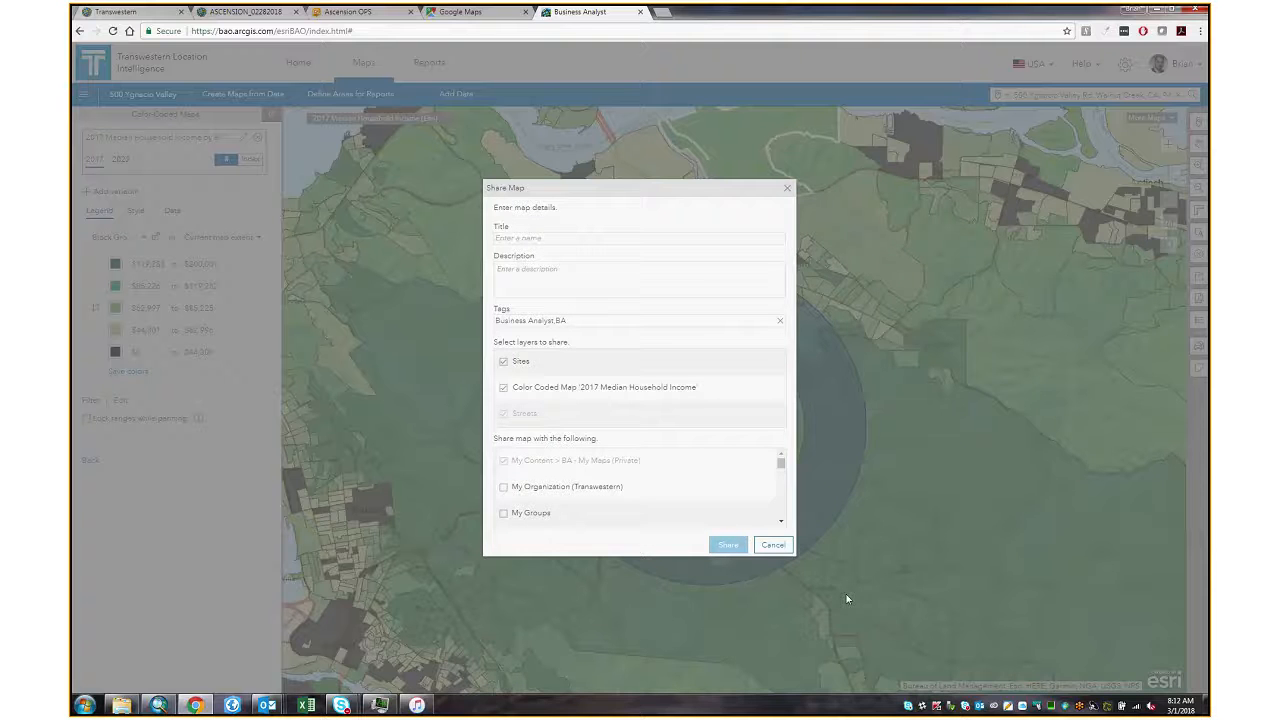
- Cancel sharing the map and remove the 2017 Median Household Income variable from it
click(775, 545)
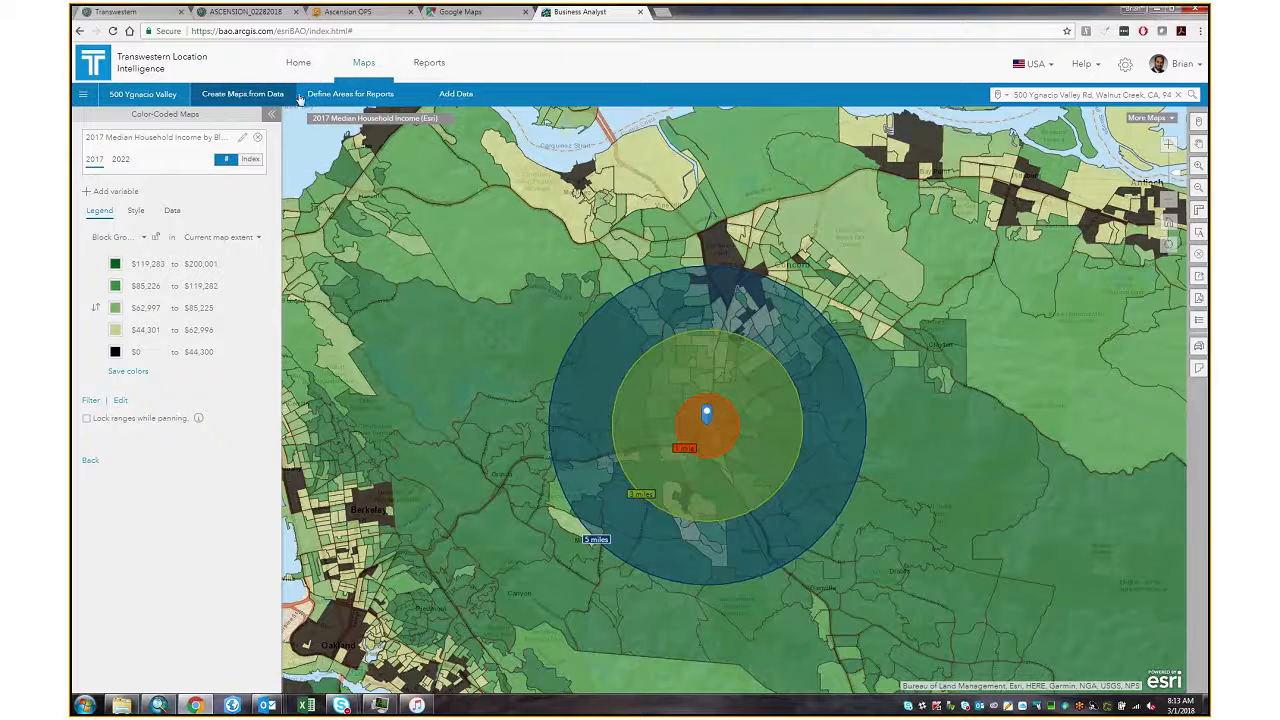
click(400, 95)
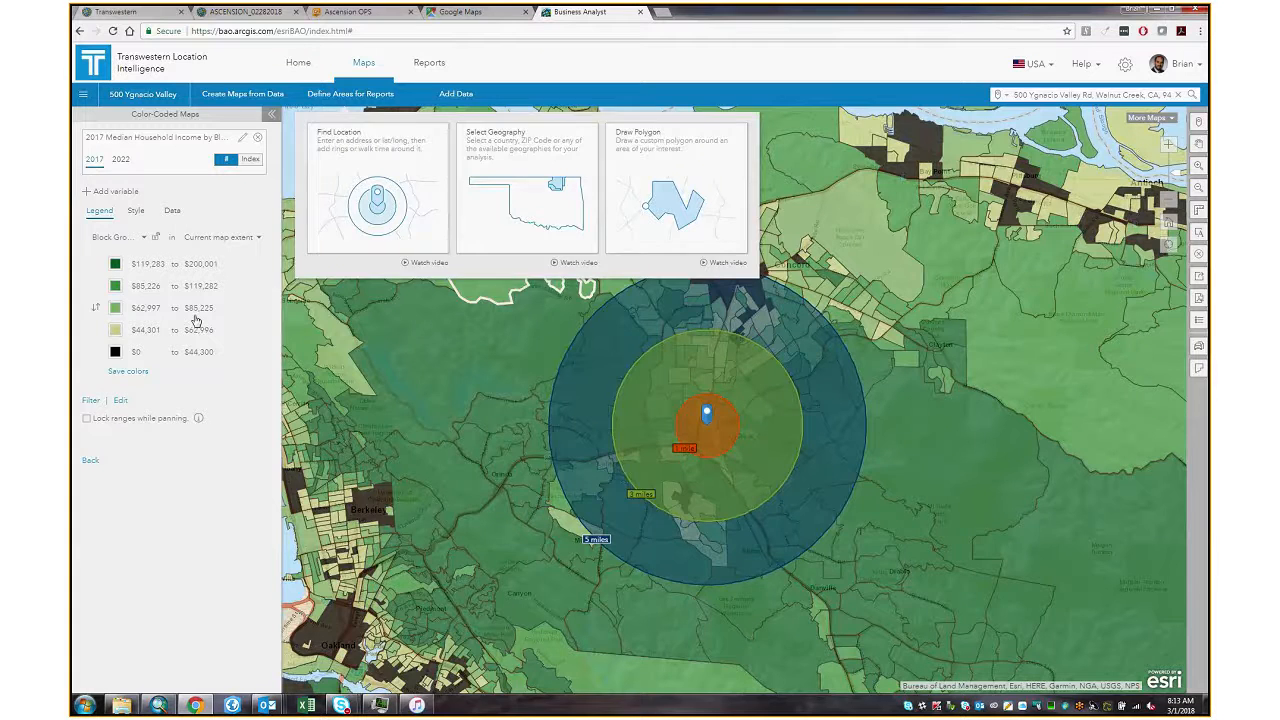
click(258, 138)
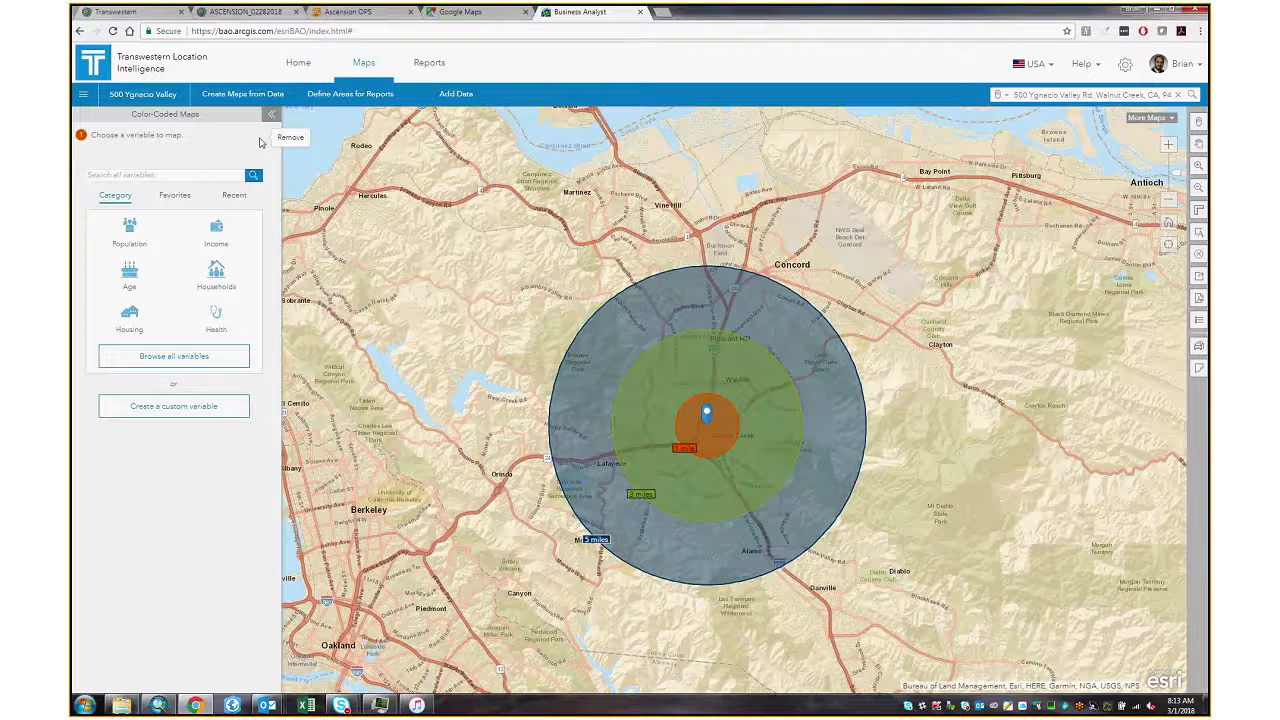
- Clear all items from the map, including the Building Name site and its rings
click(1199, 255)
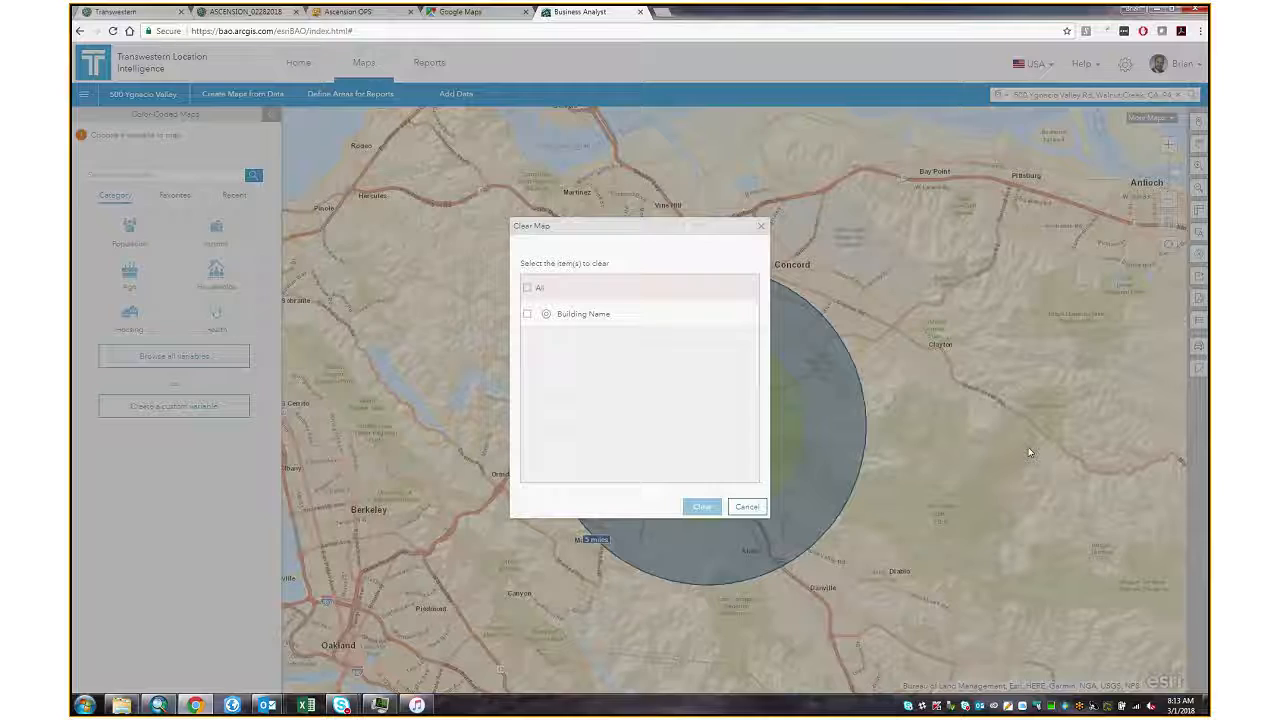
click(527, 288)
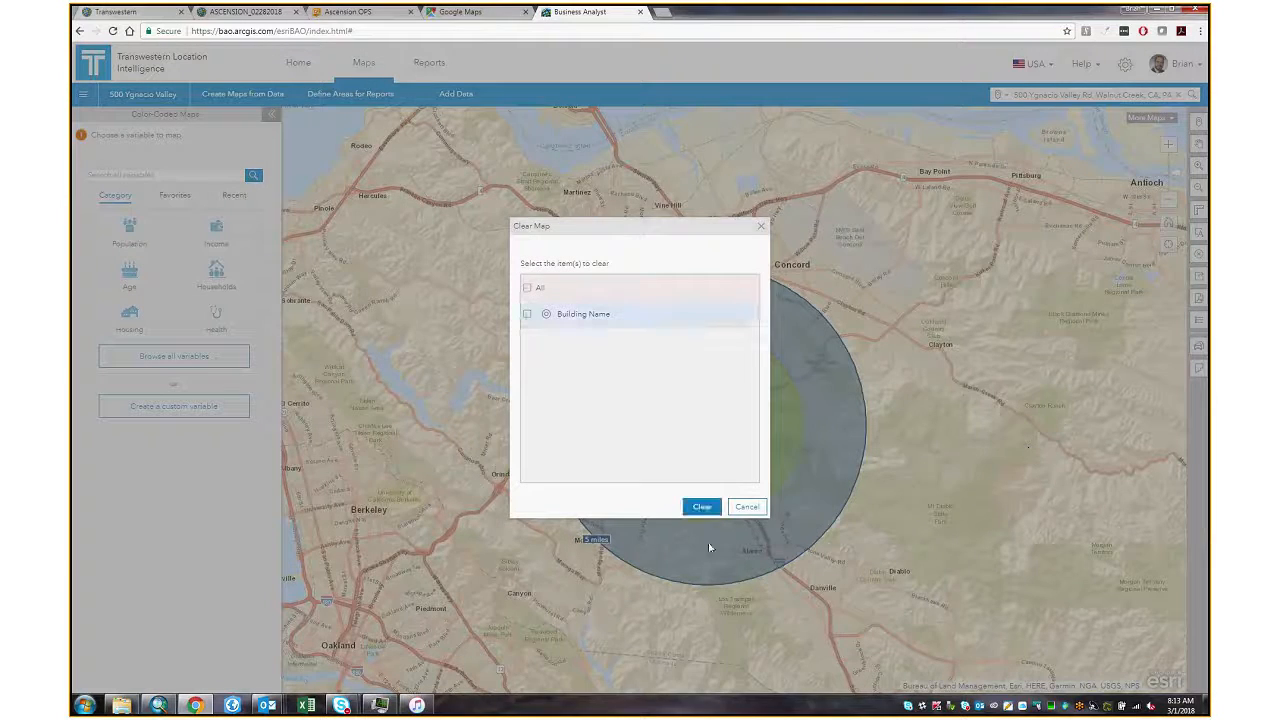
click(701, 507)
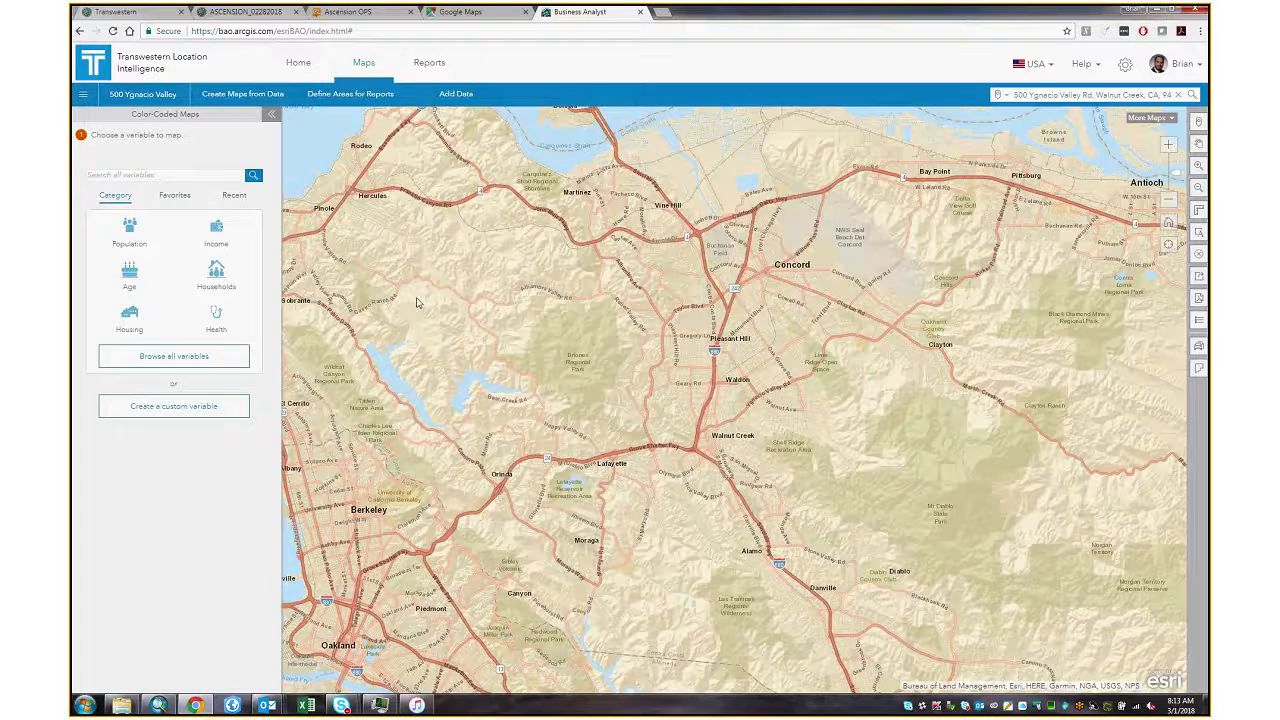
- Draw a custom polygon of about 1.9 square miles around central Walnut Creek, following the freeway along its western edge
scroll(702, 469, up, 2)
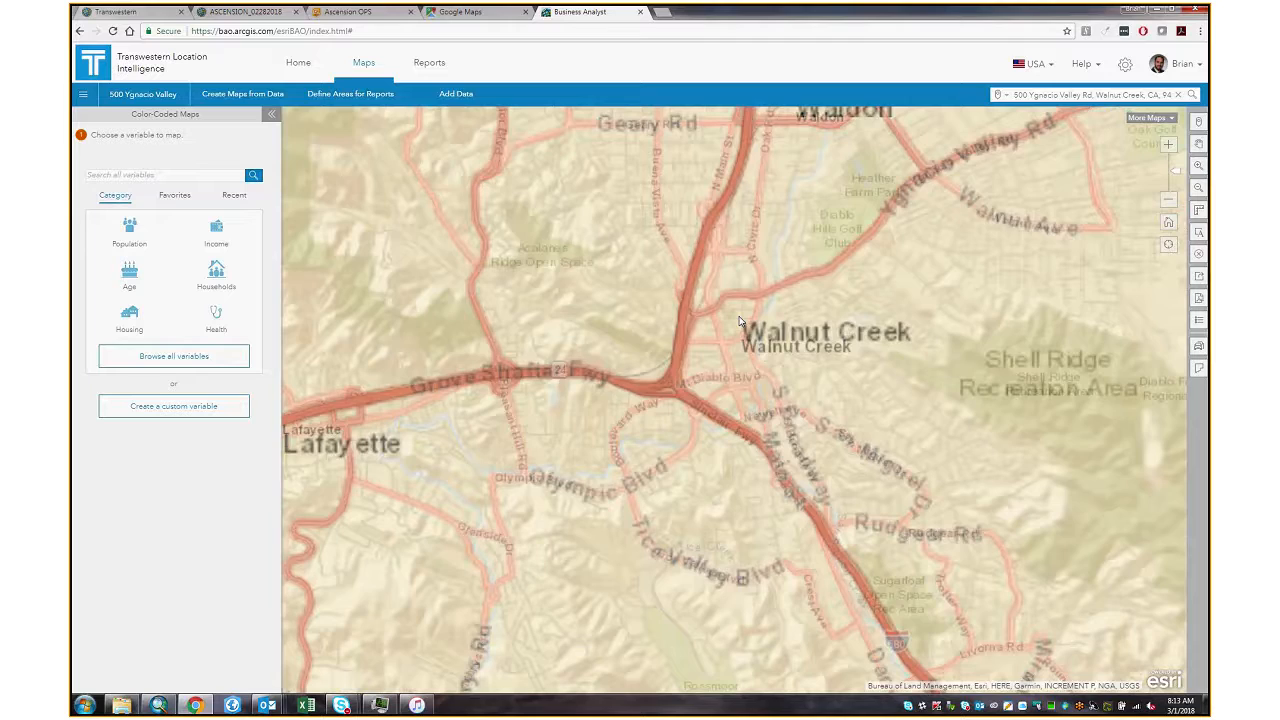
scroll(740, 320, up, 1)
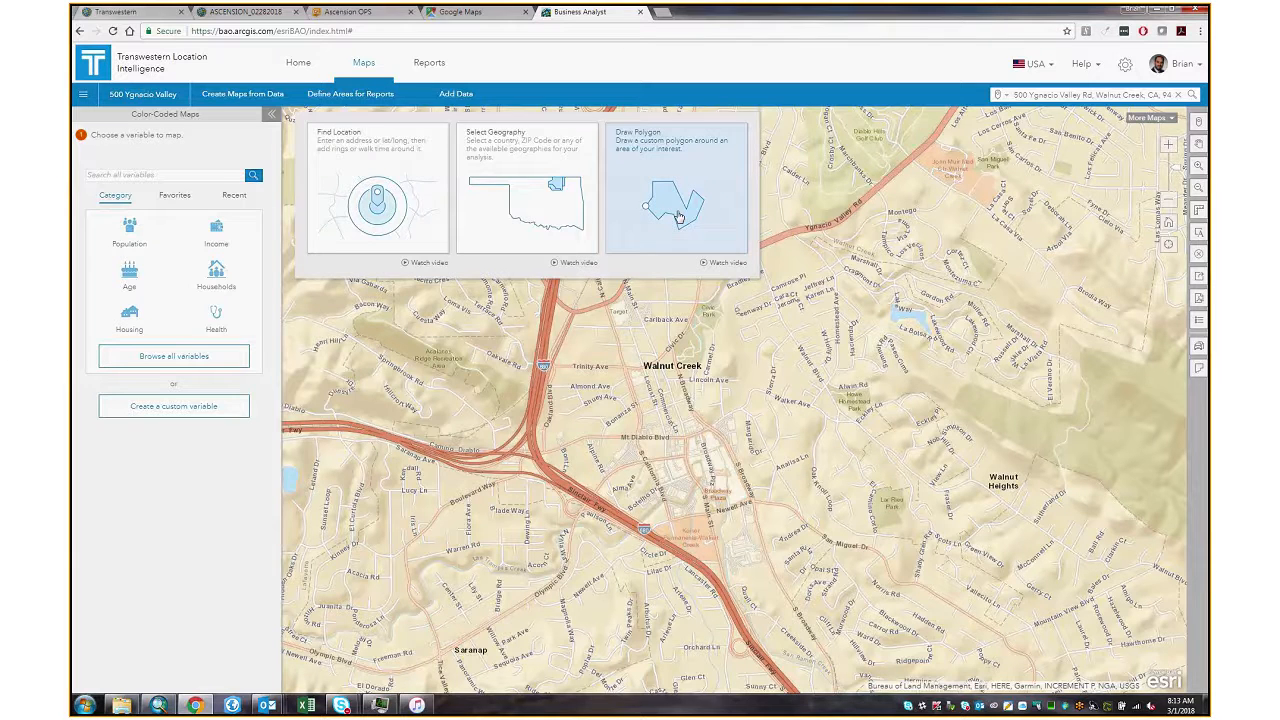
click(679, 217)
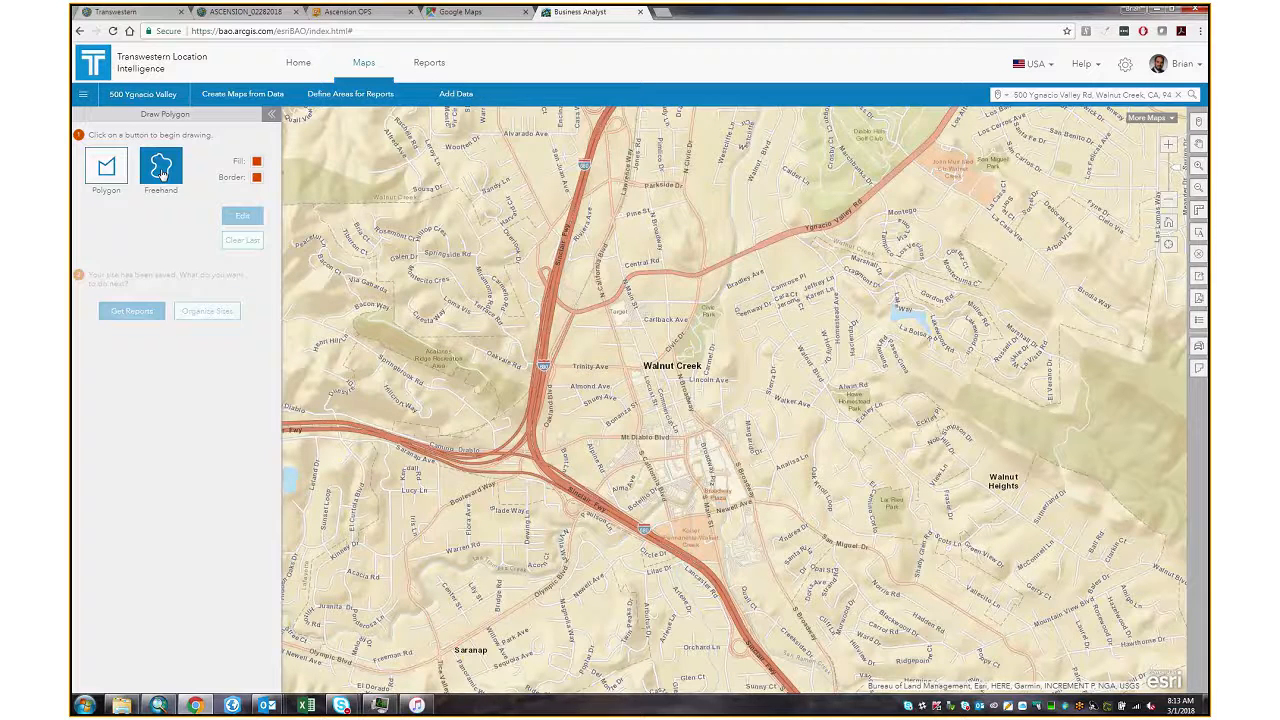
click(110, 172)
click(555, 302)
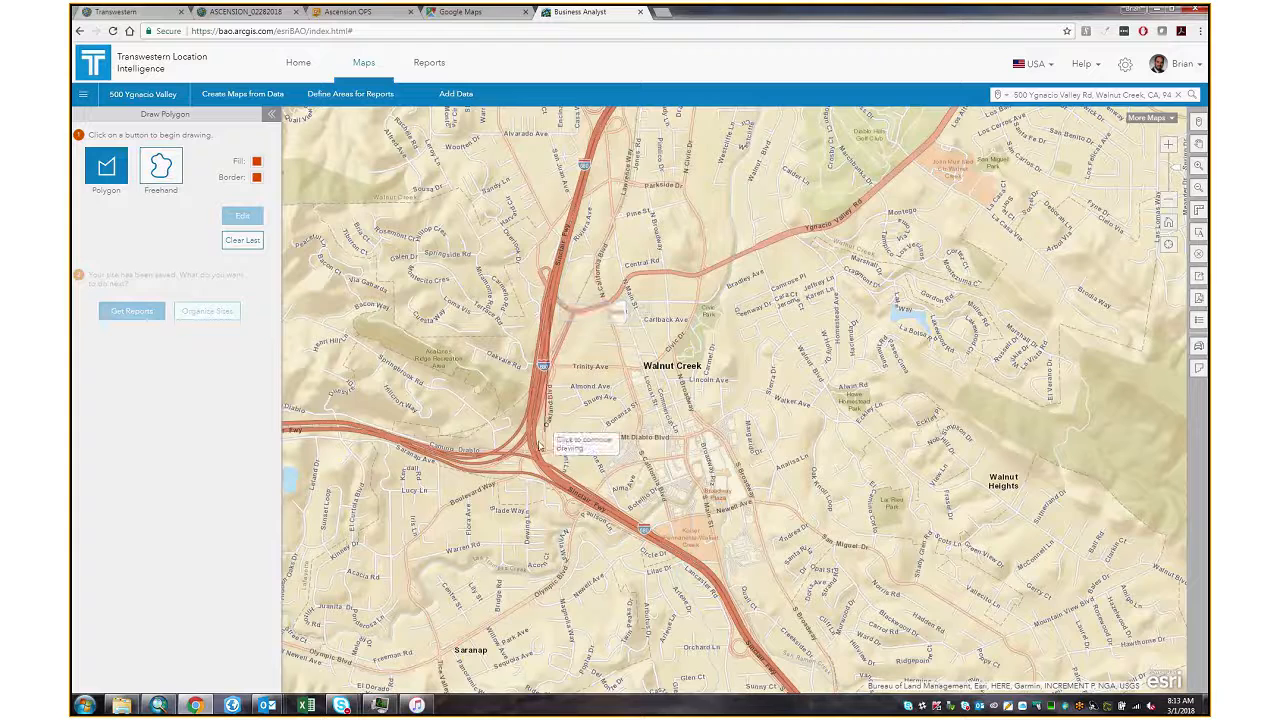
click(527, 449)
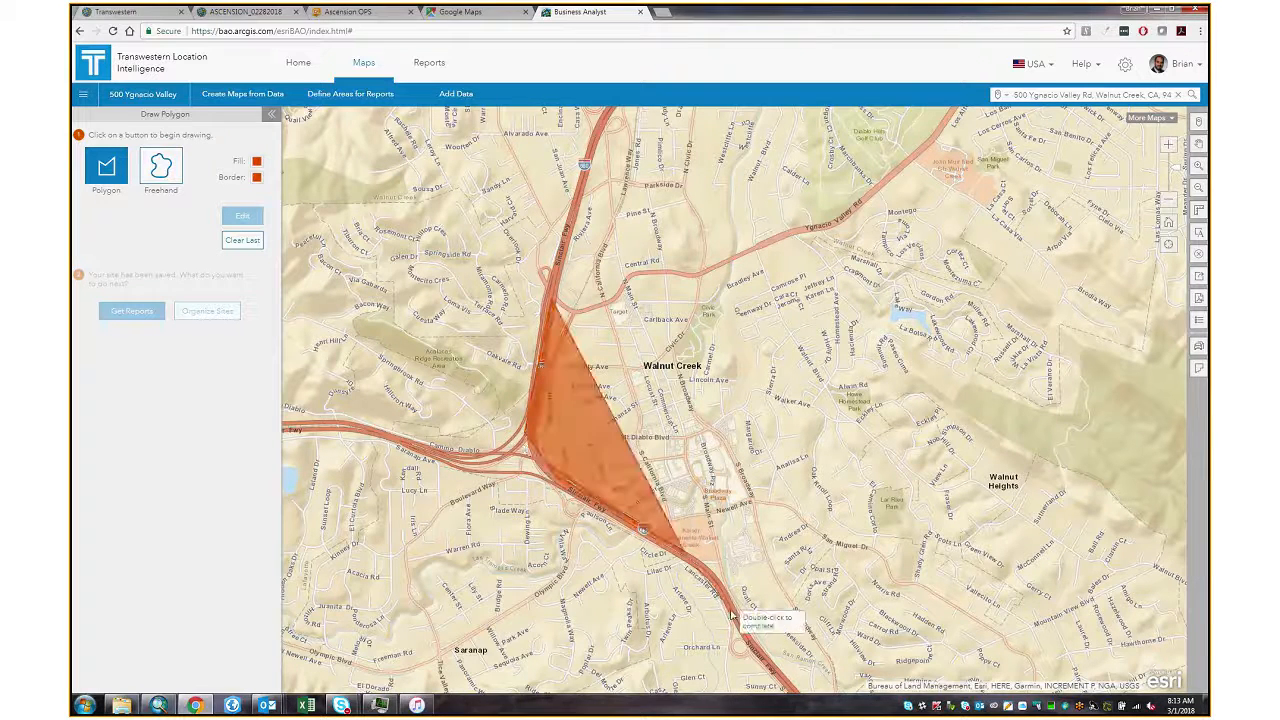
click(760, 645)
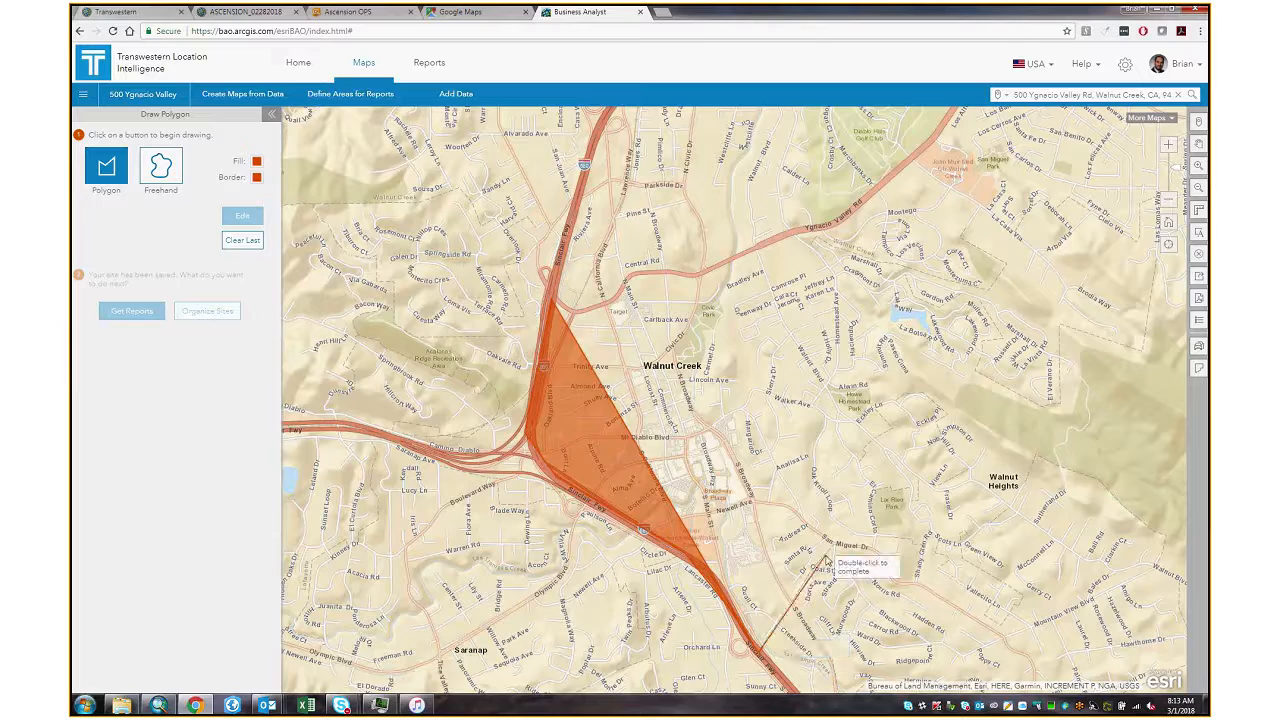
click(966, 405)
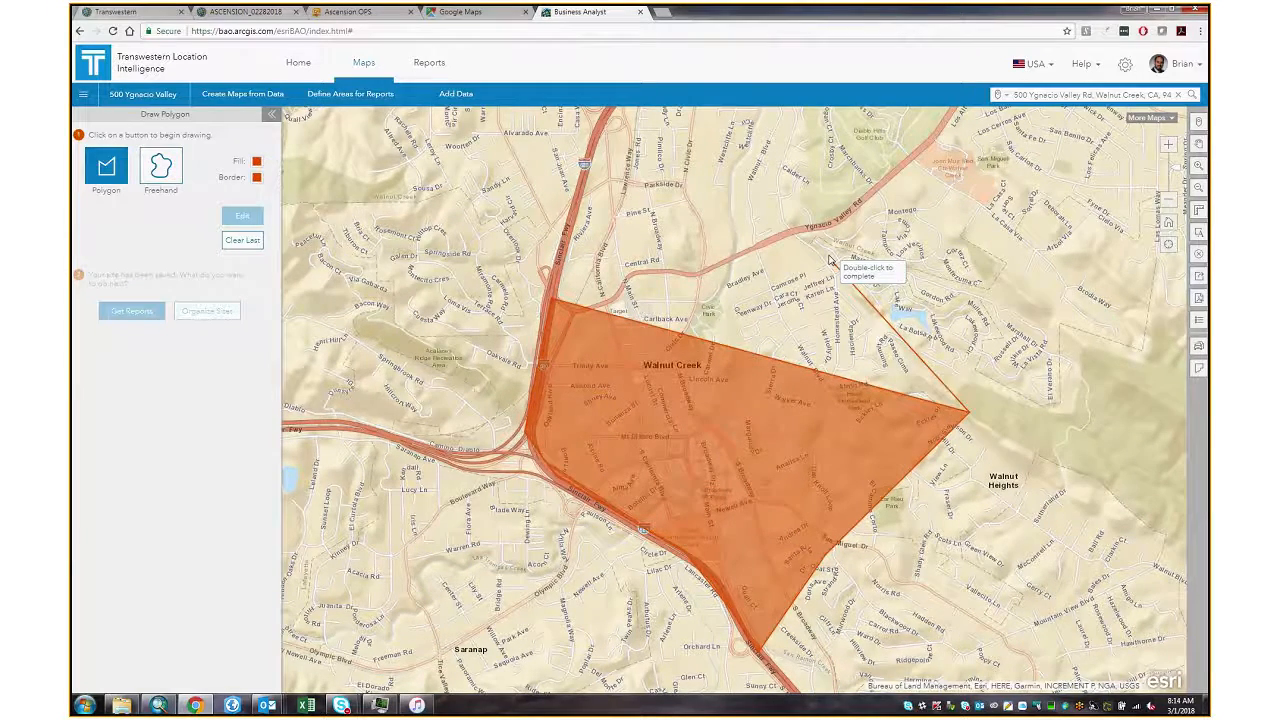
click(755, 172)
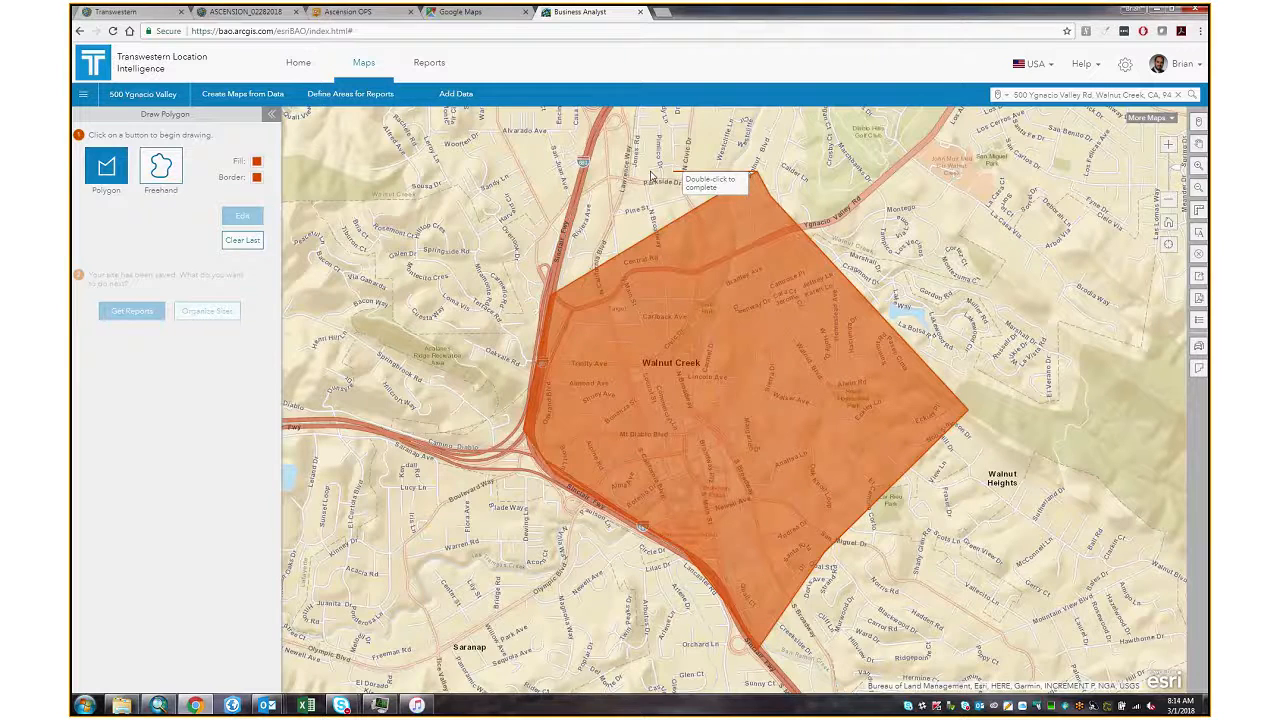
double_click(650, 177)
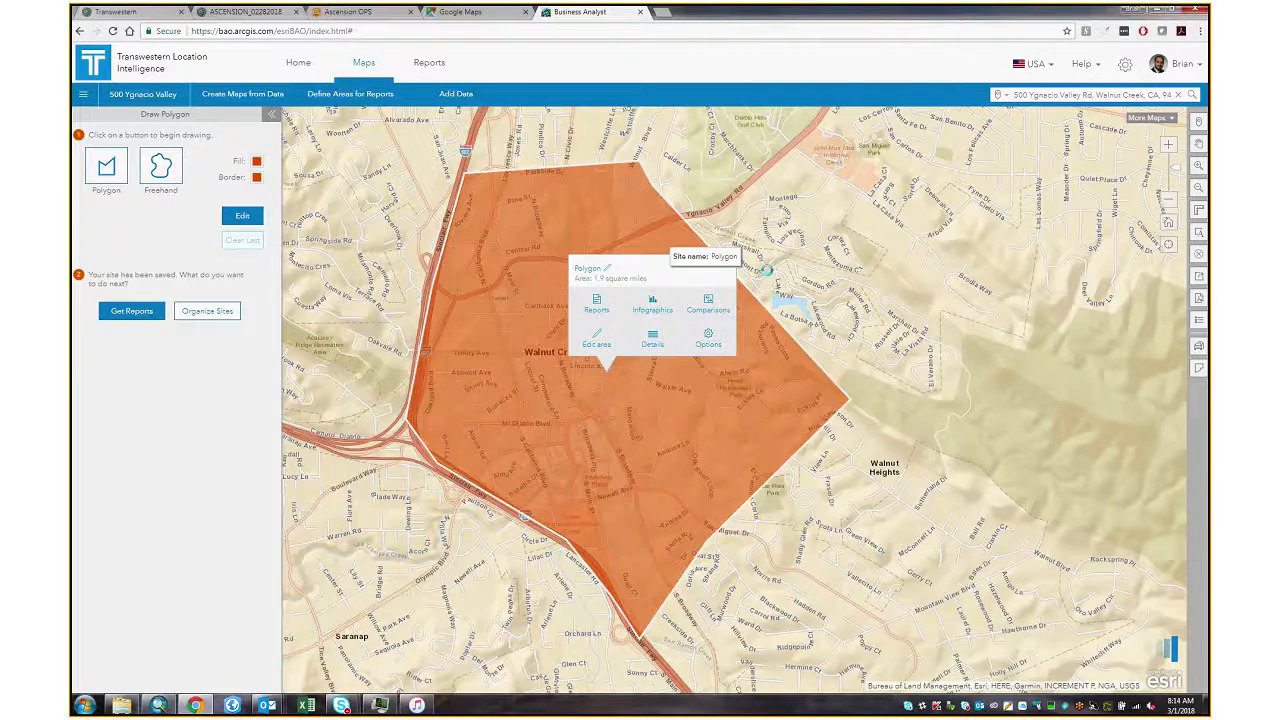
- Rename the drawn polygon site as Downtown
click(606, 268)
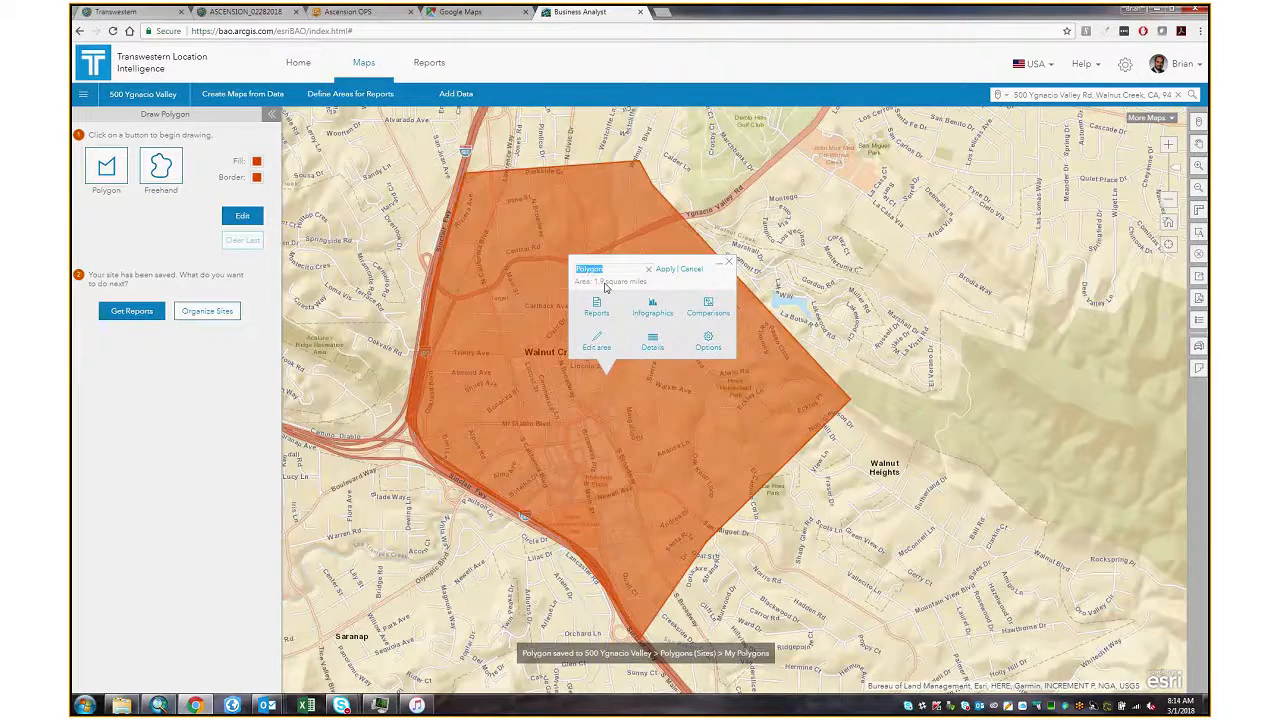
text(Downtown)
click(662, 269)
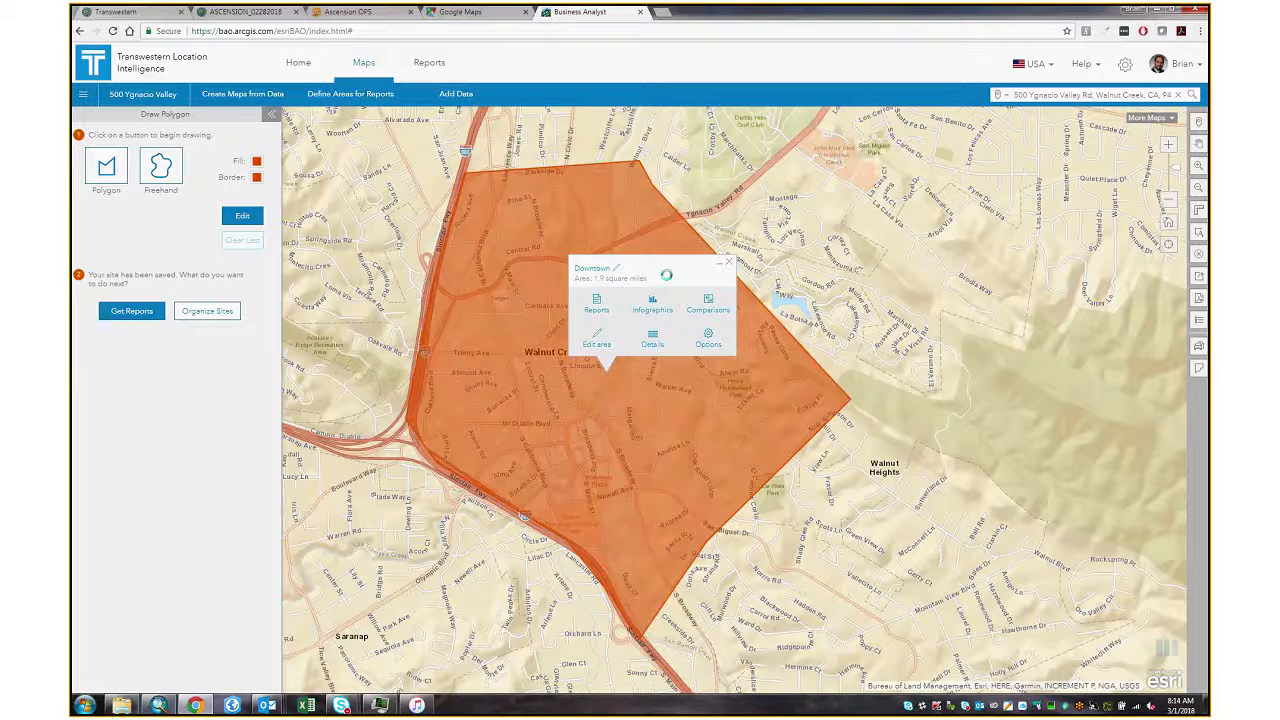
- Review the reports that can be run for the Downtown polygon and dismiss its site details
click(596, 306)
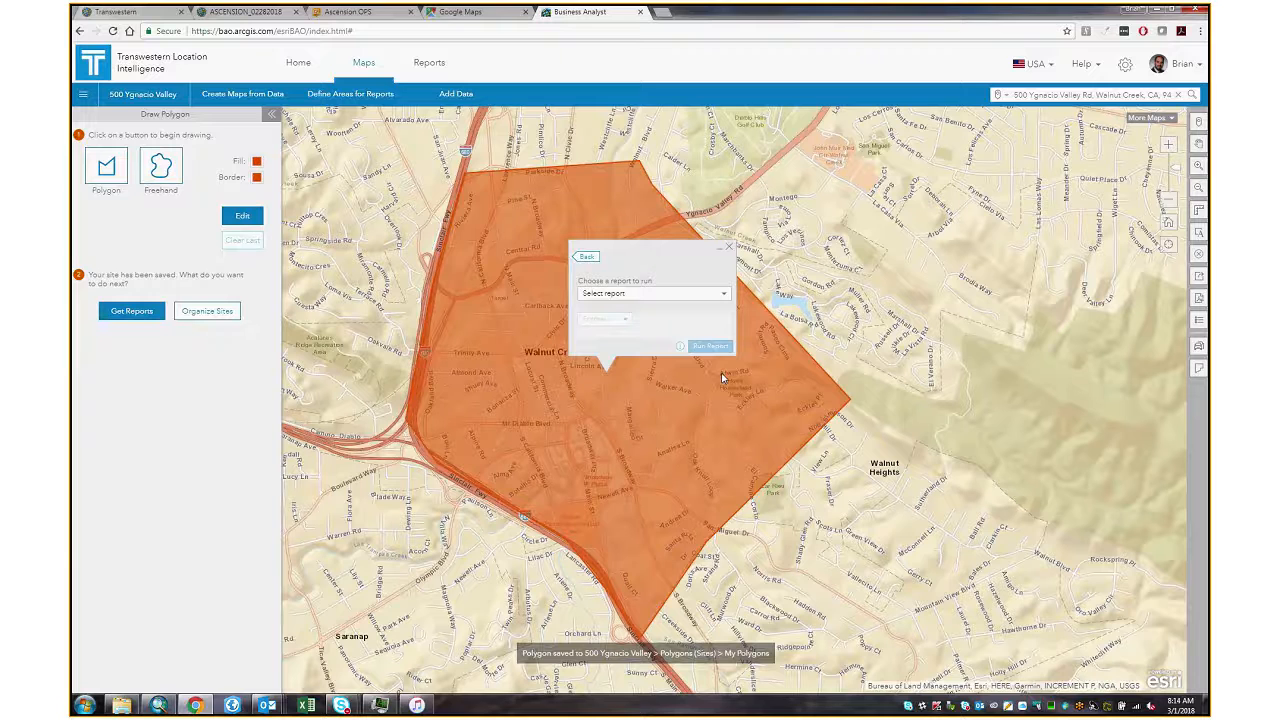
click(715, 294)
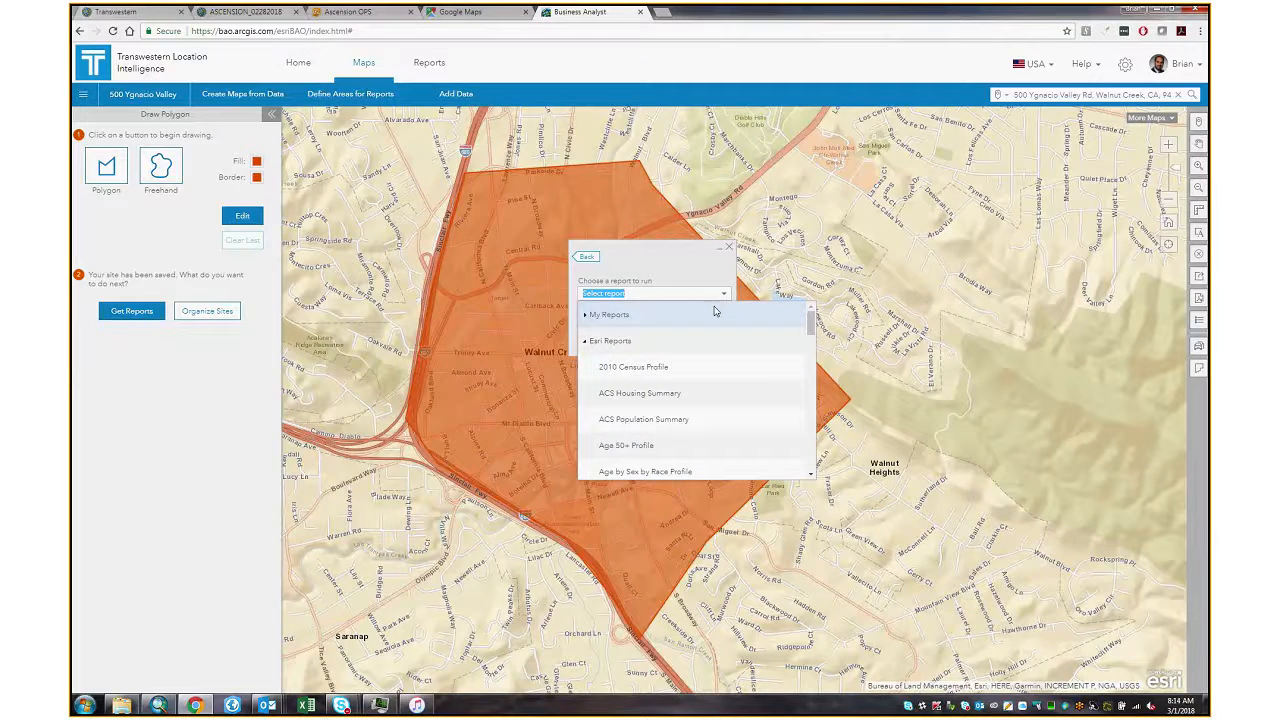
click(729, 249)
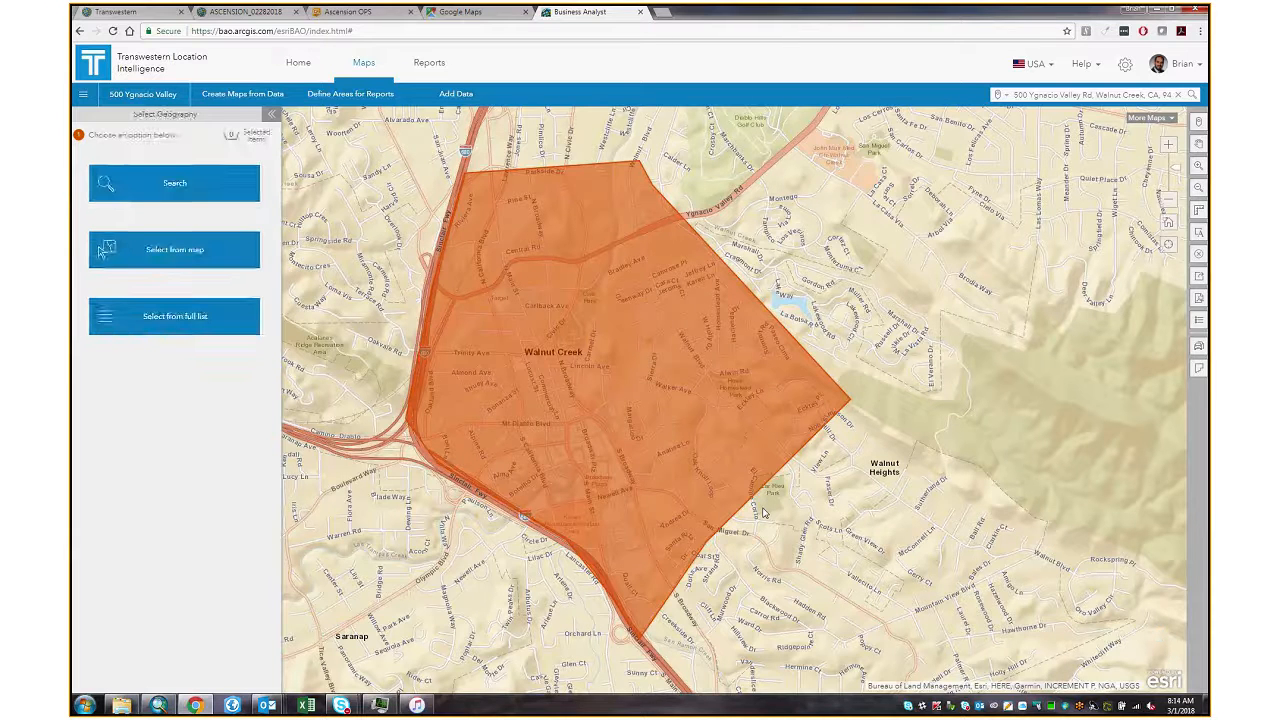
- Search the standard geographies for "walnut creek" and add the place Walnut Creek City, CA to the map as a site
click(157, 193)
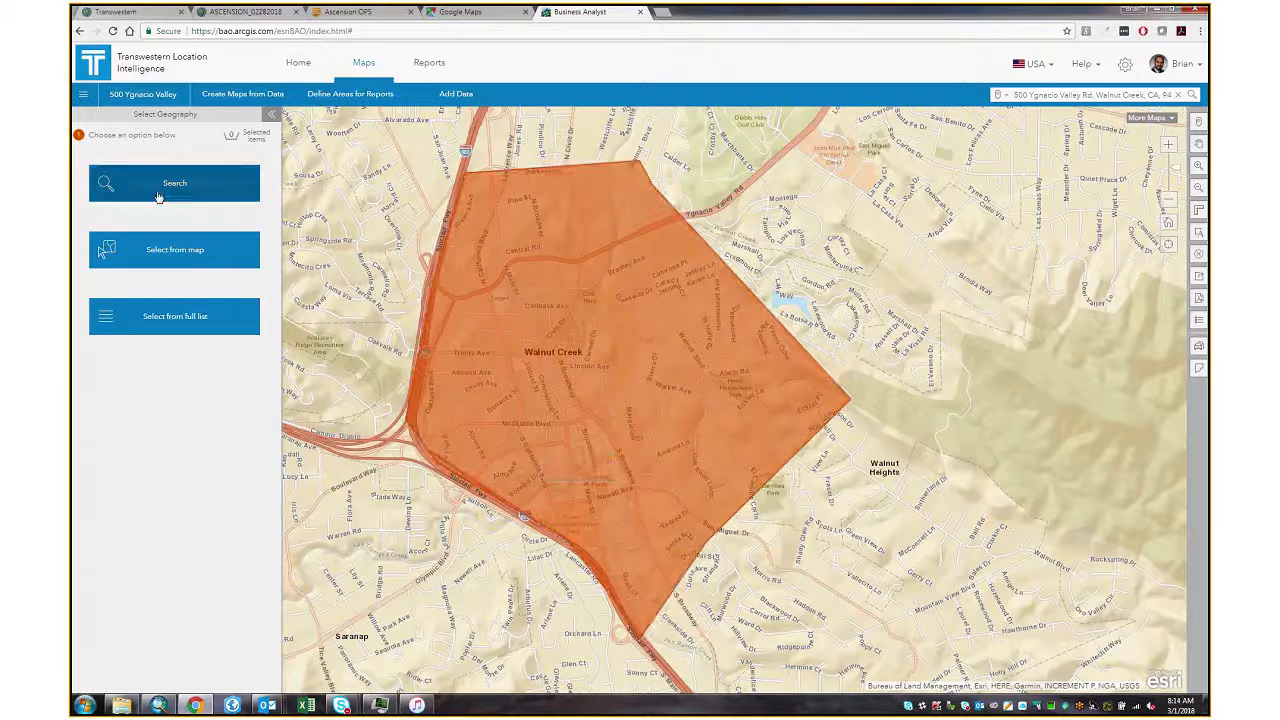
click(152, 160)
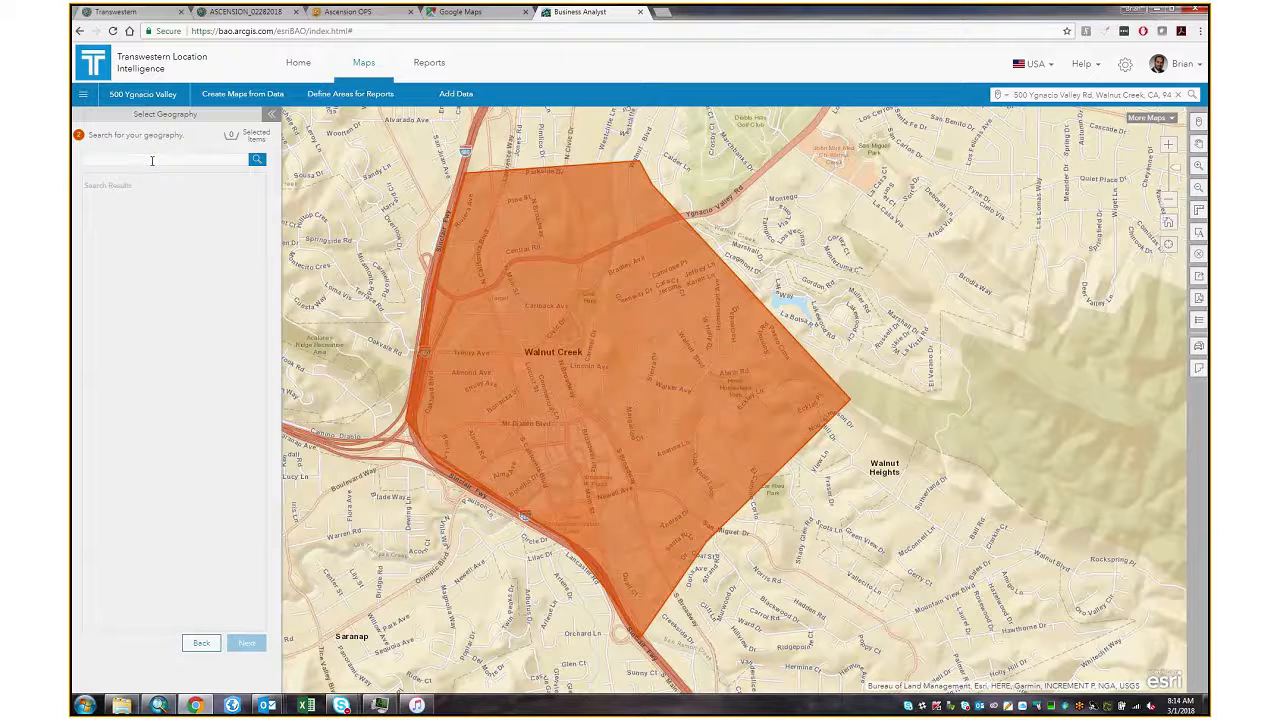
text(walnut creek)
click(126, 241)
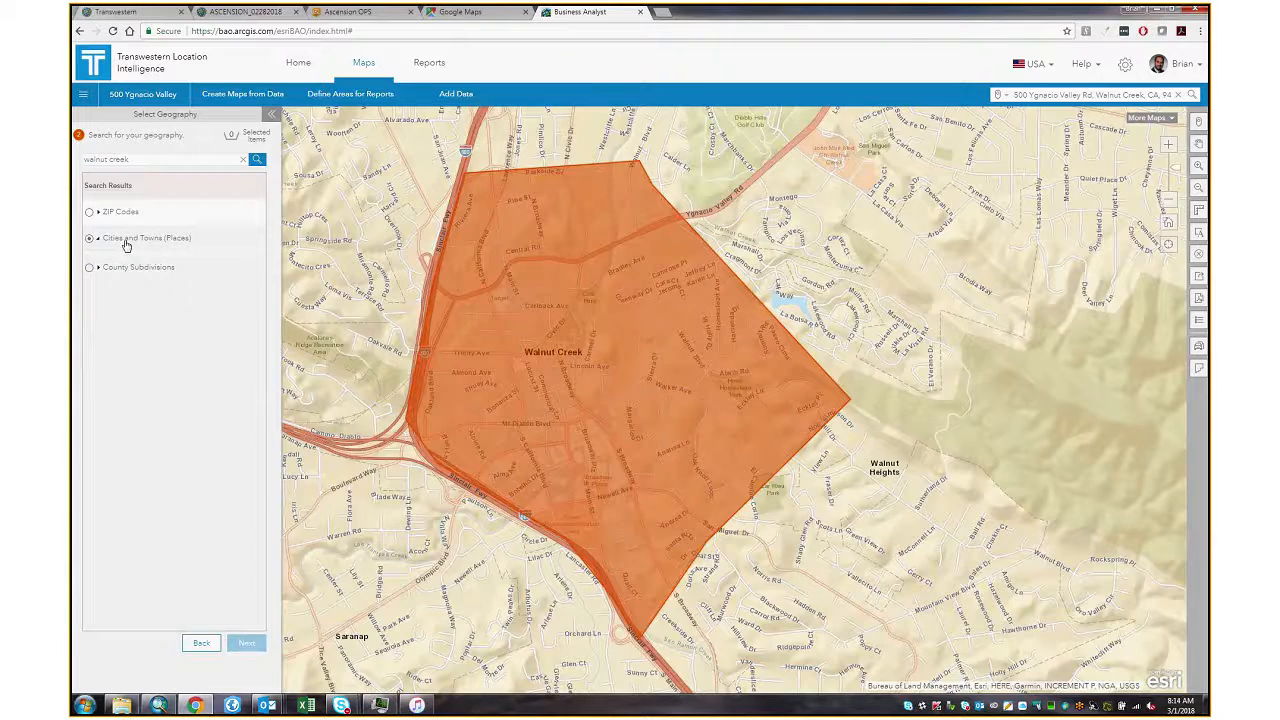
click(122, 343)
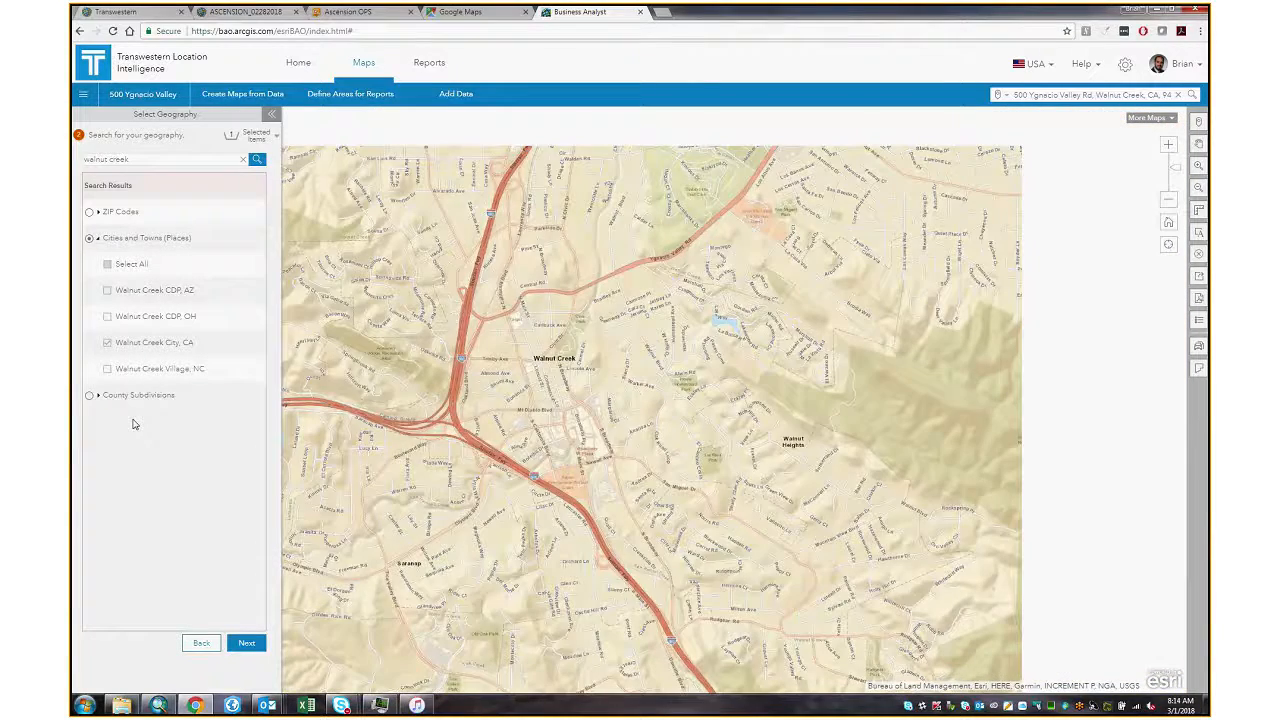
mouse_move(416, 705)
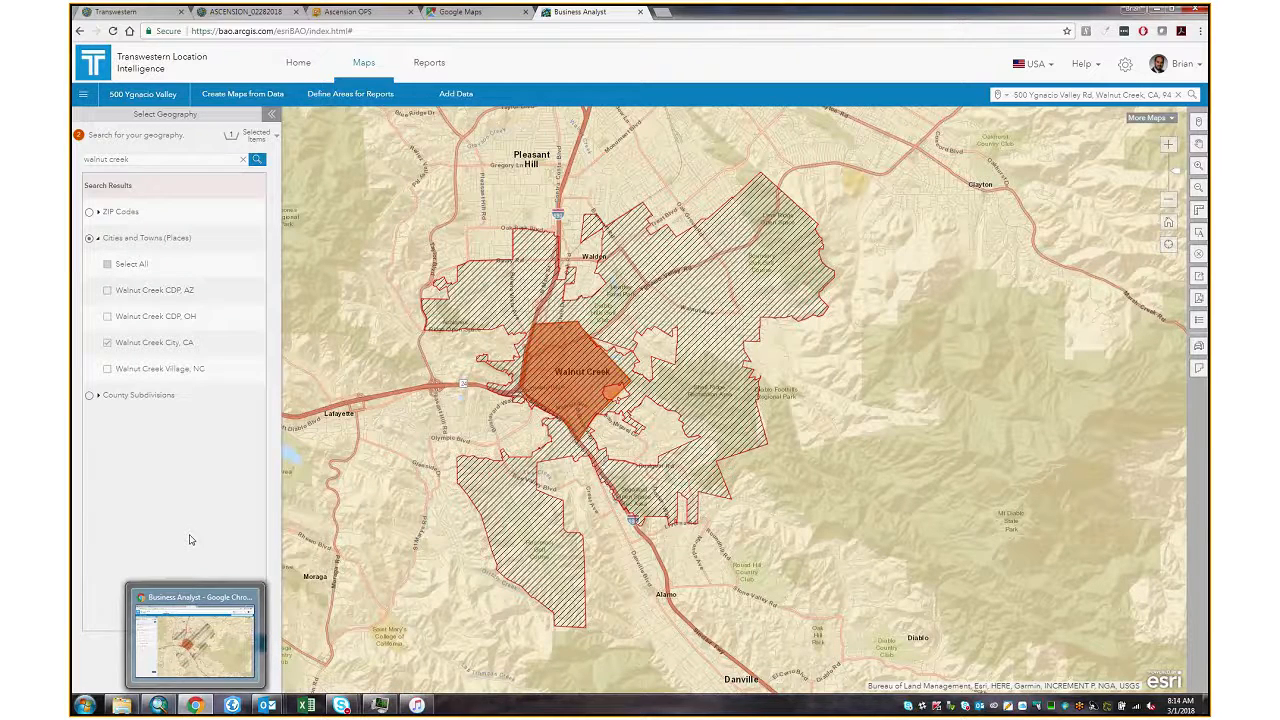
click(254, 647)
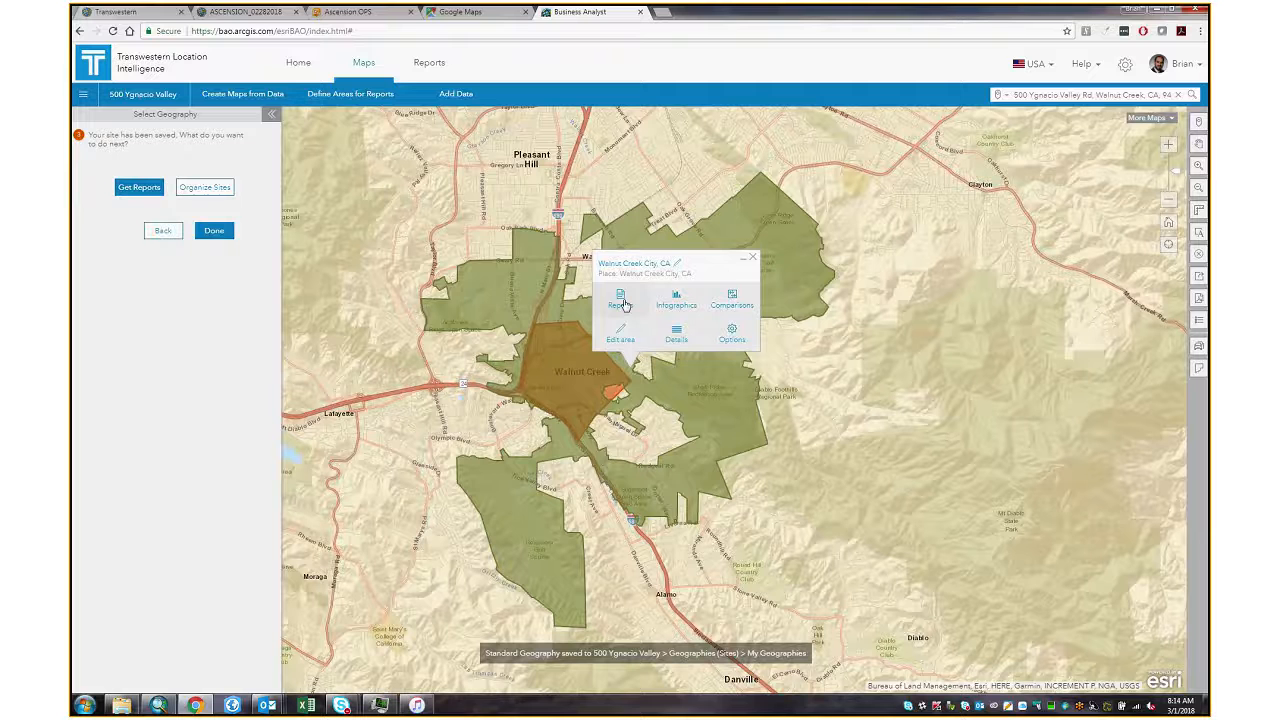
click(751, 258)
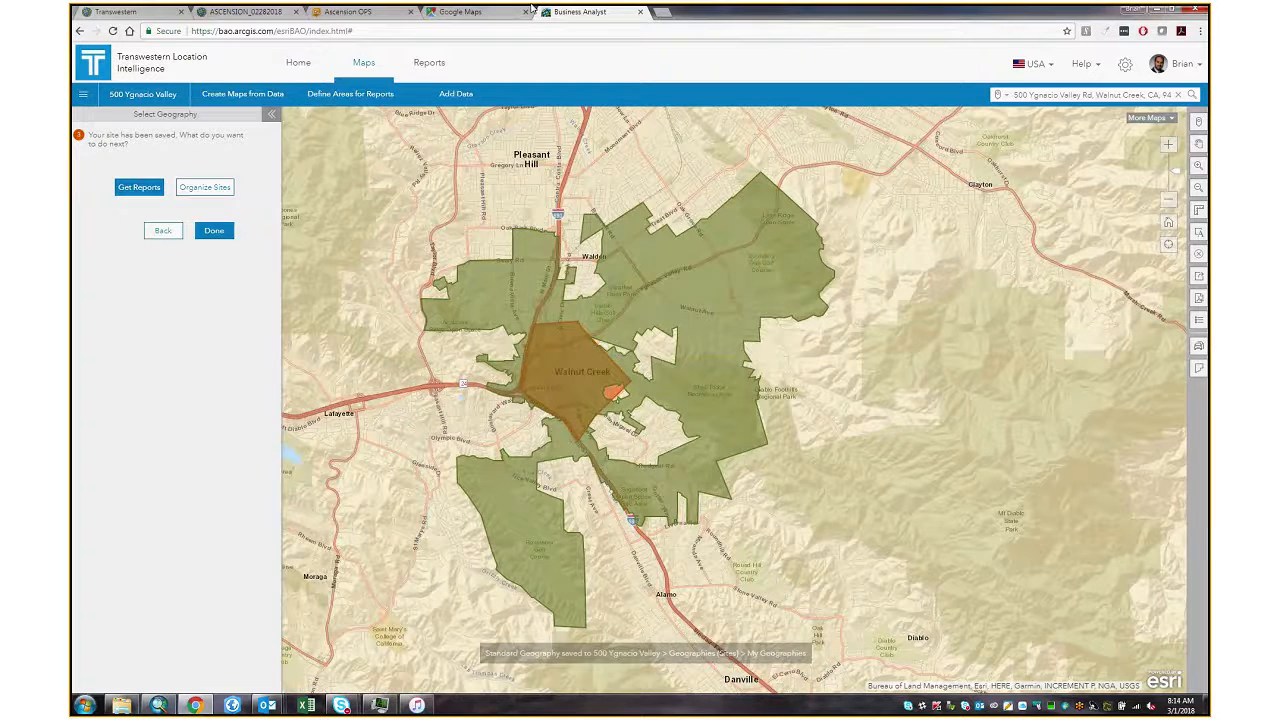
- Open Run Reports and look through the available Esri reports and the custom report templates
click(420, 66)
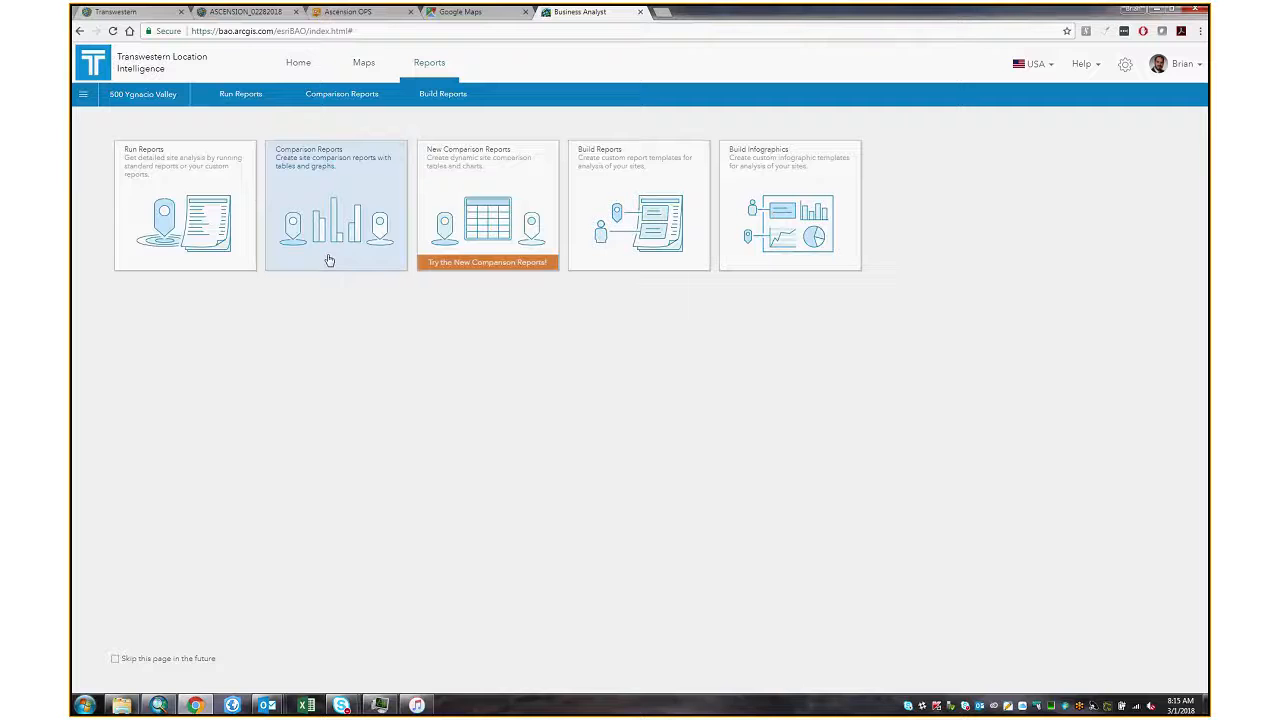
click(184, 222)
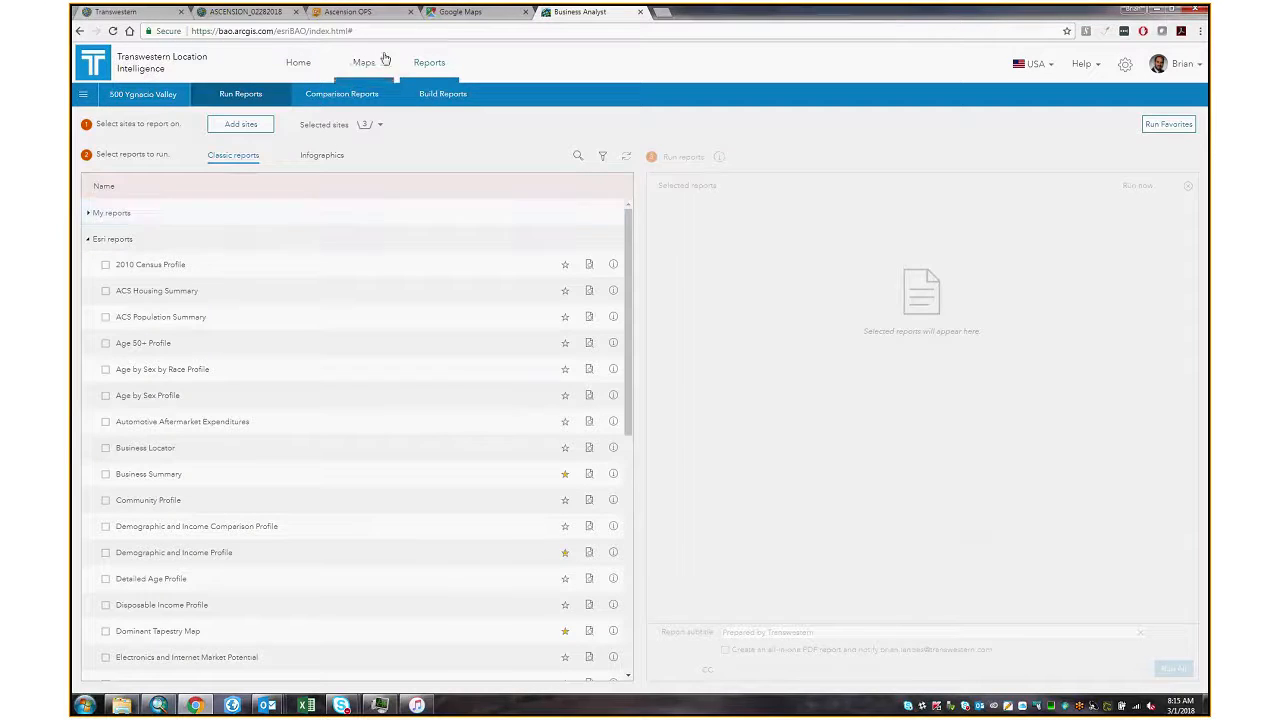
scroll(439, 437, down, 1)
scroll(439, 437, down, 5)
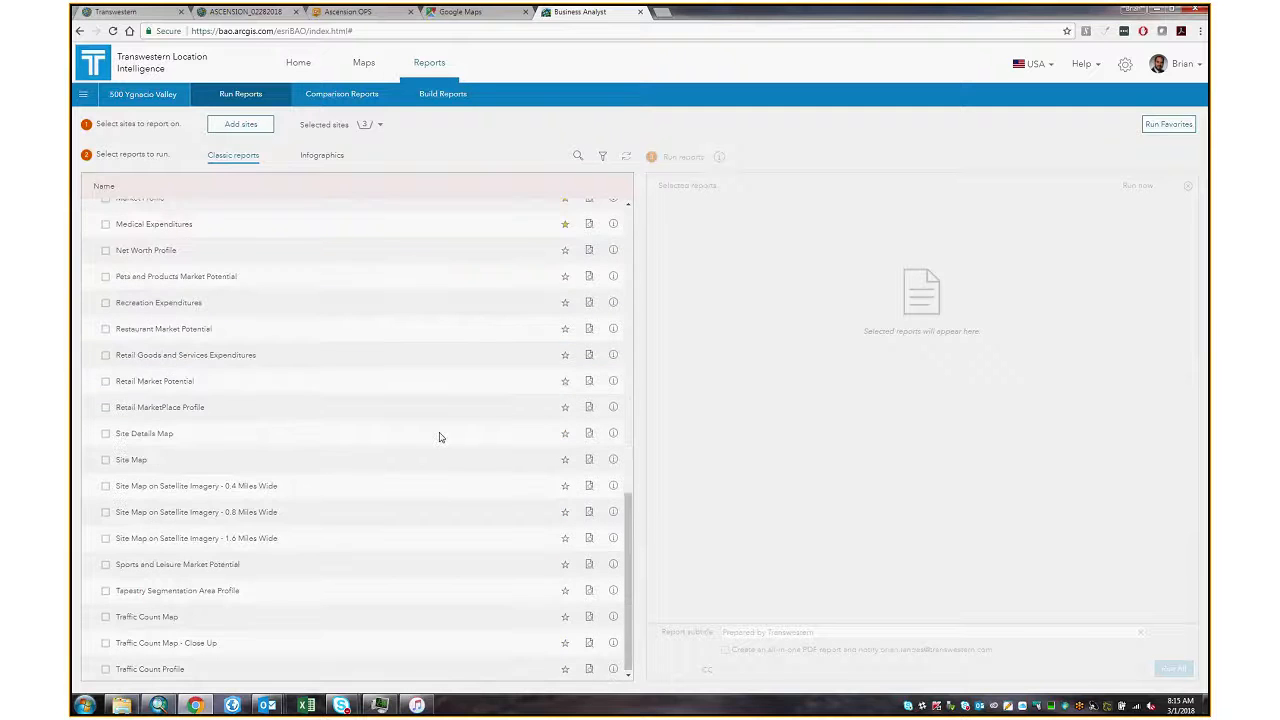
scroll(383, 446, up, 10)
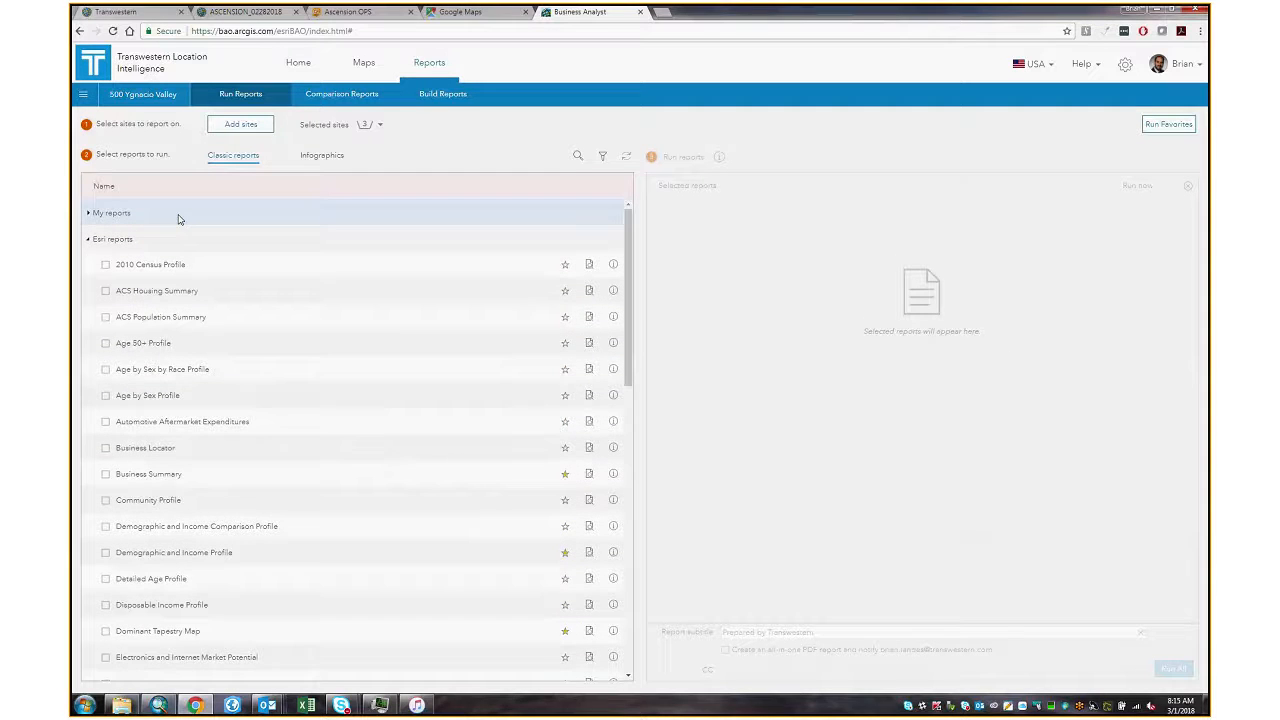
click(103, 214)
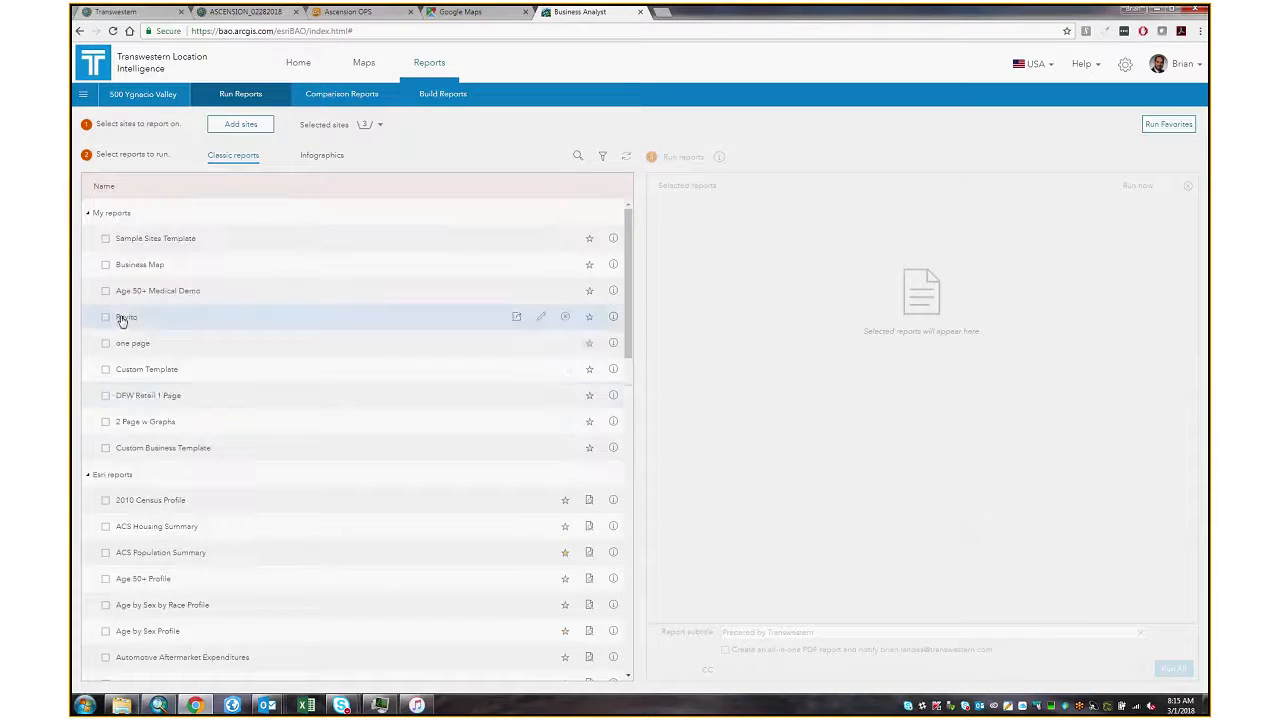
click(100, 214)
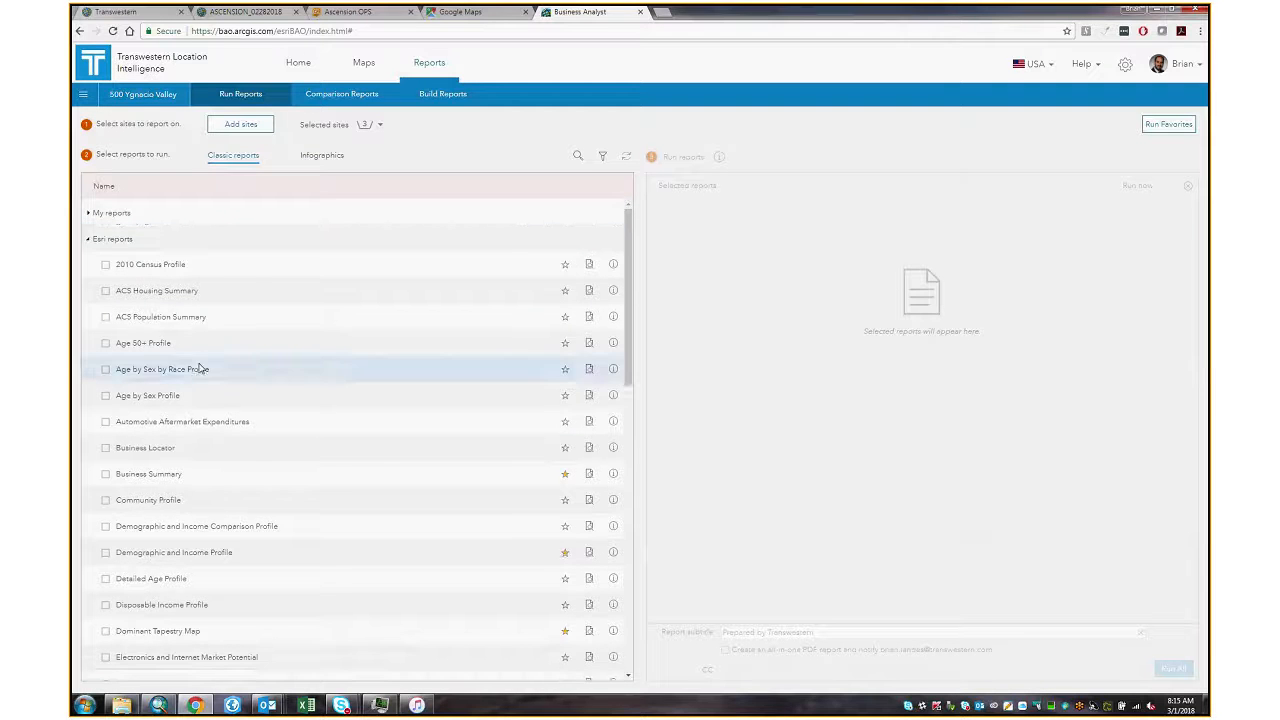
- Select the Recreation Expenditures, Retail Market Potential and Site Map reports to run
scroll(218, 590, down, 3)
scroll(208, 491, down, 5)
click(105, 302)
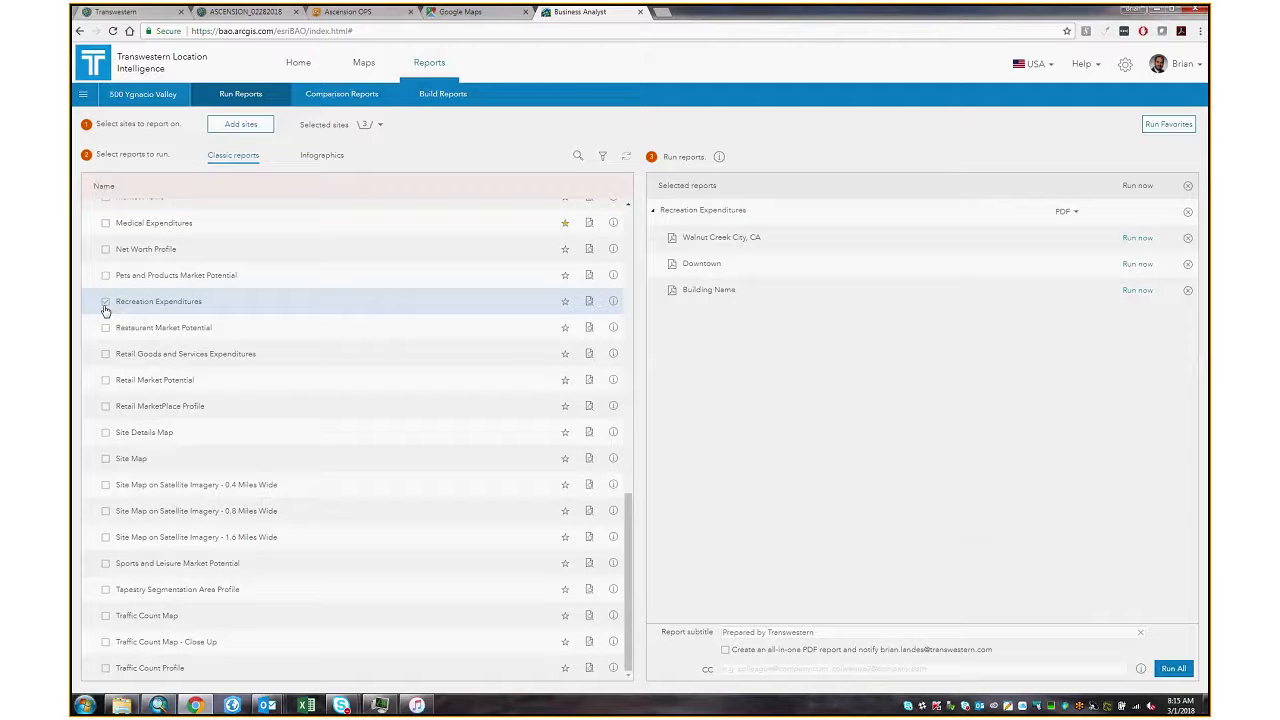
click(105, 380)
click(105, 458)
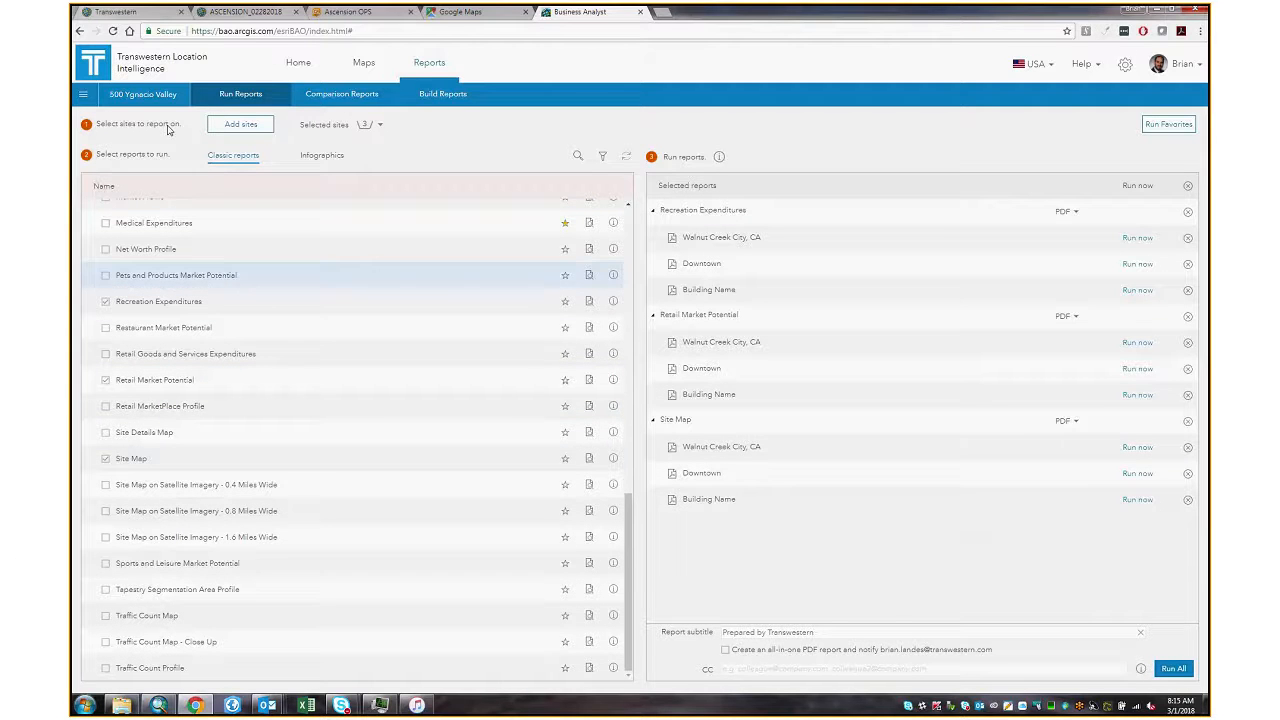
- Remove the Downtown polygon from the sites selected for the reports
click(382, 125)
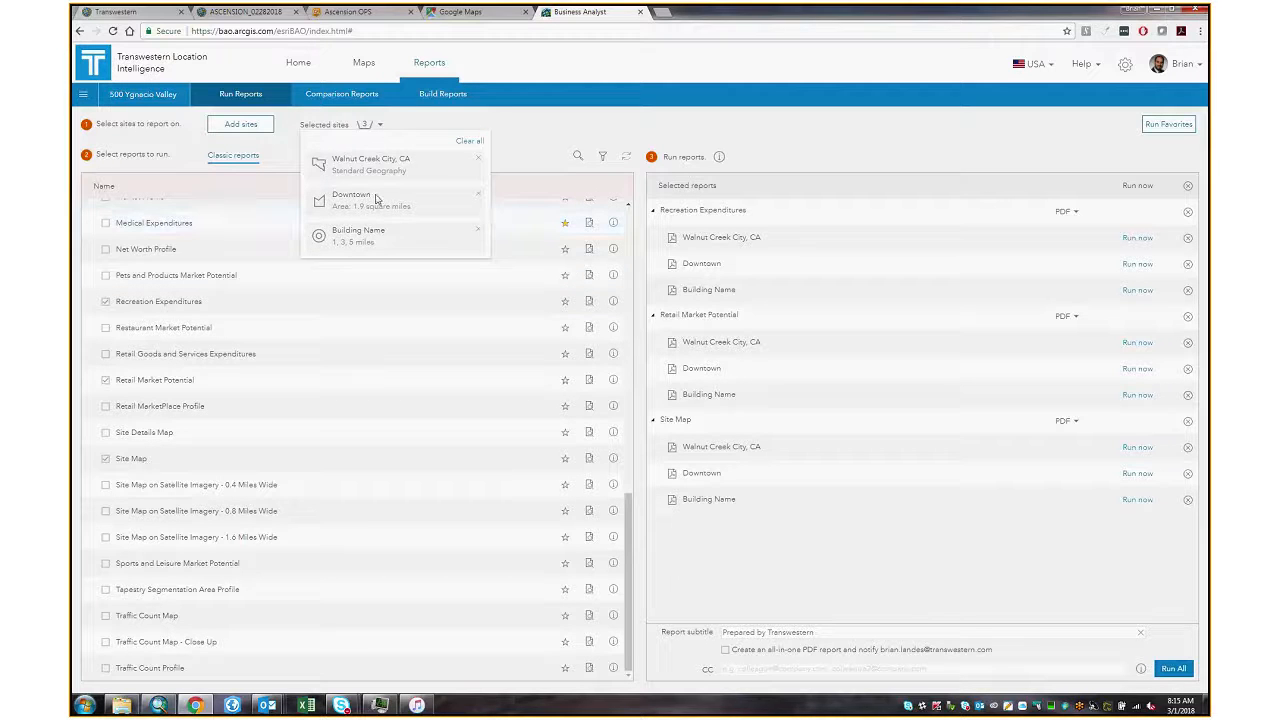
click(479, 198)
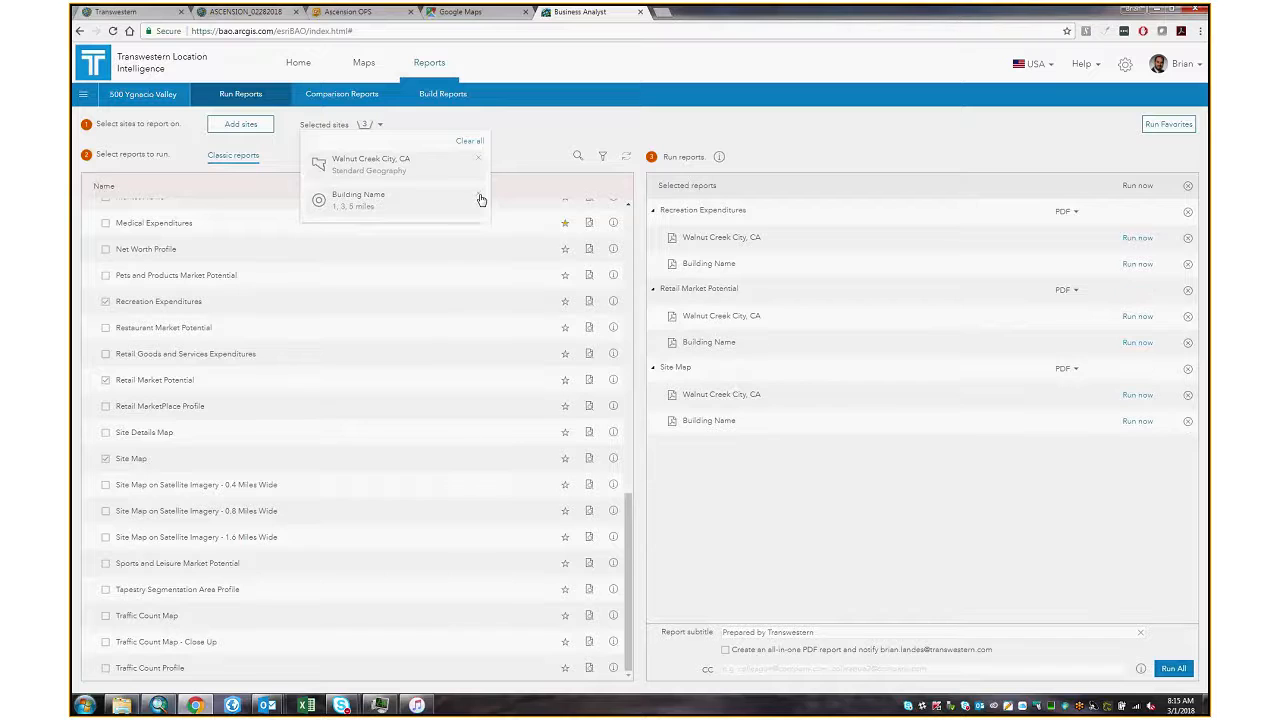
click(982, 143)
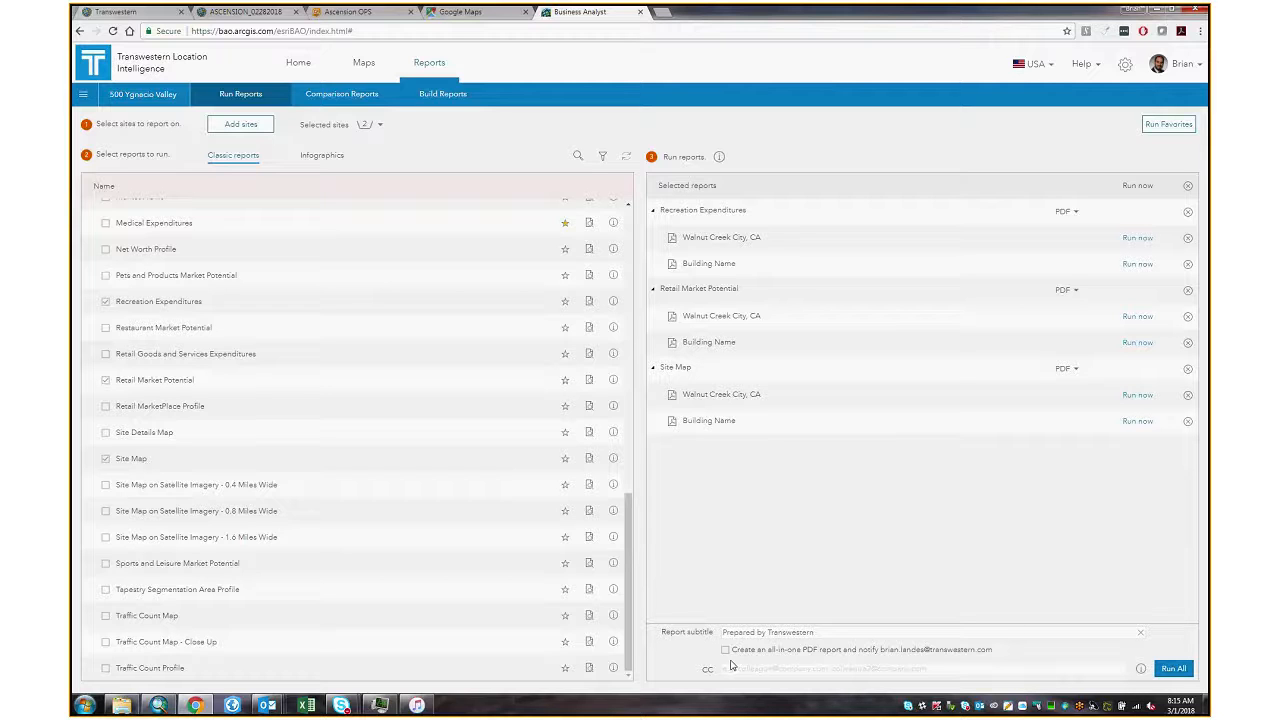
- Run all the selected reports with an all-in-one PDF report and notification enabled
click(726, 650)
click(1174, 668)
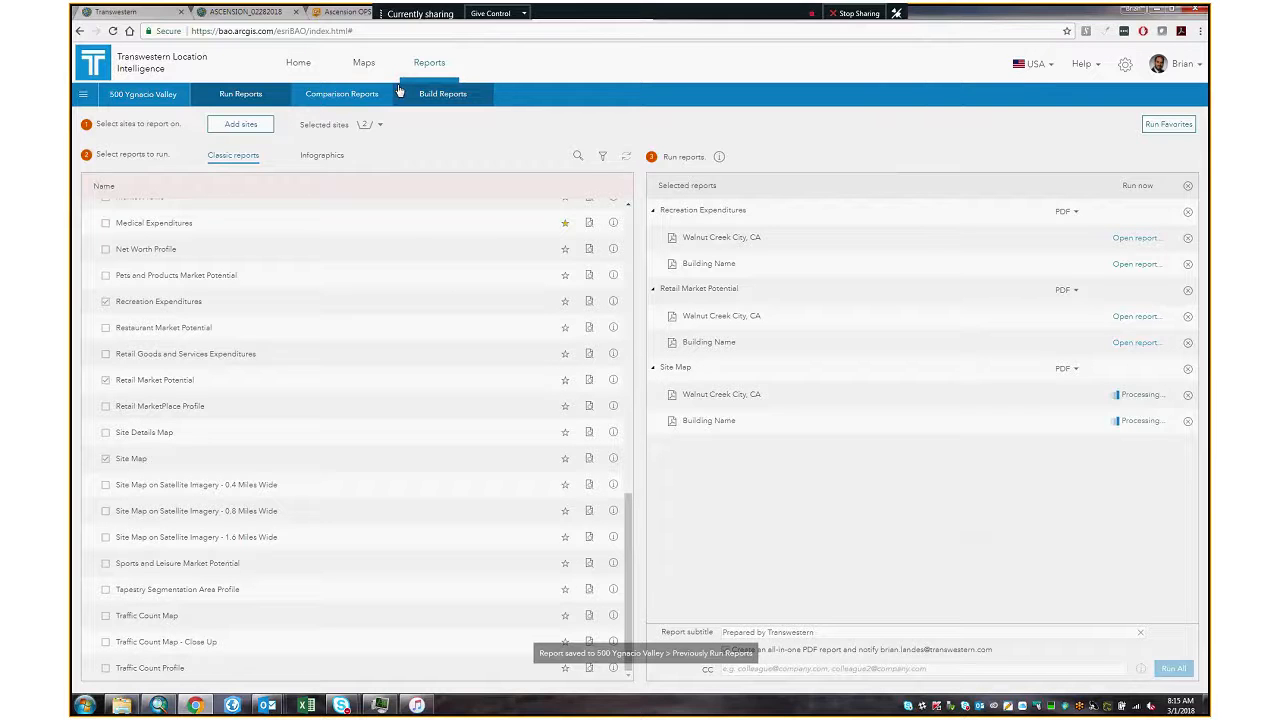
- Create a new comparison report template named "Sample 03012018"
click(358, 96)
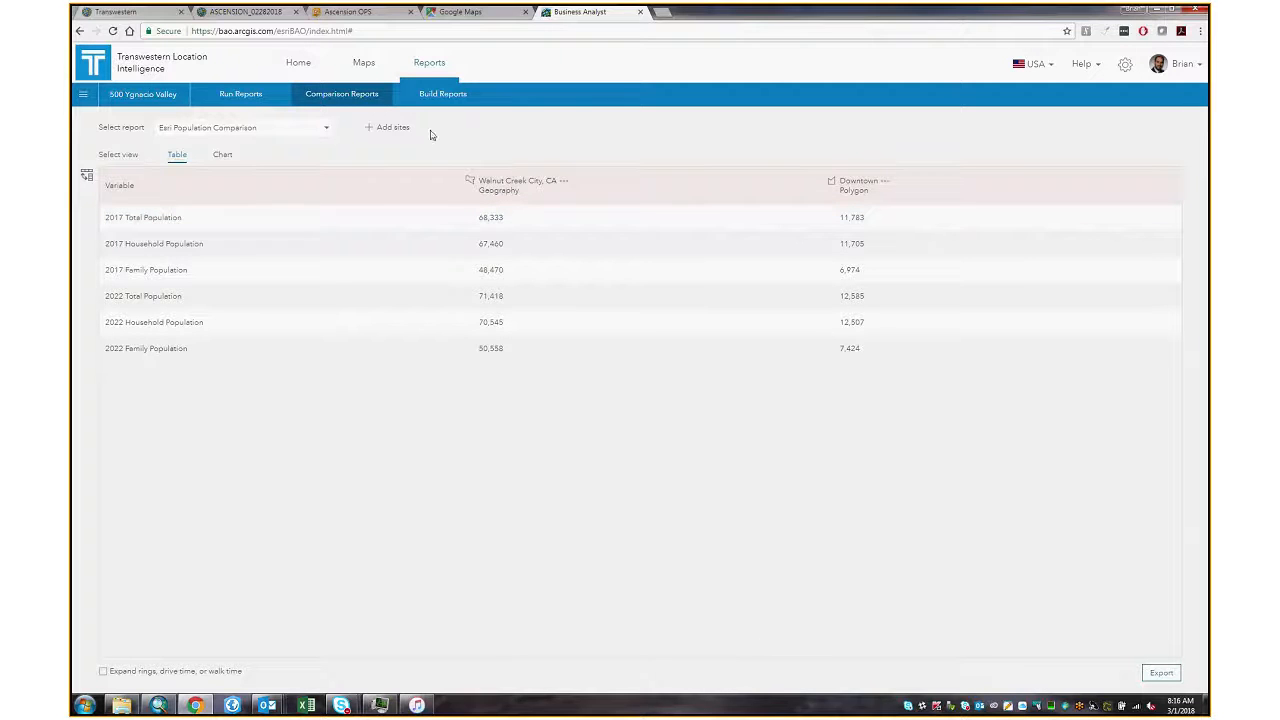
click(274, 131)
click(226, 148)
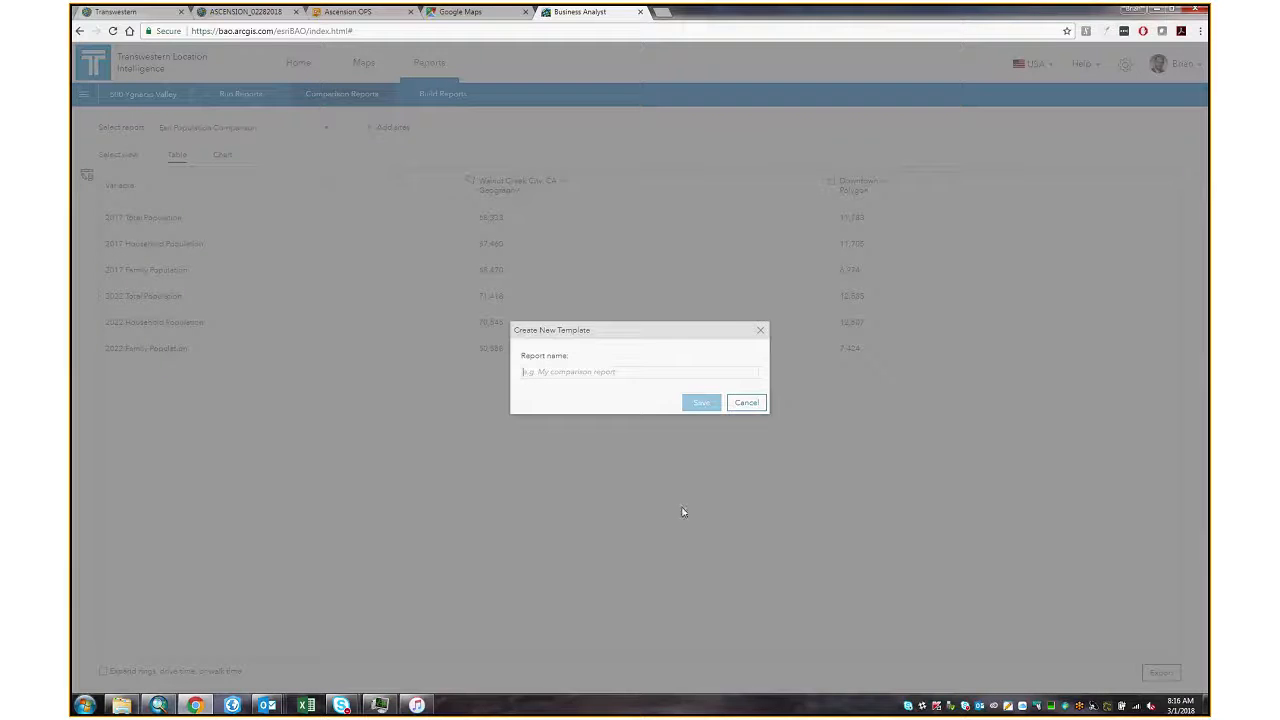
text(Sam)
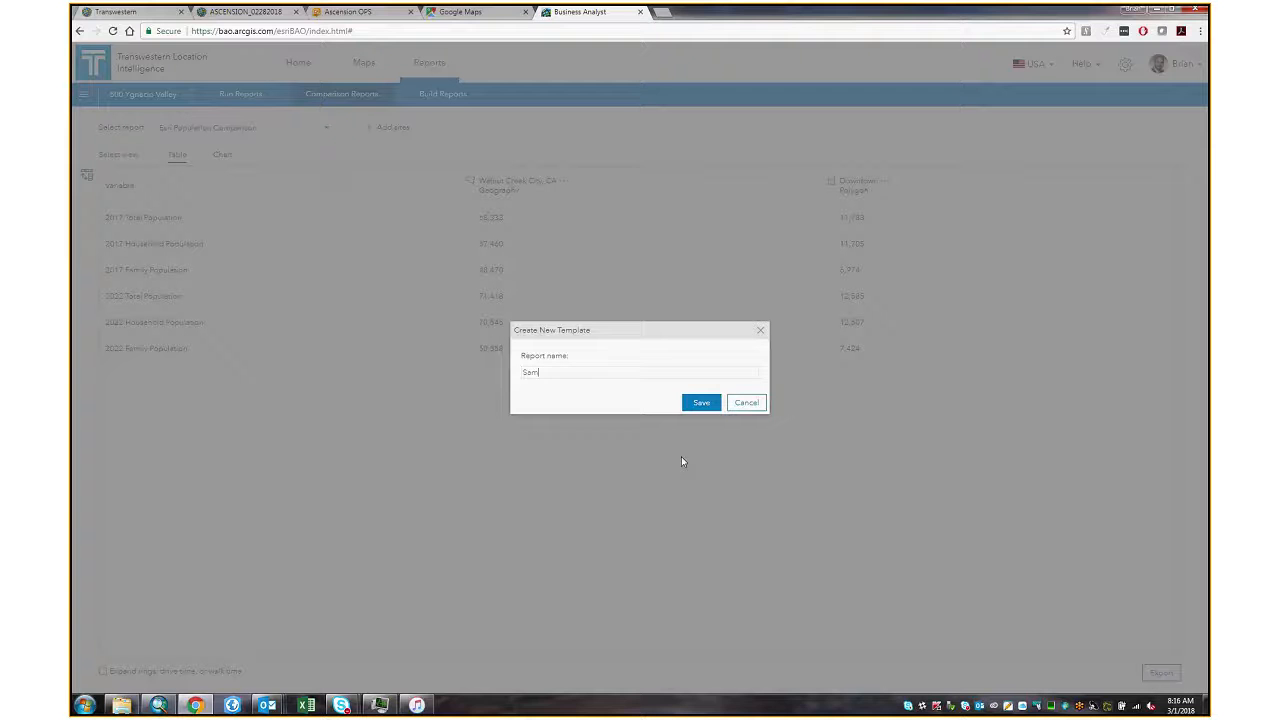
text(ple 03012018)
key(Return)
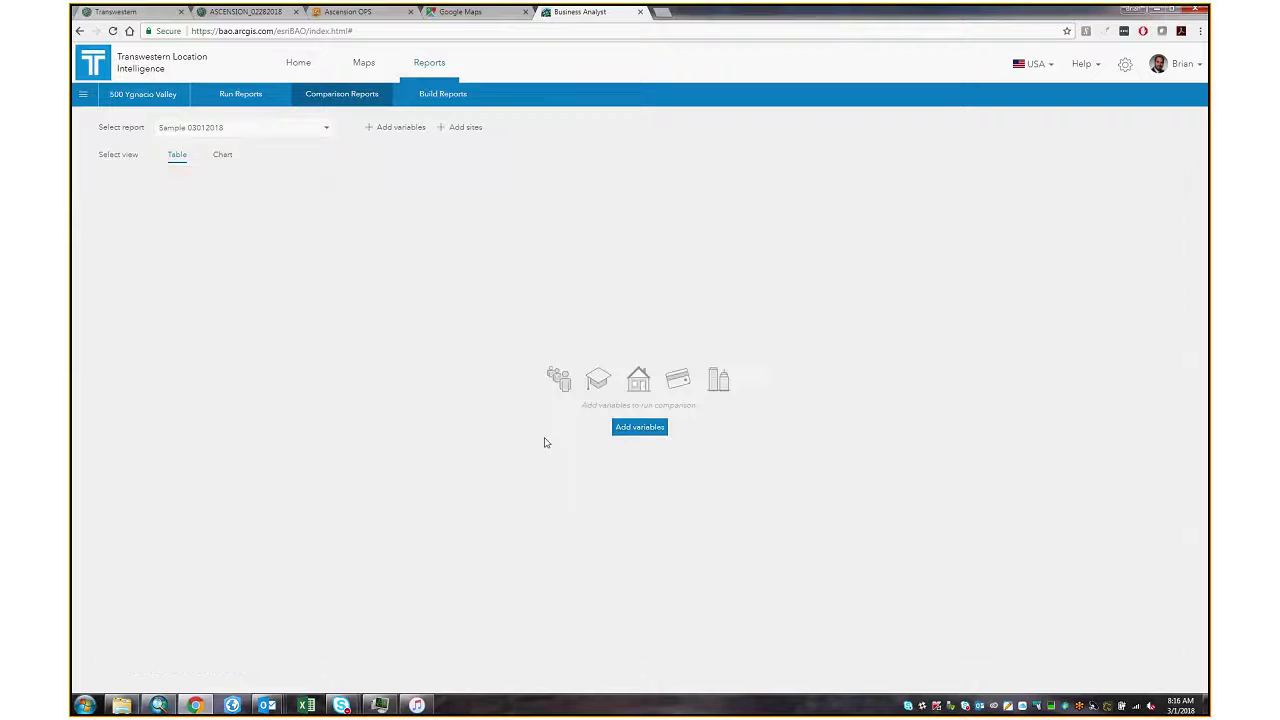
- Add the 2017 Total Population (Esri) variable from the Population category to the comparison report
click(378, 129)
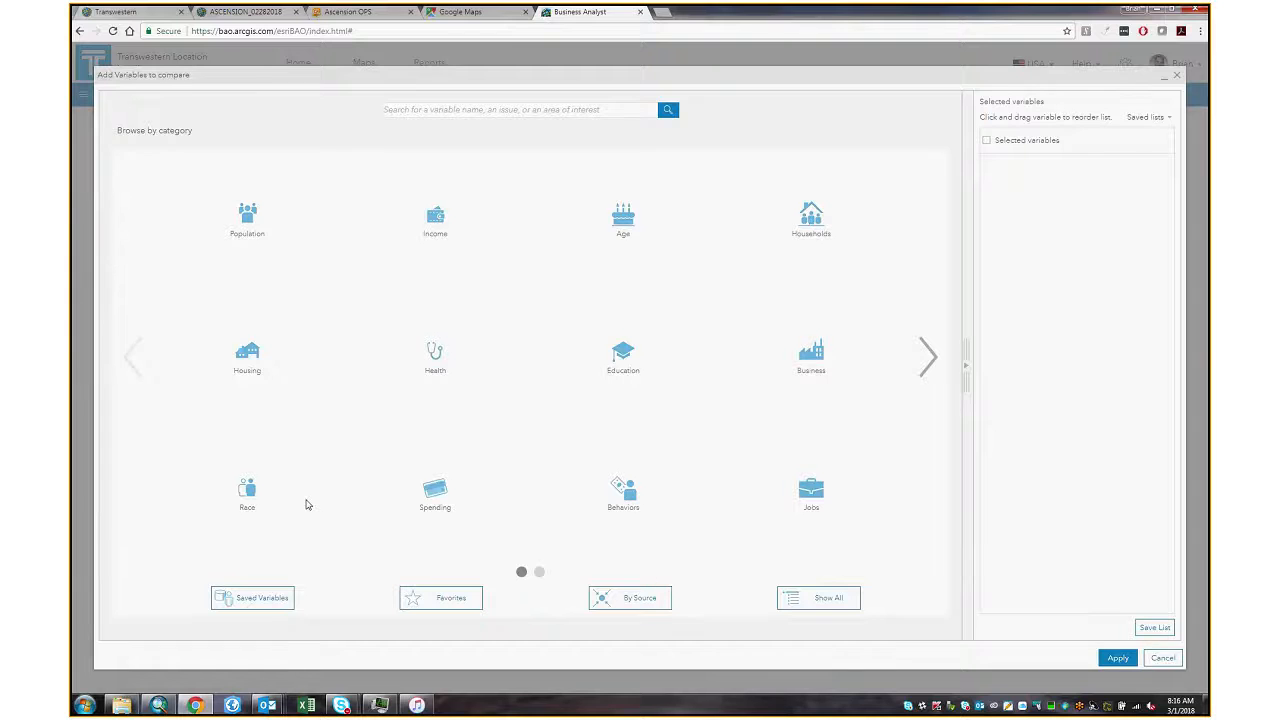
click(264, 219)
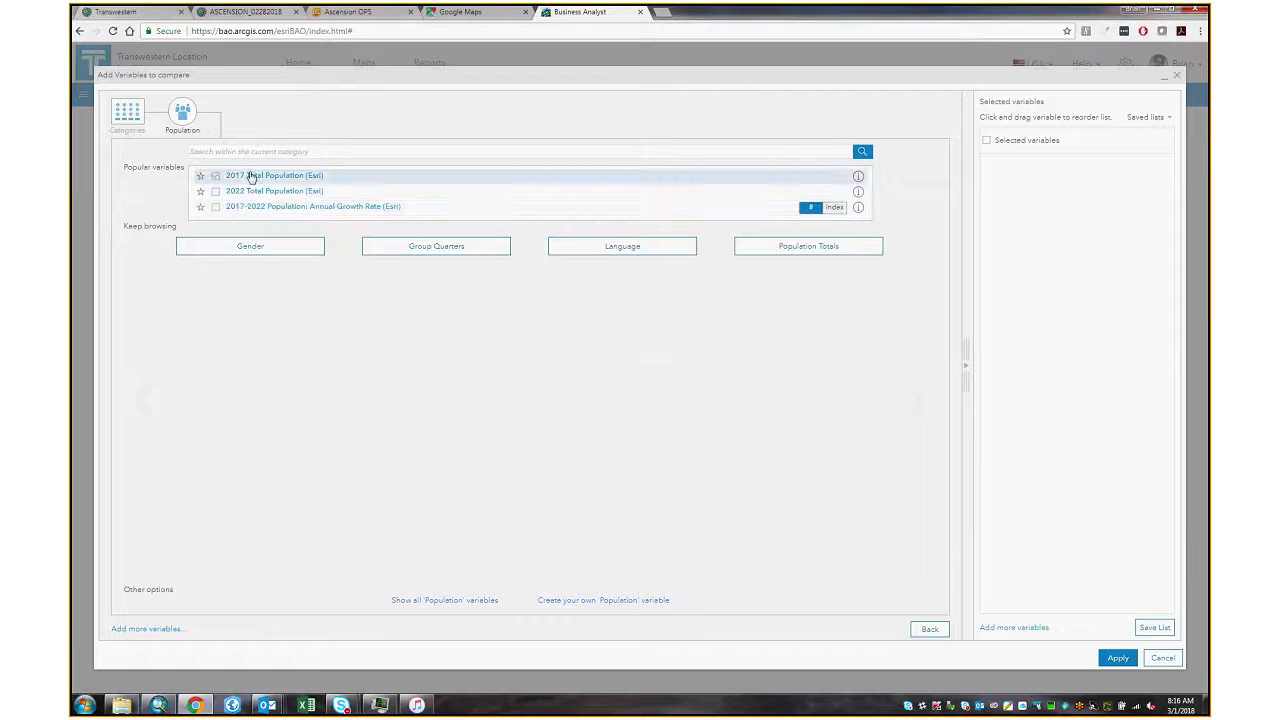
click(251, 175)
click(128, 112)
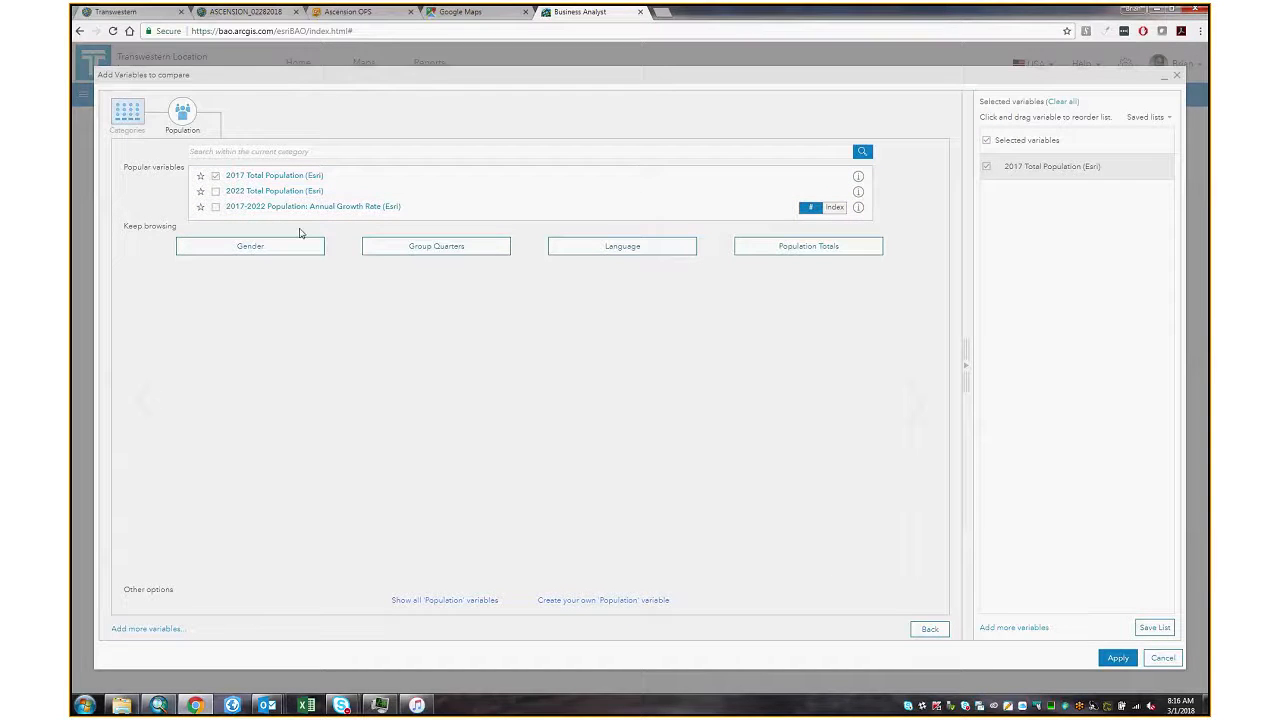
- Search the variables for "daytime" and add the whole 2017 Daytime Population group
click(415, 109)
text(dayt)
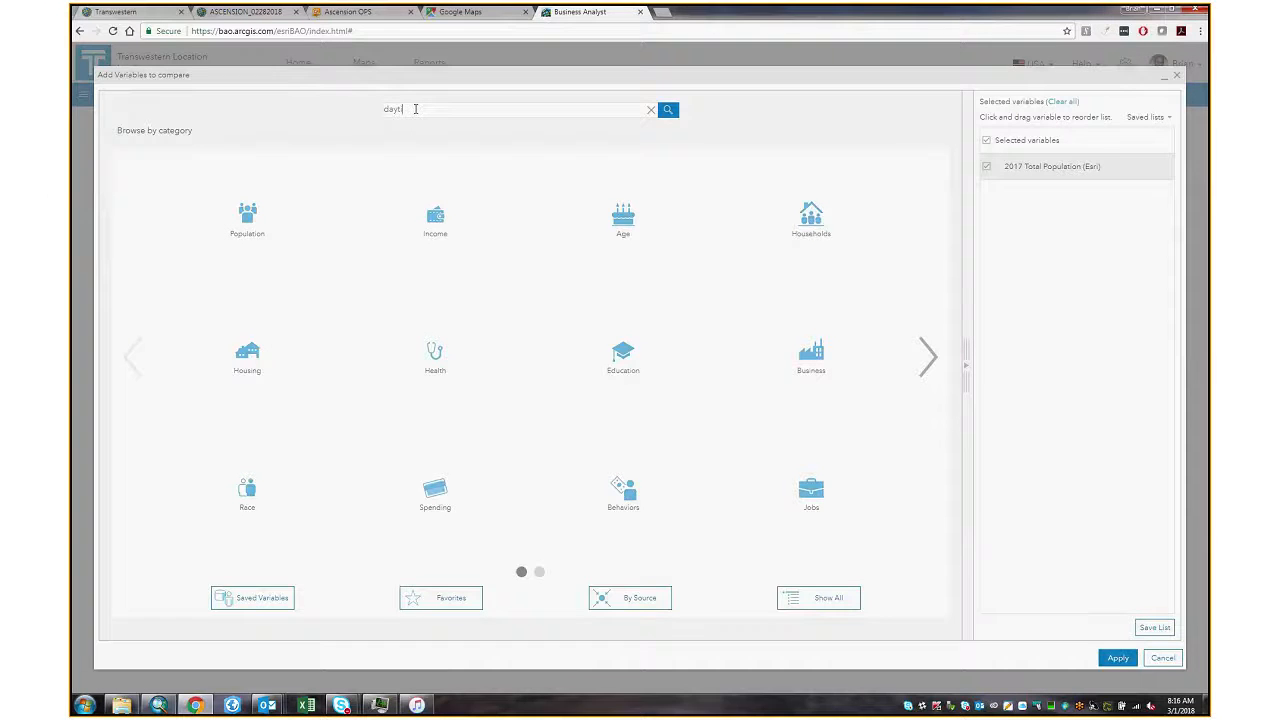
text(ime)
click(668, 110)
click(296, 167)
click(128, 112)
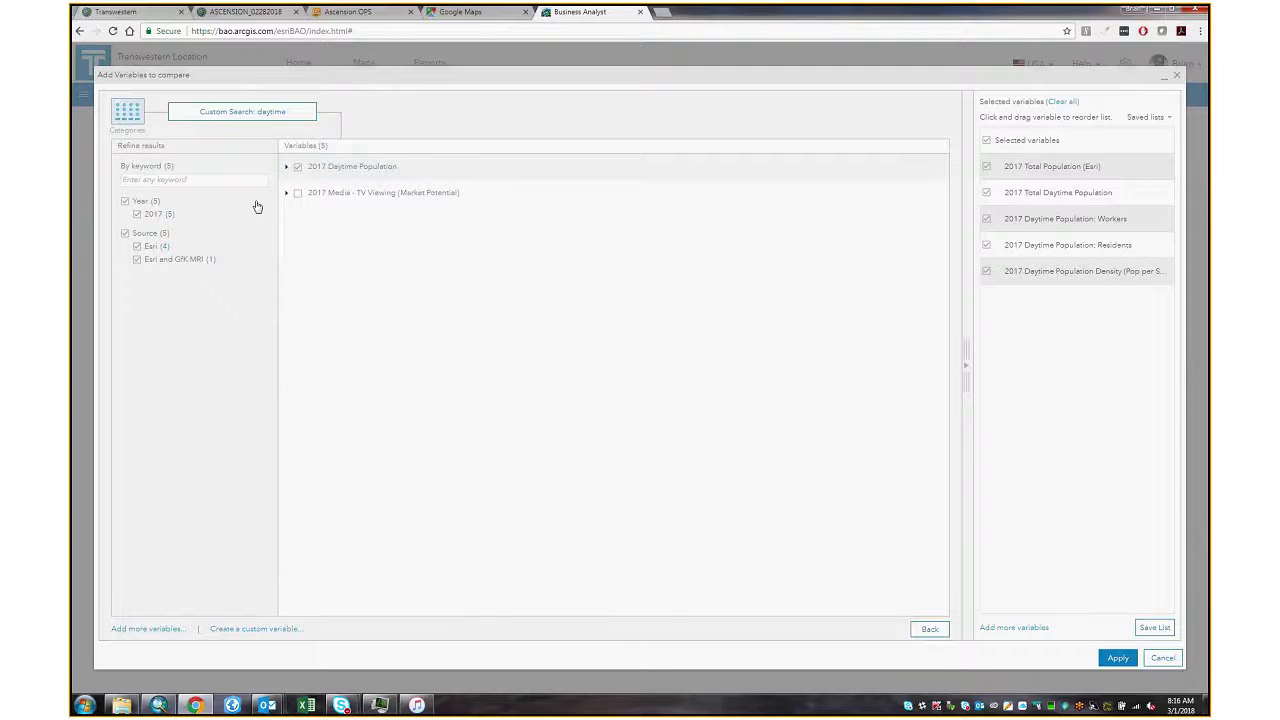
- Add the 2011-2015 ACS Workers 16+ Drove Alone to Work variable as a percentage from the Commute variables under Jobs
click(828, 502)
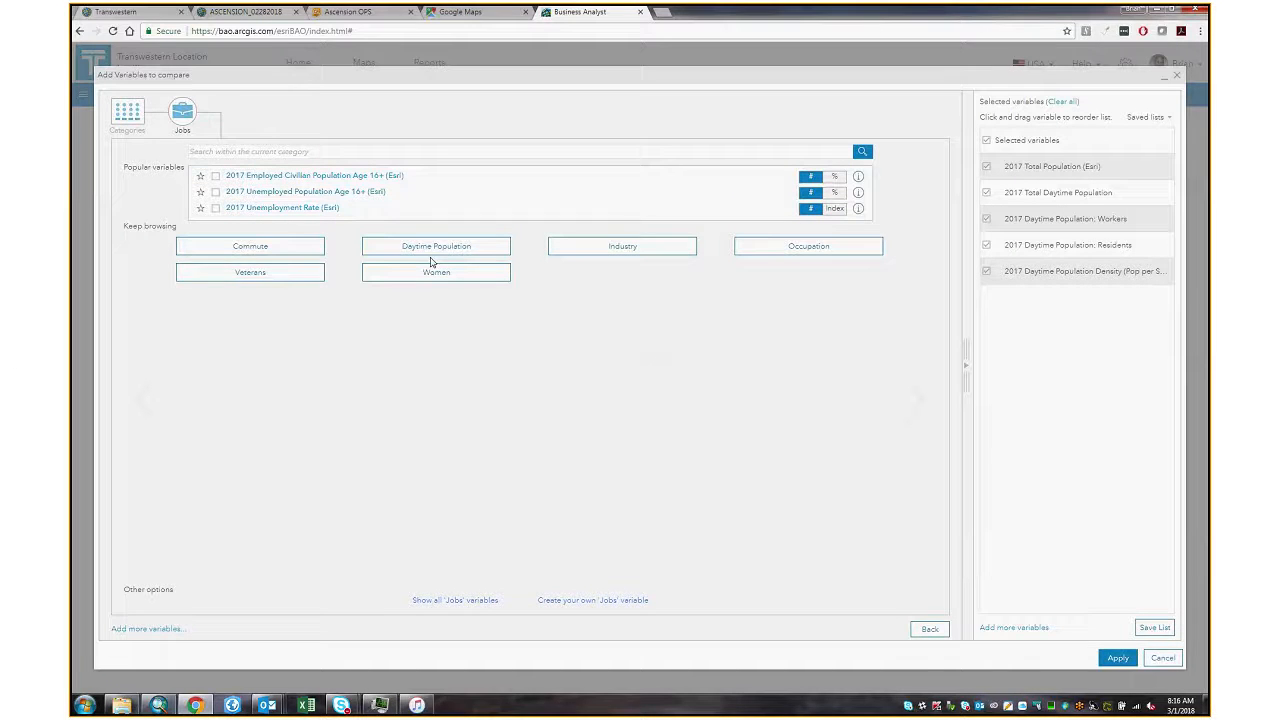
click(280, 251)
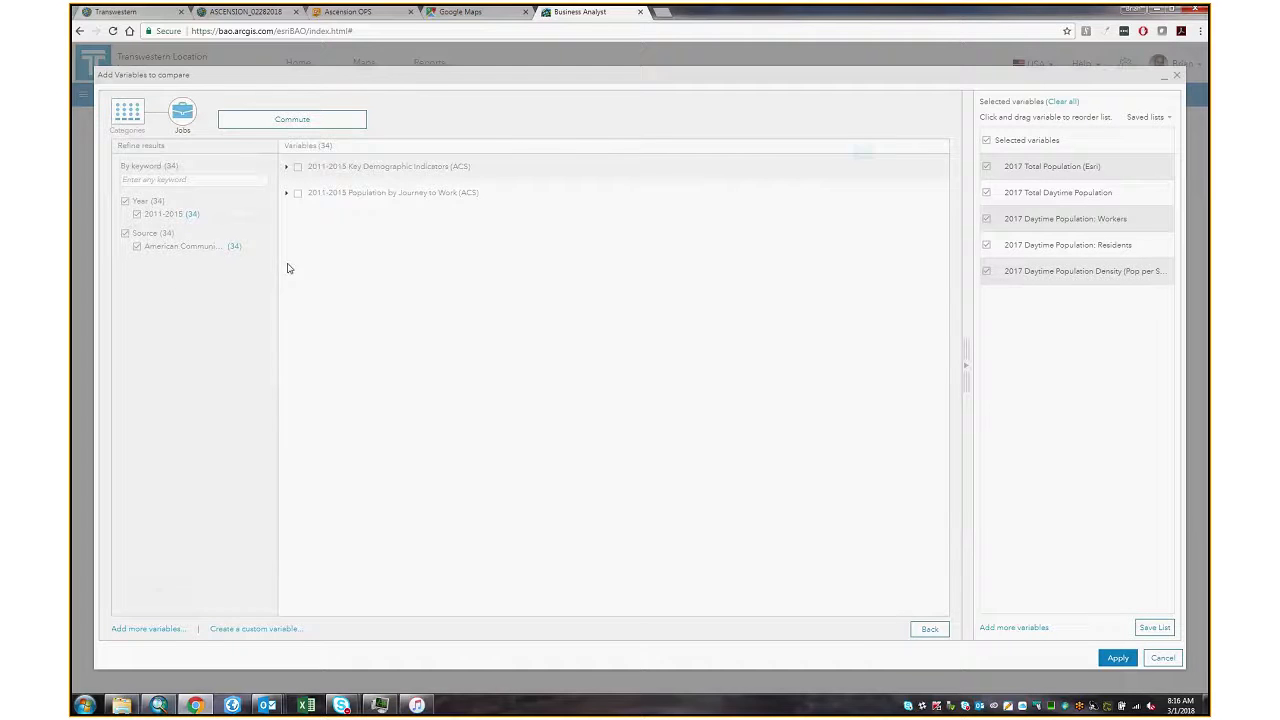
click(286, 166)
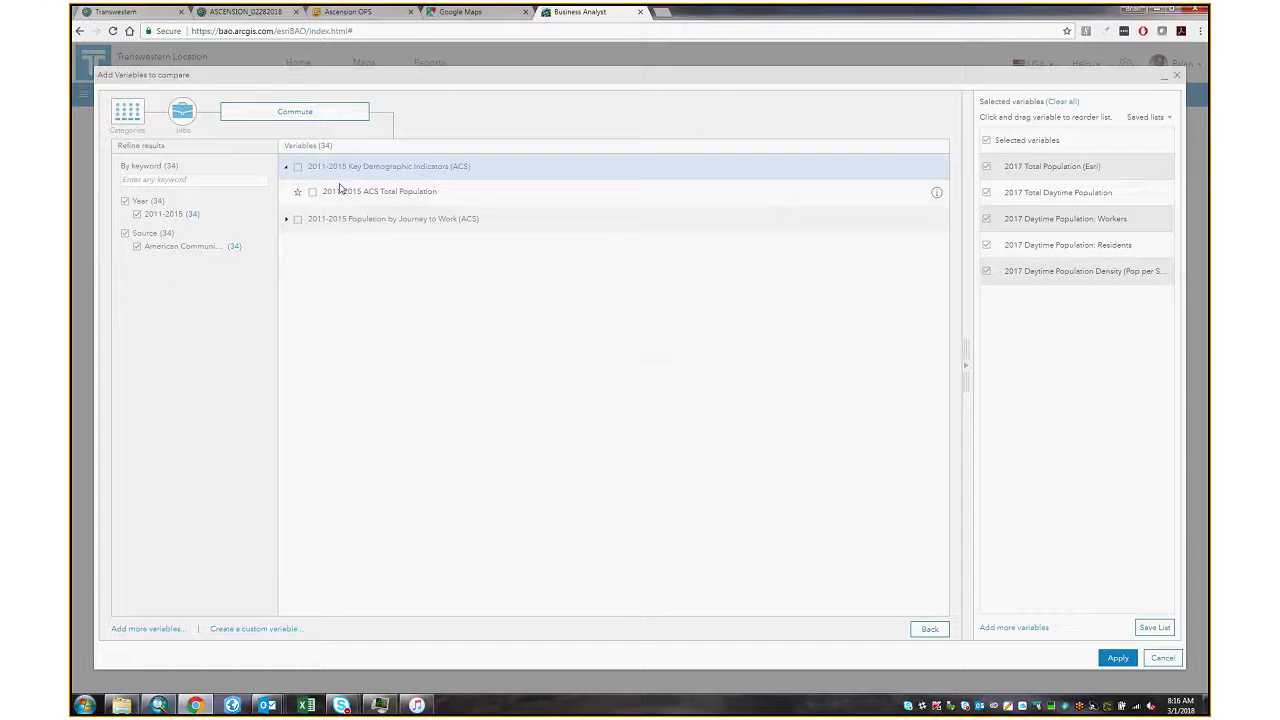
click(286, 166)
click(286, 193)
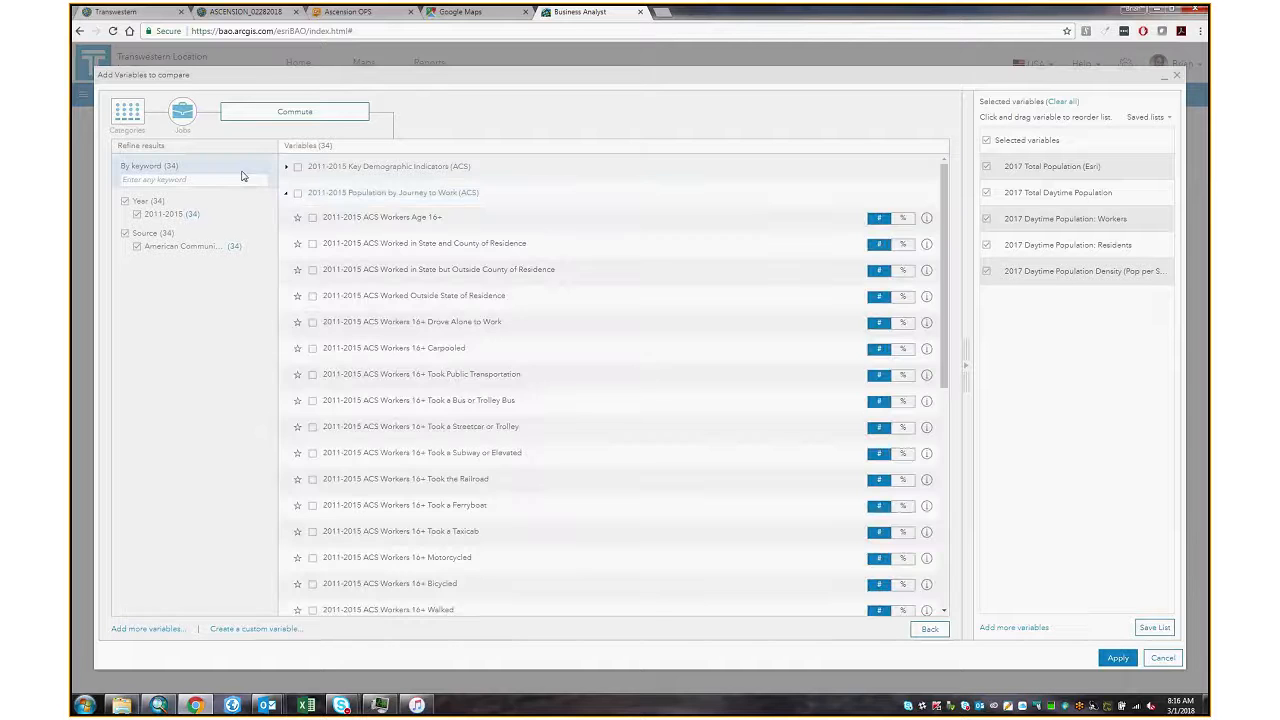
scroll(405, 405, down, 3)
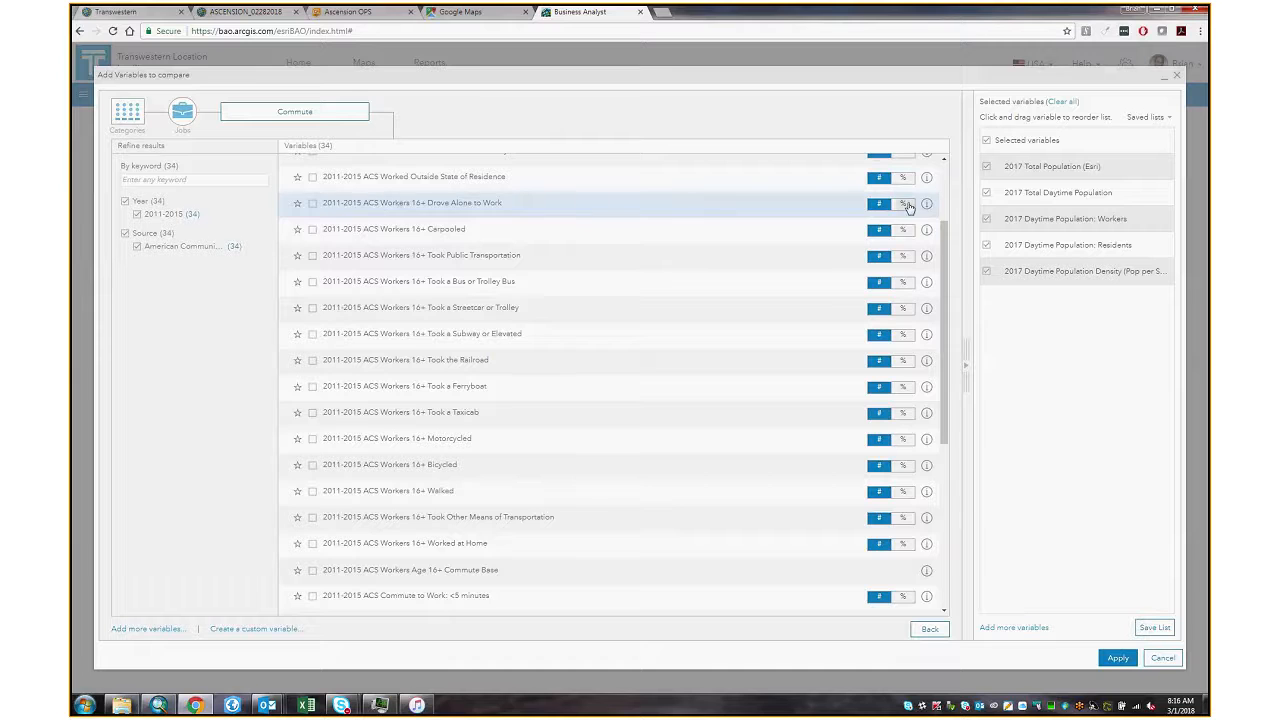
click(905, 205)
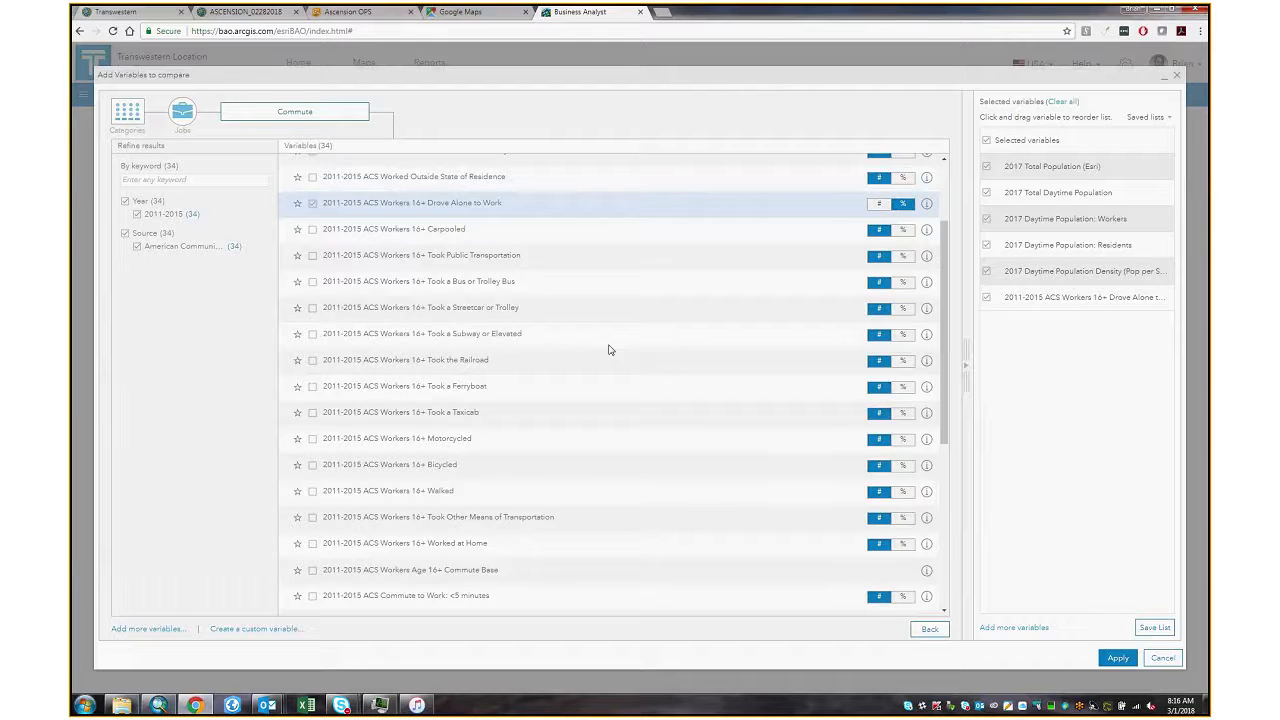
- Remove the Daytime Population Density, Residents and Workers variables from the selection and apply the remaining variables to the comparison
click(988, 272)
click(987, 245)
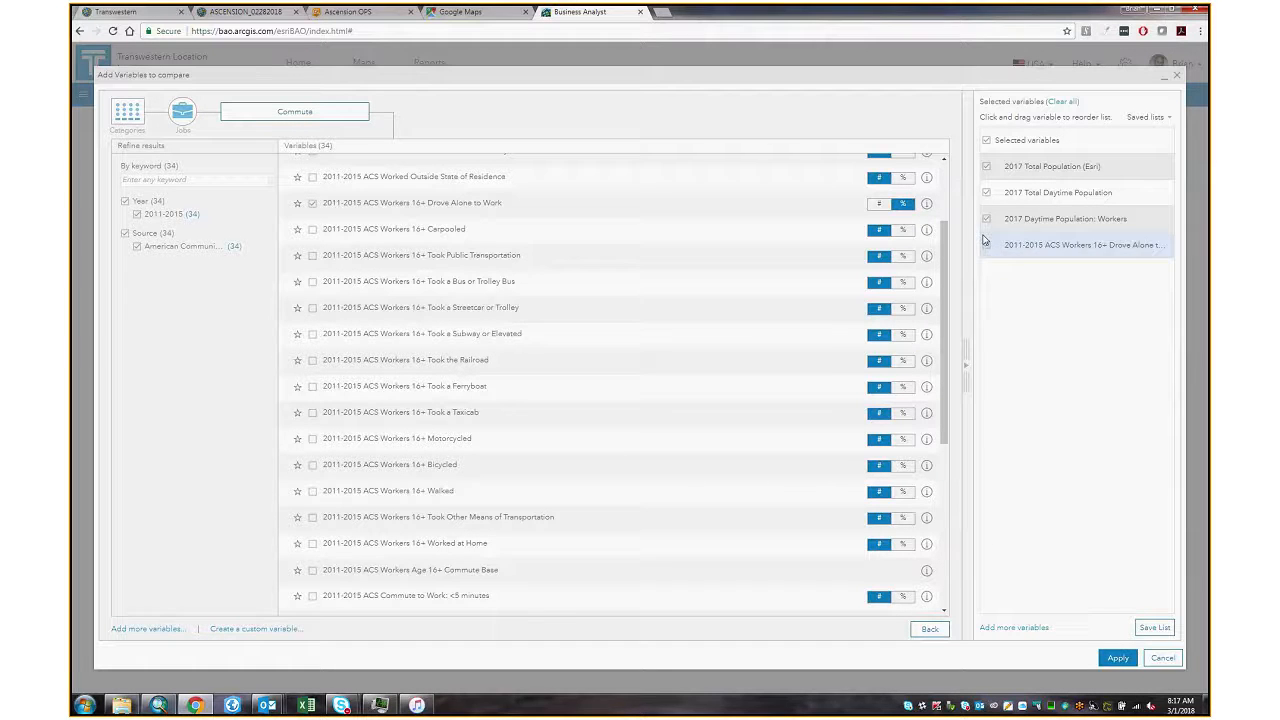
click(987, 219)
click(1118, 657)
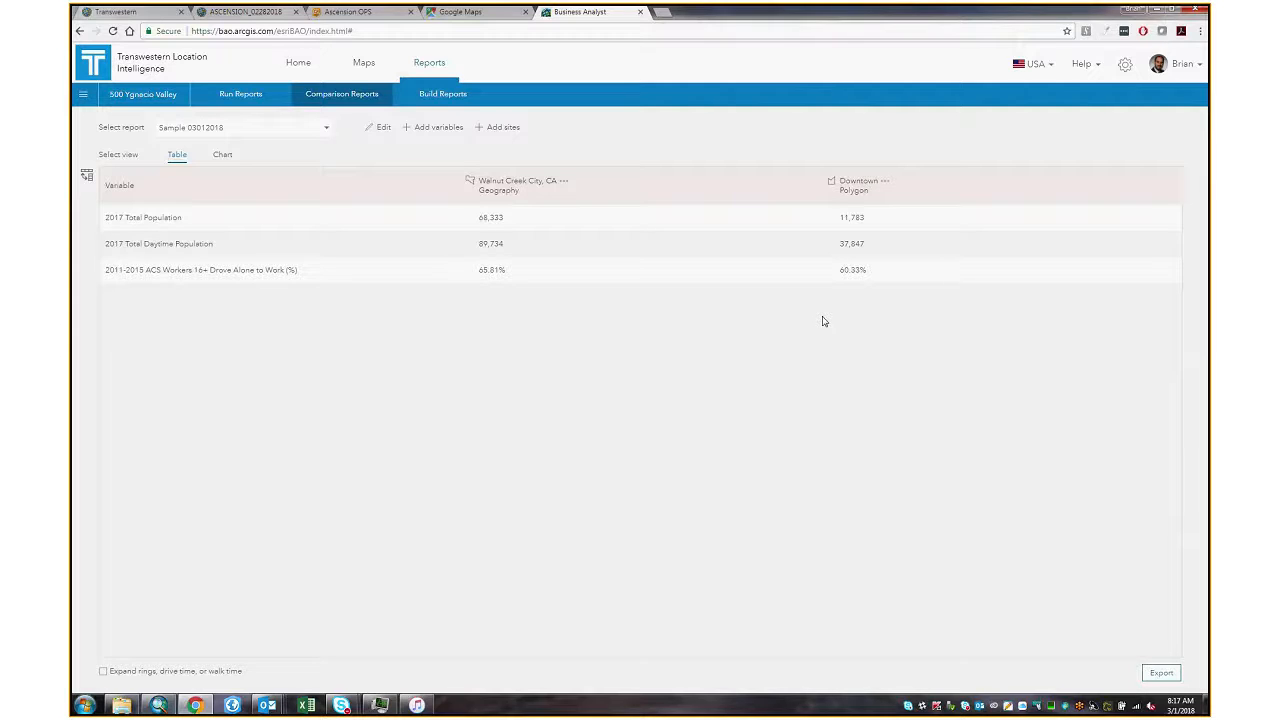
- Export the comparison table and open the downloaded spreadsheet in Excel with editing enabled
click(1157, 679)
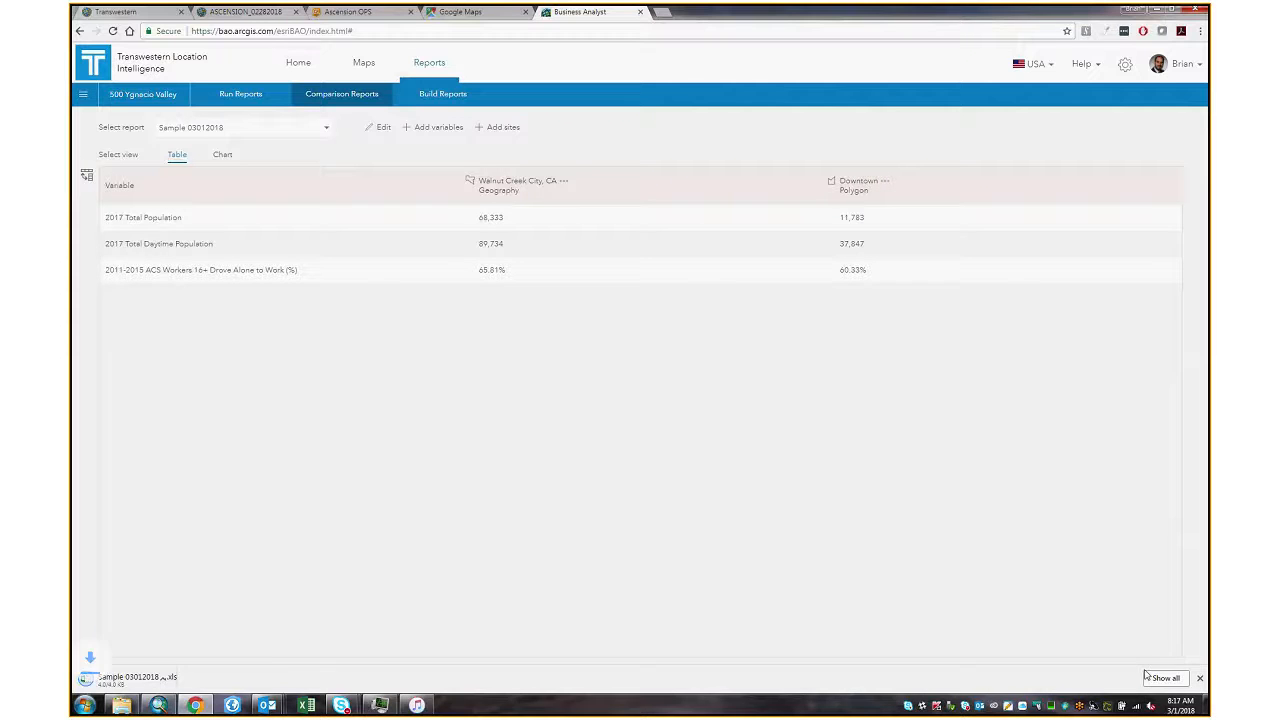
click(137, 677)
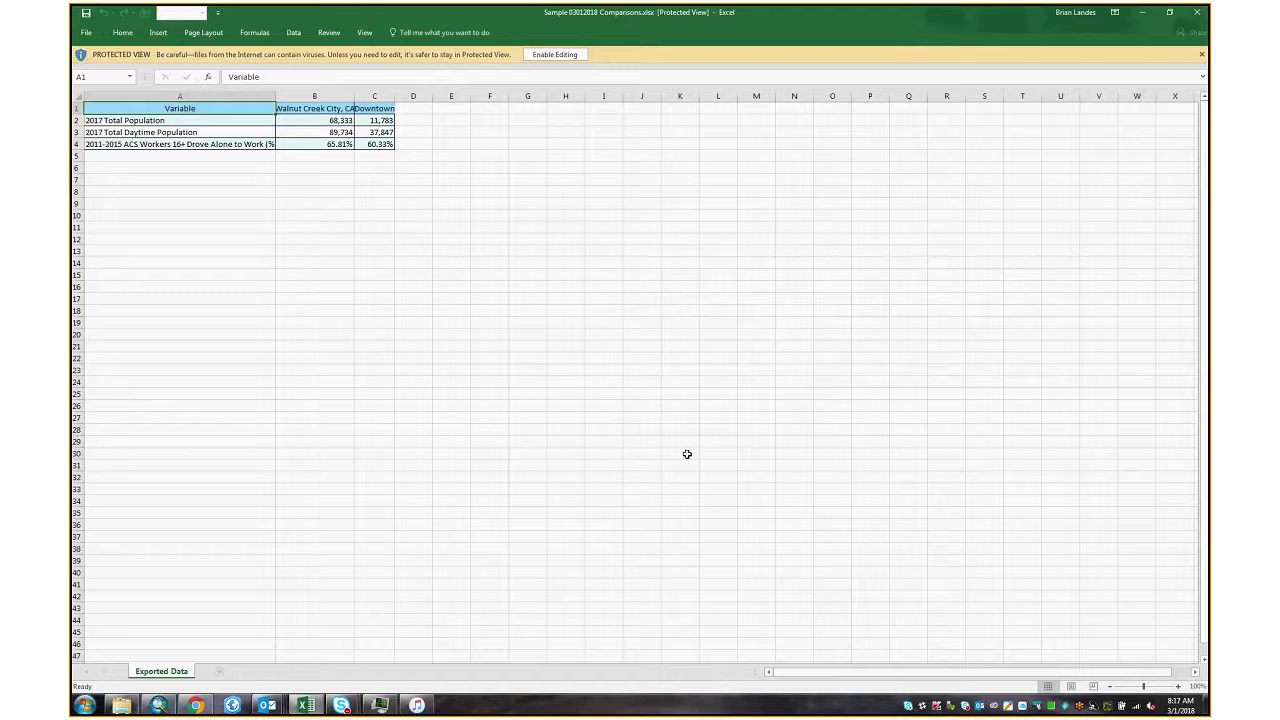
click(289, 108)
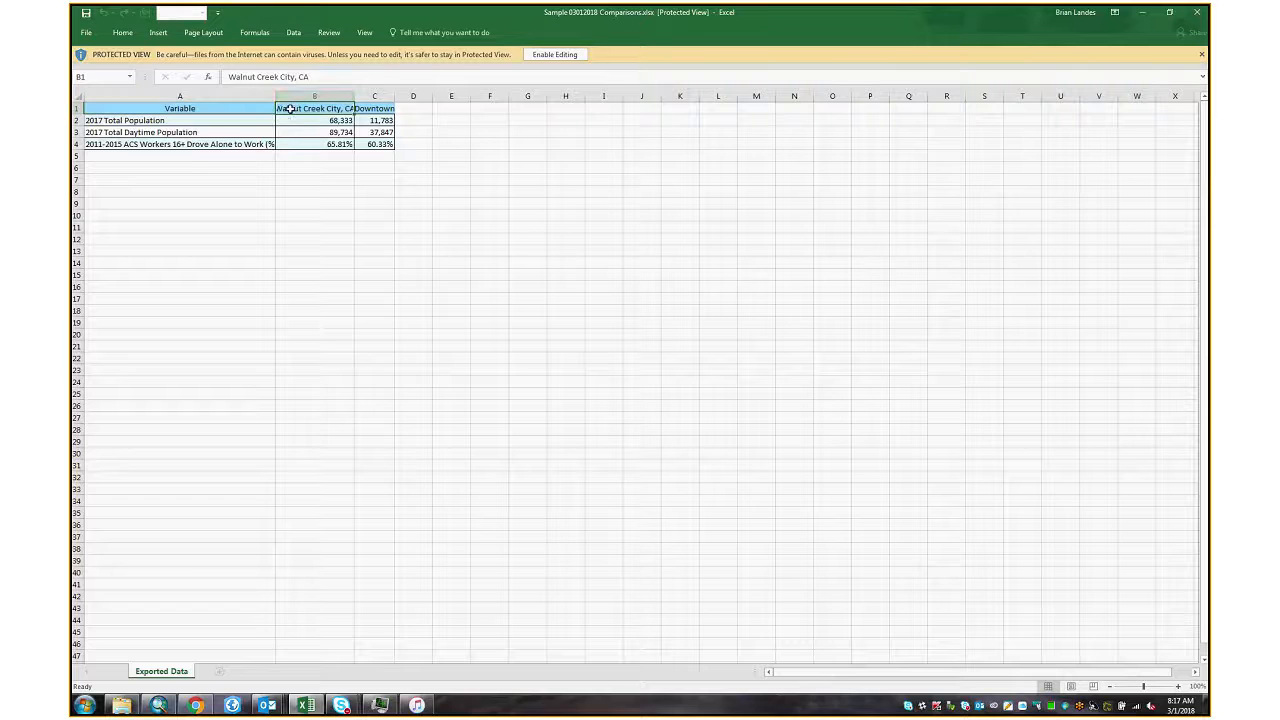
click(555, 54)
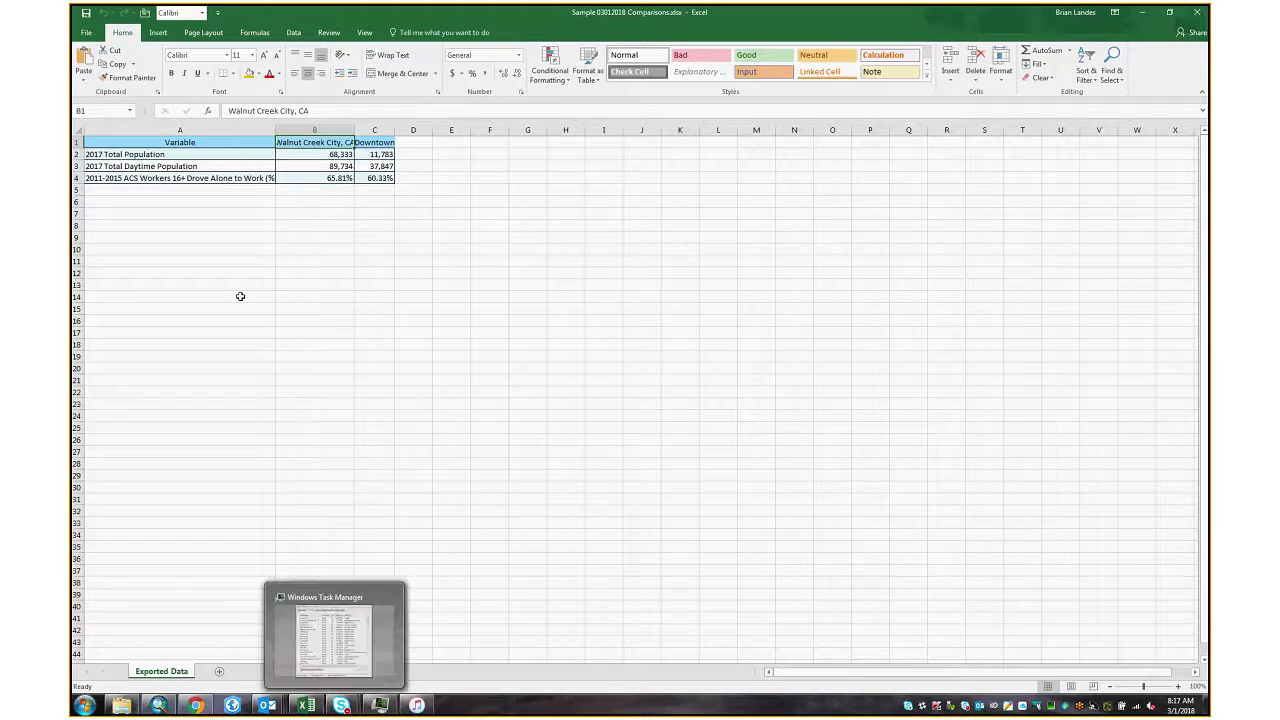
- Switch back to Business Analyst in Chrome and run the Key Facts infographic for the Building Name site
mouse_move(196, 705)
click(257, 595)
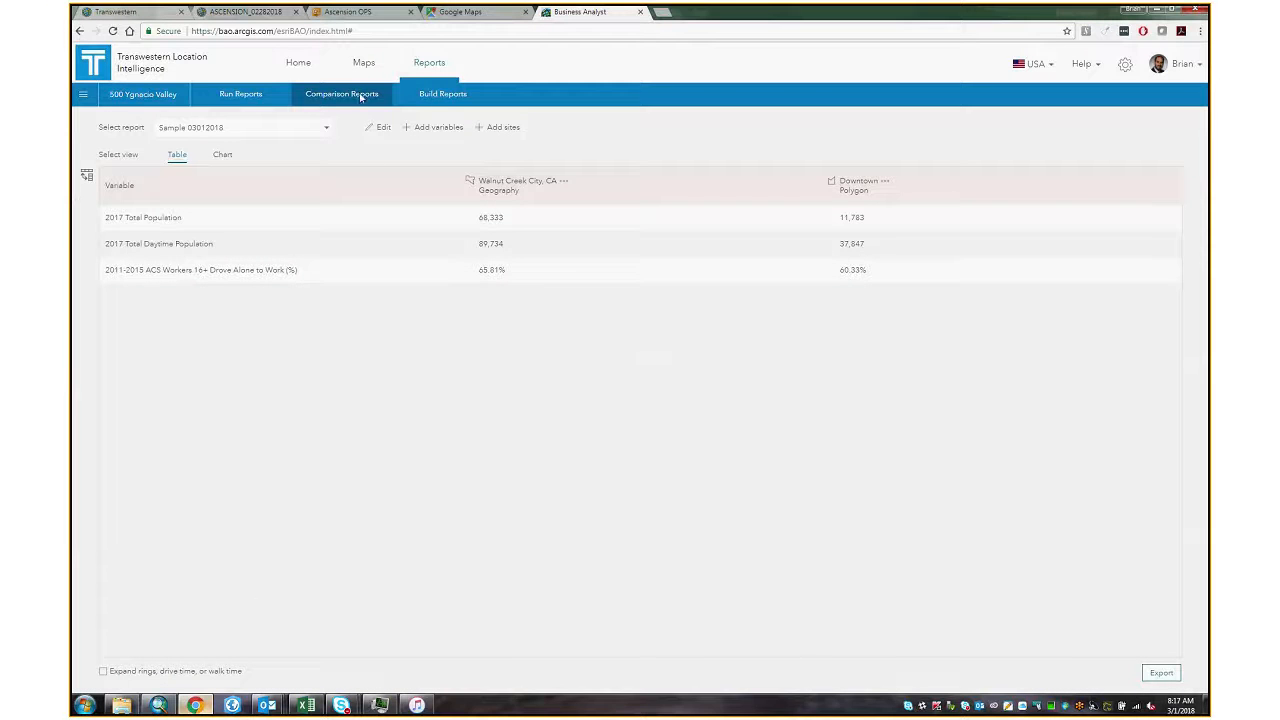
mouse_move(441, 93)
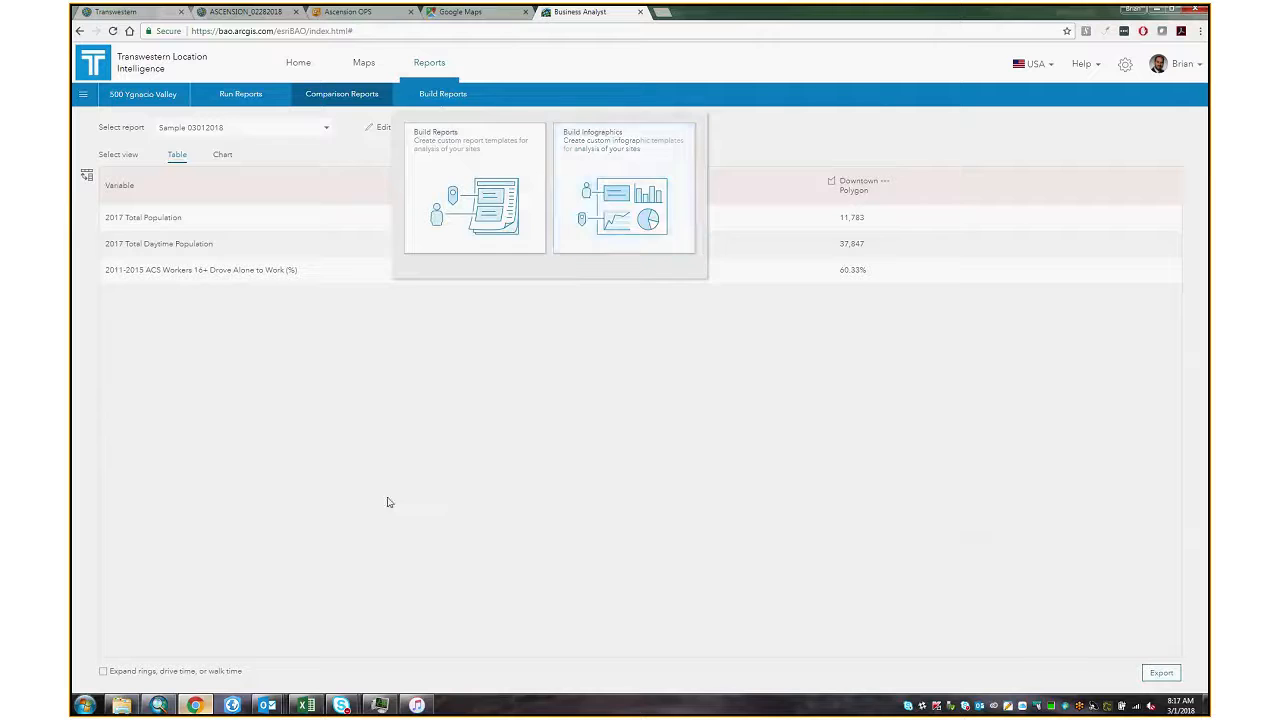
mouse_move(247, 102)
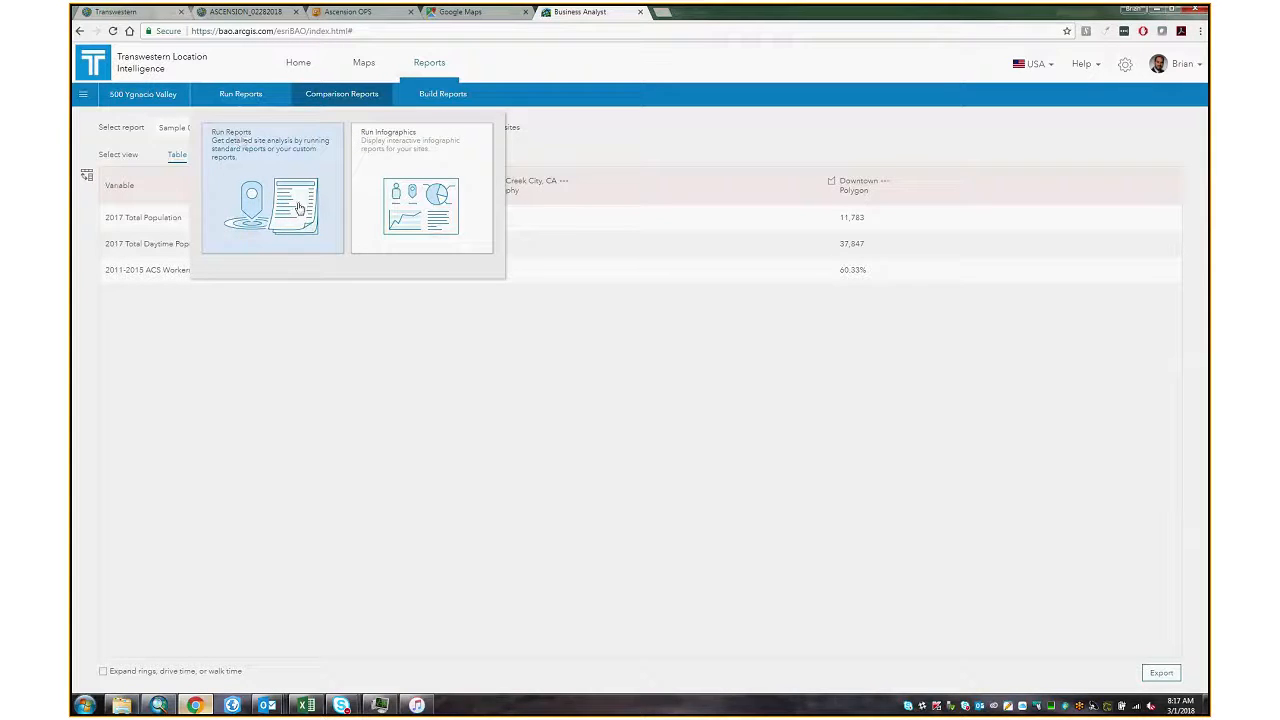
click(455, 210)
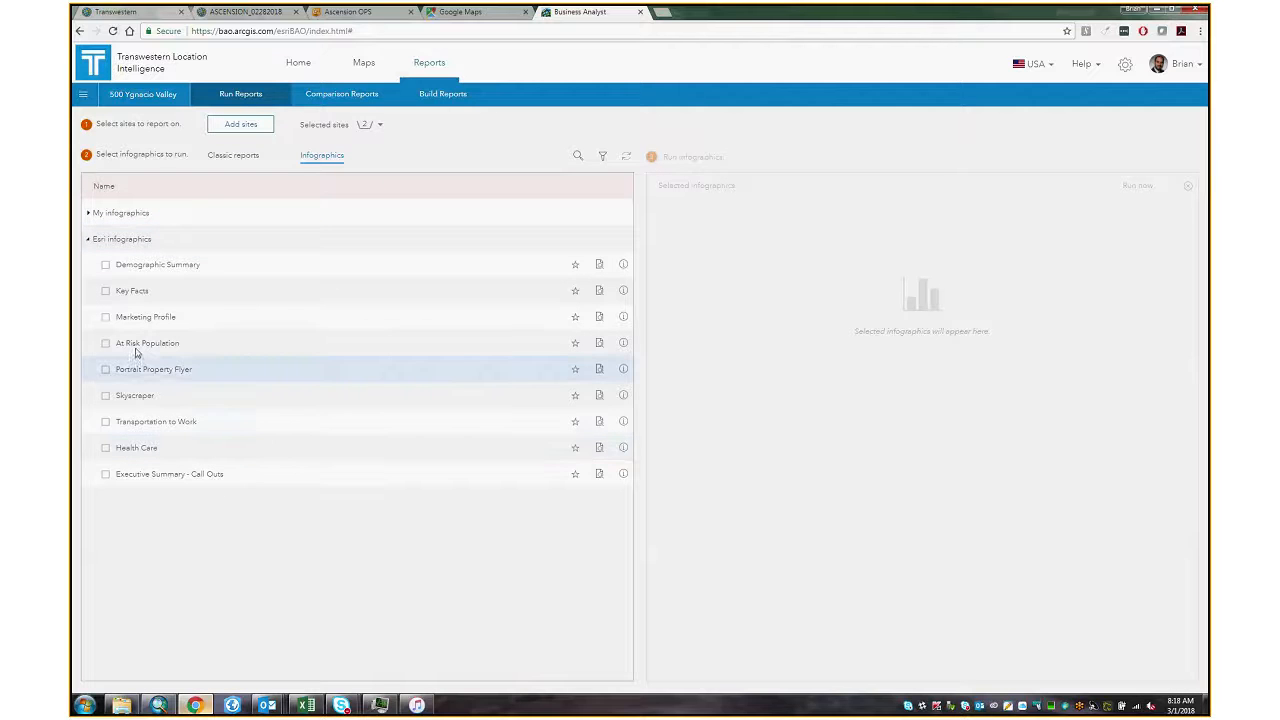
click(115, 213)
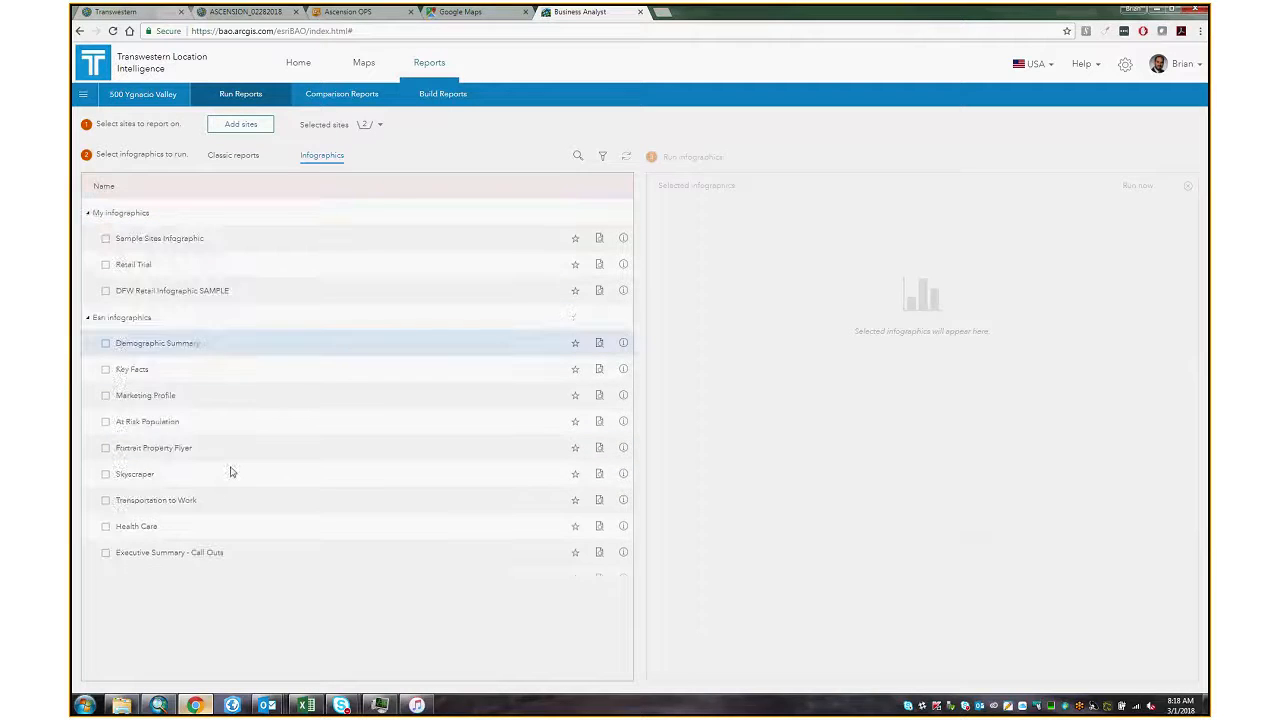
click(106, 370)
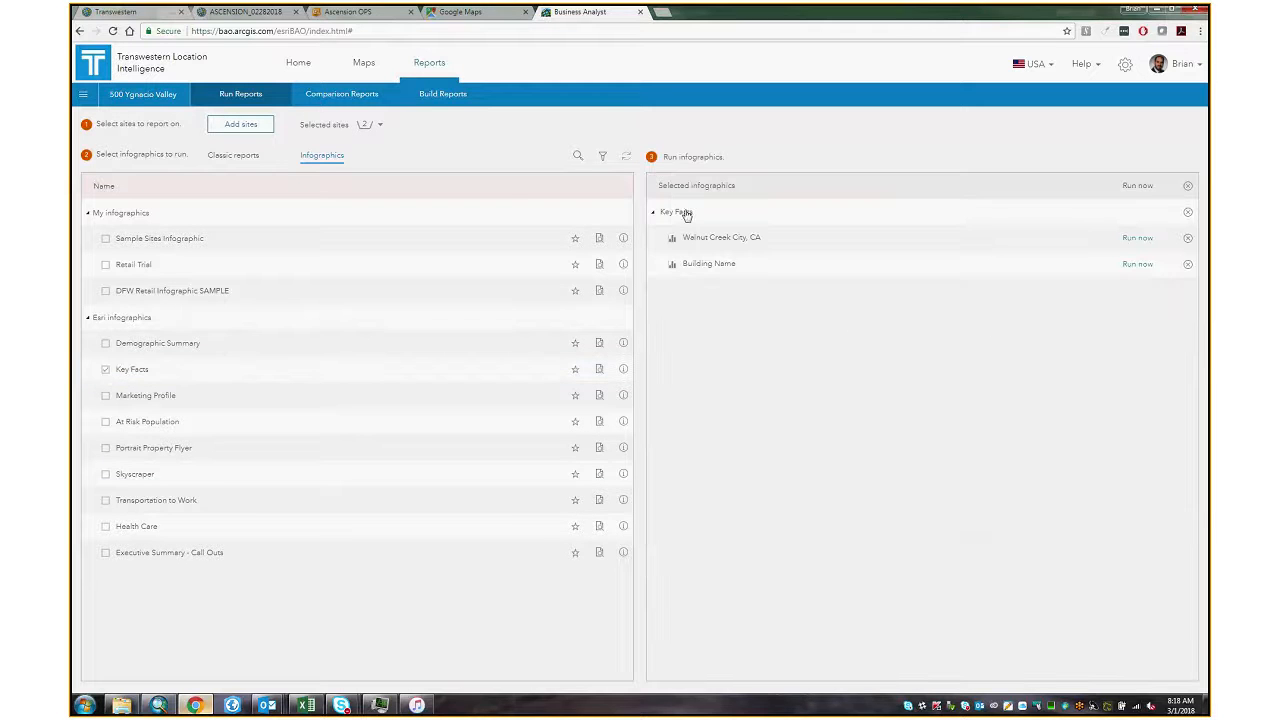
click(1140, 264)
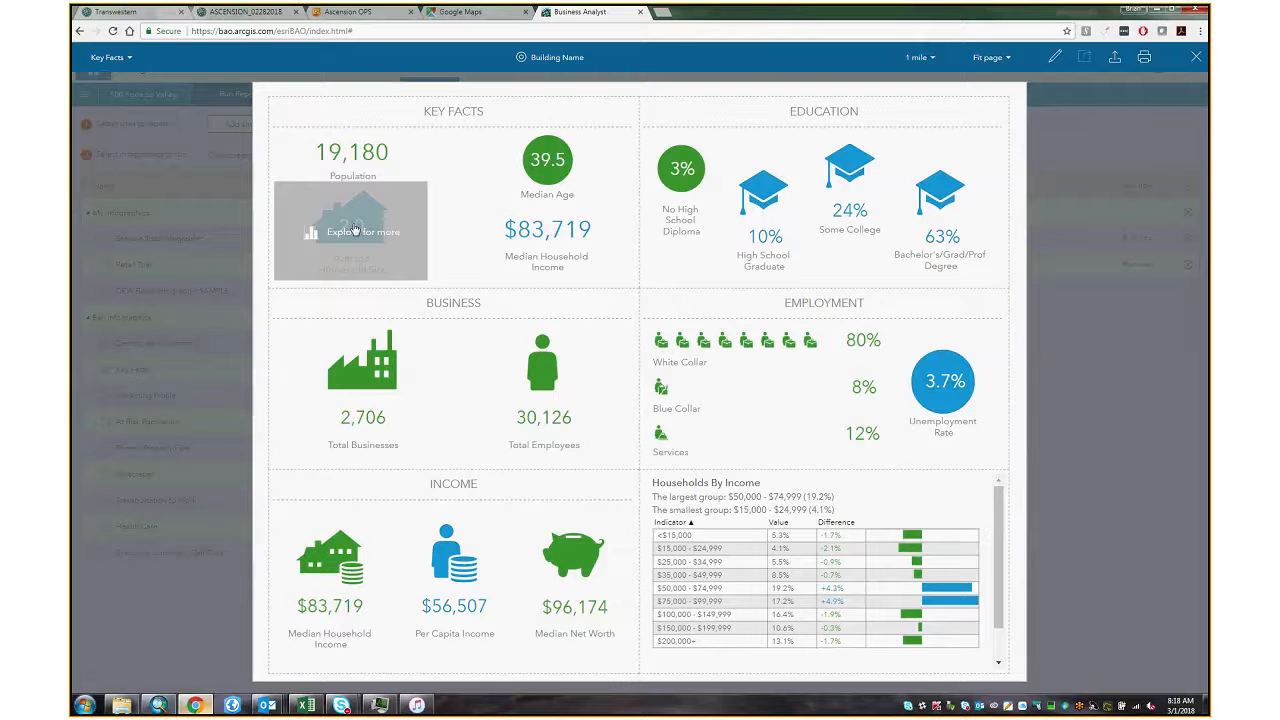
- Review the Key Facts infographic and its PDF export options, then close it without exporting
mouse_move(516, 227)
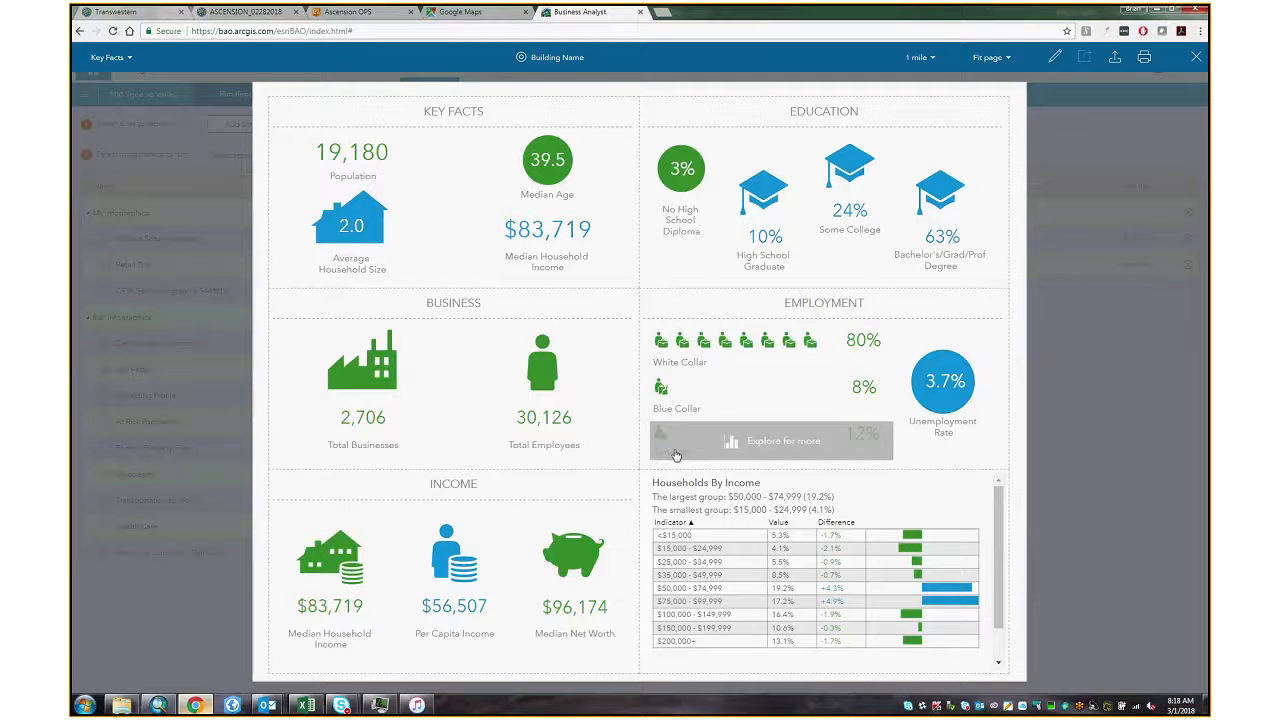
mouse_move(675, 396)
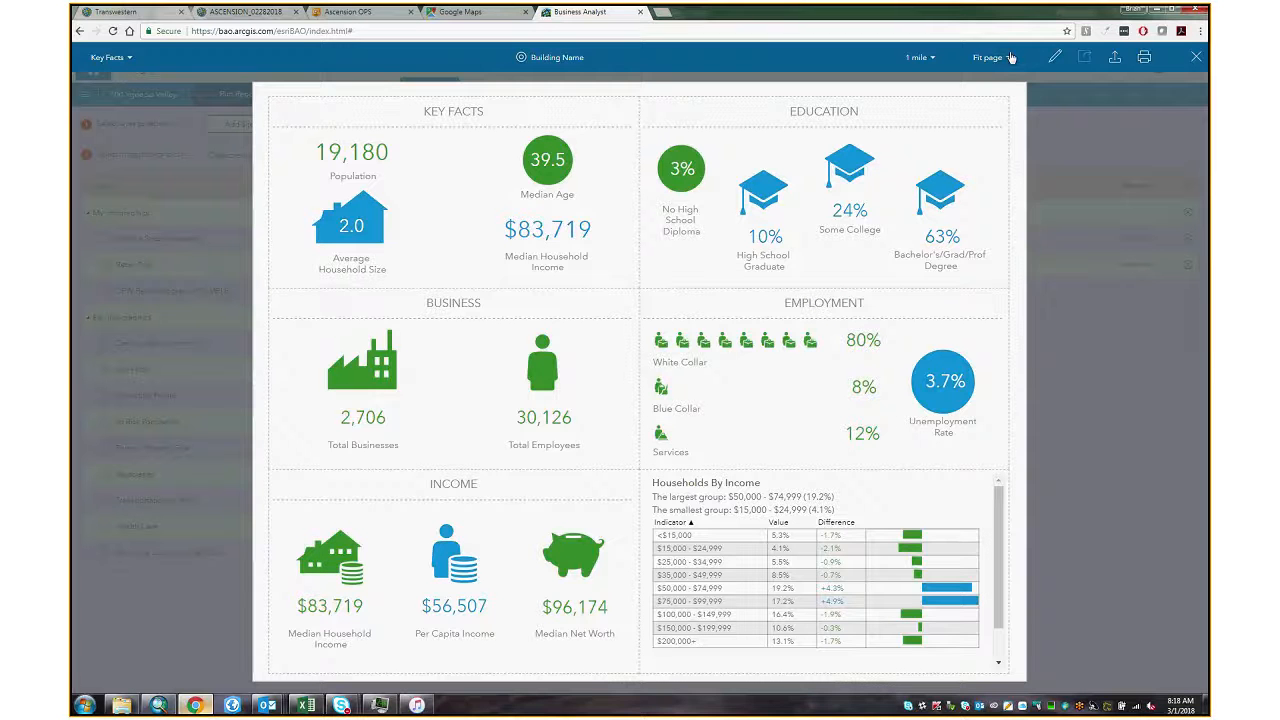
click(1114, 57)
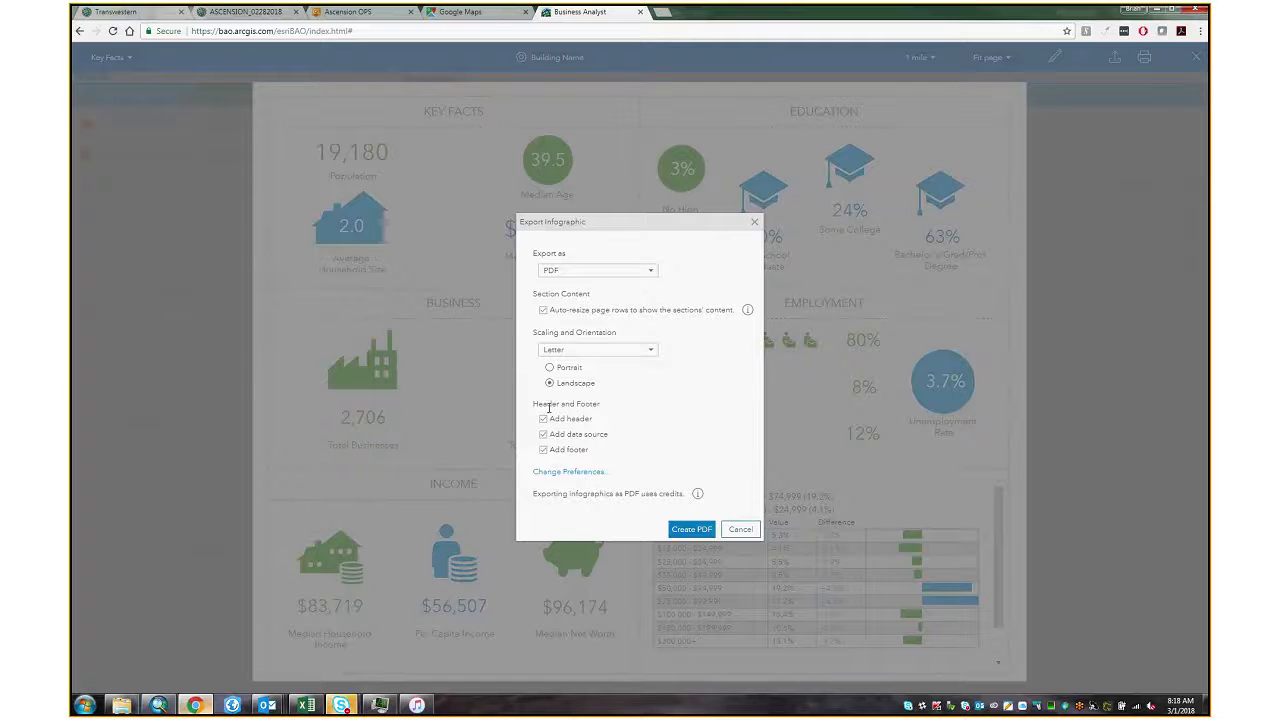
click(740, 530)
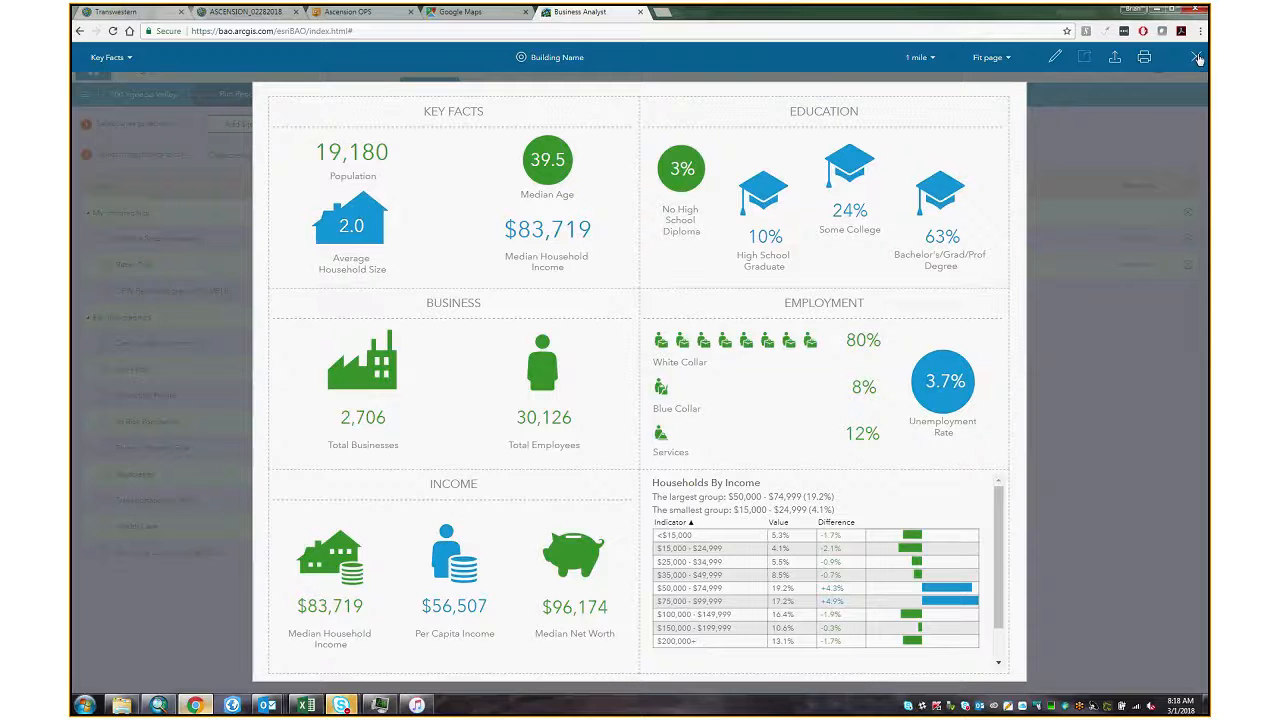
click(1193, 57)
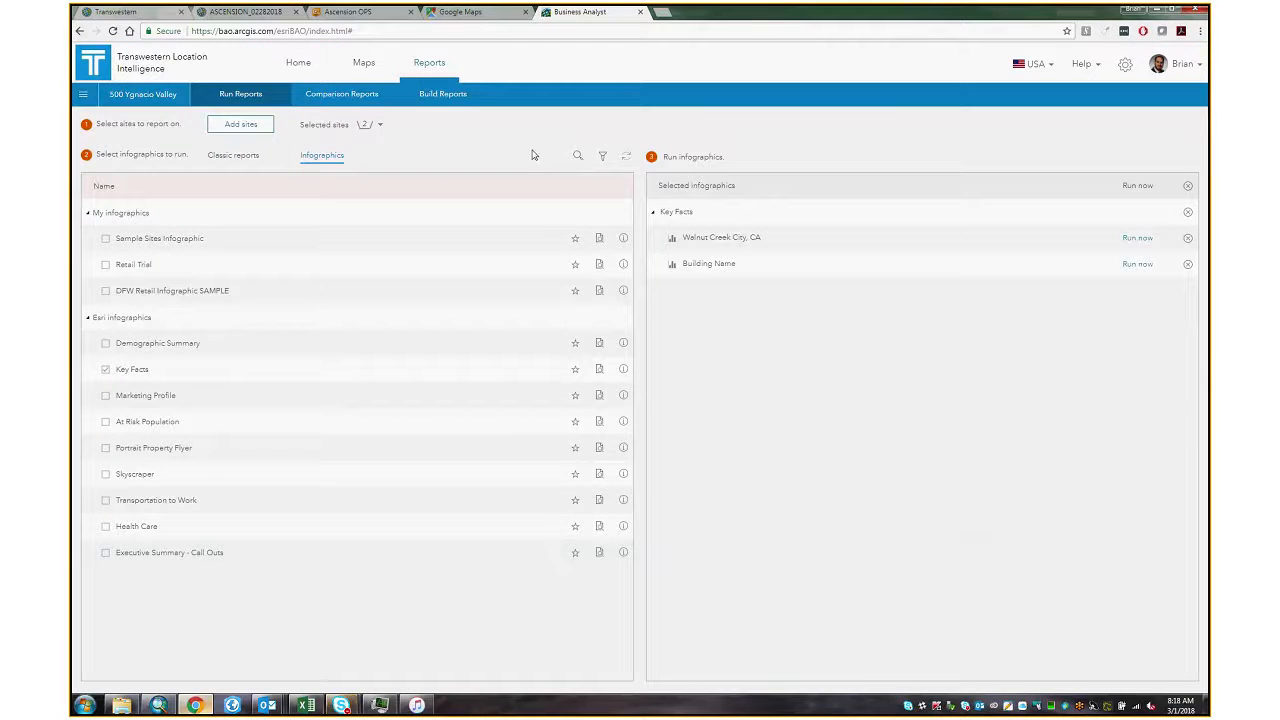
- Start a custom report template built from an existing report or sections of existing reports
click(430, 98)
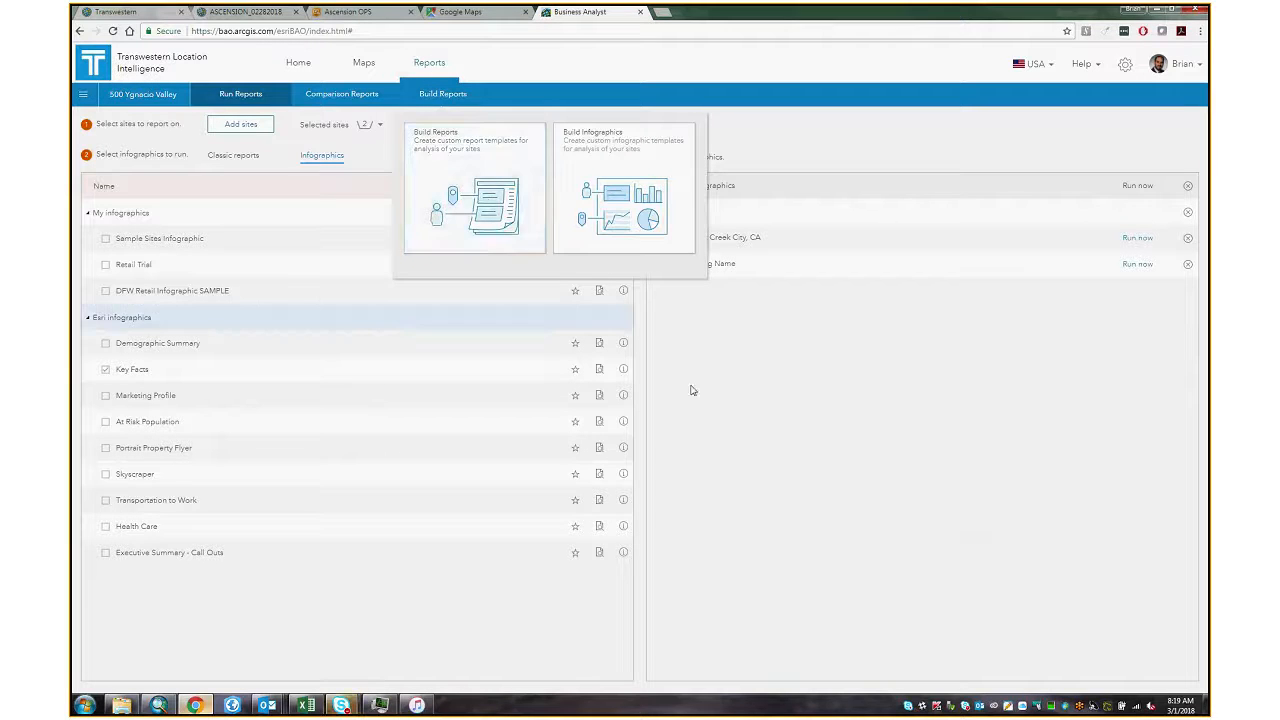
click(453, 204)
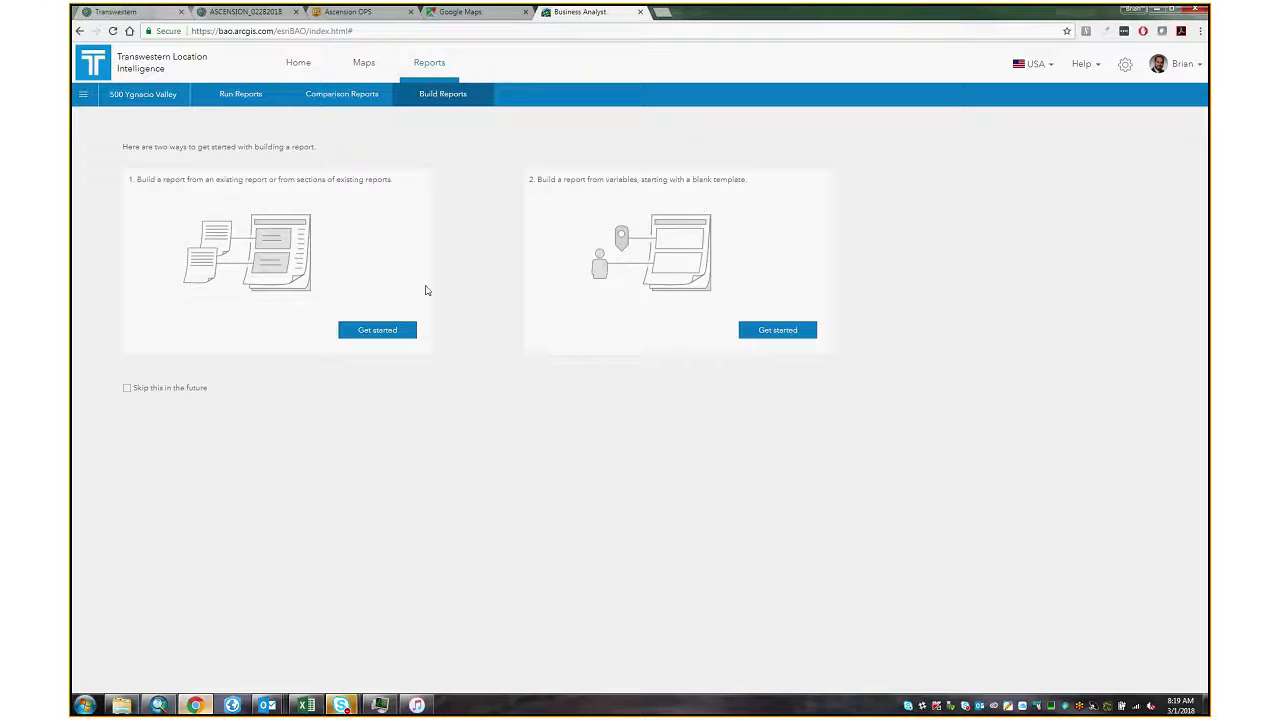
click(396, 333)
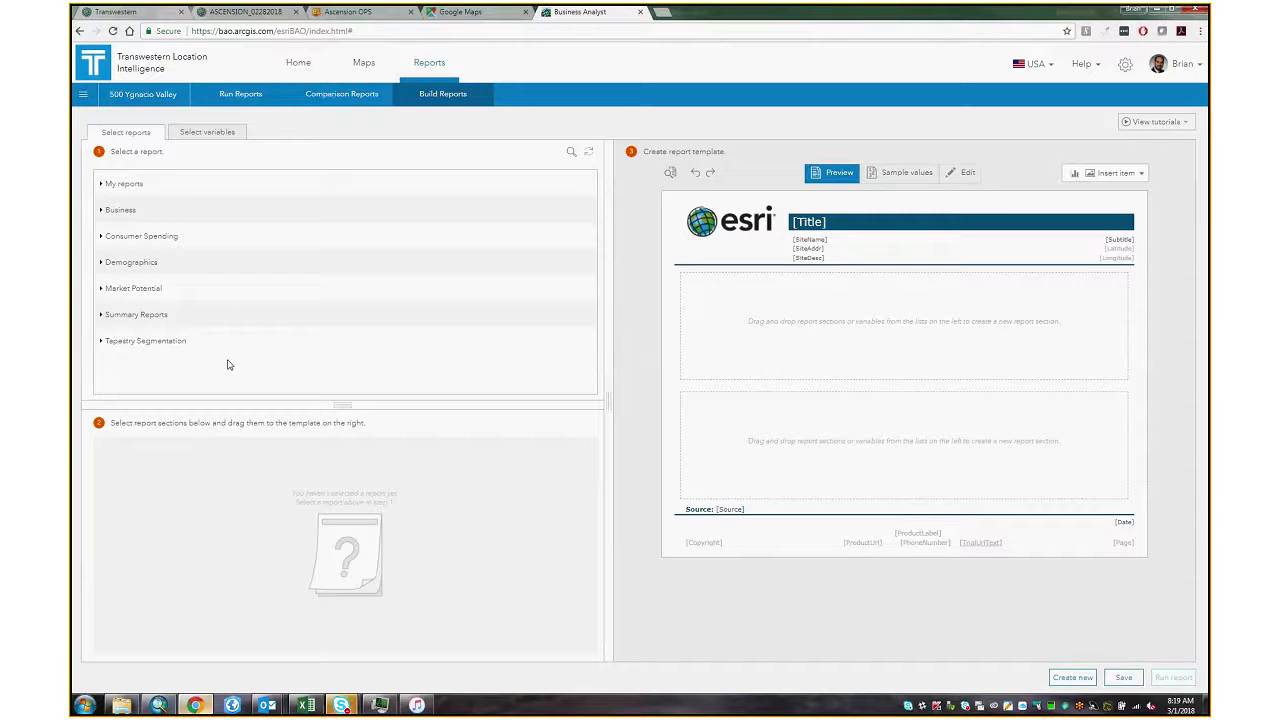
- Add the Population and Households section of the Housing Profile demographics report to the blank report template
click(119, 290)
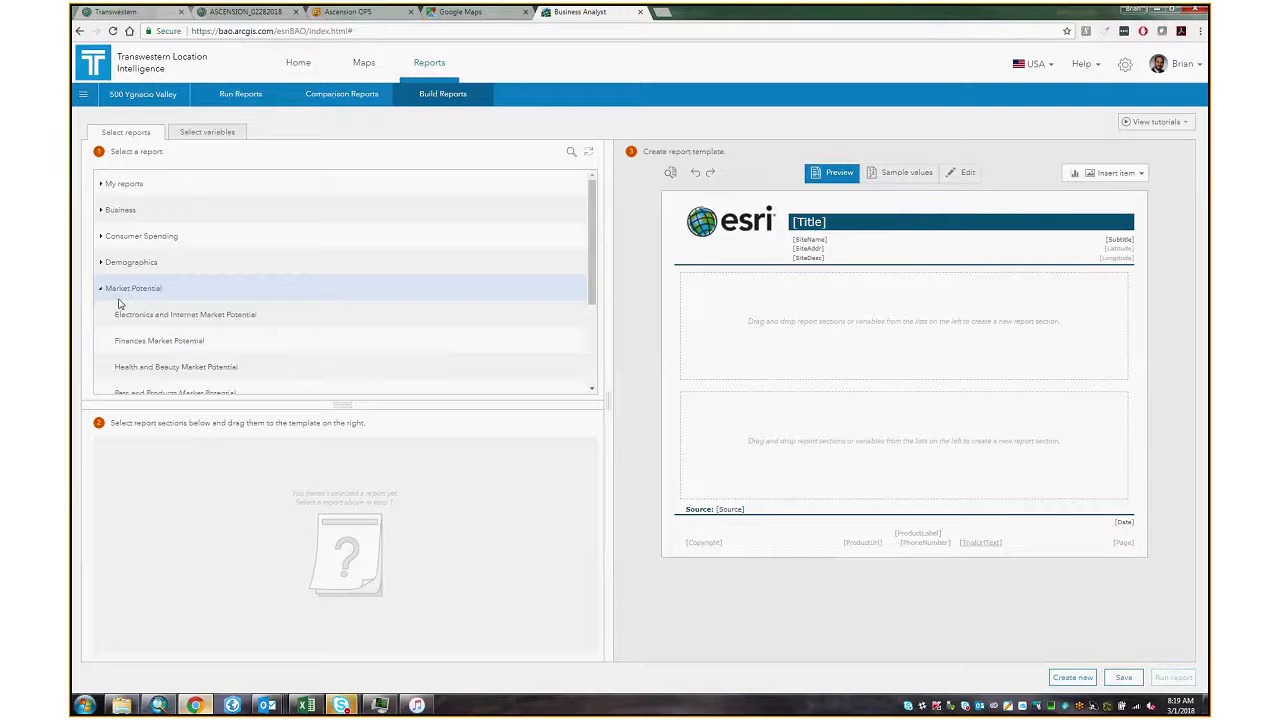
scroll(128, 295, down, 2)
scroll(110, 295, up, 2)
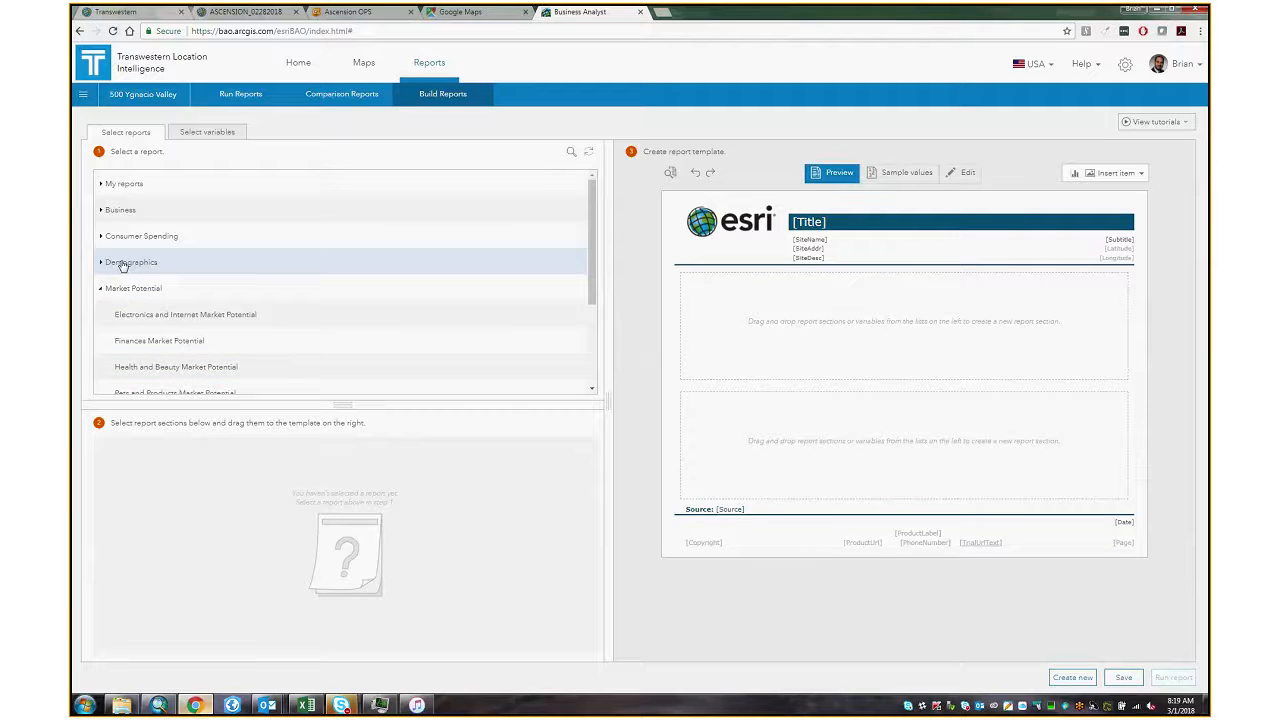
click(122, 265)
scroll(174, 354, down, 5)
scroll(165, 346, down, 1)
click(163, 335)
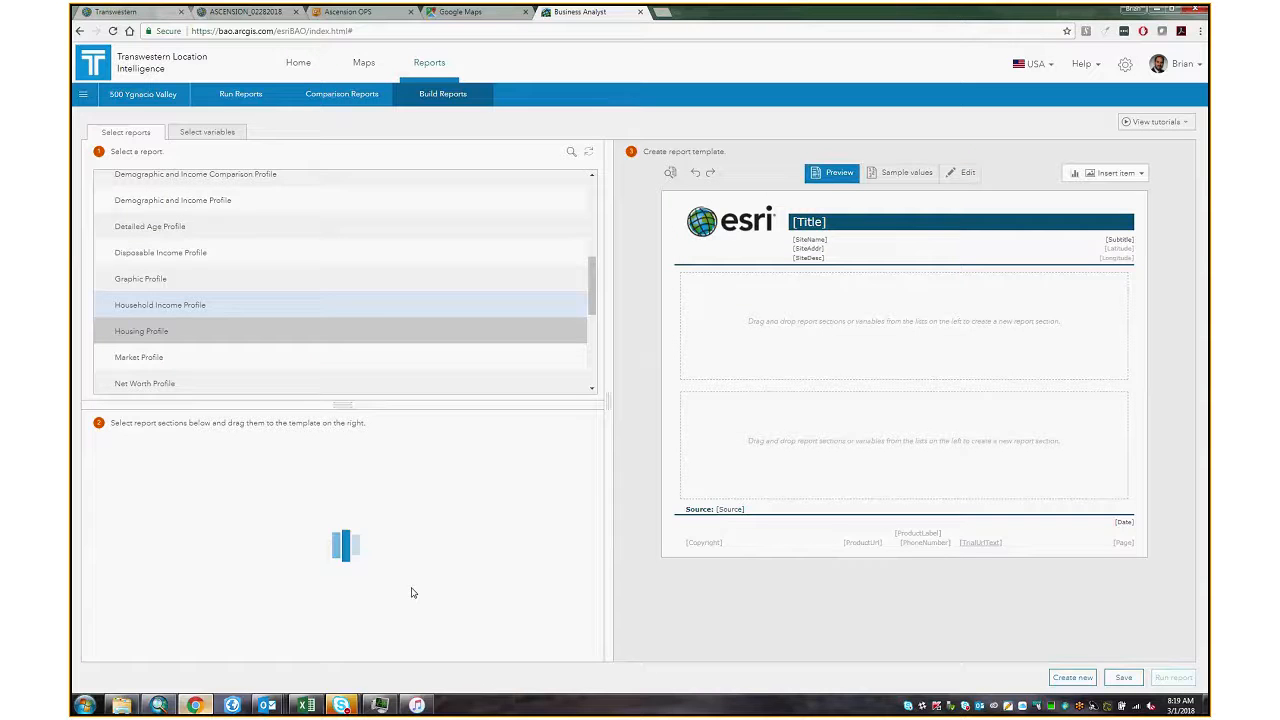
drag(270, 583, 800, 325)
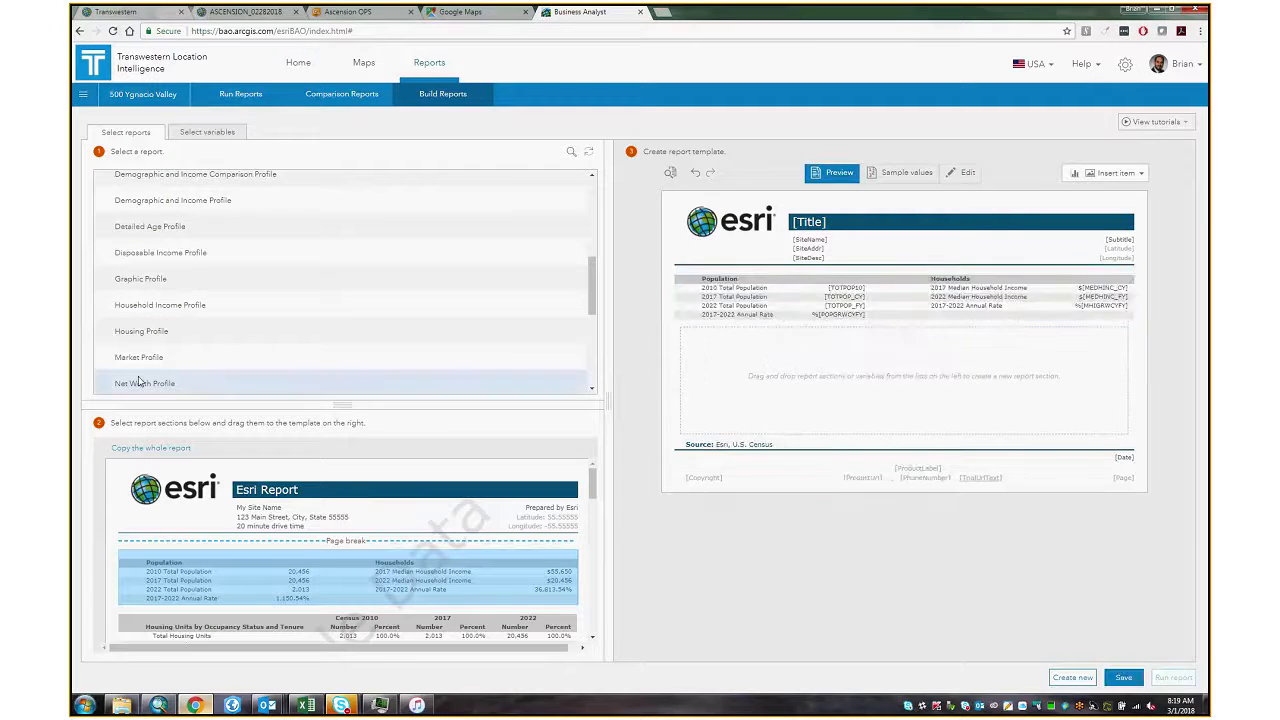
- Add the fine dining section of the Restaurant Market Potential report below the population section and show the template with sample values
scroll(140, 381, down, 5)
click(286, 303)
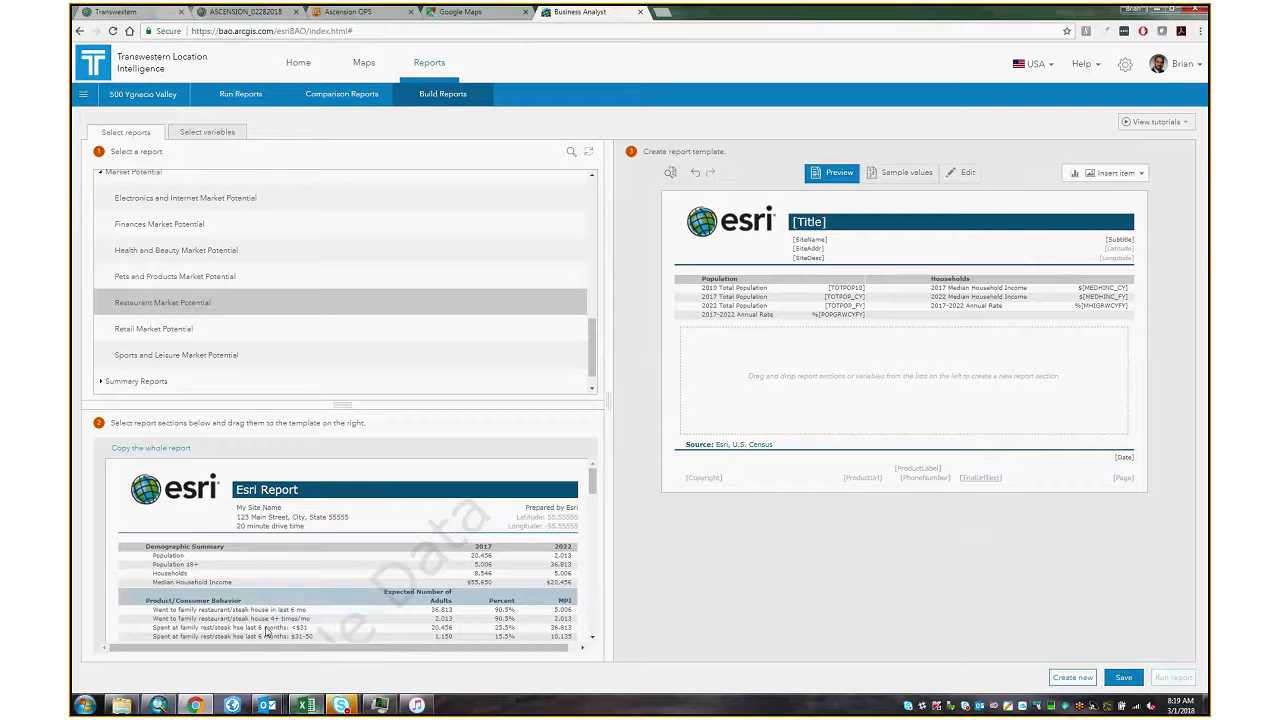
scroll(237, 600, down, 15)
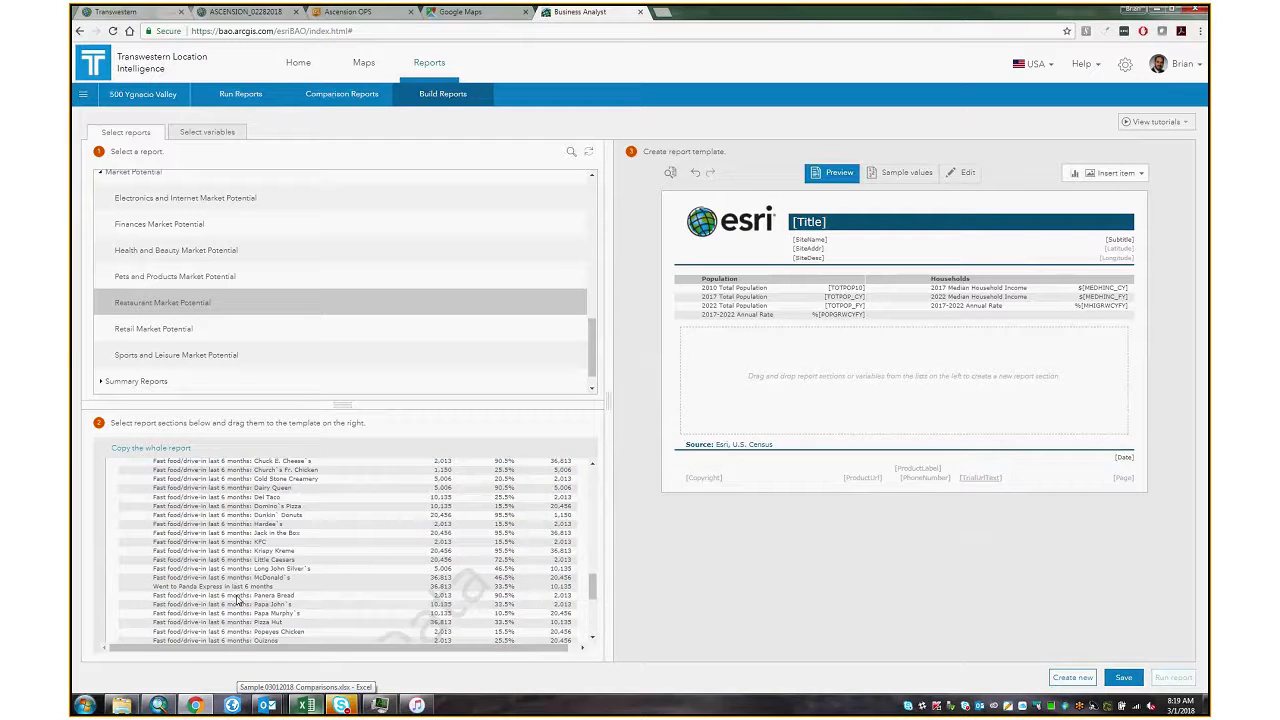
drag(236, 537, 914, 386)
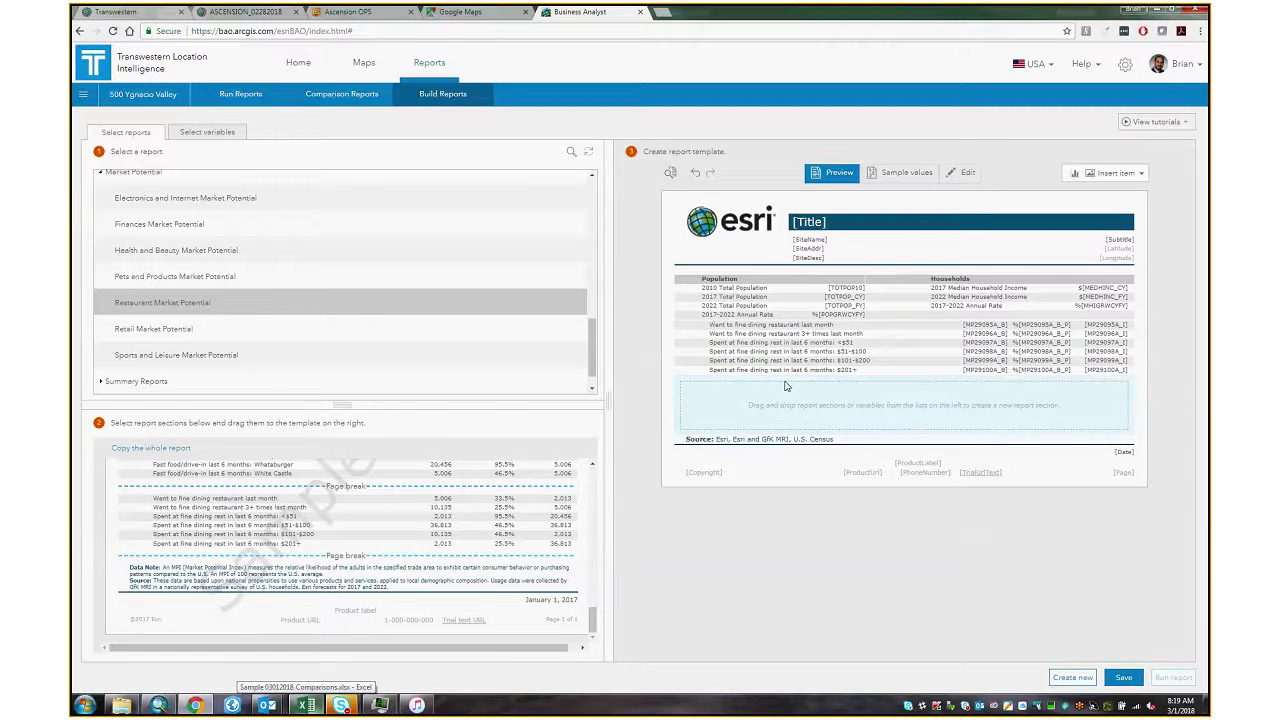
click(897, 176)
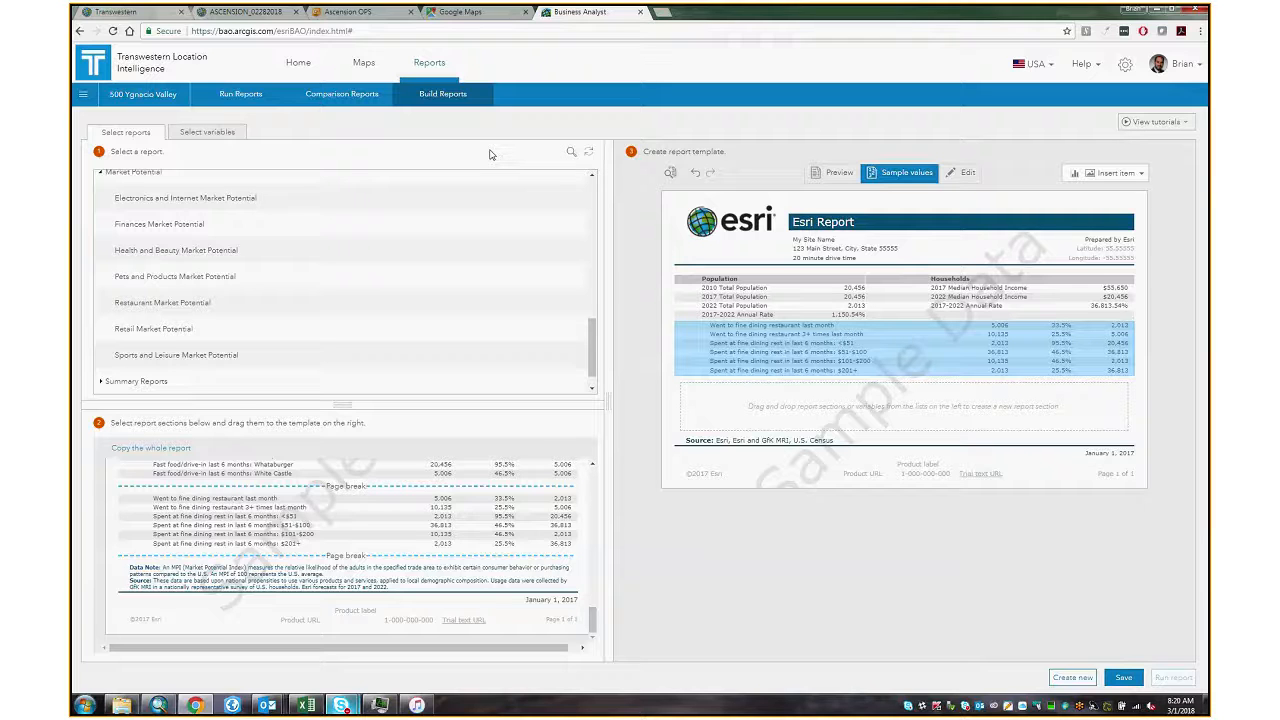
- Search the web for "esri training" in a new browser tab and open the Esri Training site
click(664, 13)
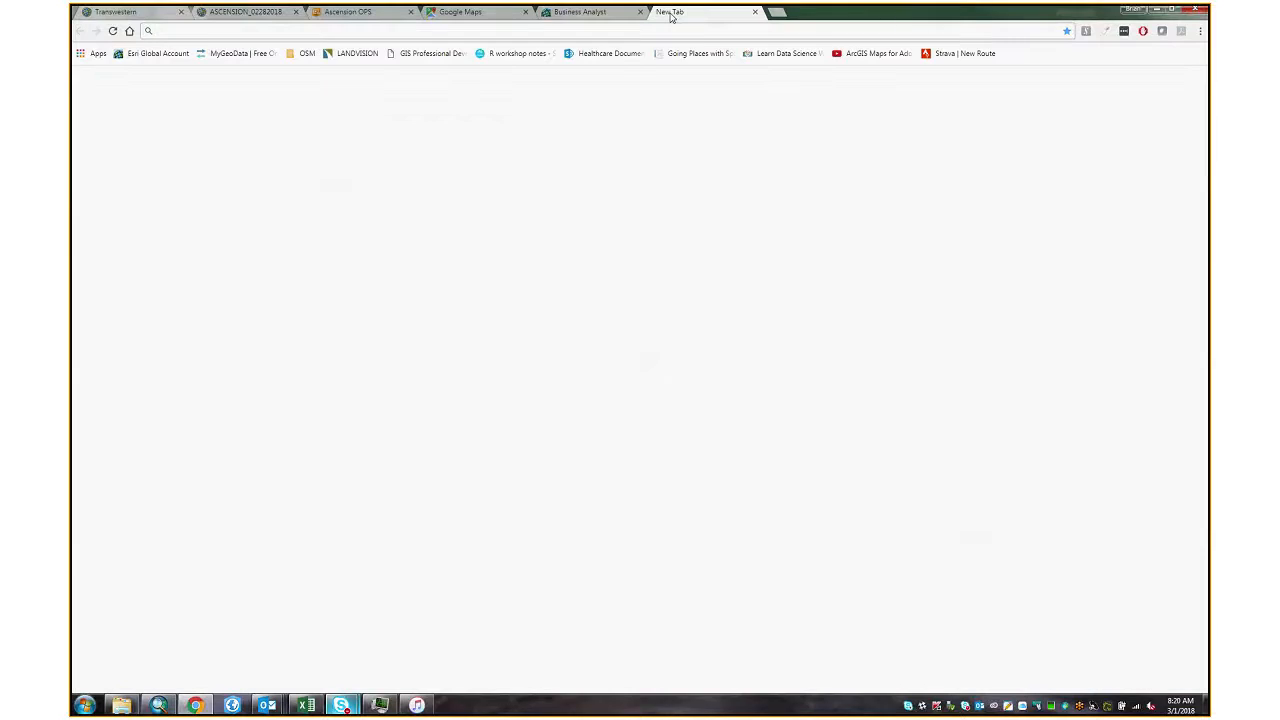
text(e)
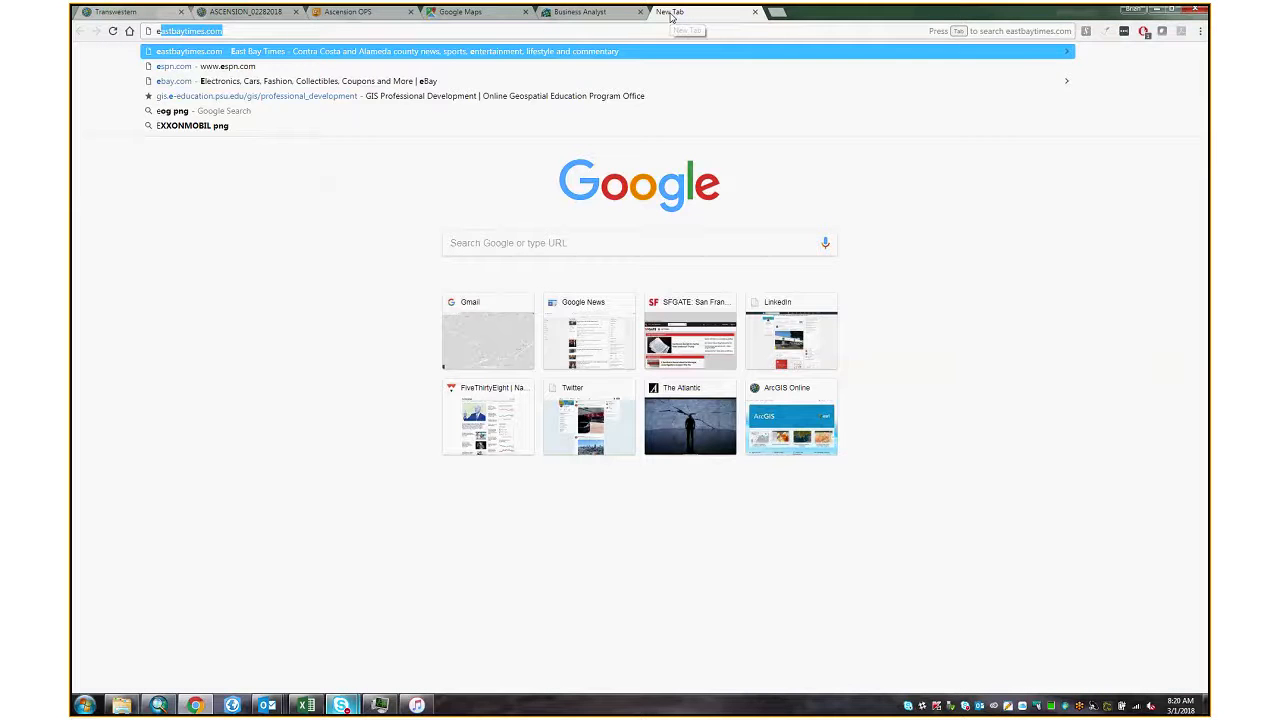
text(sri training)
key(Return)
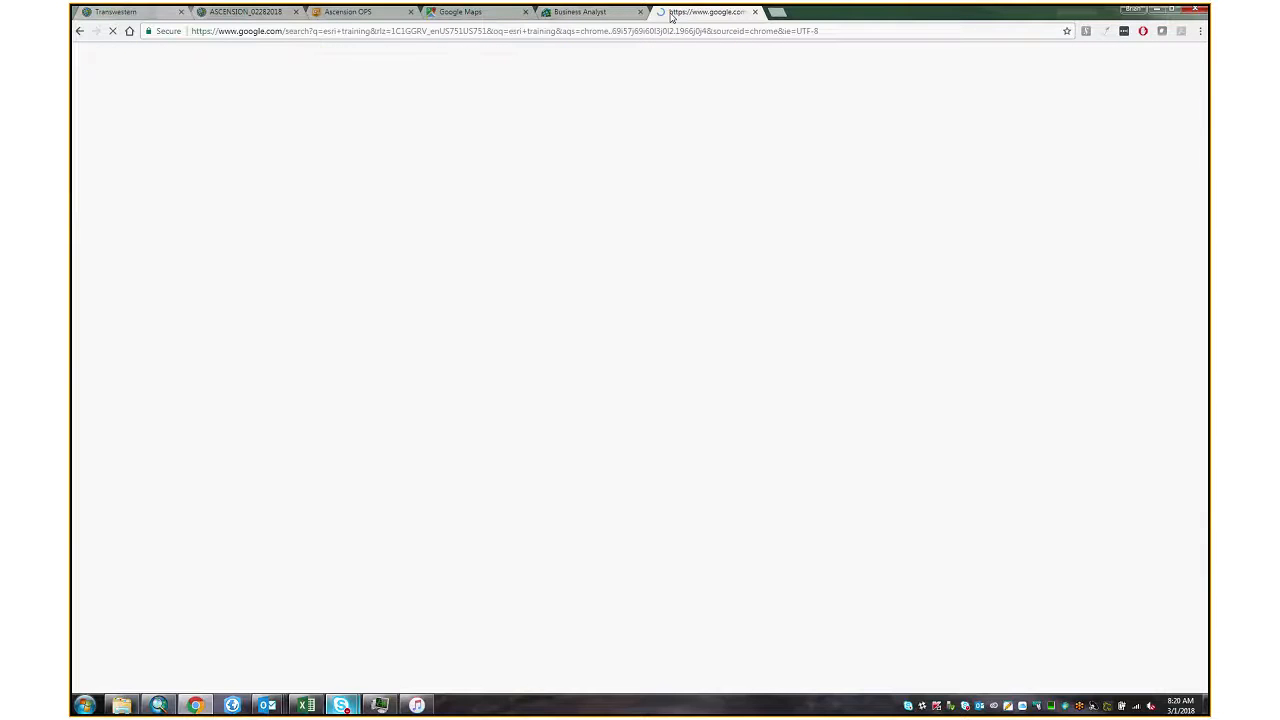
click(278, 202)
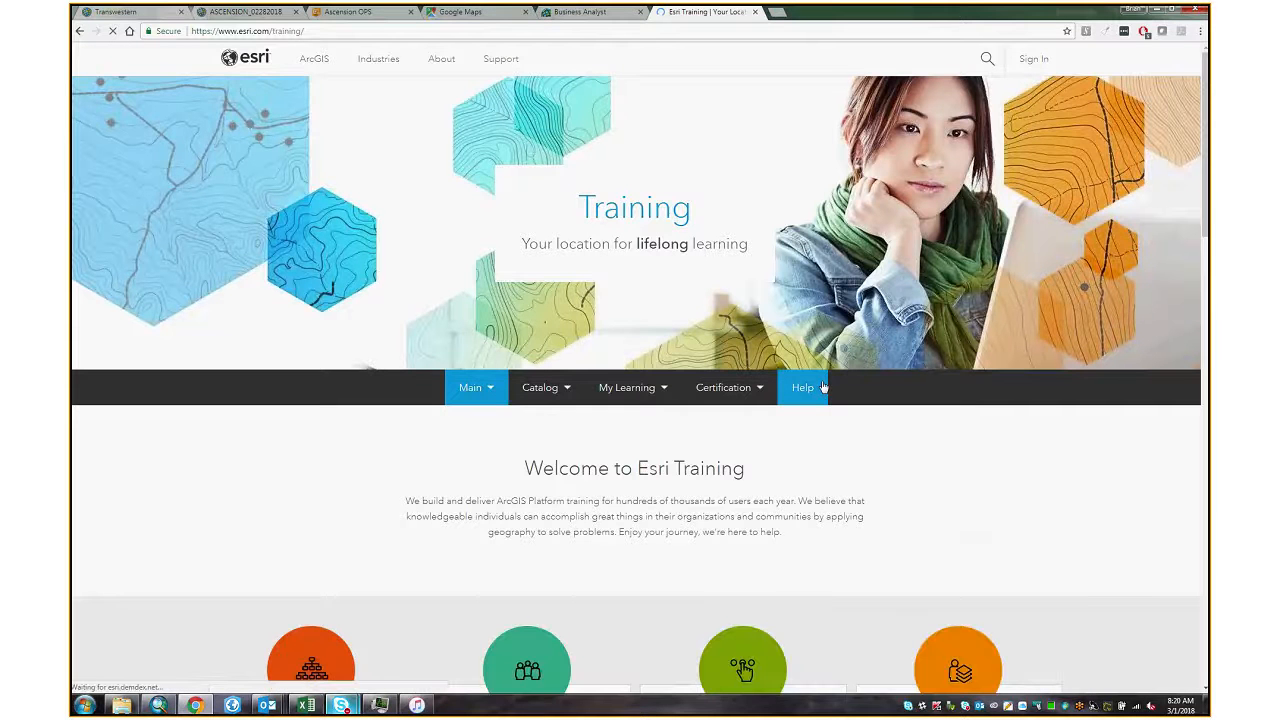
- Open the entire training catalog and limit it to courses available with maintenance and free training
scroll(822, 387, down, 3)
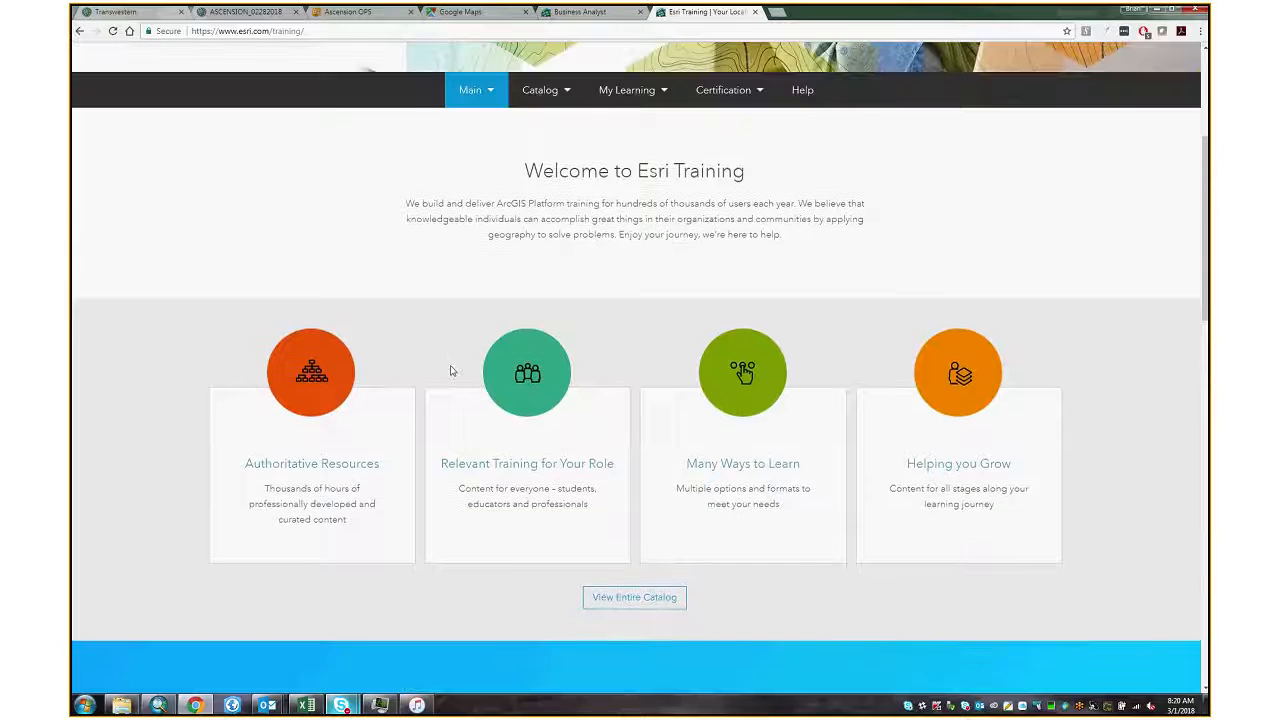
scroll(708, 492, down, 3)
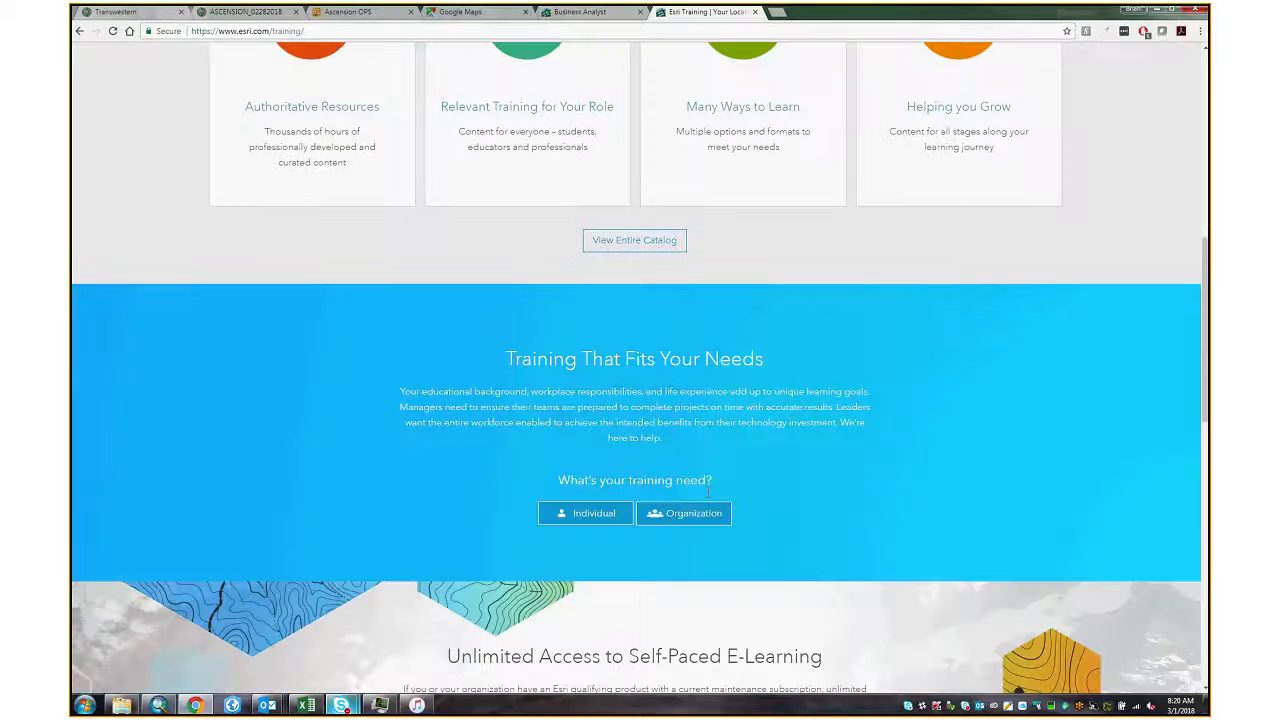
click(637, 244)
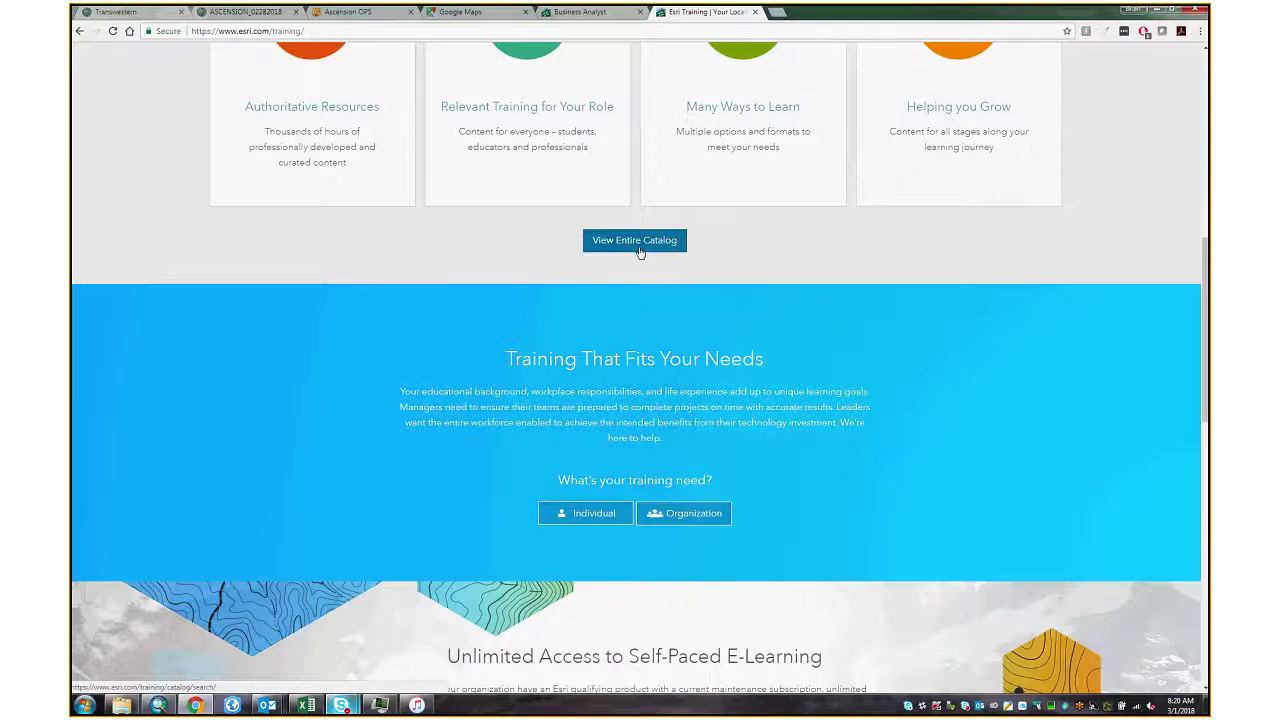
click(217, 267)
click(364, 268)
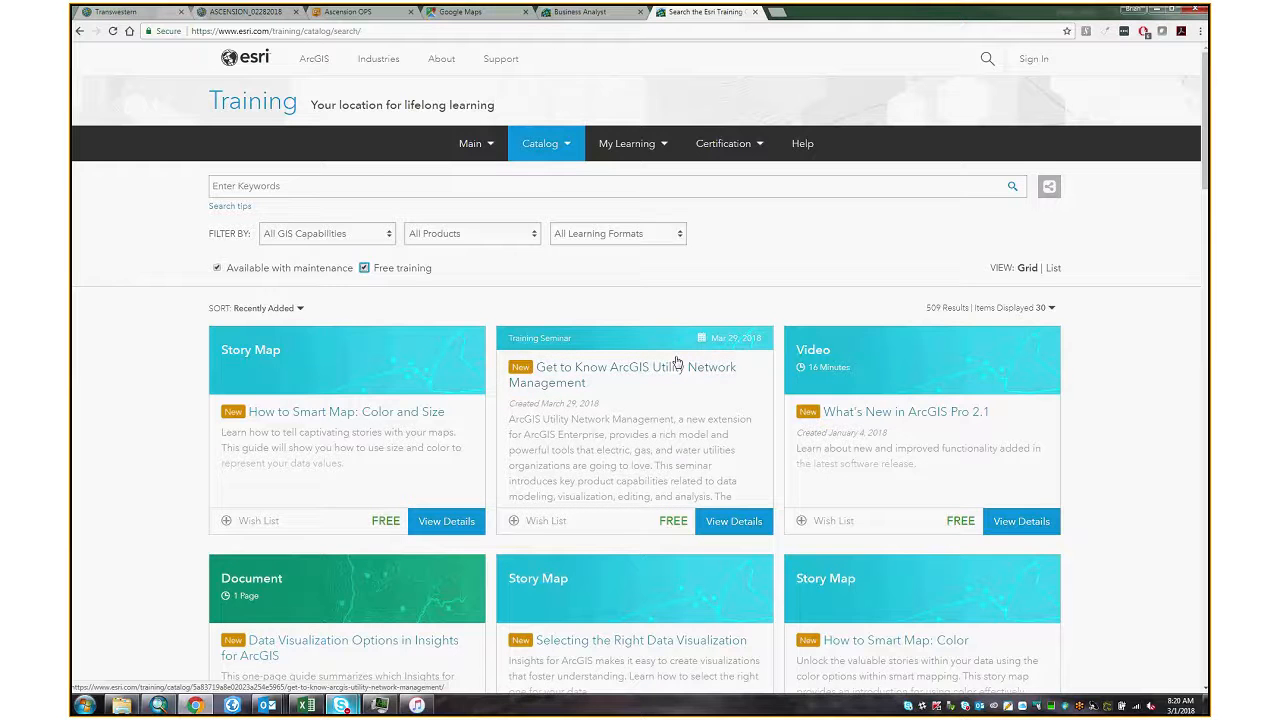
- Filter the catalog by the ArcGIS Business Analyst product, review the listed courses, and close the training site
click(475, 234)
click(485, 497)
click(610, 235)
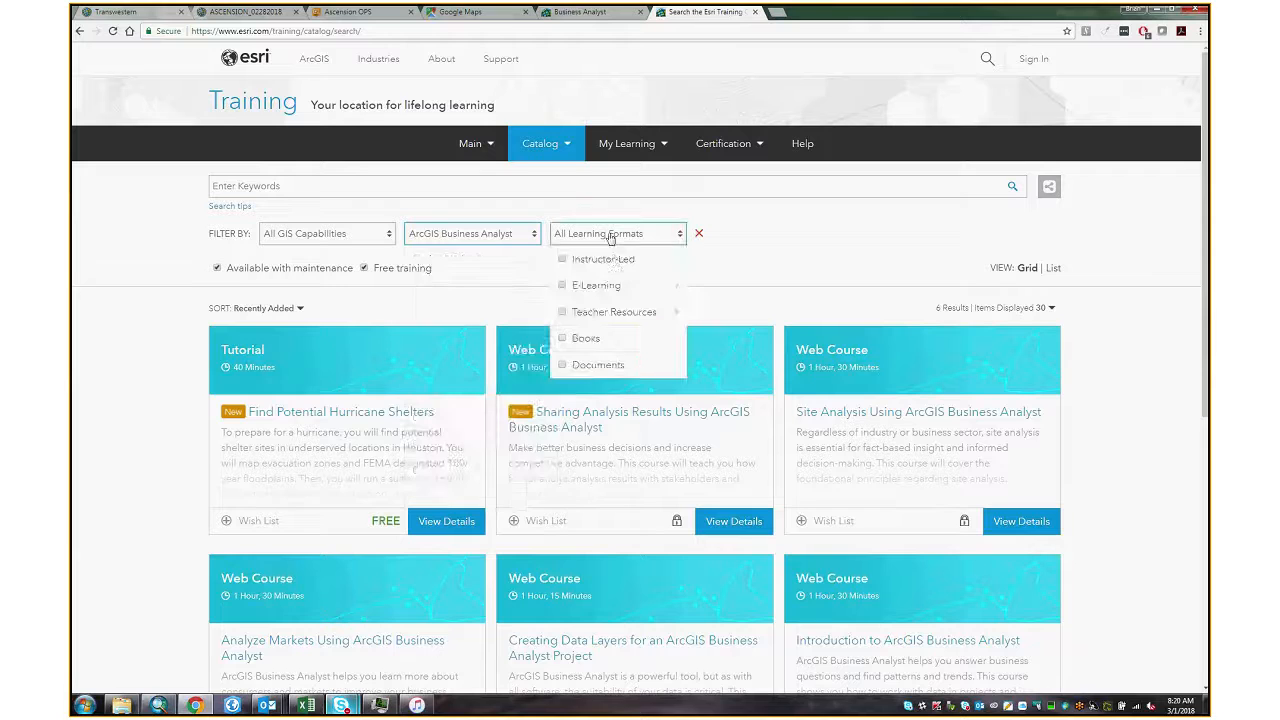
scroll(186, 381, down, 3)
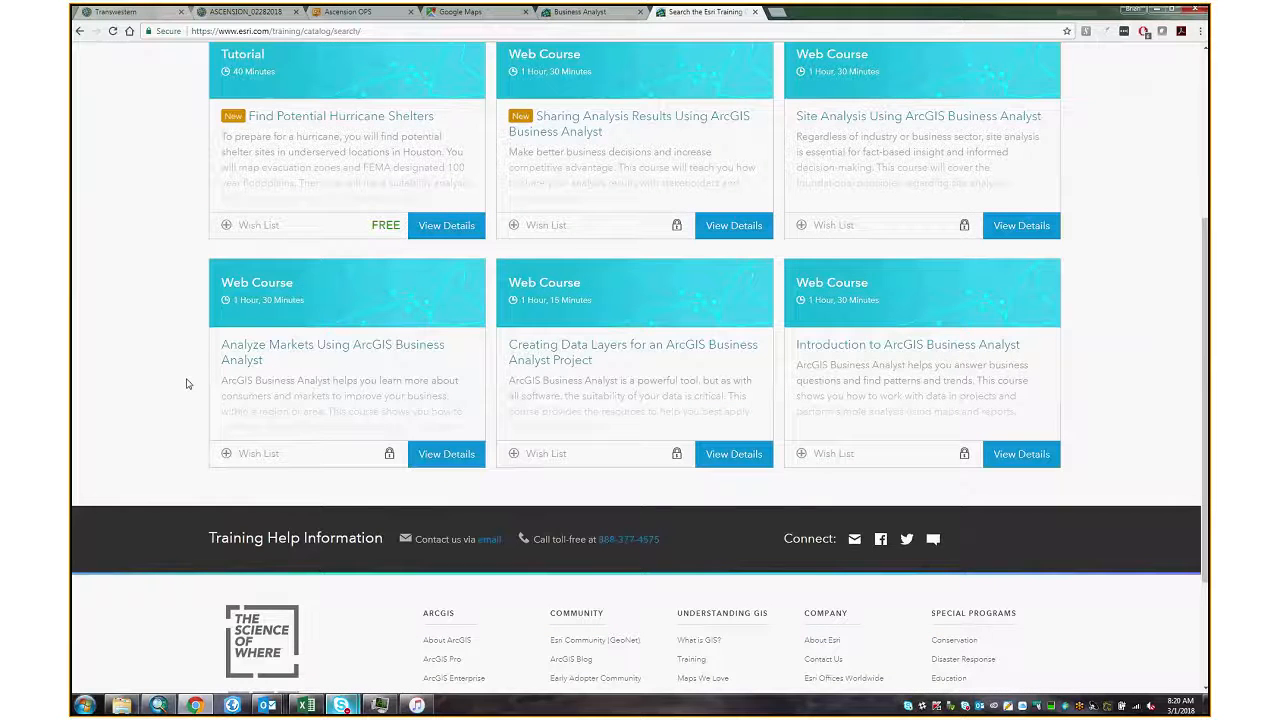
scroll(552, 367, up, 1)
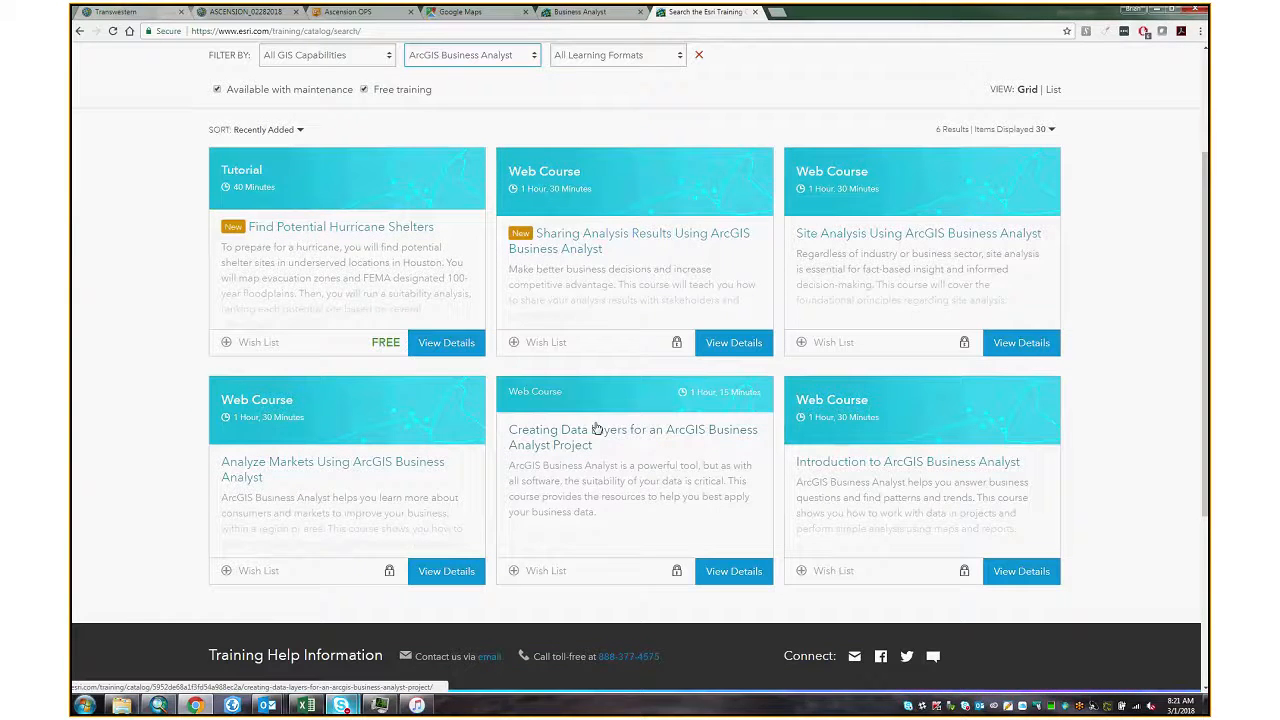
scroll(596, 428, up, 2)
scroll(232, 512, up, 1)
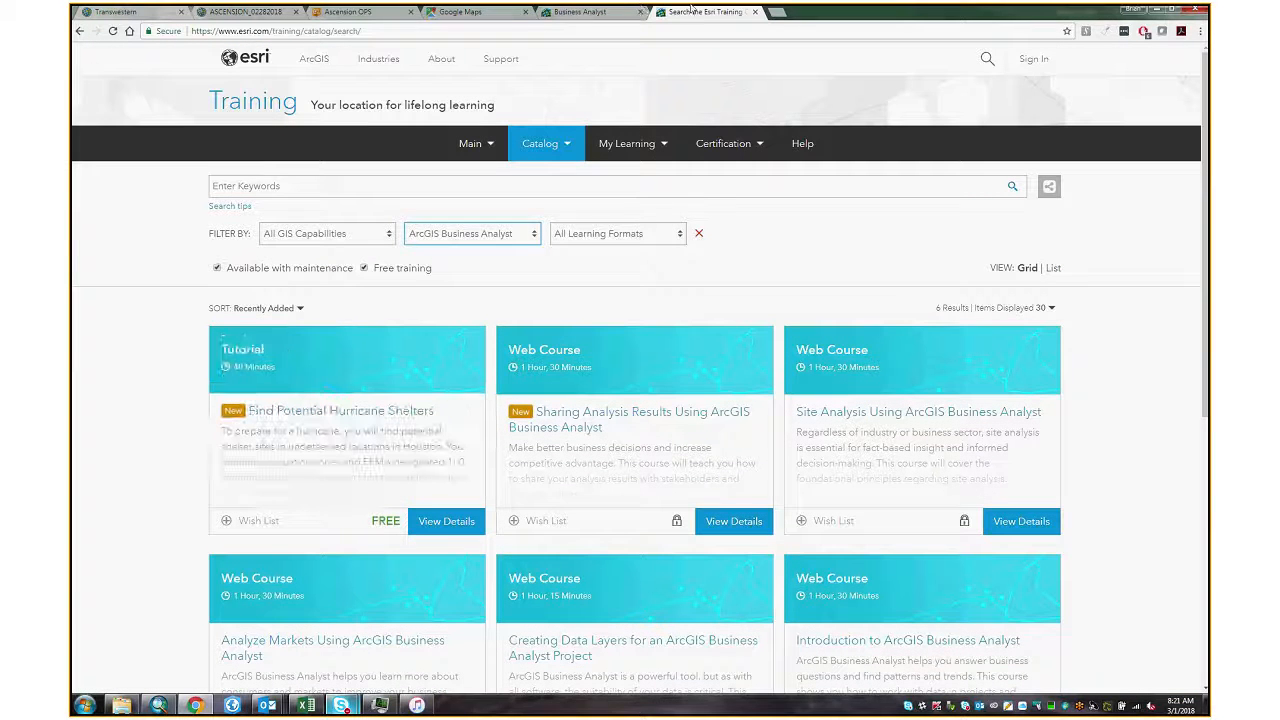
click(755, 12)
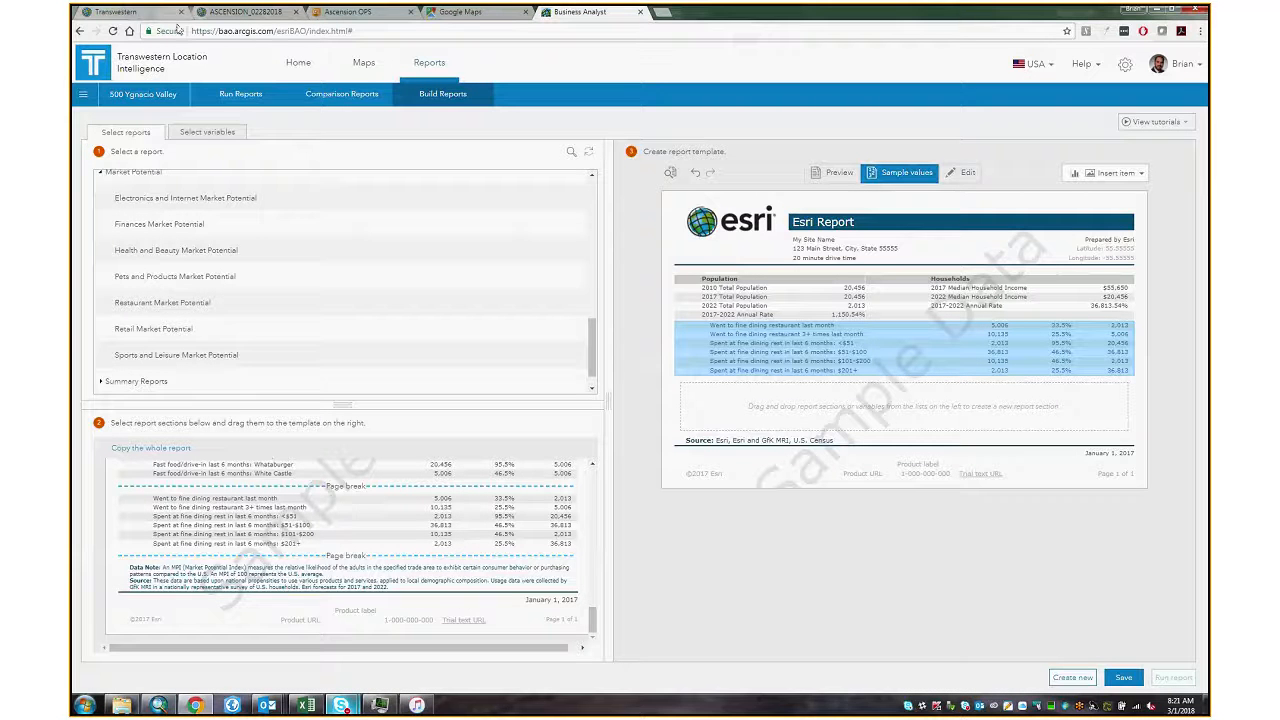
- Switch to the Transwestern ArcGIS Online organization page and sign out of the account
click(129, 14)
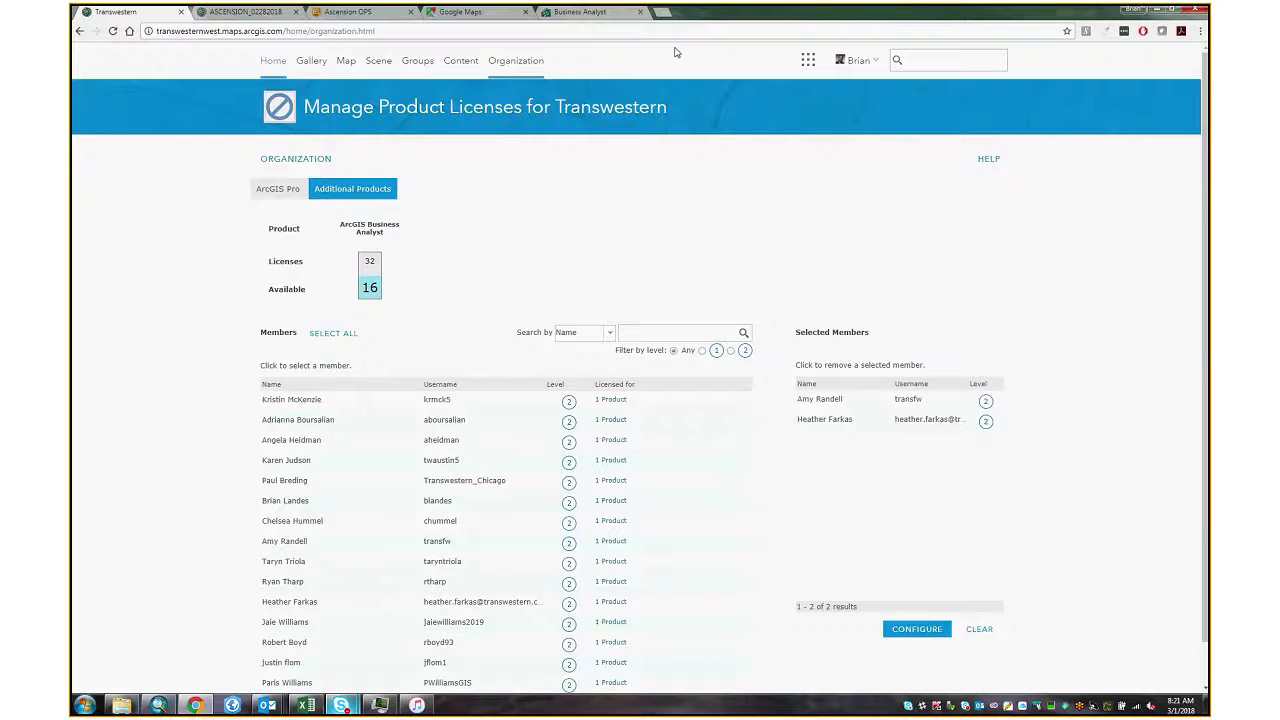
click(865, 63)
click(776, 247)
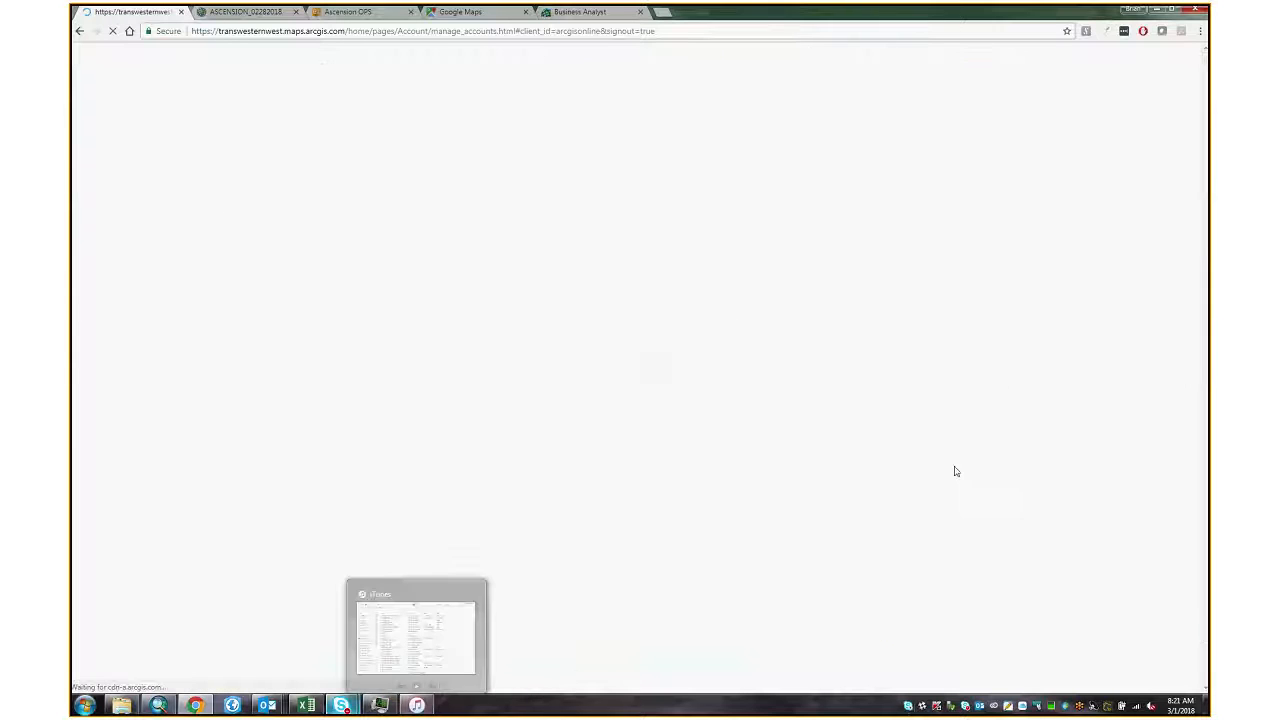
- Go to arcgis.com and sign in with the prefilled account credentials, choosing to stay signed in
click(433, 31)
text(arcgis.com)
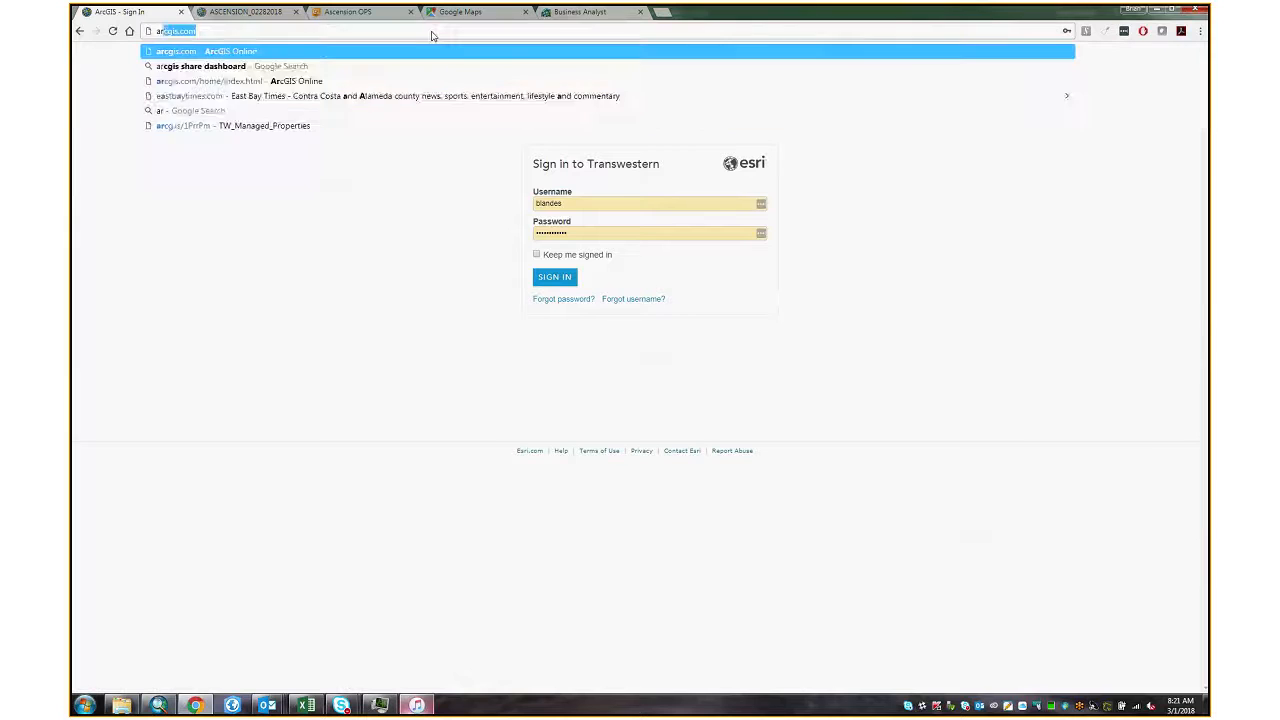
key(Return)
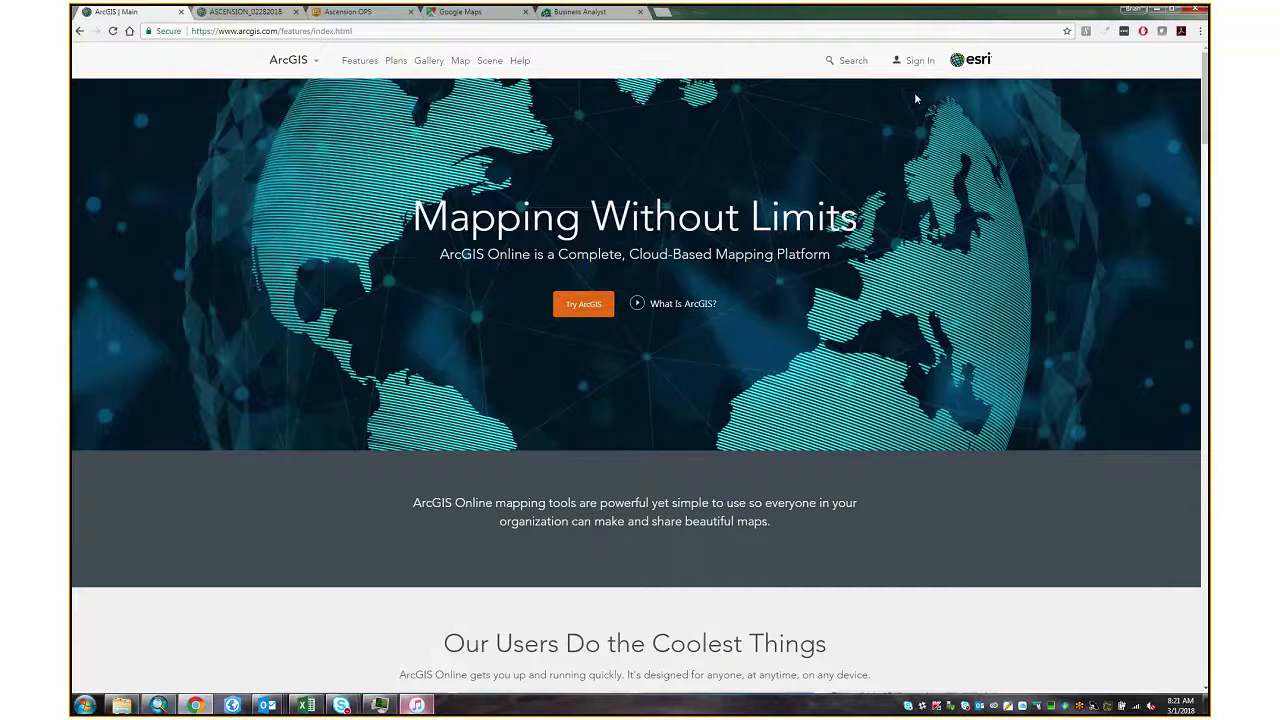
click(914, 60)
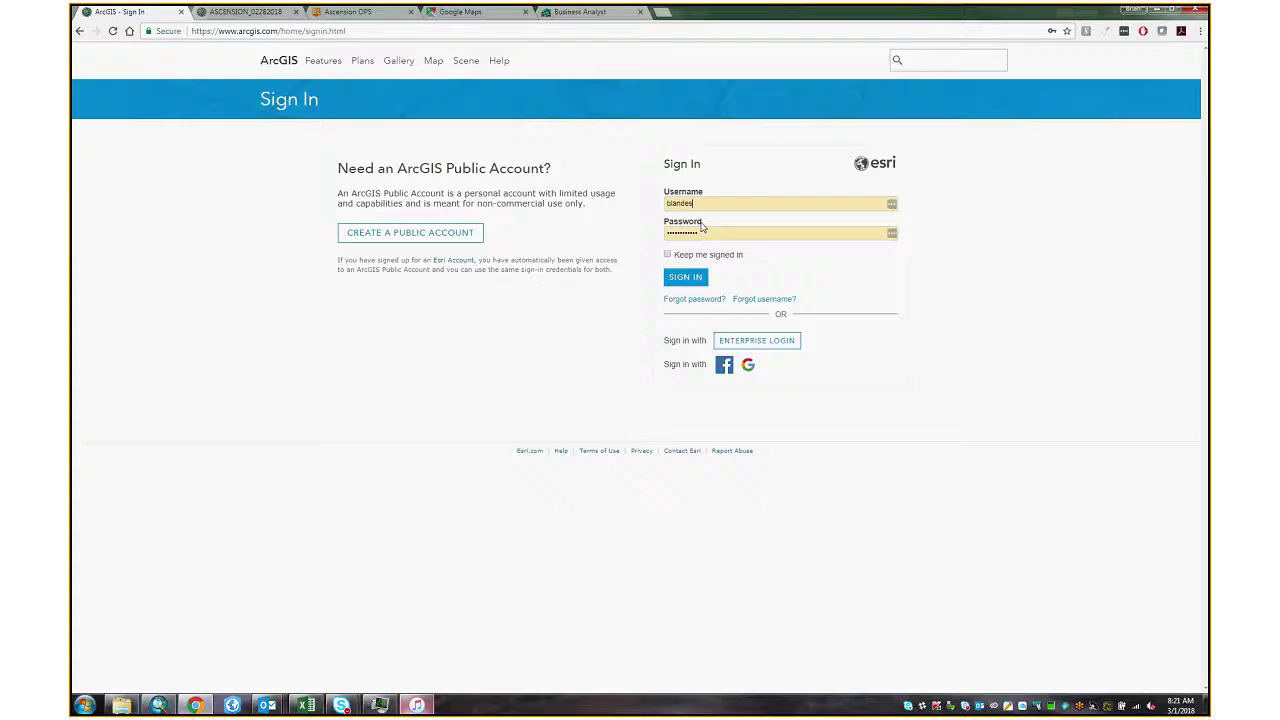
click(708, 256)
click(688, 277)
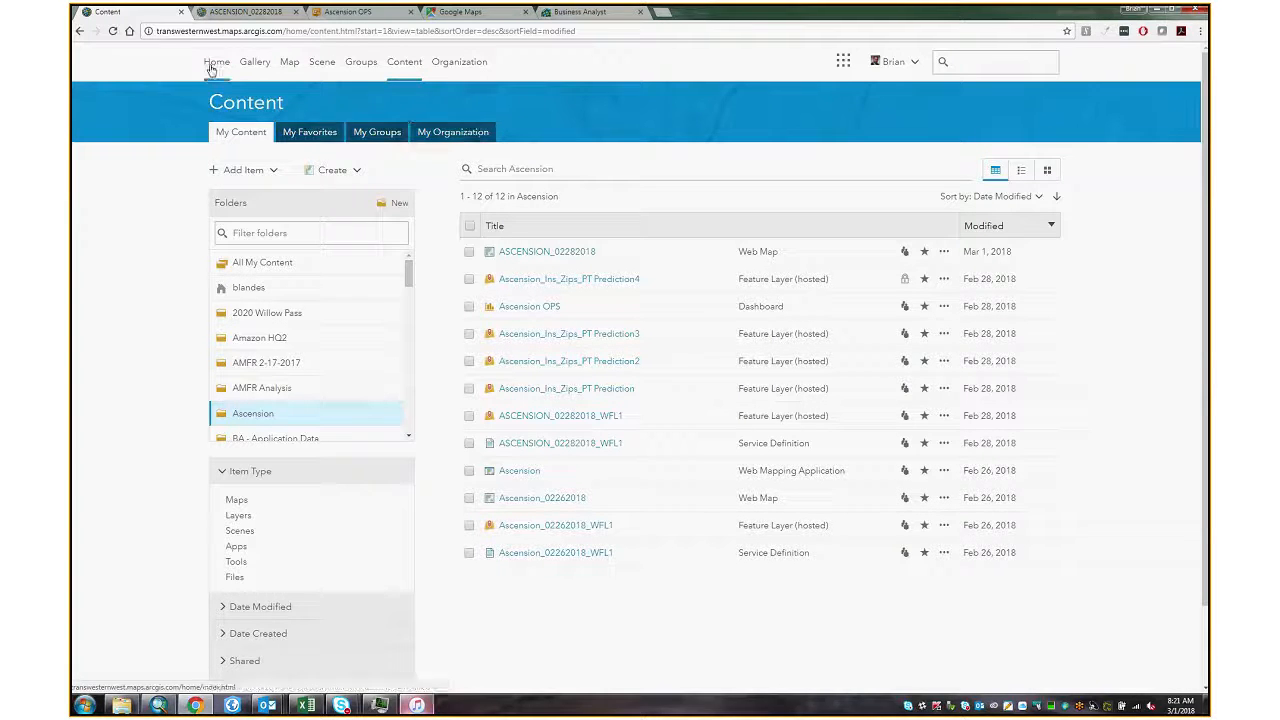
- Open the map viewer and start adding a layer from a file, bringing up the file chooser
click(287, 64)
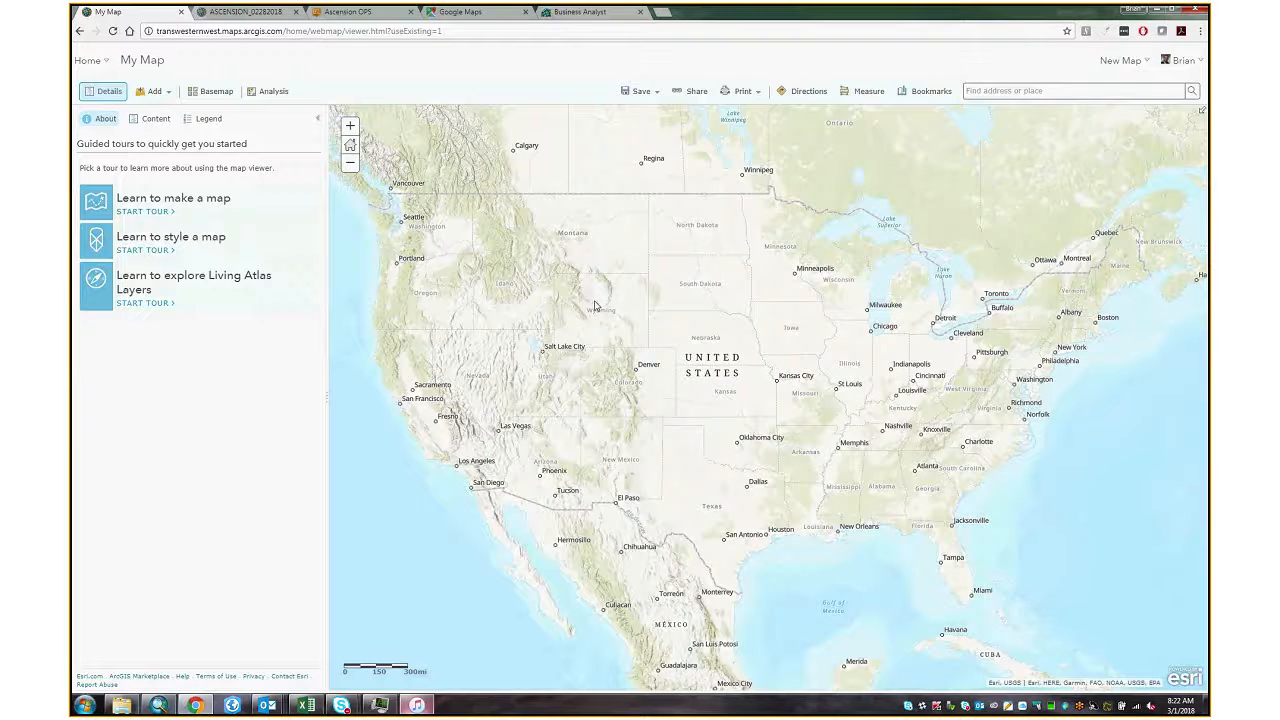
click(152, 91)
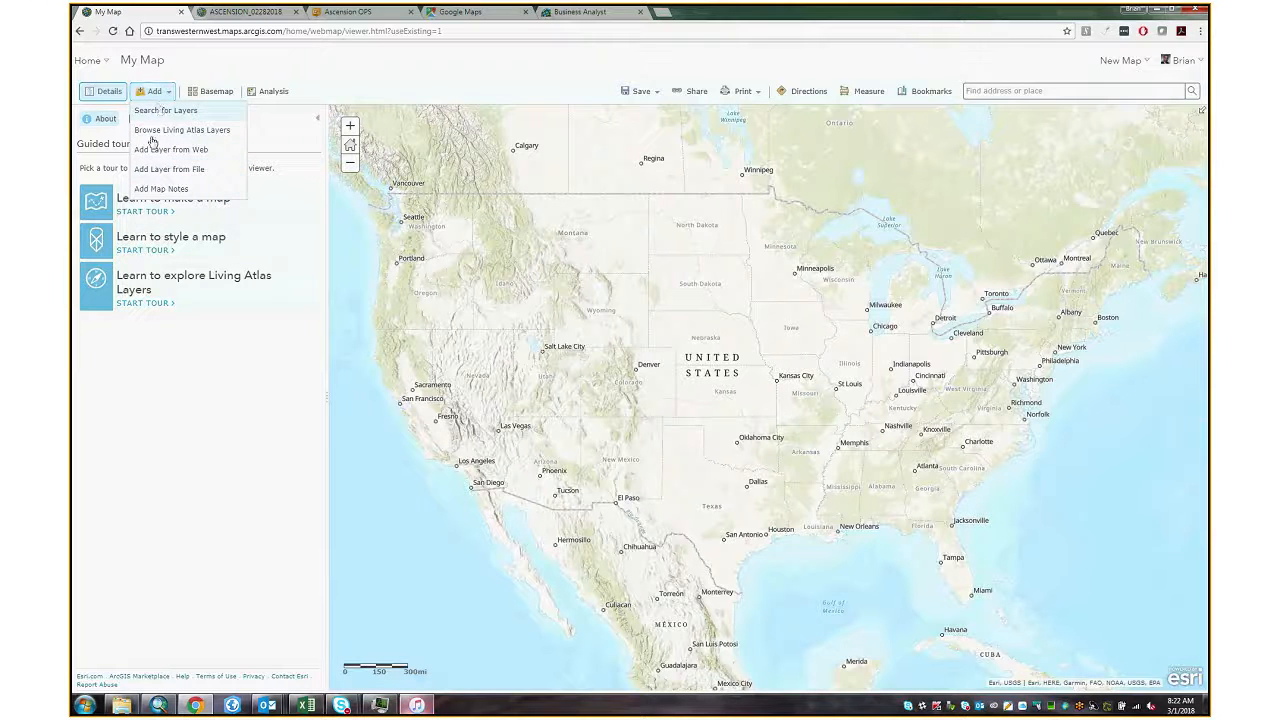
click(167, 170)
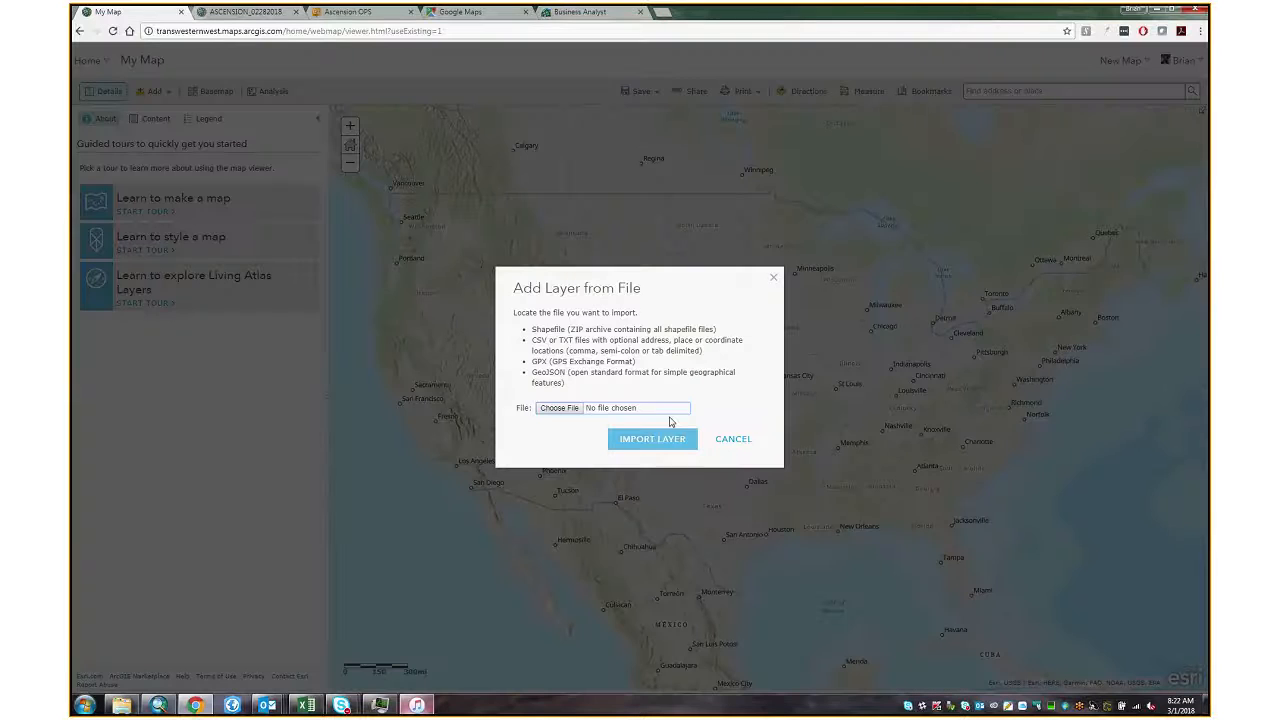
click(562, 409)
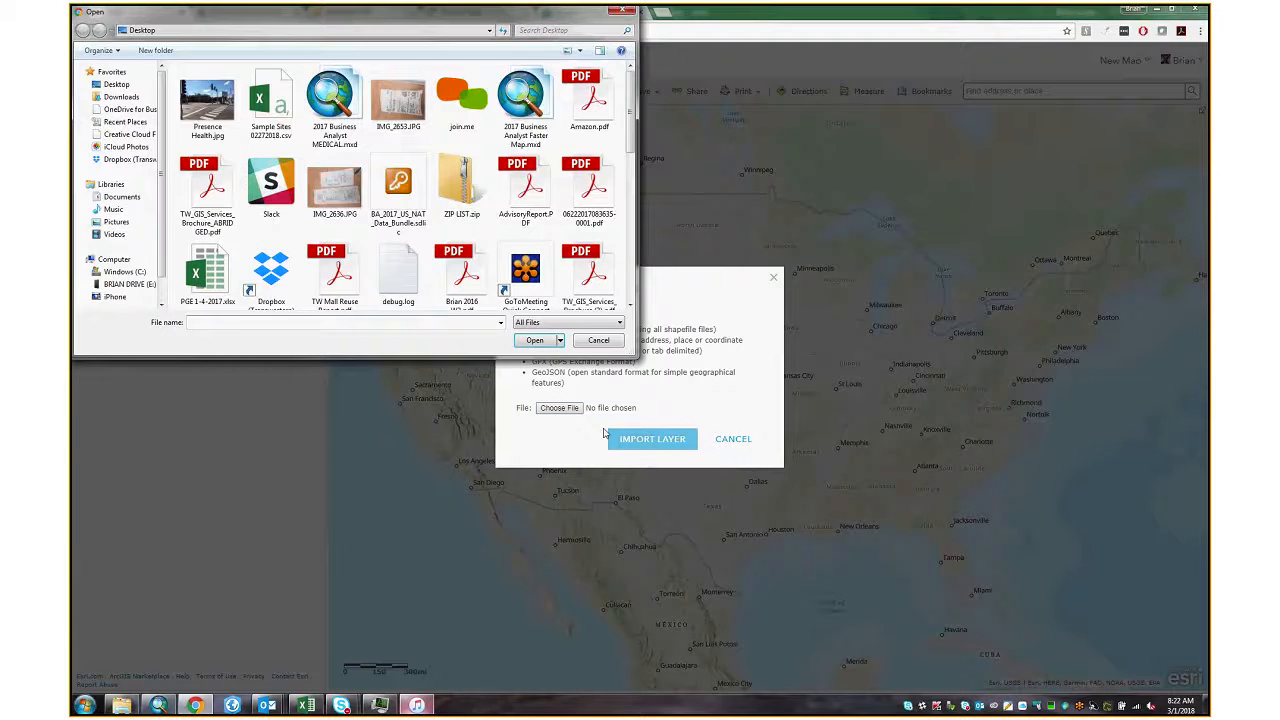
- Import Potential Sites.csv from the Introduction to ArcGIS Online - Part 1 folder inside GIS Training on drive E
click(128, 284)
double_click(205, 160)
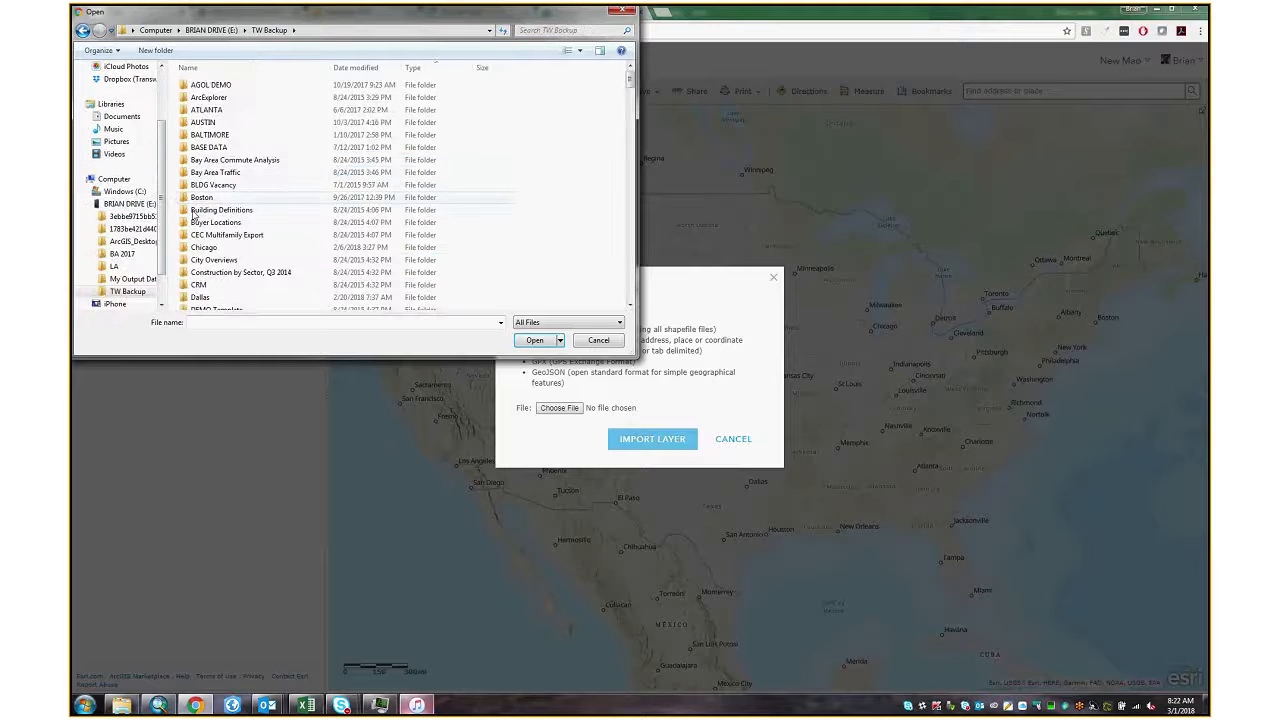
scroll(300, 200, down, 3)
scroll(342, 178, up, 3)
scroll(305, 204, down, 10)
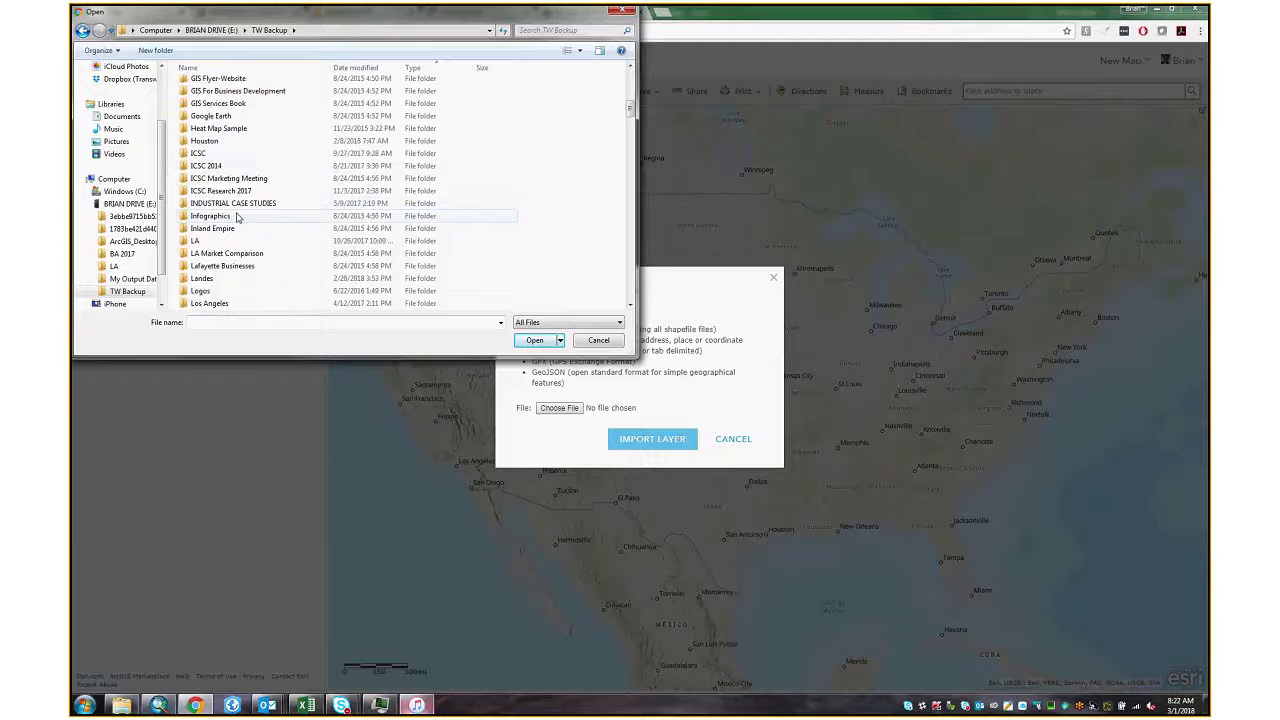
double_click(225, 280)
scroll(493, 255, down, 10)
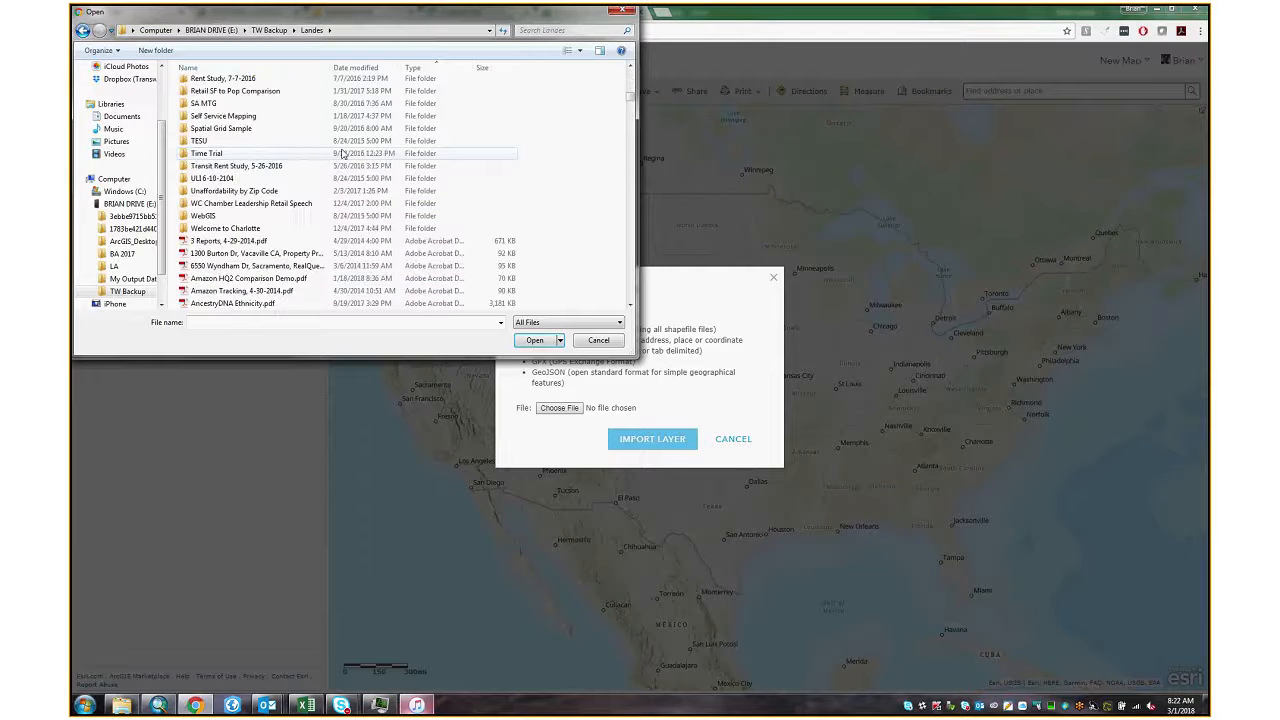
scroll(347, 174, up, 6)
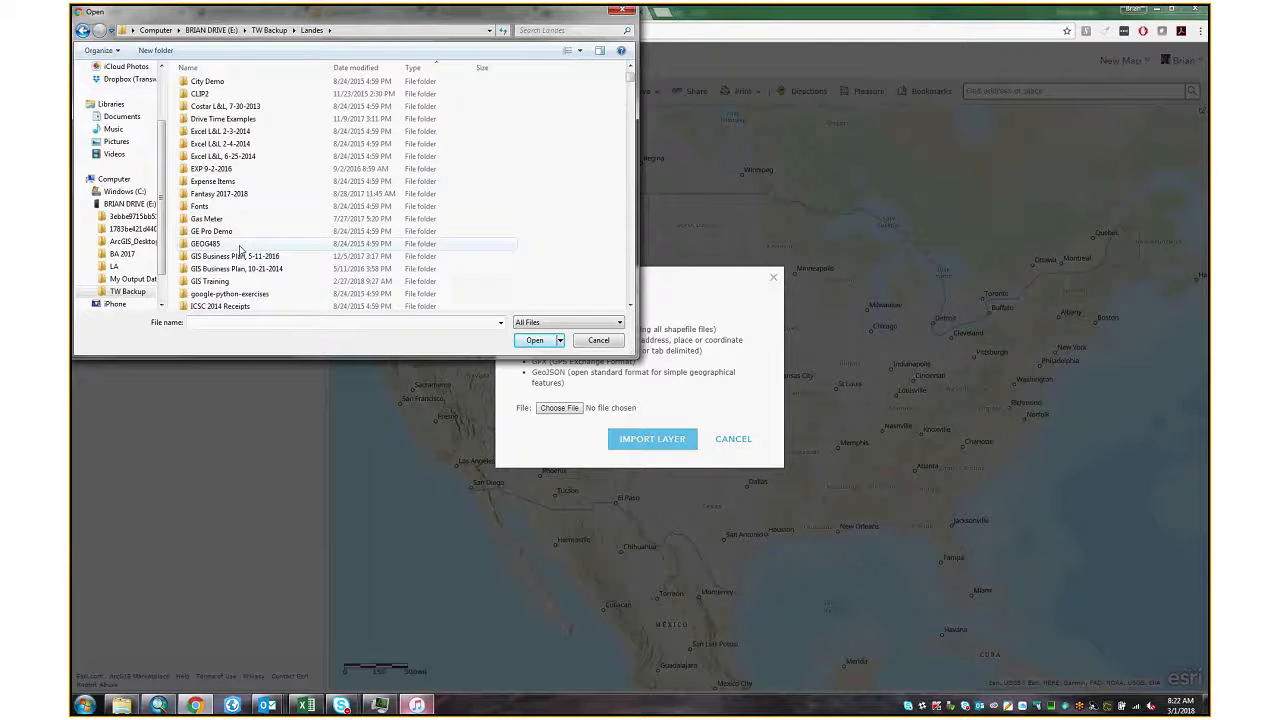
scroll(240, 248, down, 1)
double_click(238, 252)
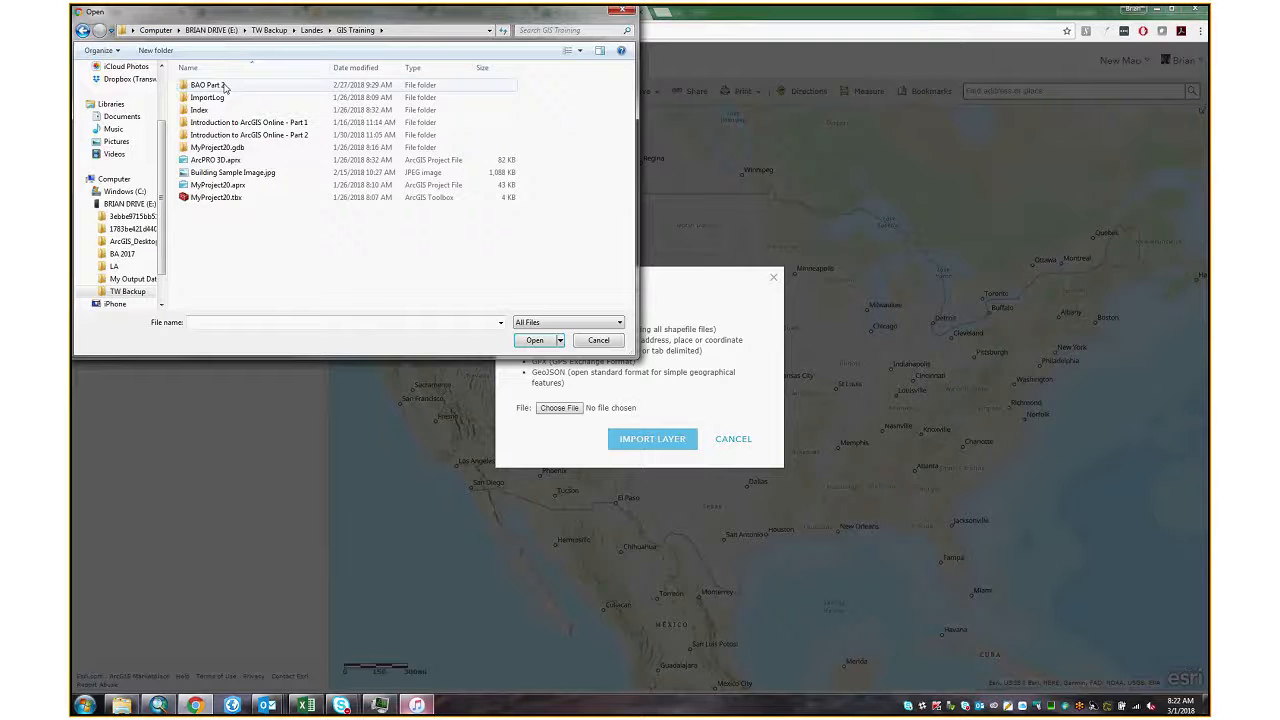
double_click(240, 122)
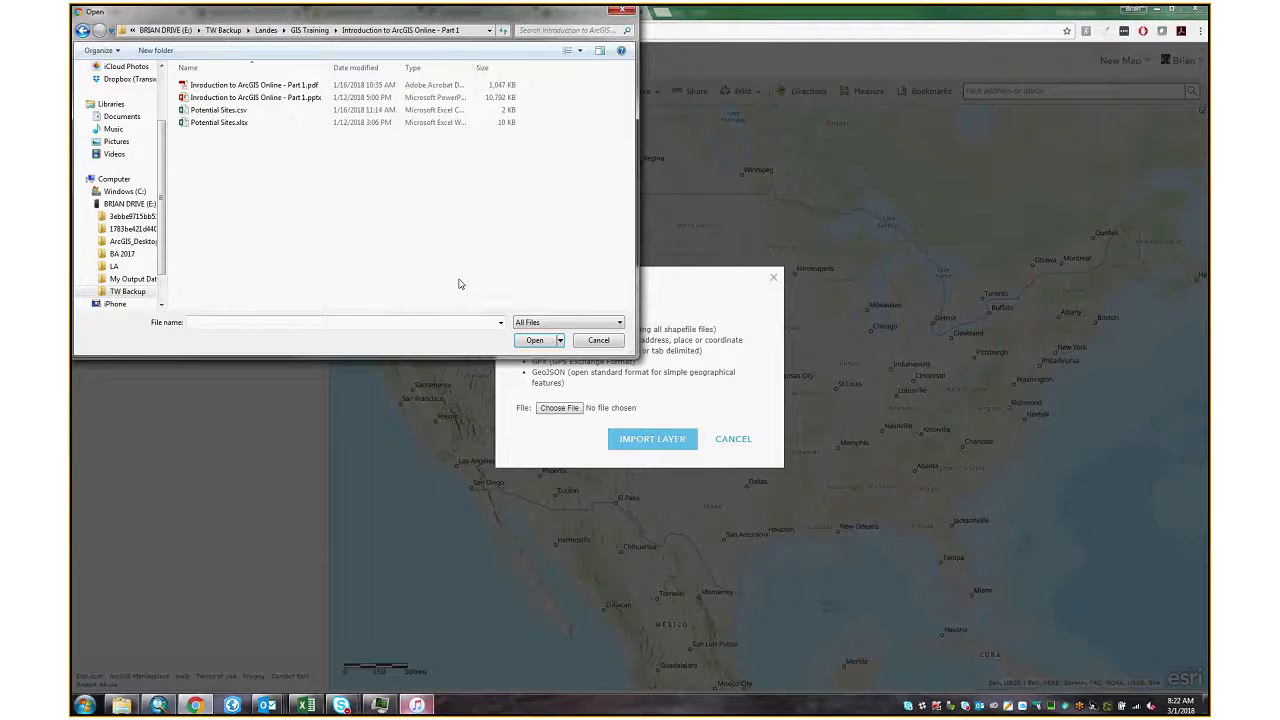
double_click(218, 110)
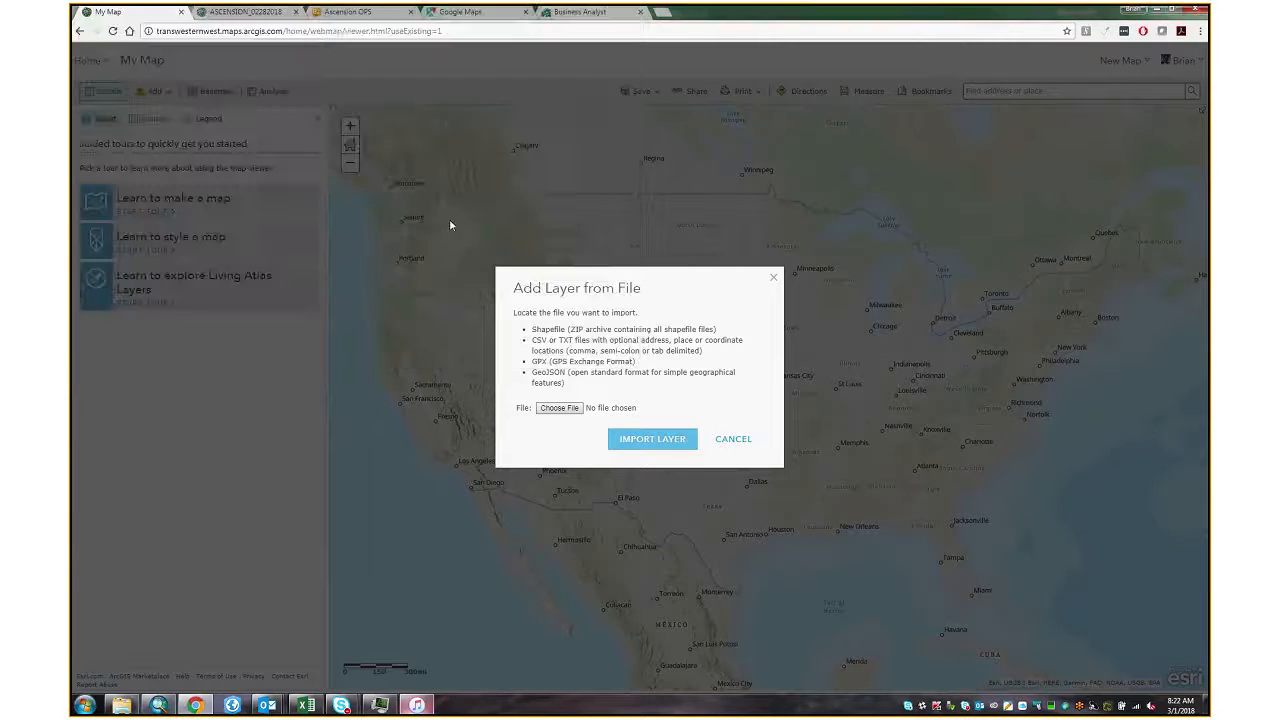
click(655, 466)
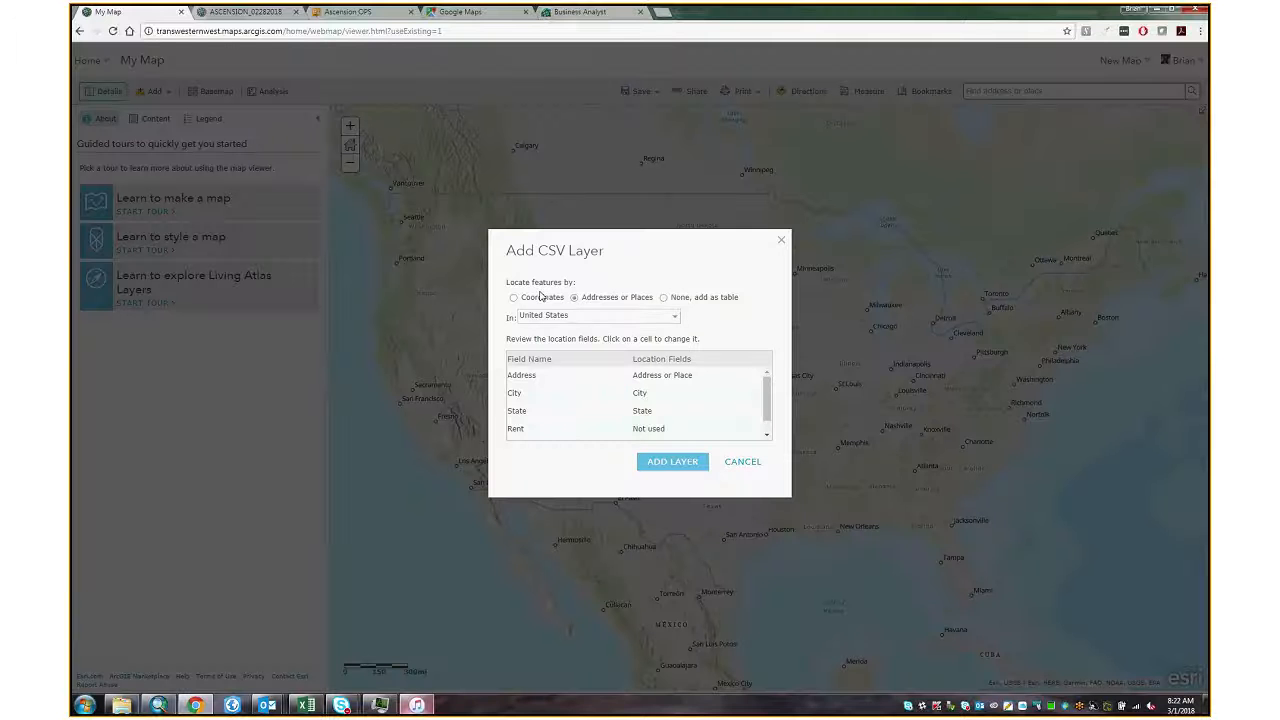
- Review the CSV location fields and add the layer, locating features by Addresses or Places in the United States
scroll(754, 401, down, 1)
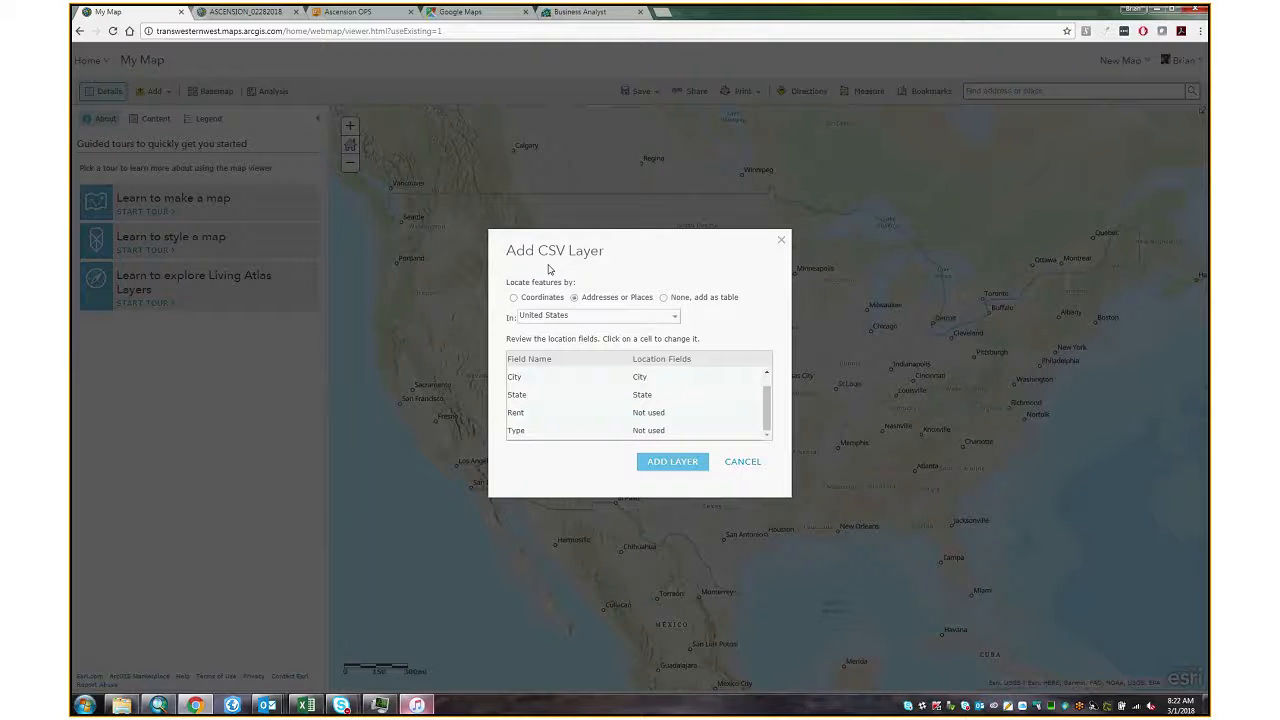
scroll(772, 427, up, 1)
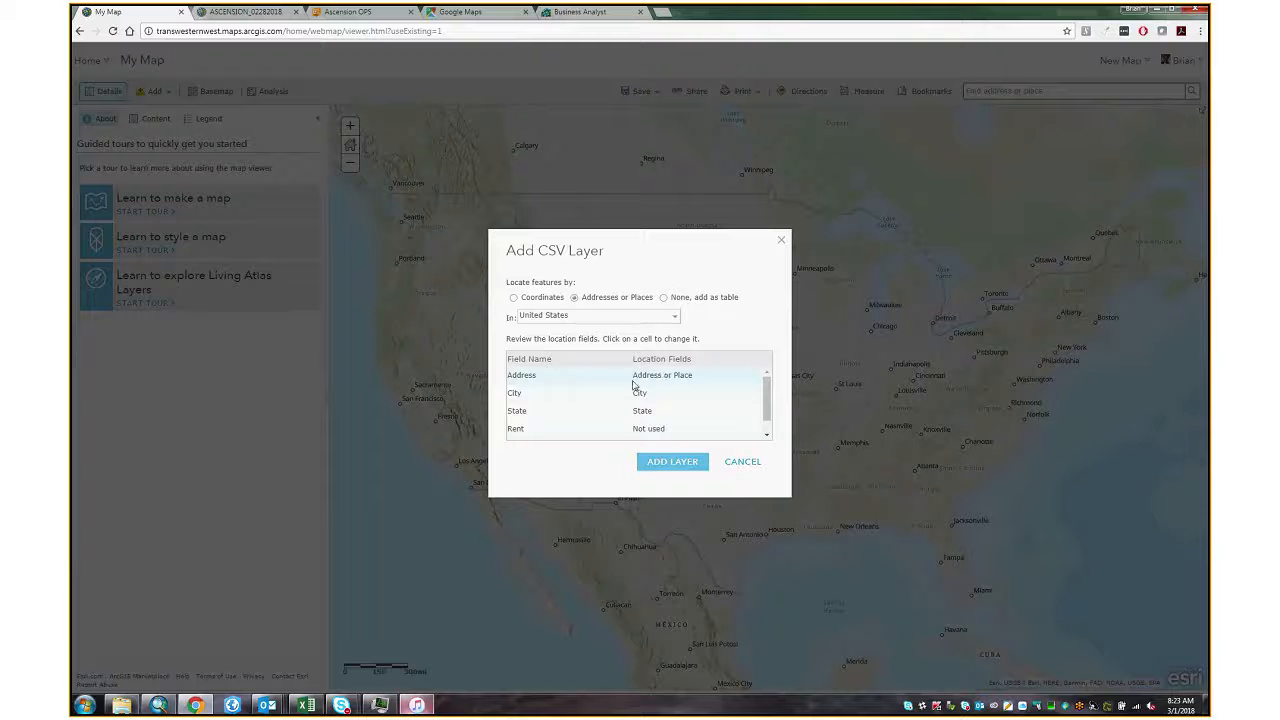
click(533, 298)
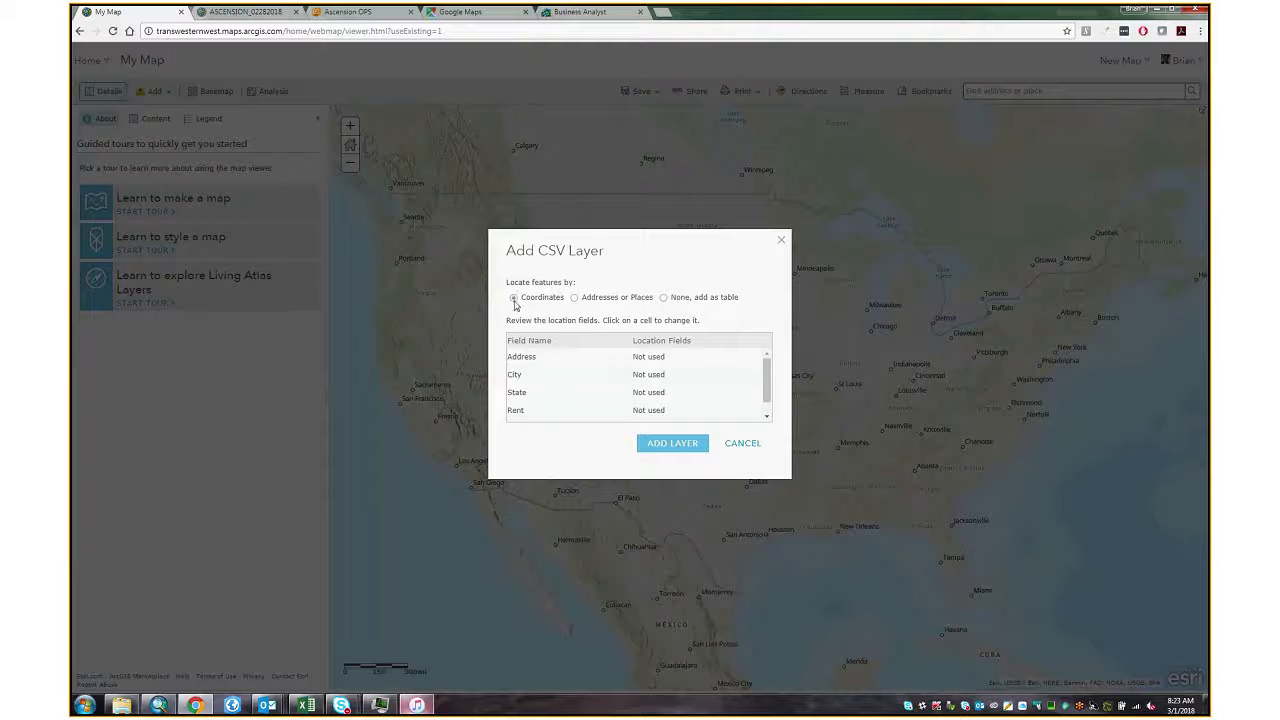
click(574, 297)
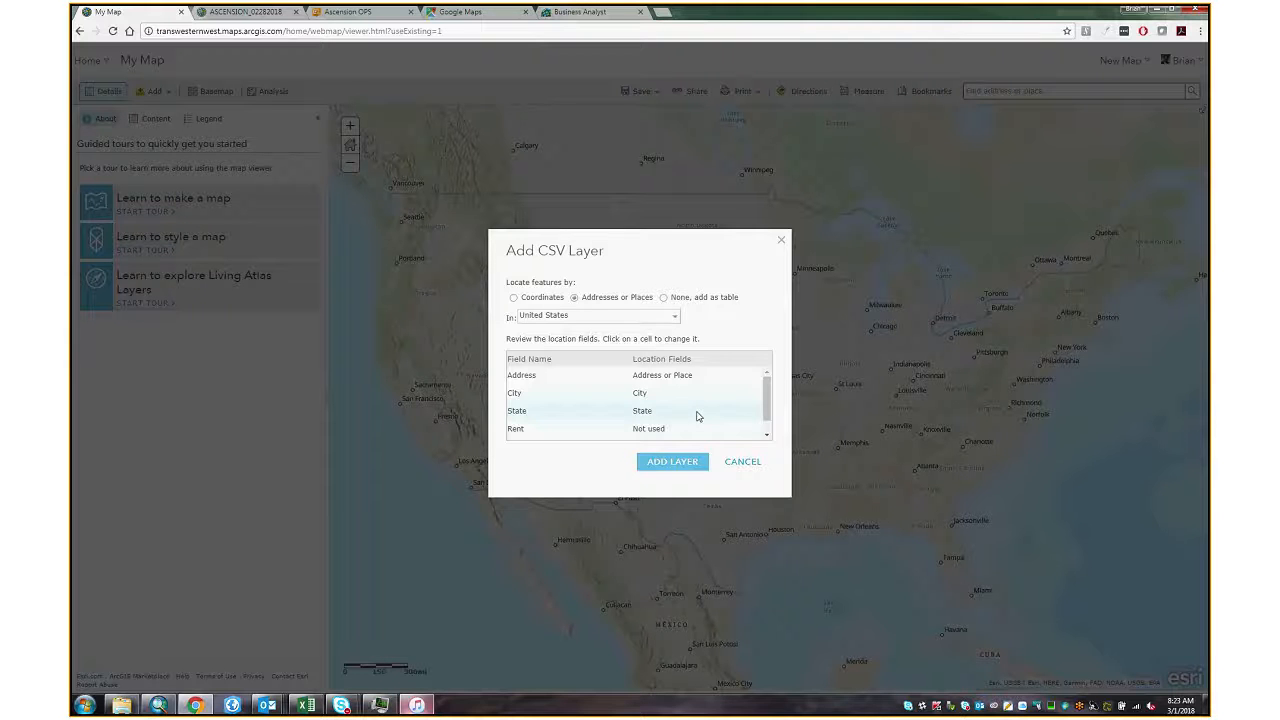
click(685, 471)
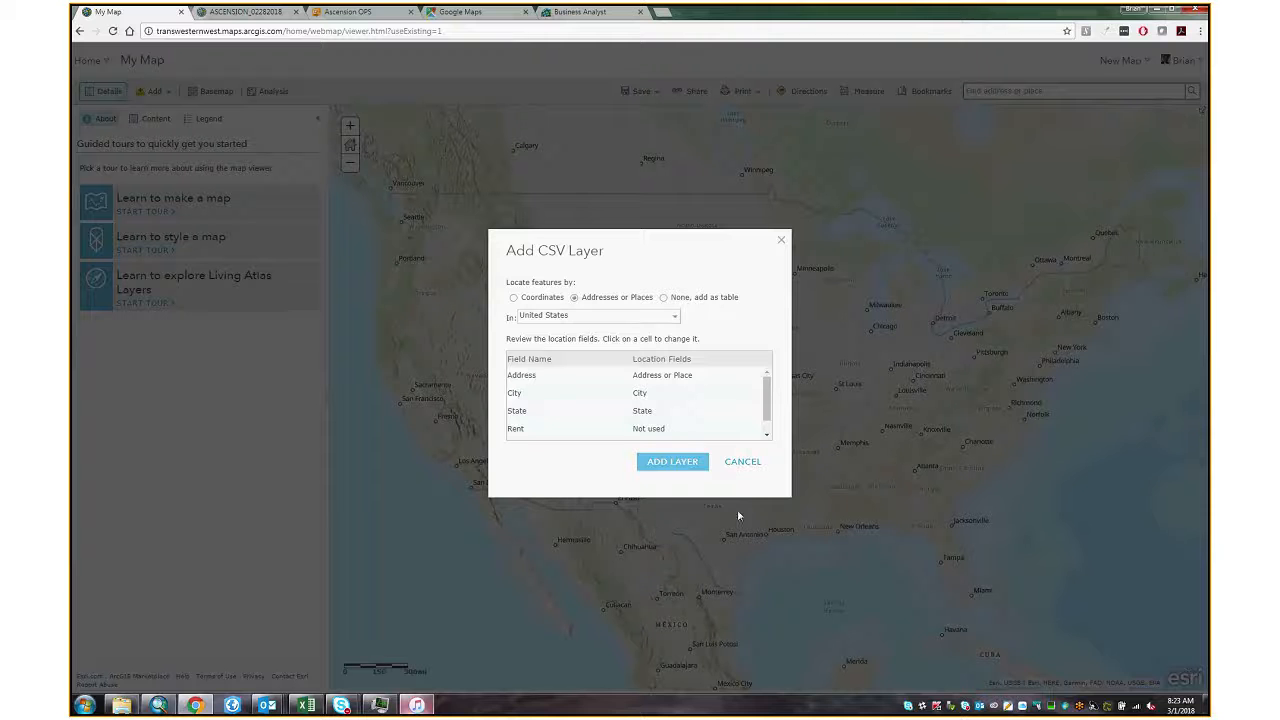
click(666, 464)
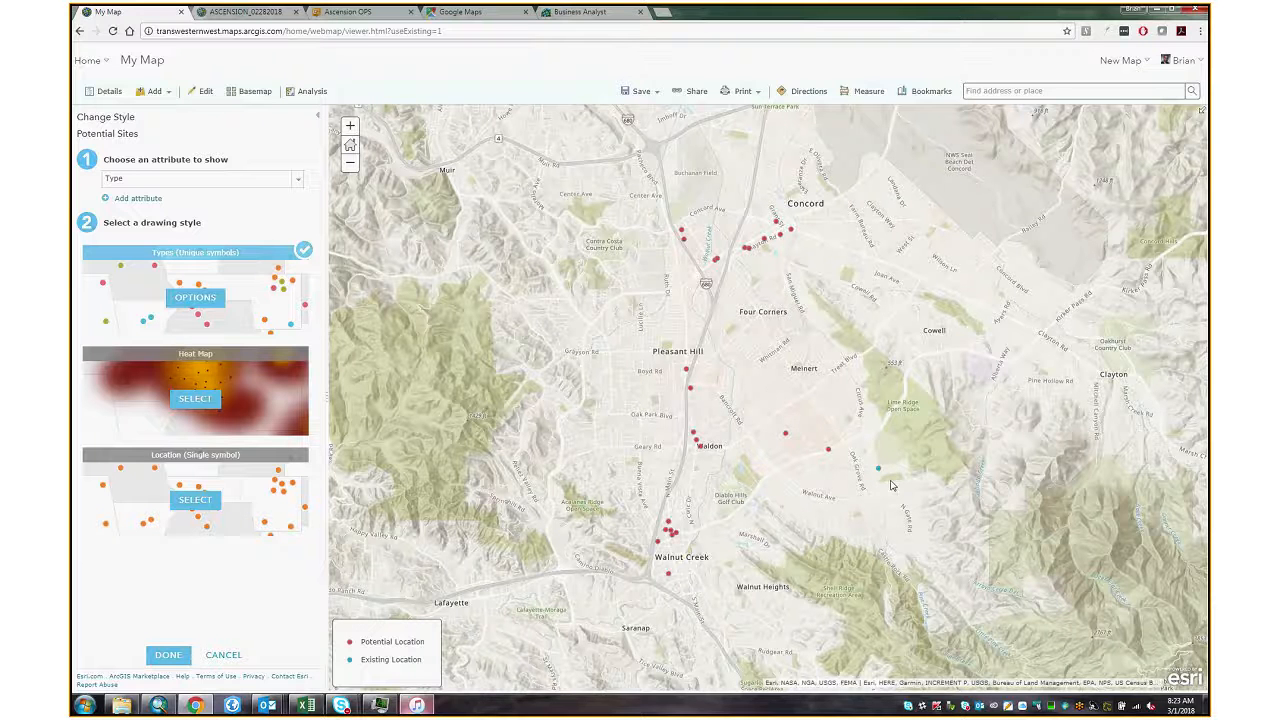
- Preview the Potential Sites style by location only and by Rent with size and color, and return to the Type attribute
click(194, 184)
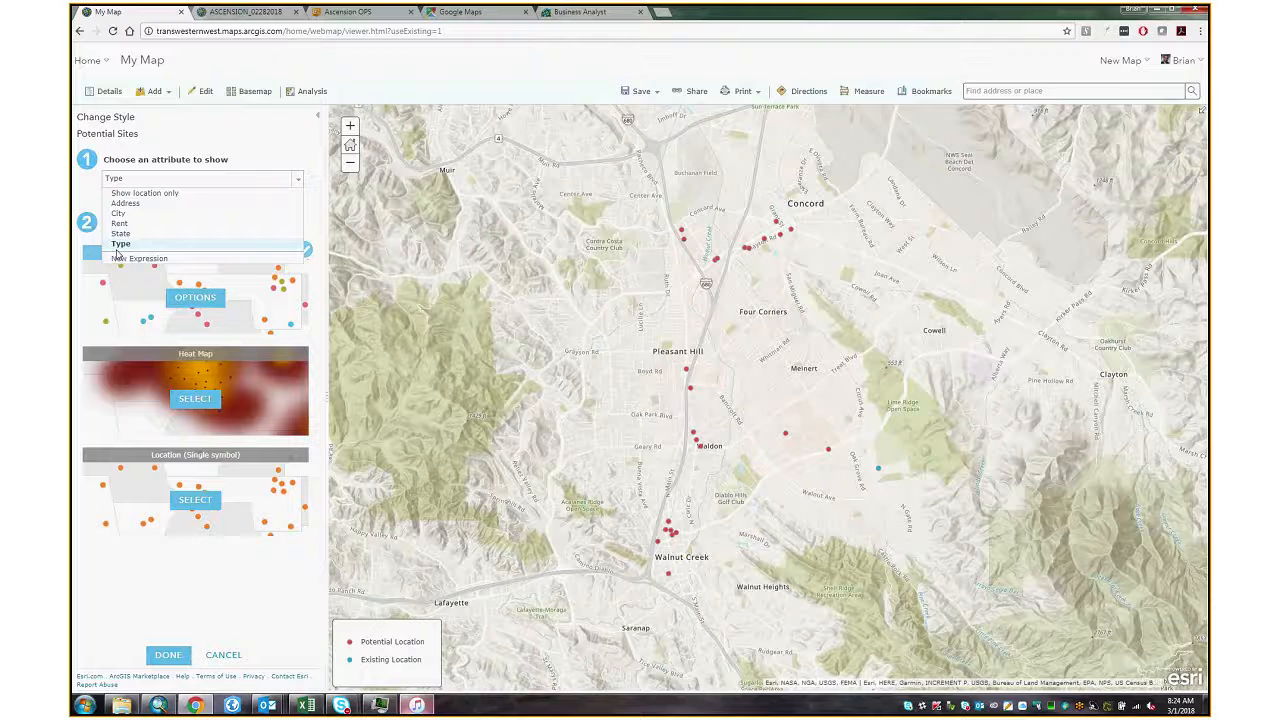
click(145, 194)
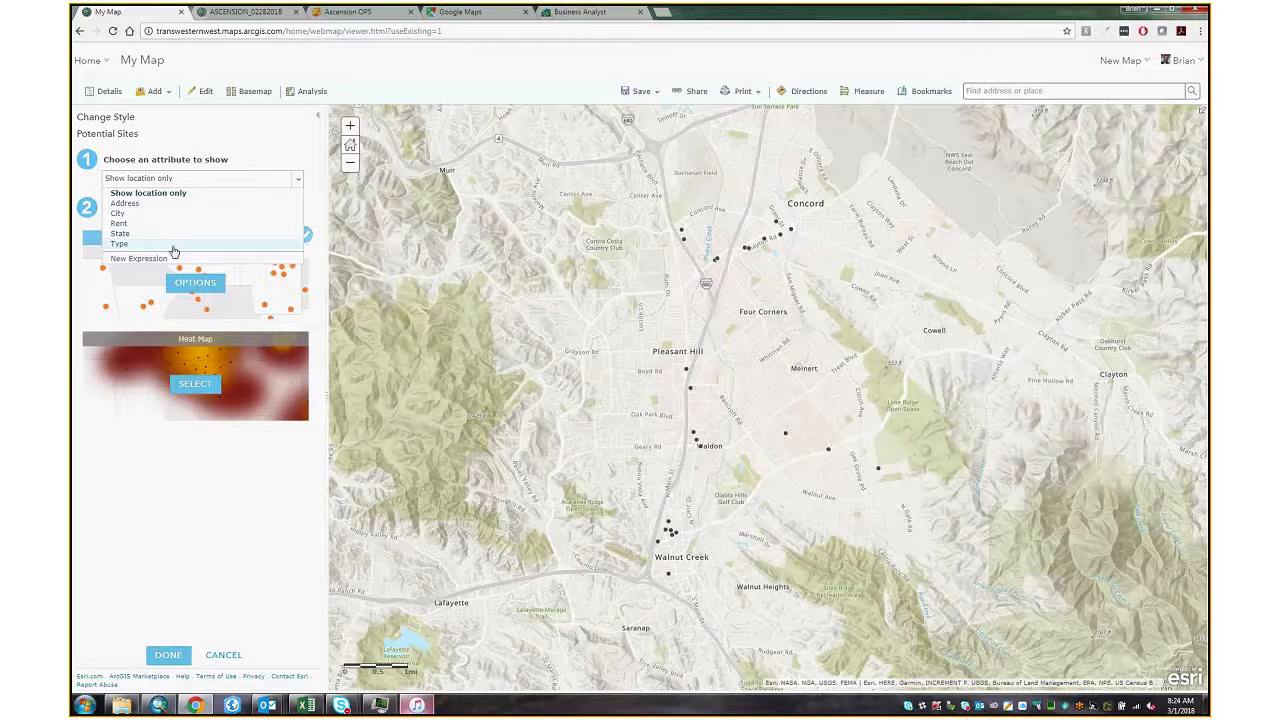
click(141, 223)
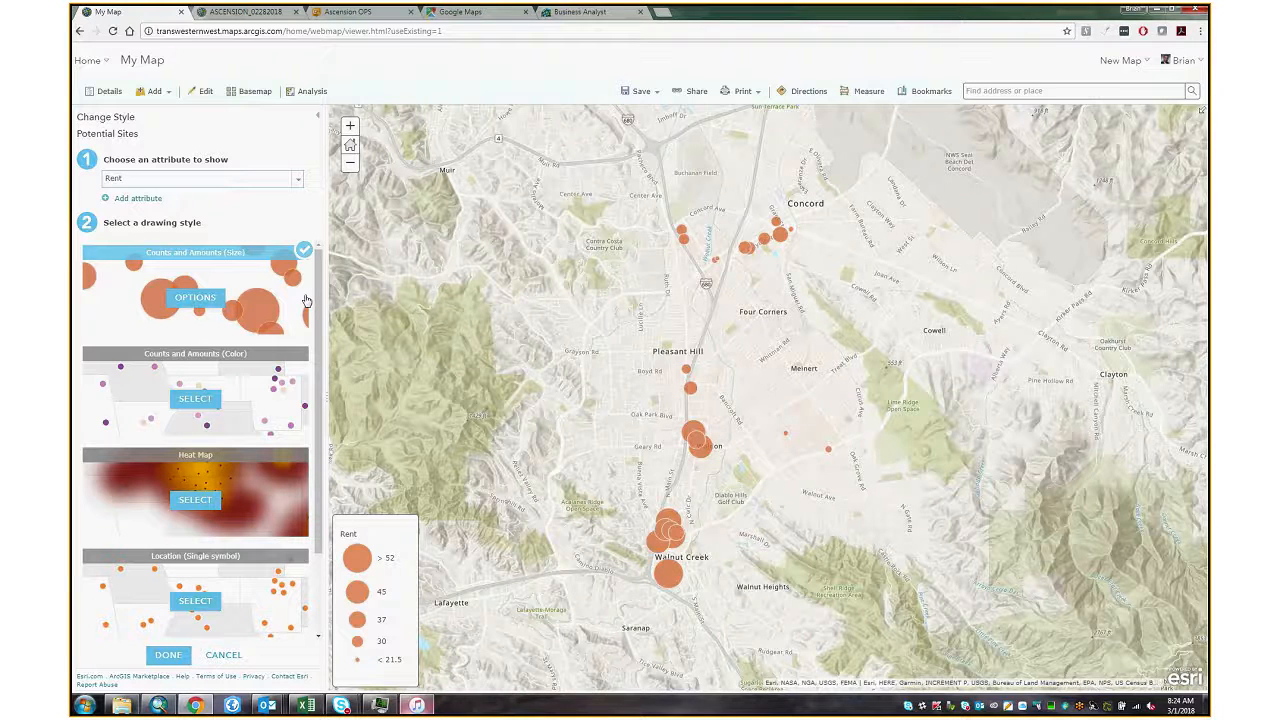
click(195, 398)
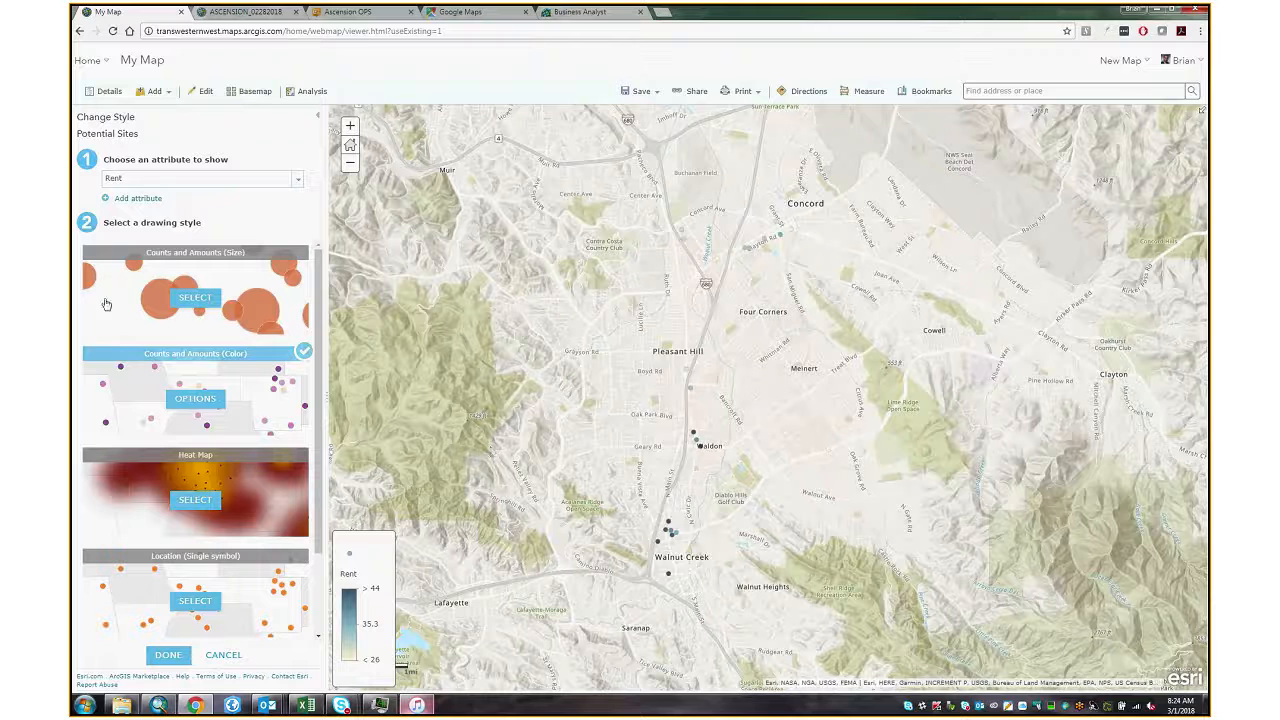
click(140, 182)
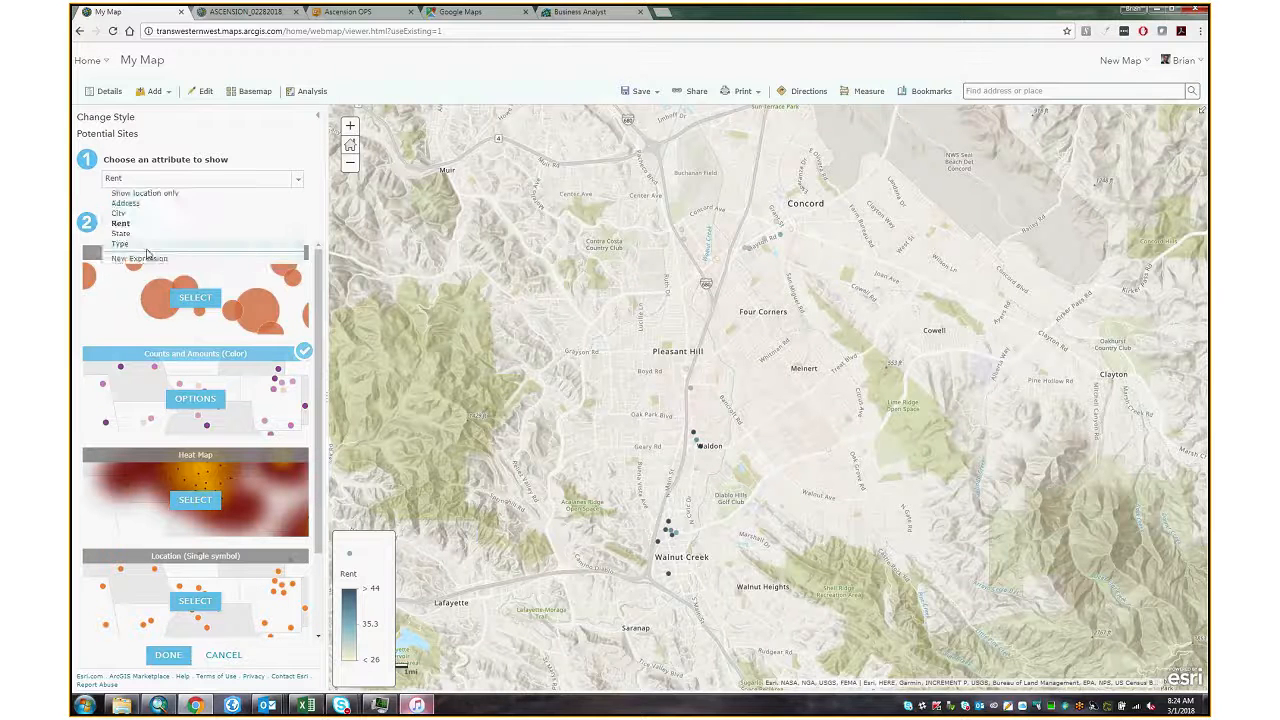
click(141, 245)
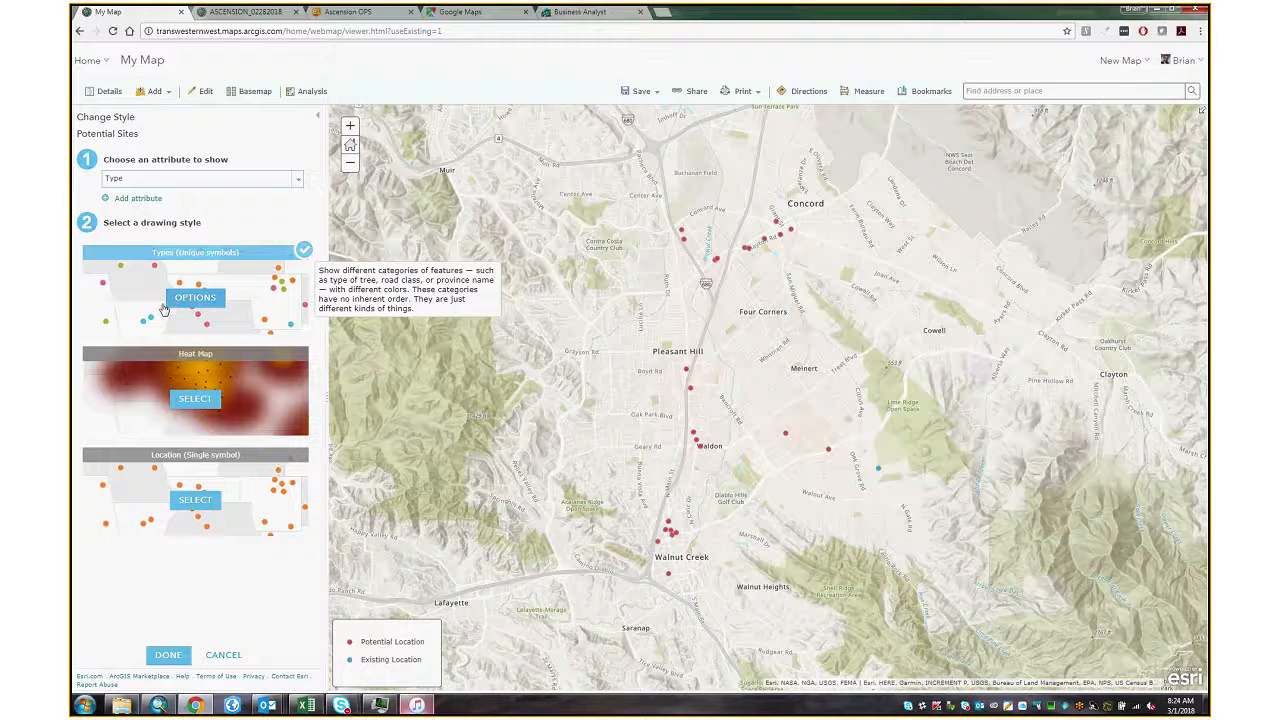
- Apply the Types (Unique symbols) style to Potential Sites, then reopen the layer's style settings and accept them again
mouse_move(158, 705)
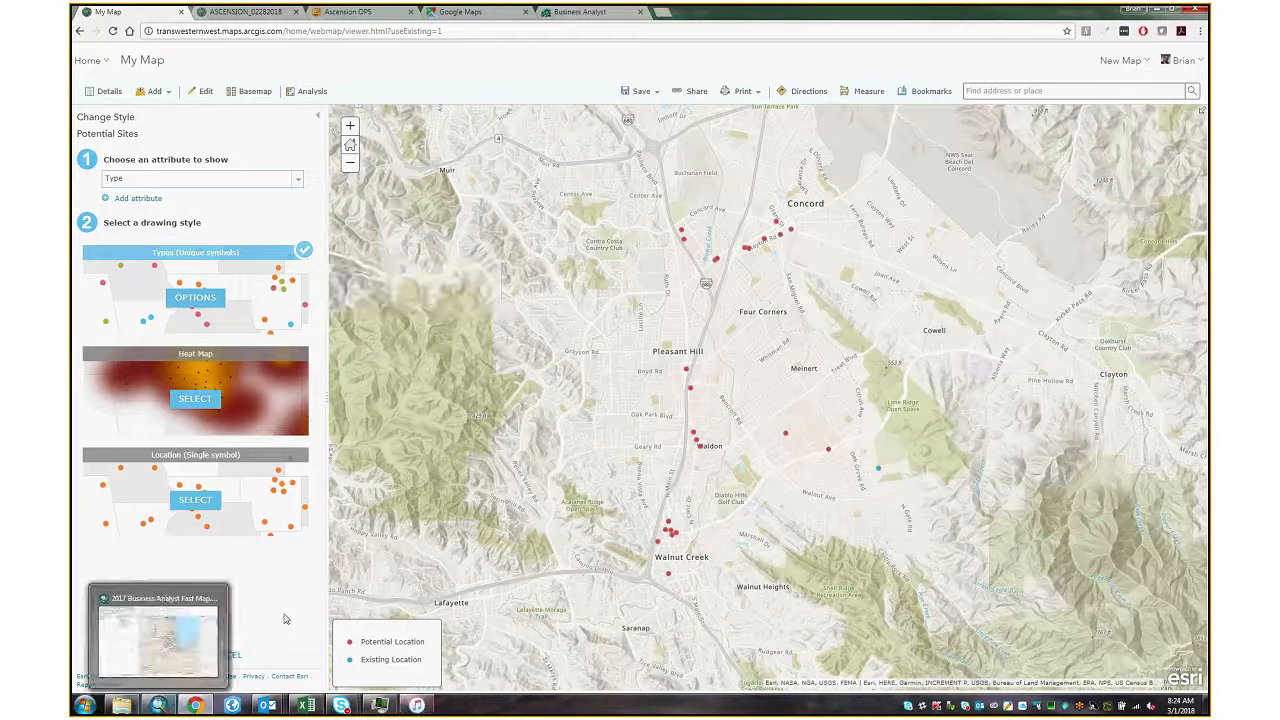
click(157, 655)
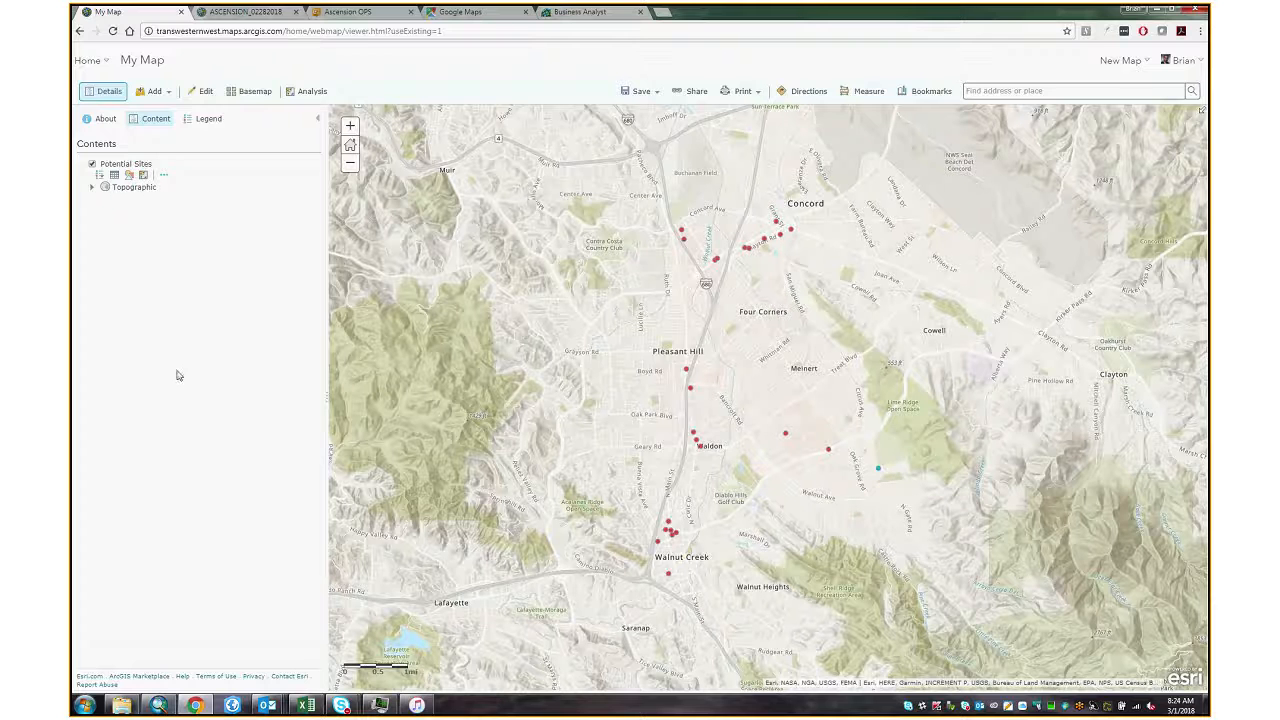
click(129, 175)
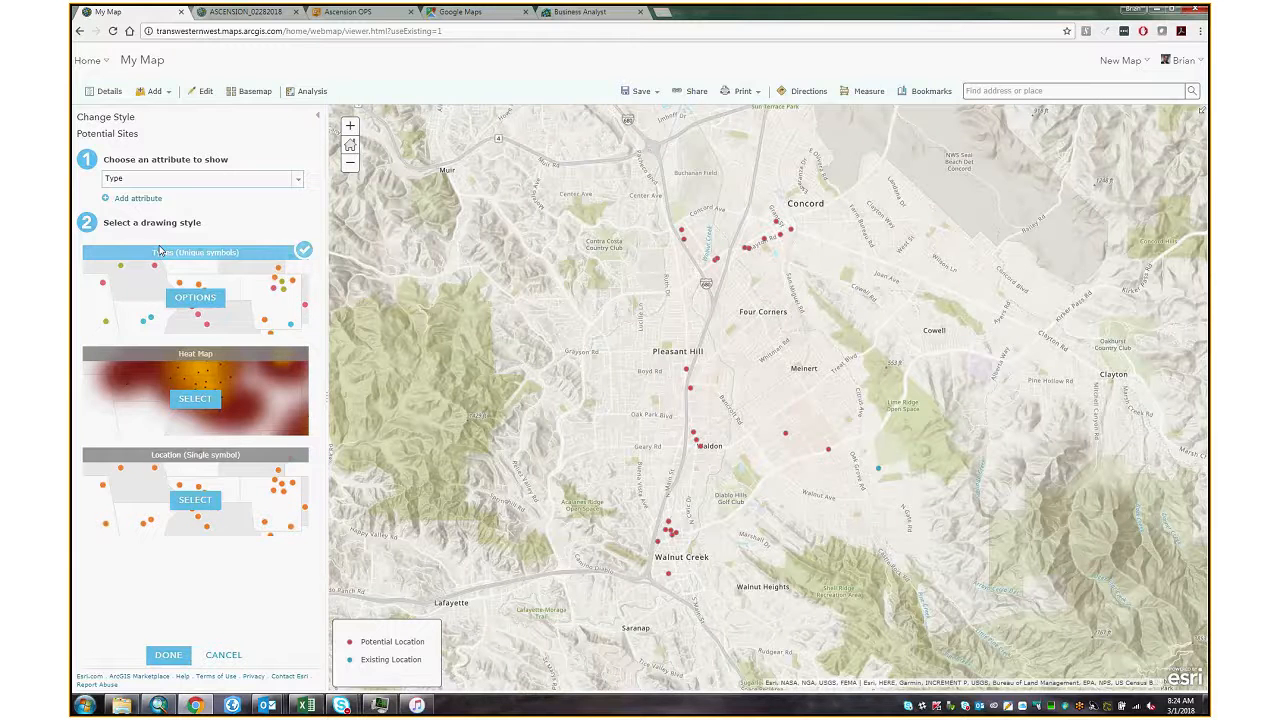
click(168, 655)
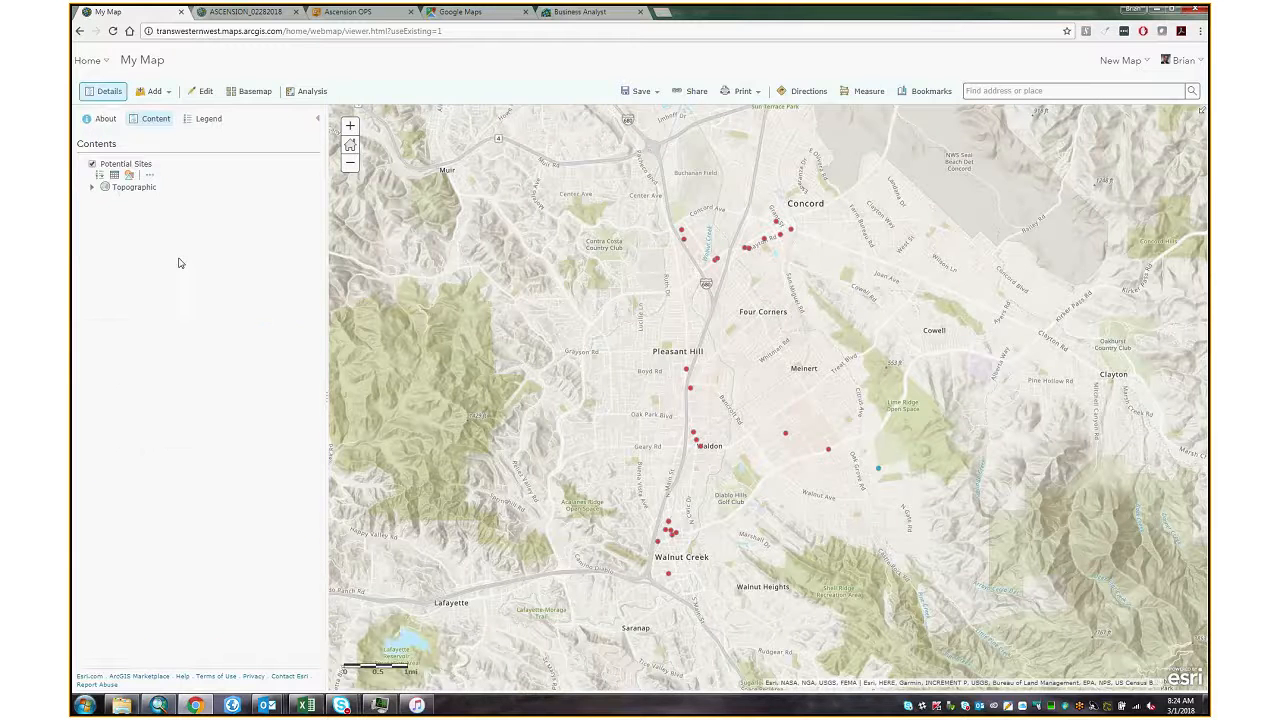
- Open the Types (Unique symbols) options for Potential Sites and move Existing Location above Potential Location
click(128, 178)
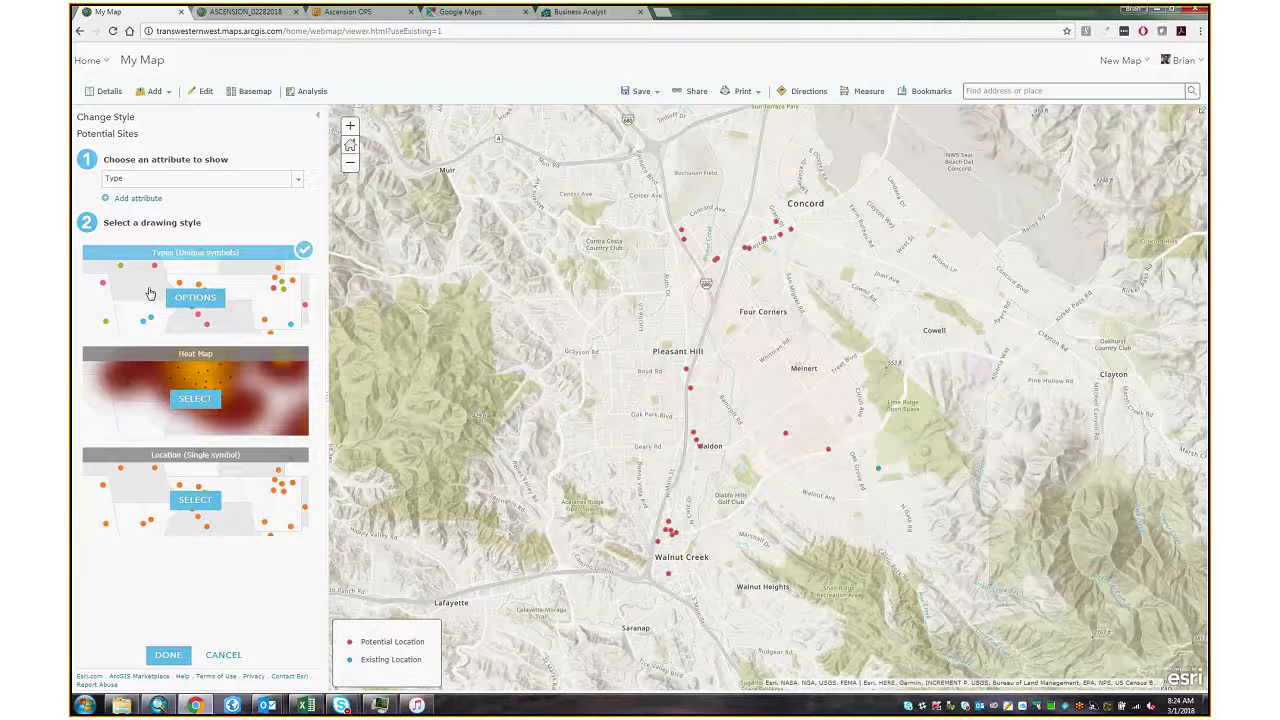
click(152, 294)
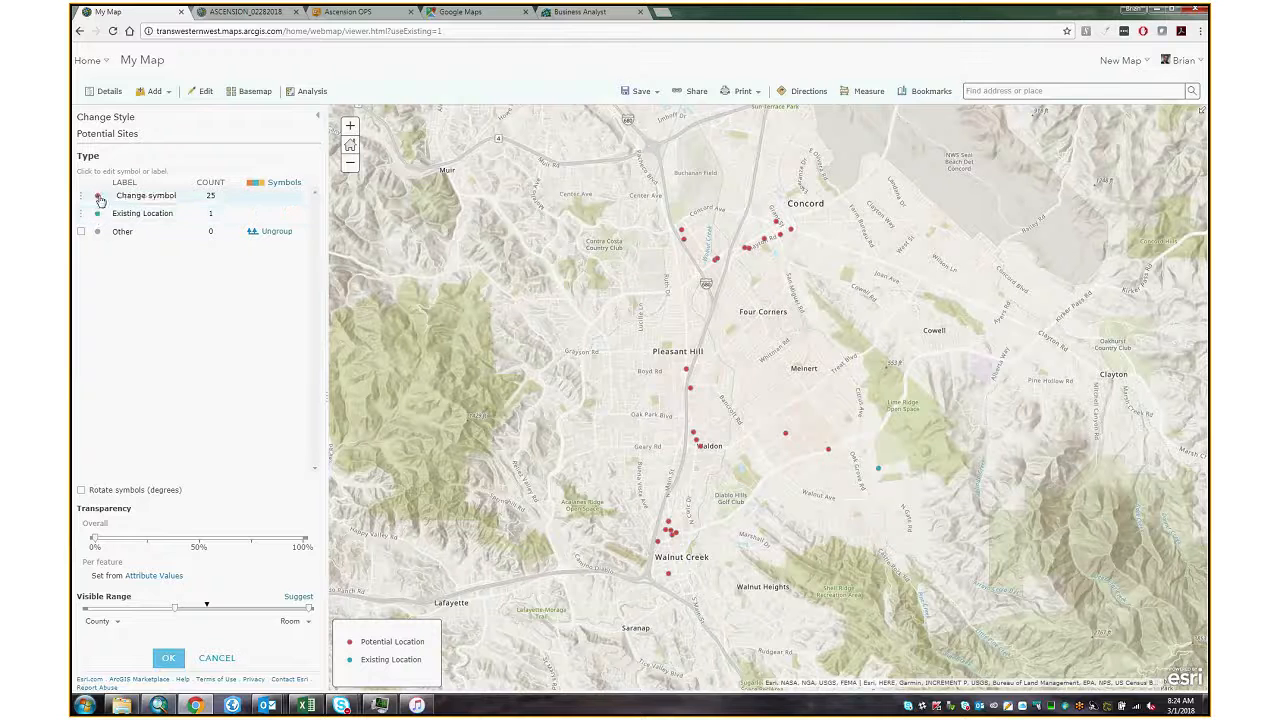
click(81, 215)
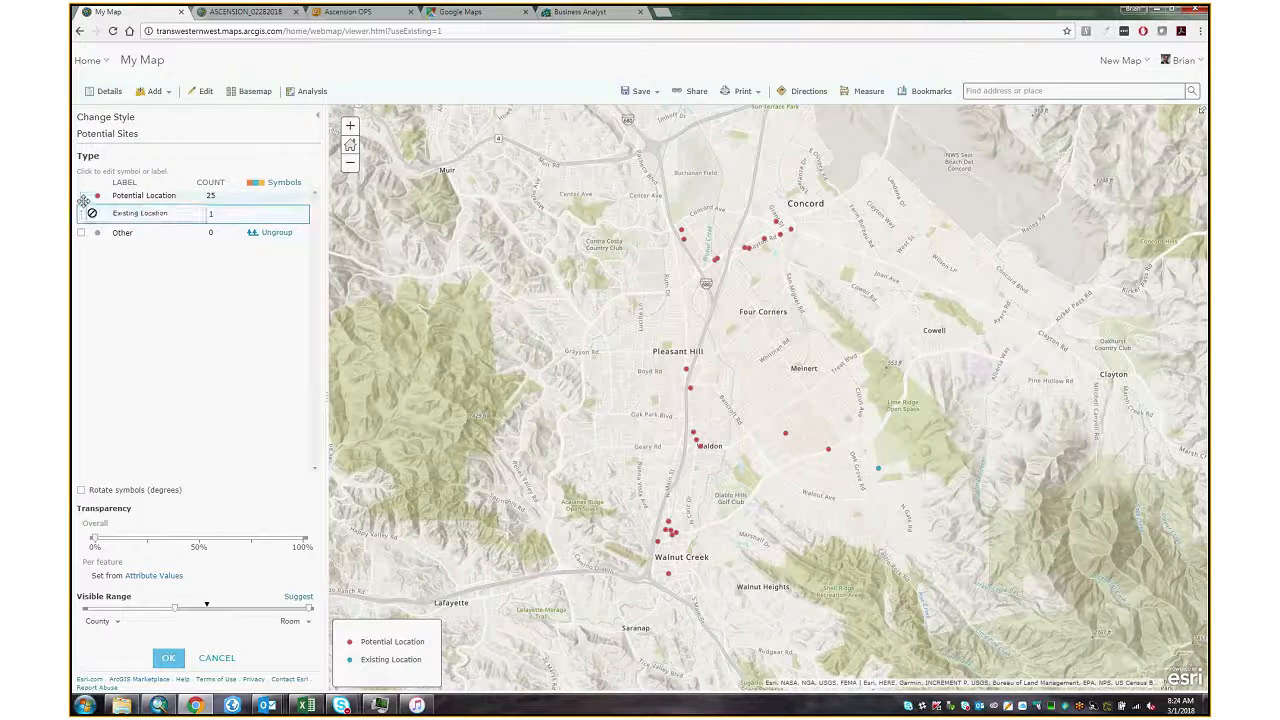
drag(81, 215, 88, 197)
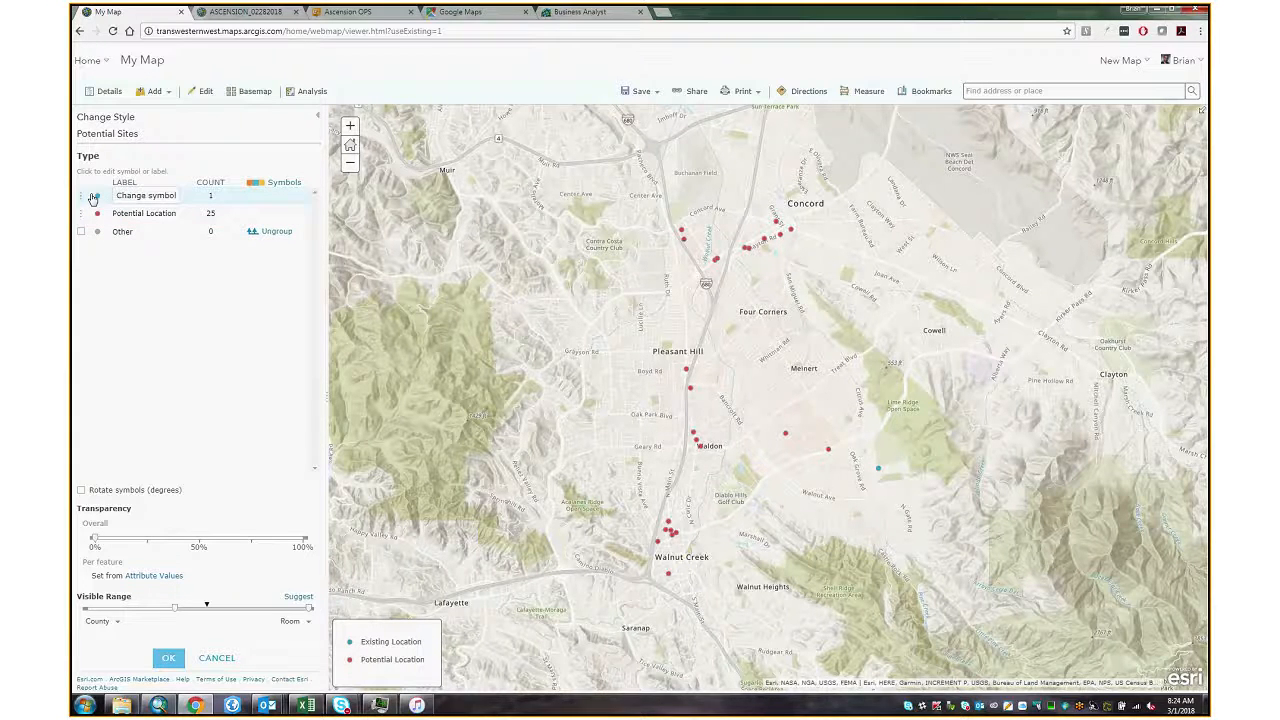
- Set the Existing Location symbol to 36 px with fill color #0061AF
click(94, 197)
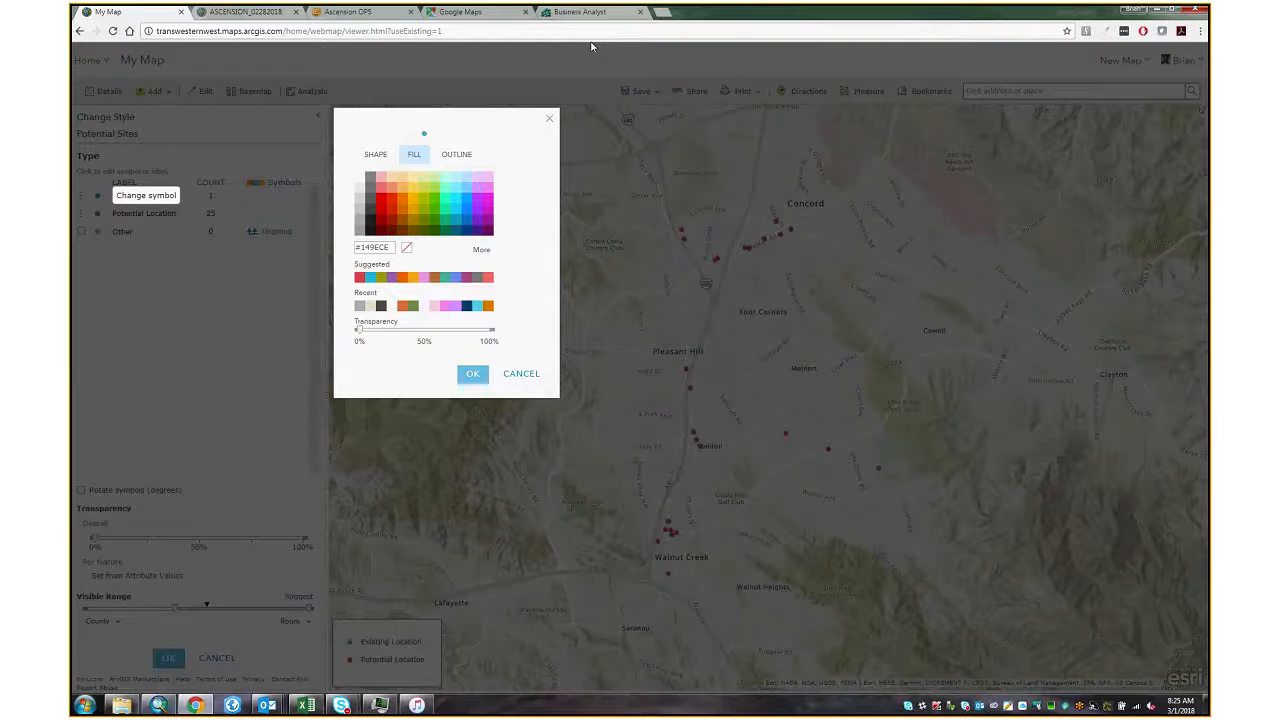
click(375, 154)
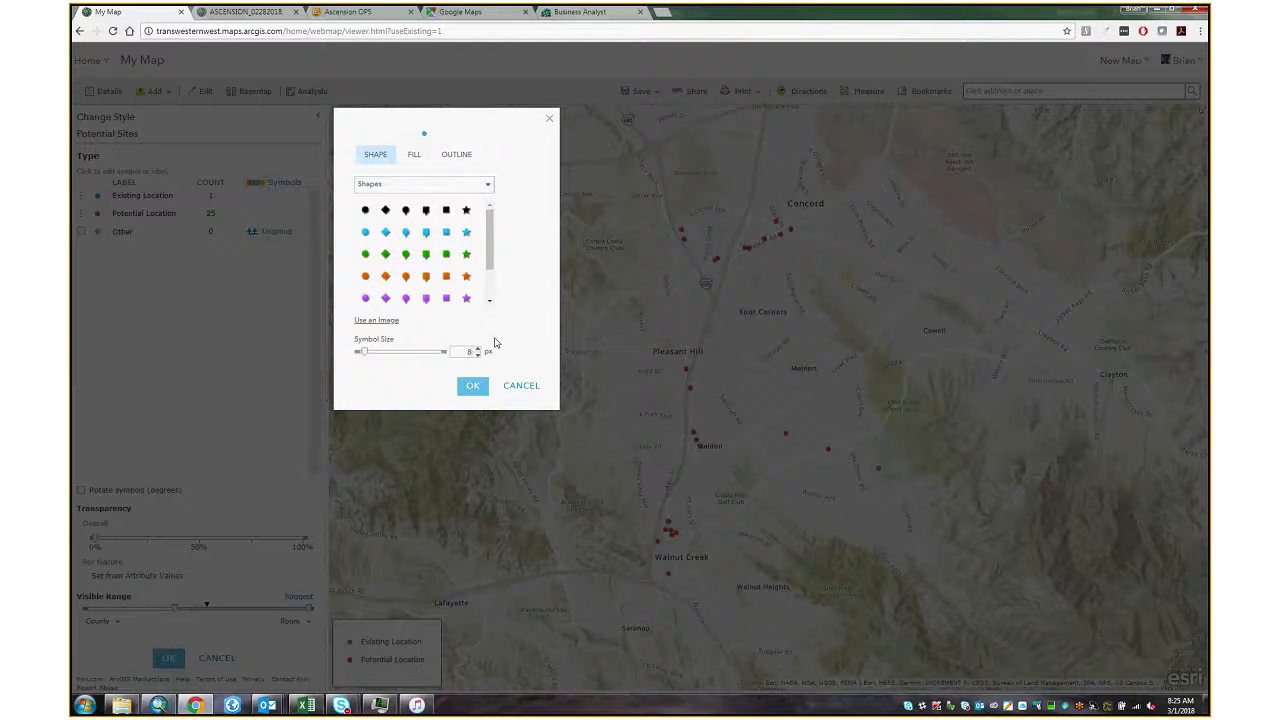
drag(473, 353, 464, 353)
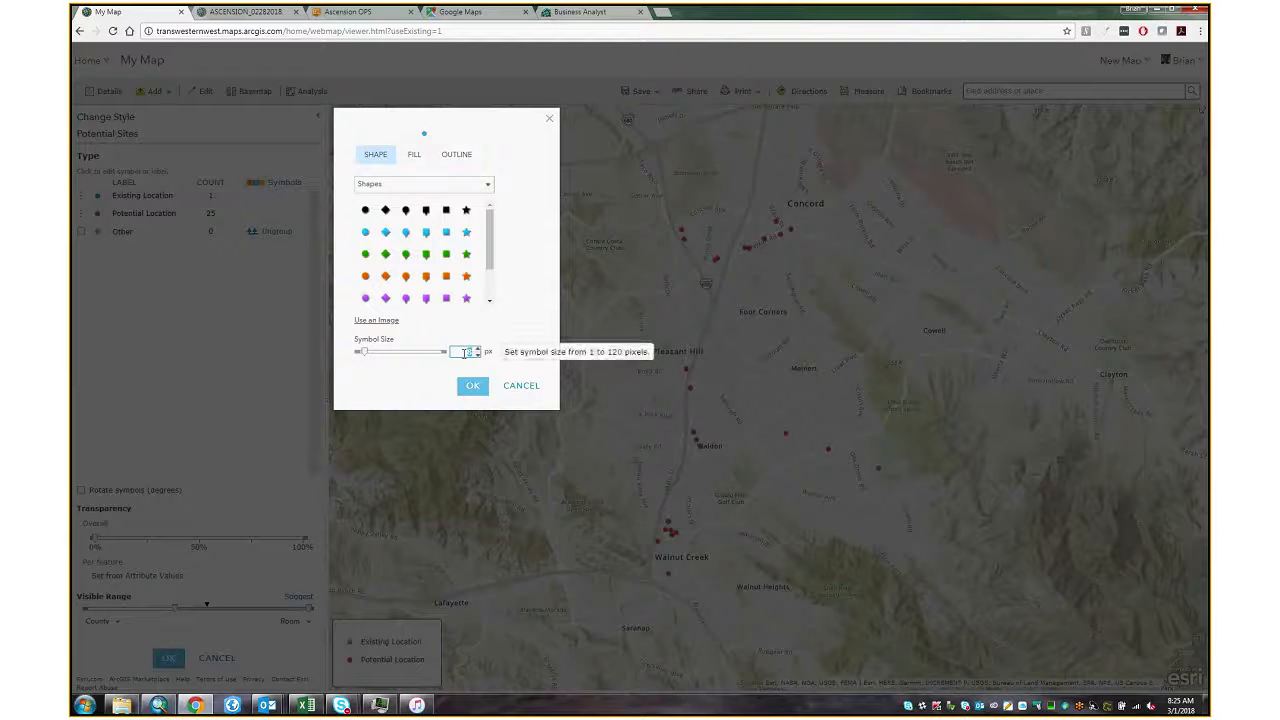
text(36)
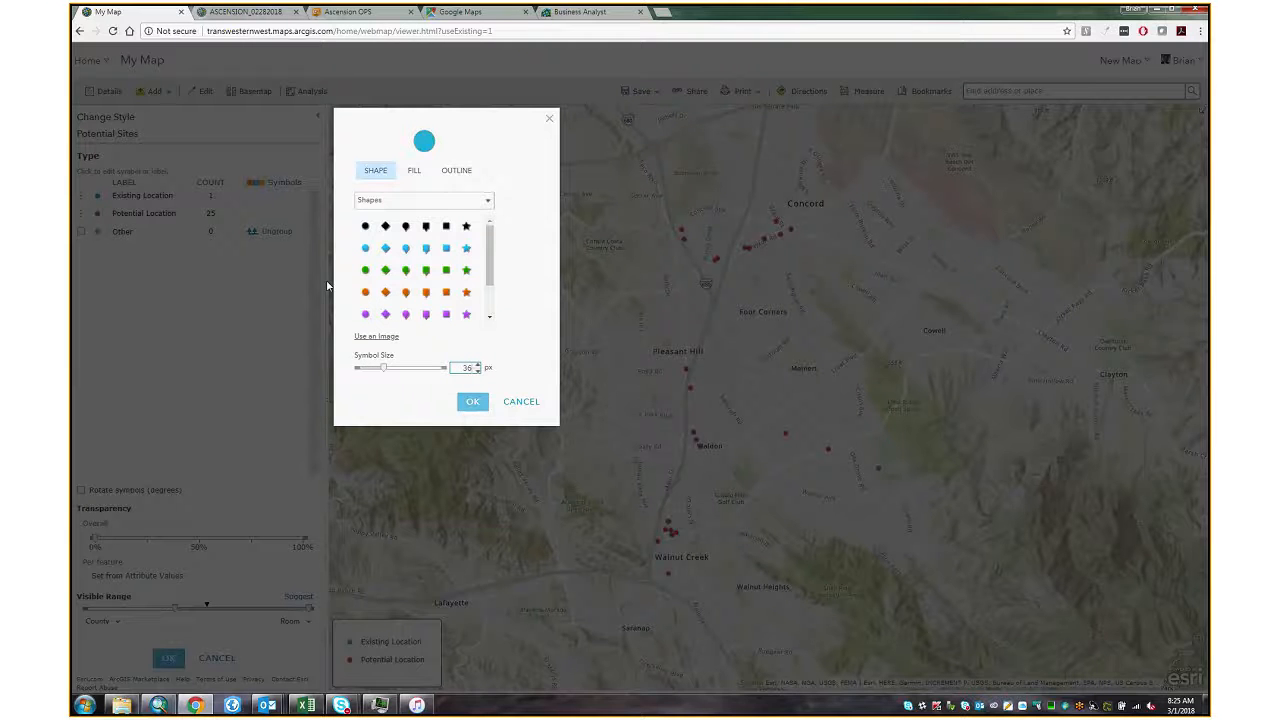
click(414, 170)
double_click(383, 263)
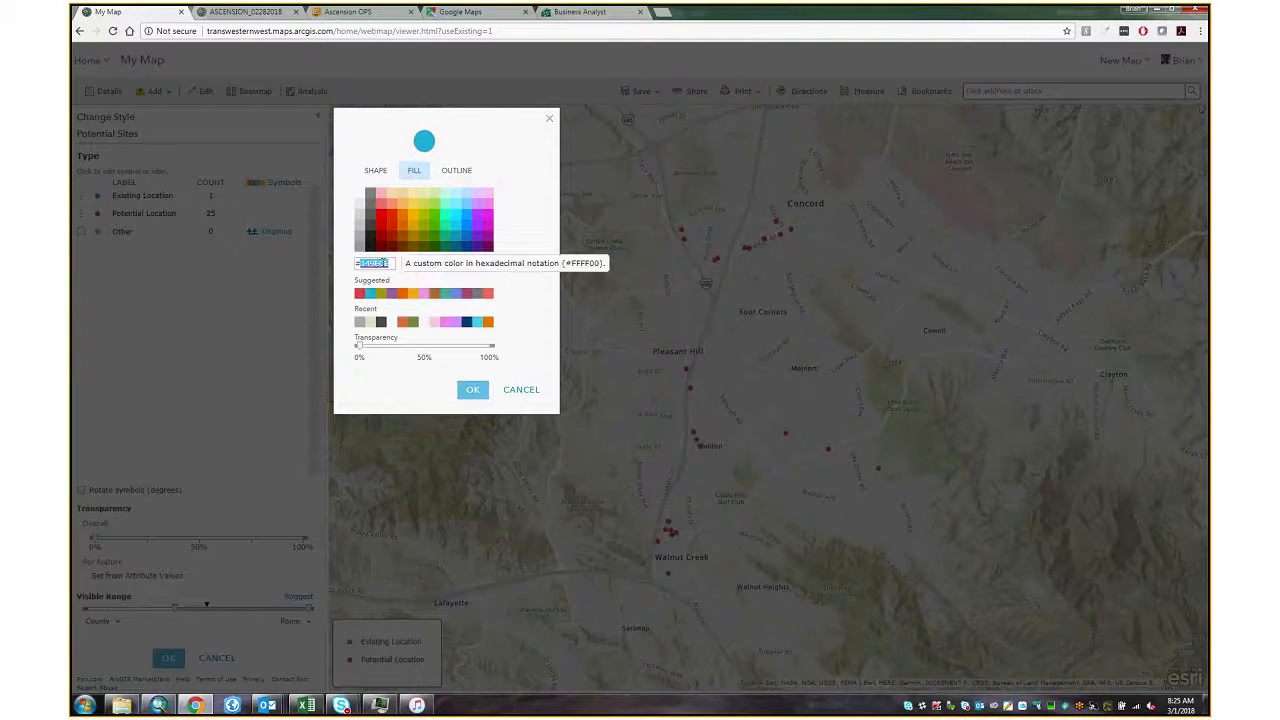
text(#0061AF)
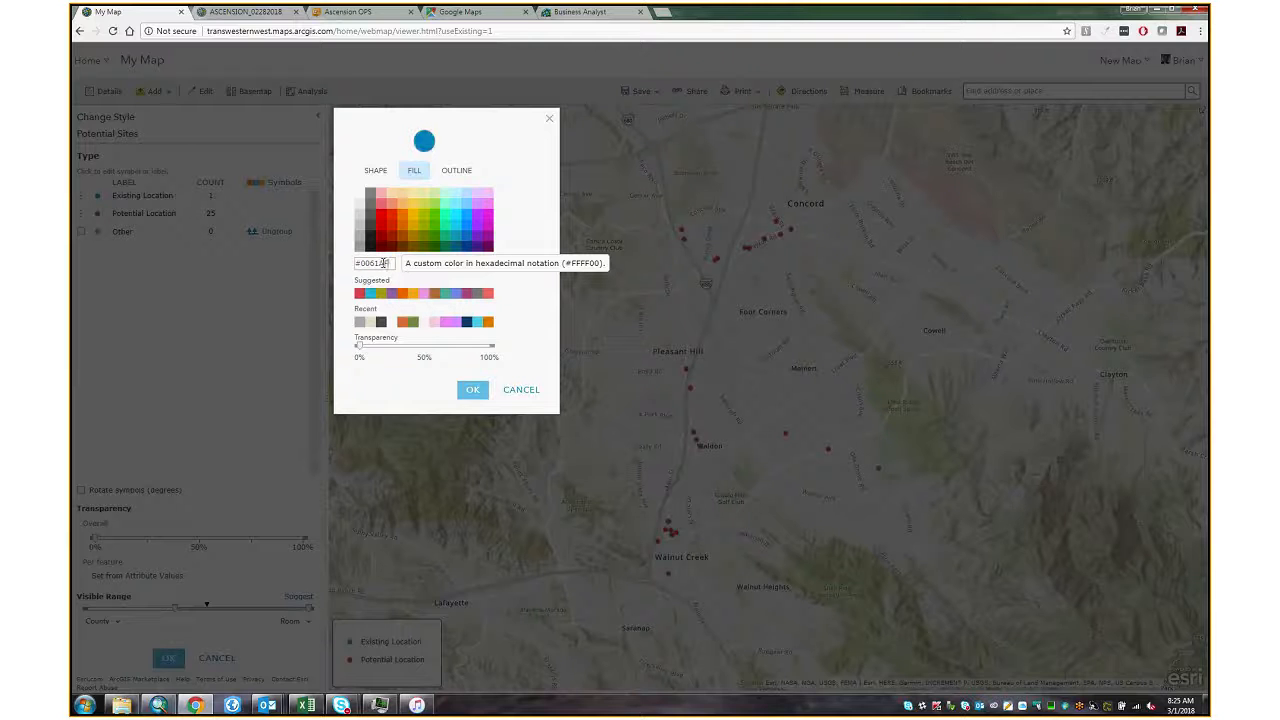
click(472, 389)
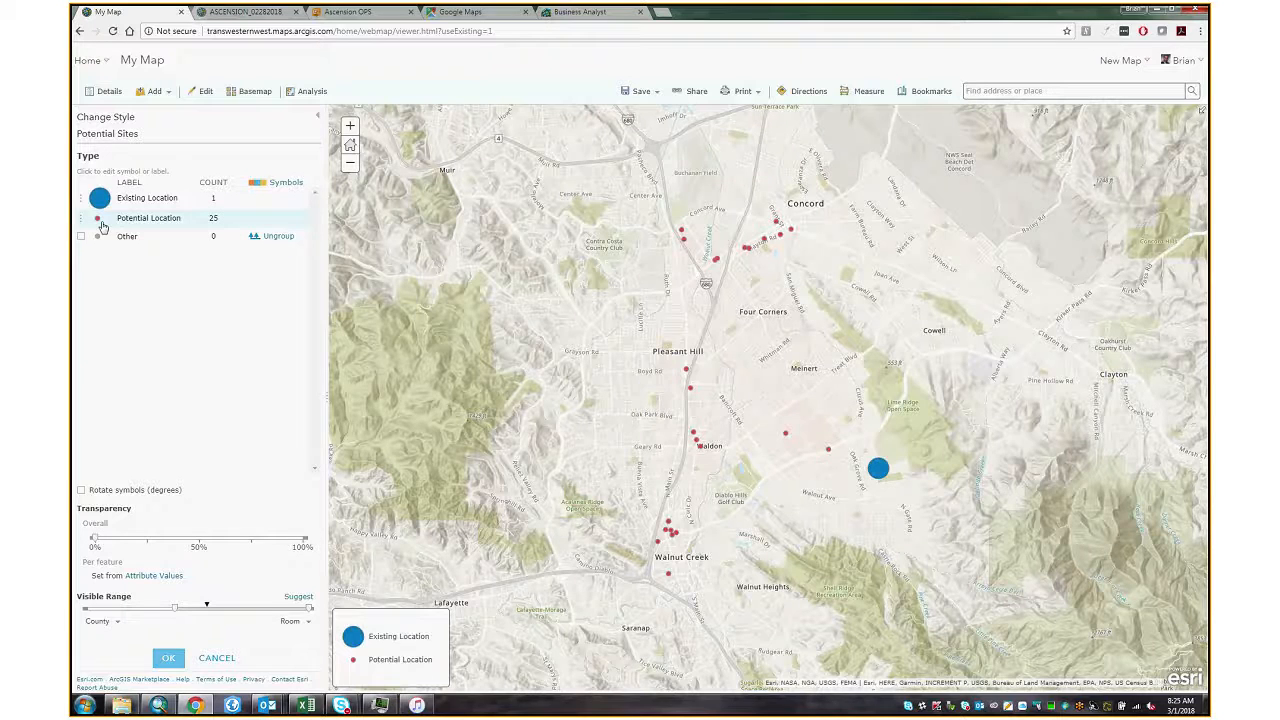
- Change the Potential Location symbol to the Basic square shape with fill color #EB6A10
click(99, 220)
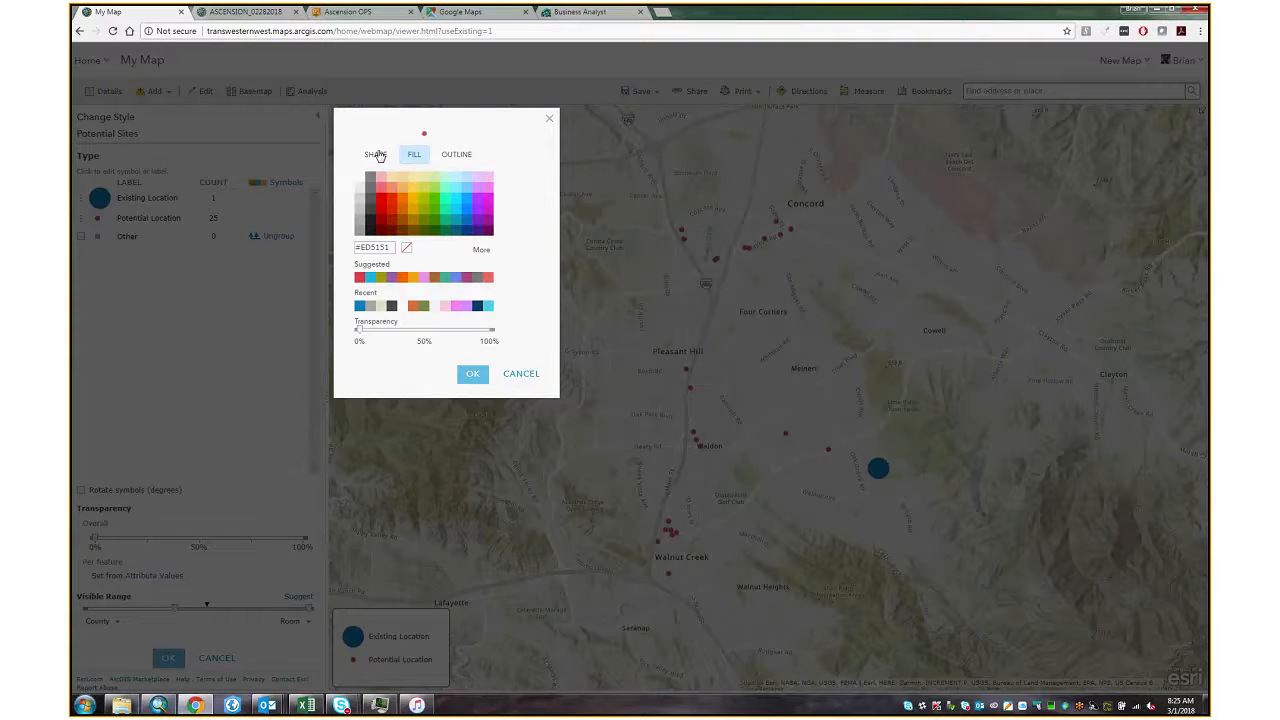
click(379, 156)
click(478, 184)
click(385, 229)
click(386, 210)
click(414, 154)
double_click(375, 247)
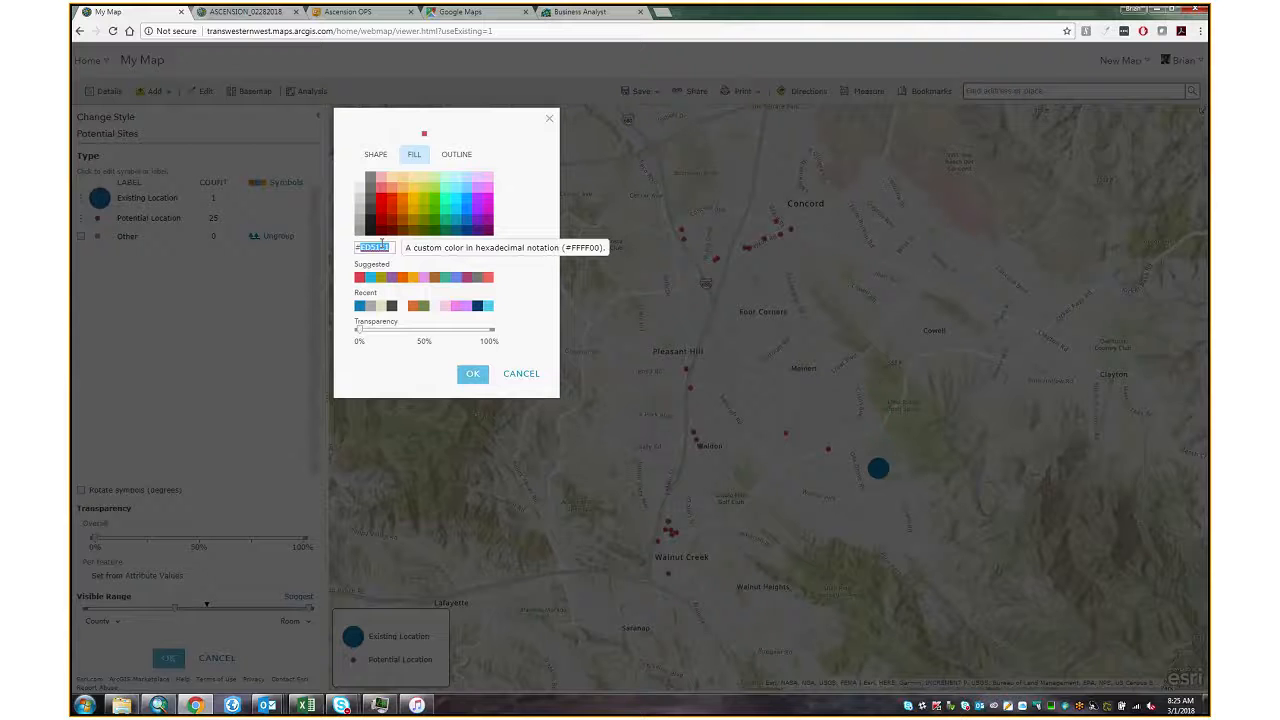
text(E86A50)
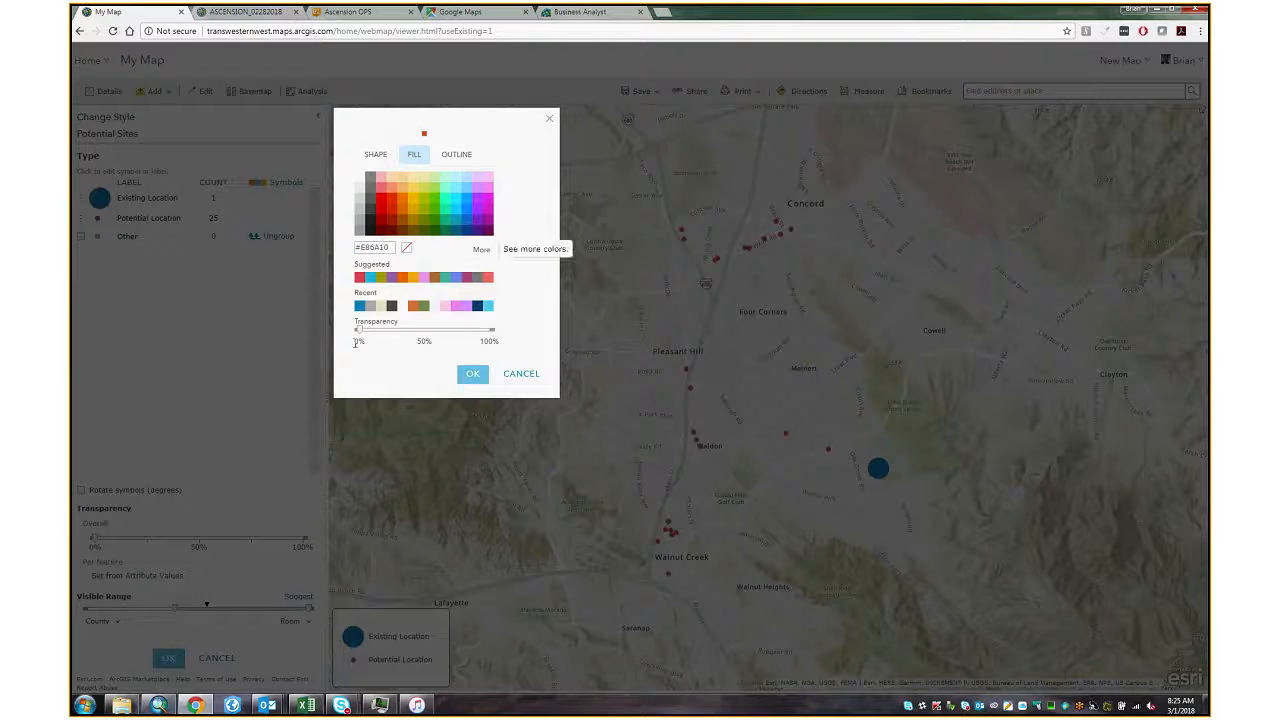
- Set the Potential Location symbol size to 16 px and accept the Potential Sites style changes
click(377, 158)
double_click(464, 351)
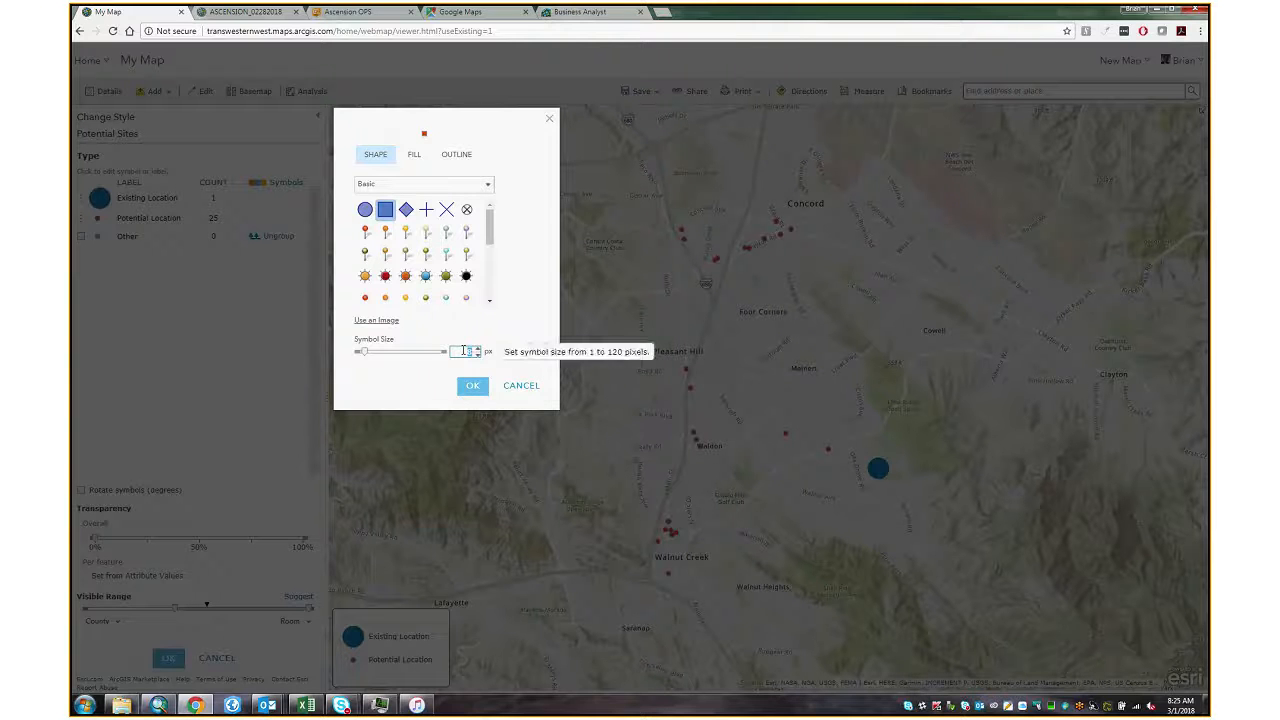
text(15)
key(Tab)
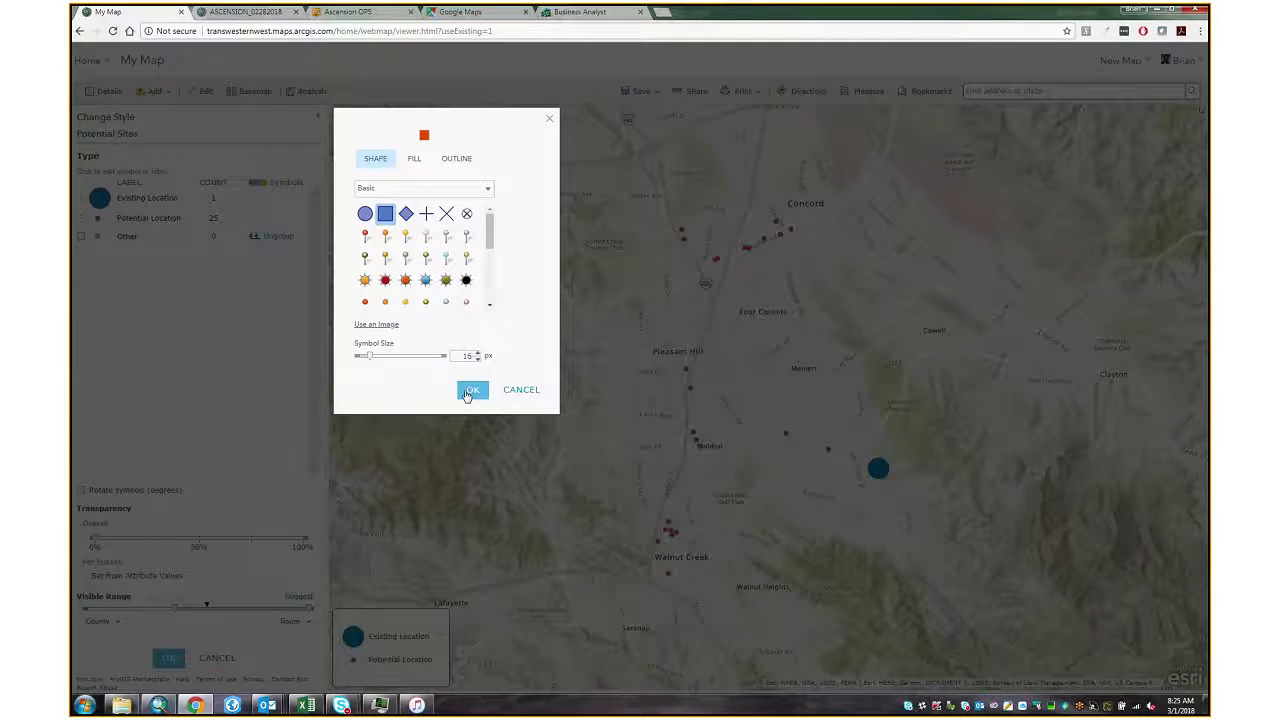
click(471, 390)
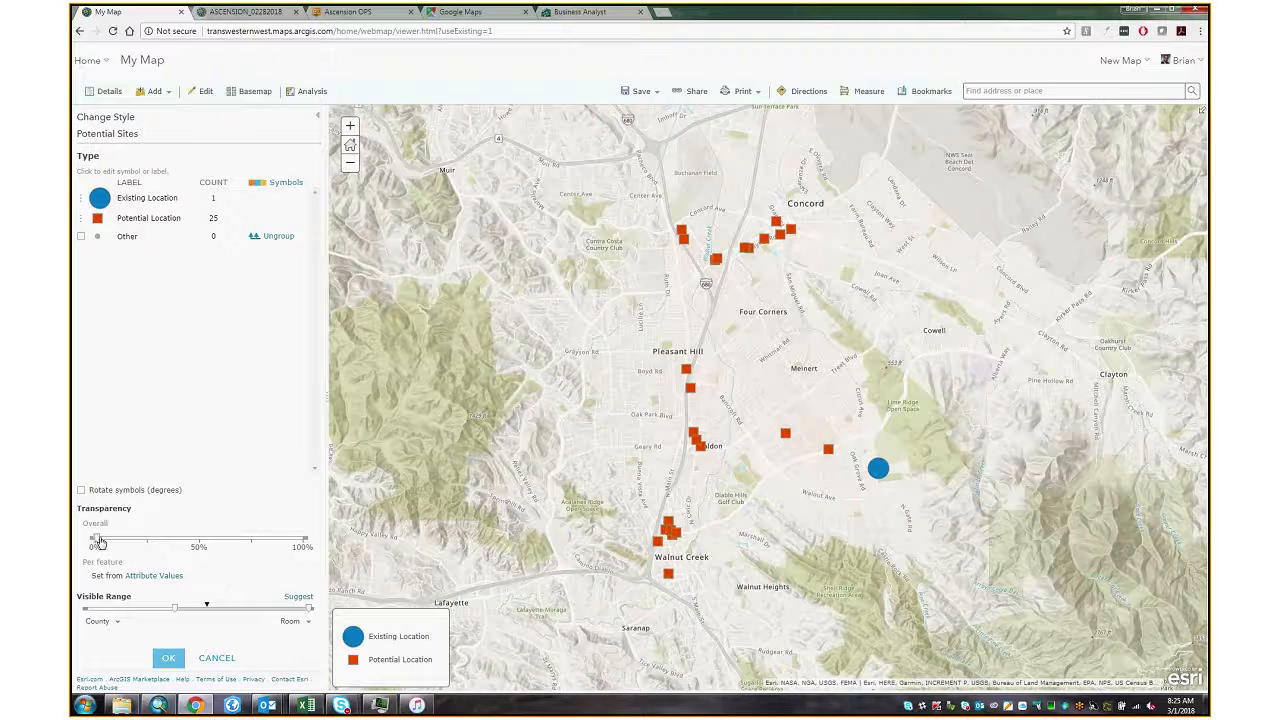
click(169, 659)
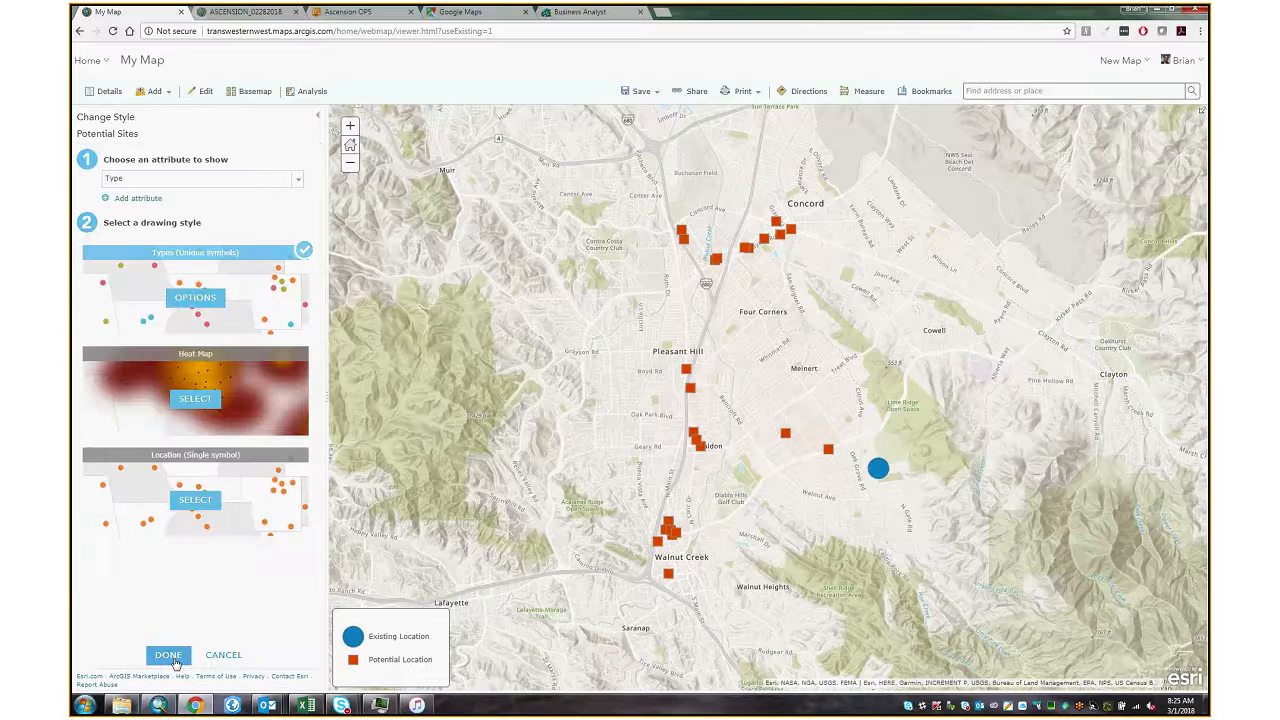
click(168, 657)
click(168, 656)
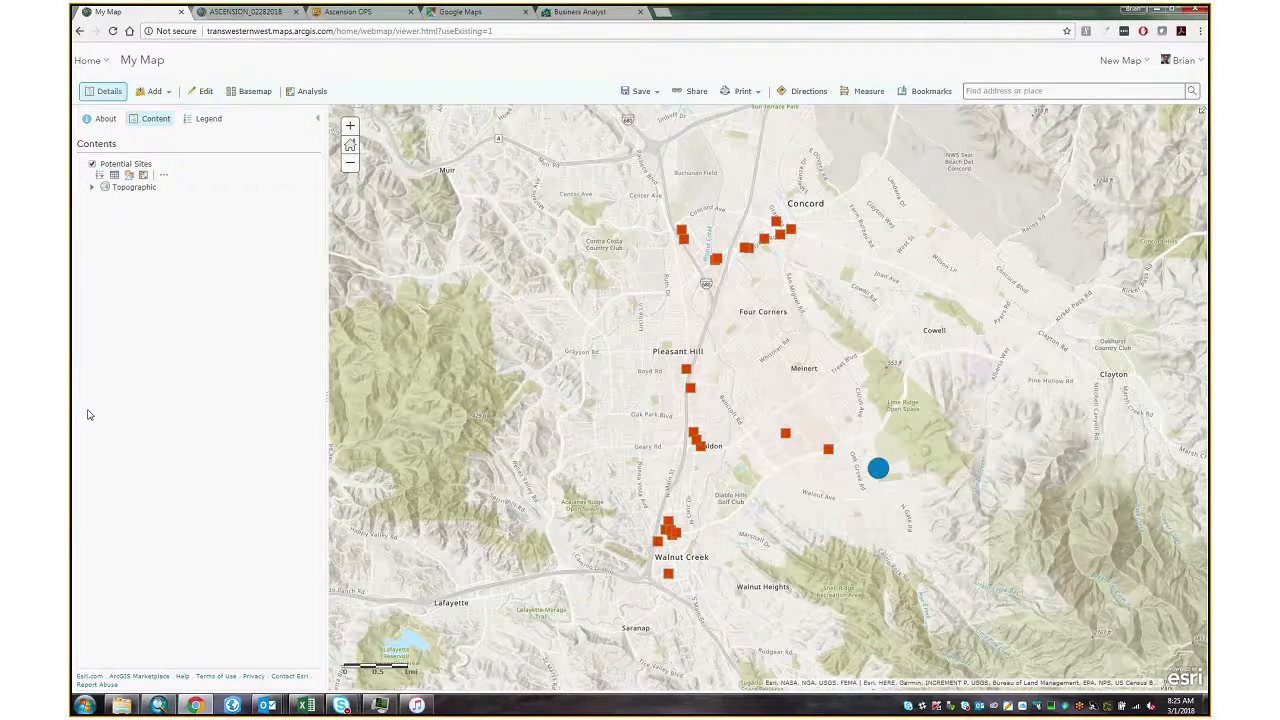
- Create dark blue Address labels for the Potential Sites layer
click(163, 175)
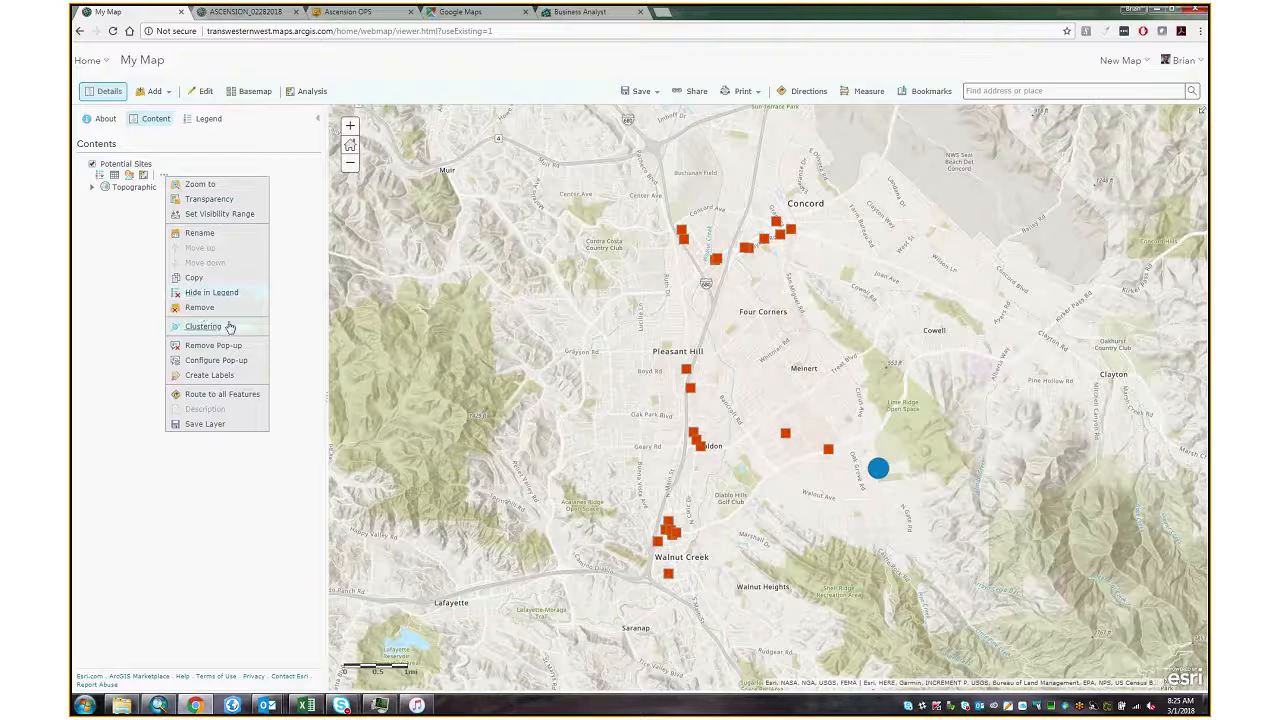
click(226, 375)
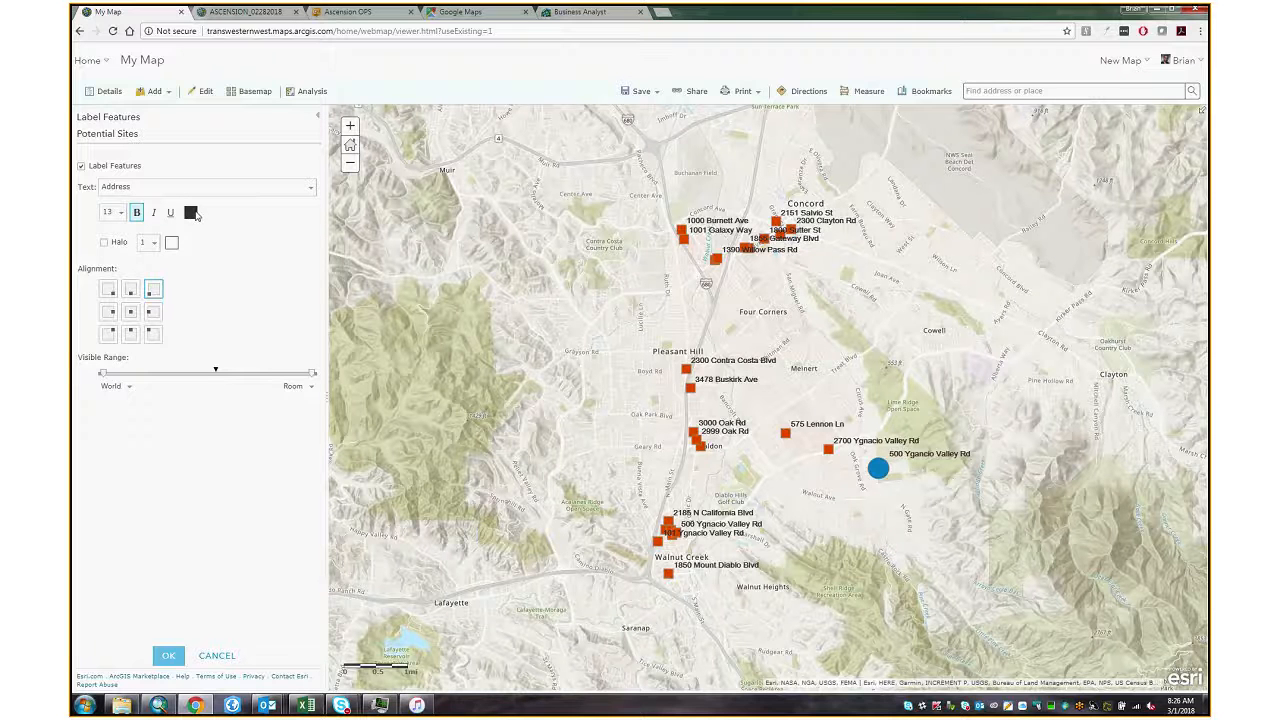
click(192, 213)
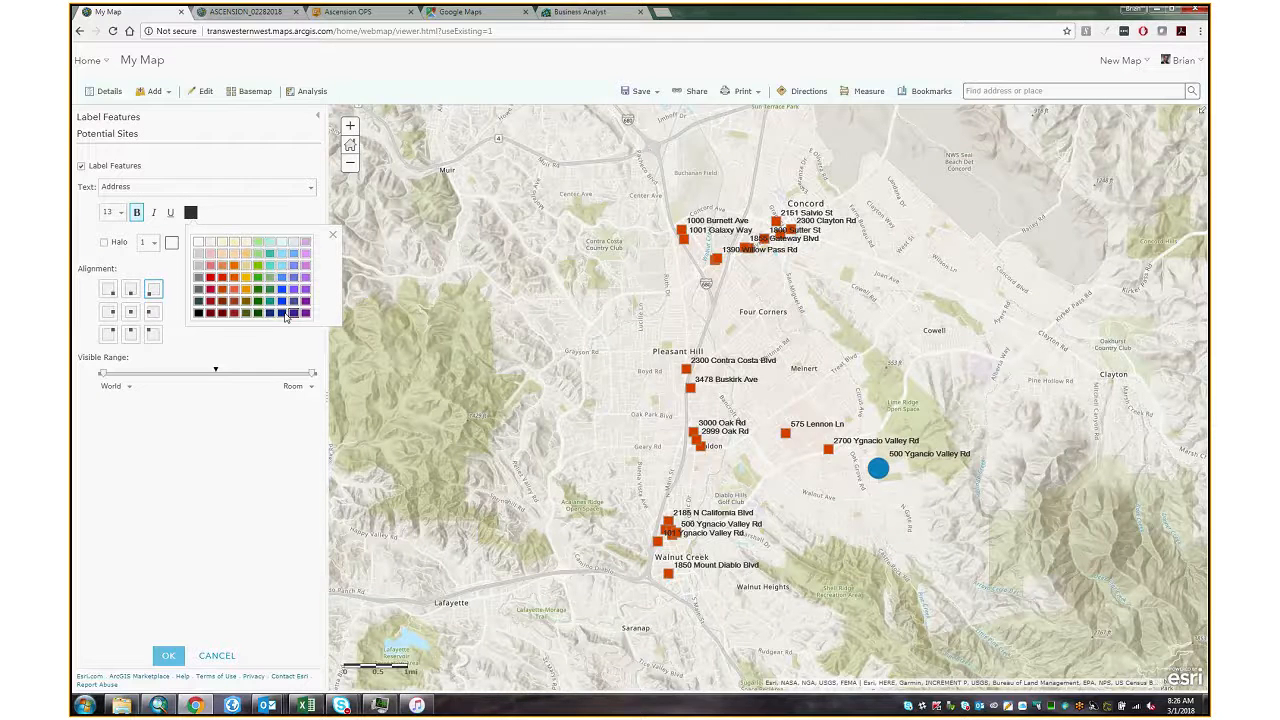
click(288, 313)
click(172, 656)
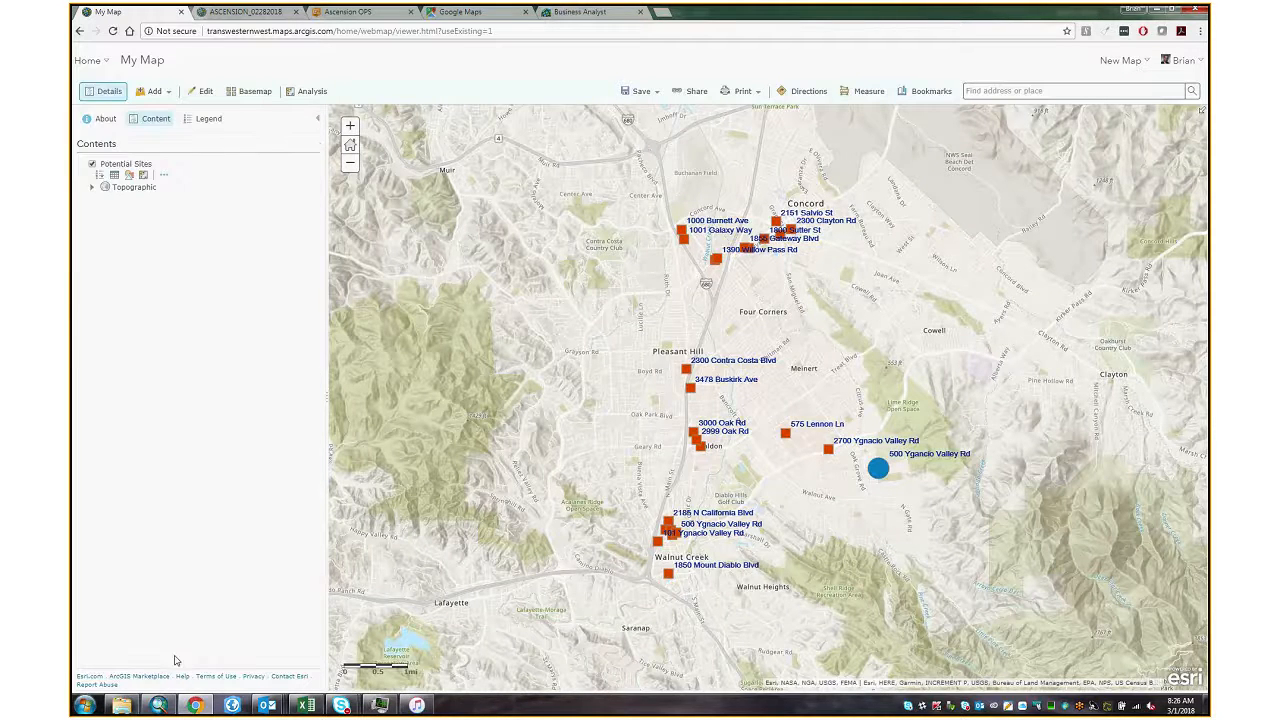
- View one potential site's pop-up and set the Potential Sites pop-up title to the {Address} field
click(163, 175)
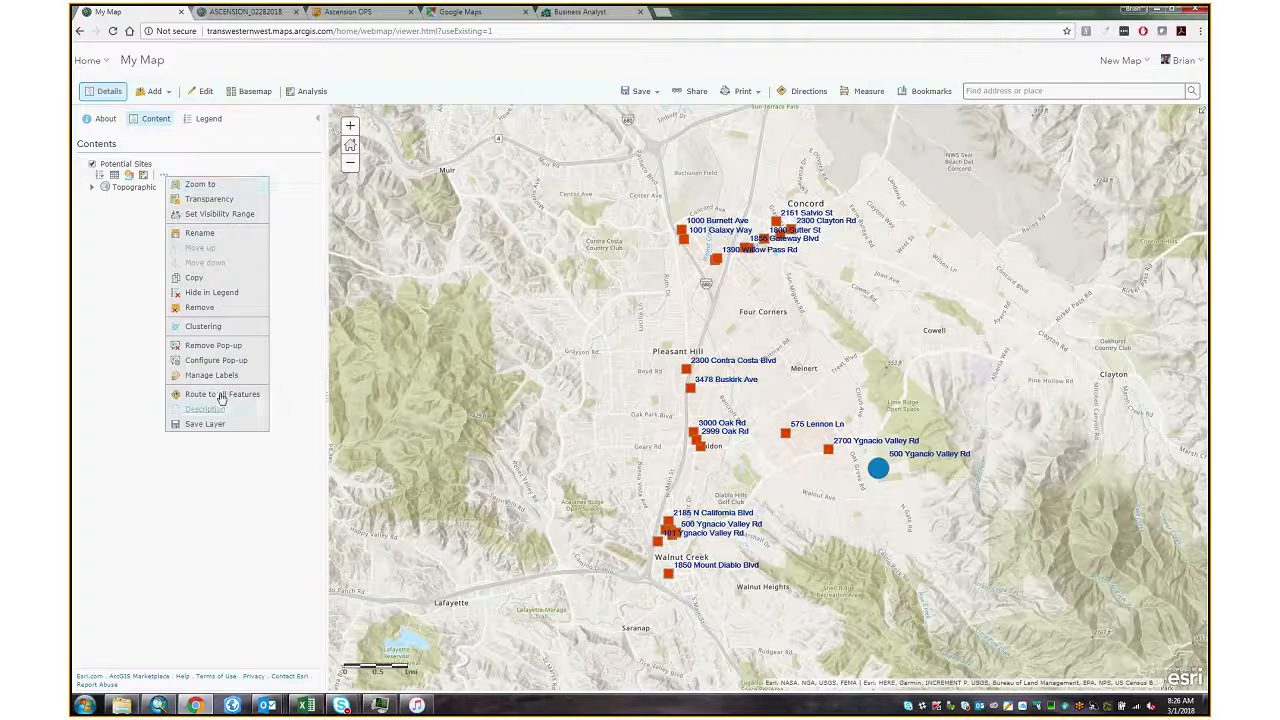
click(787, 438)
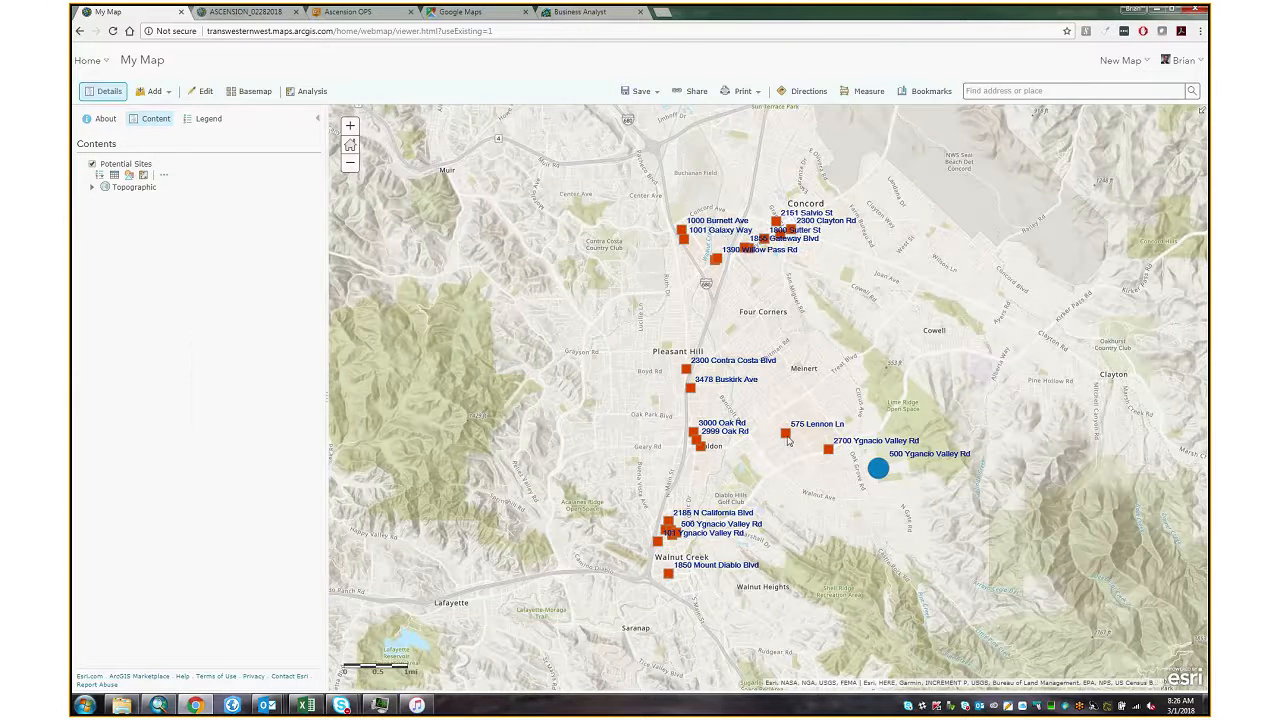
click(163, 175)
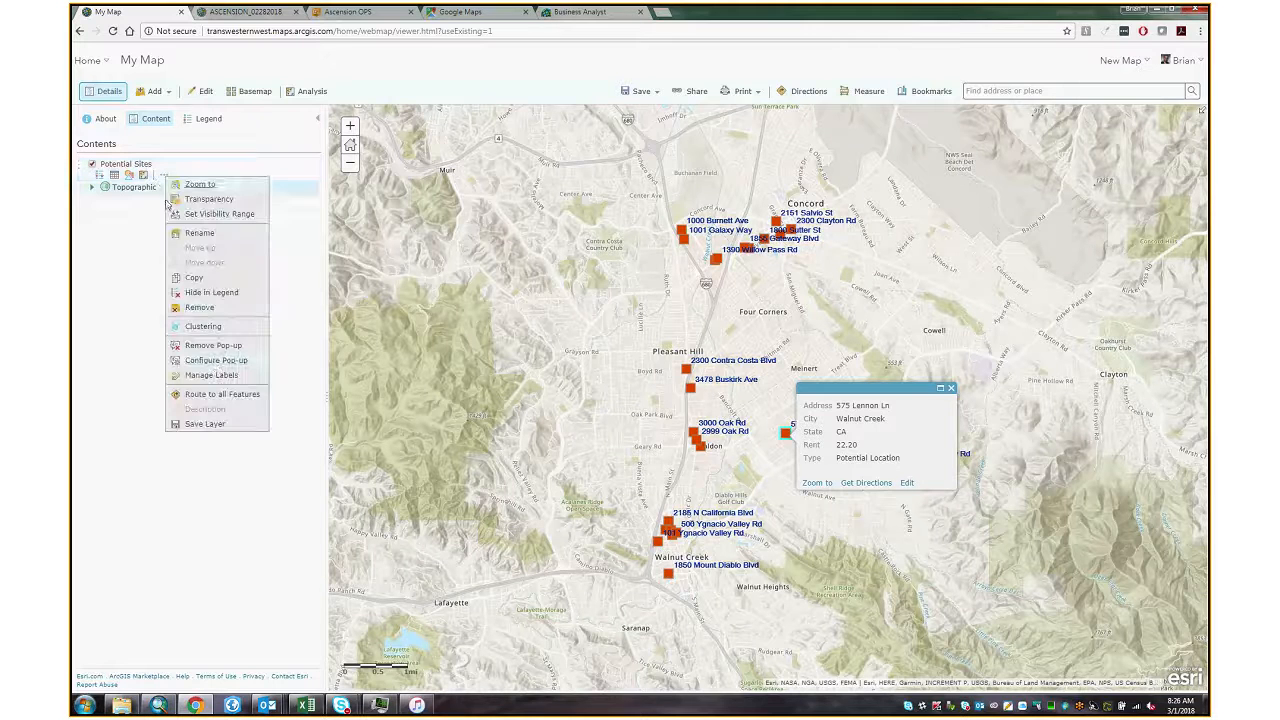
click(217, 361)
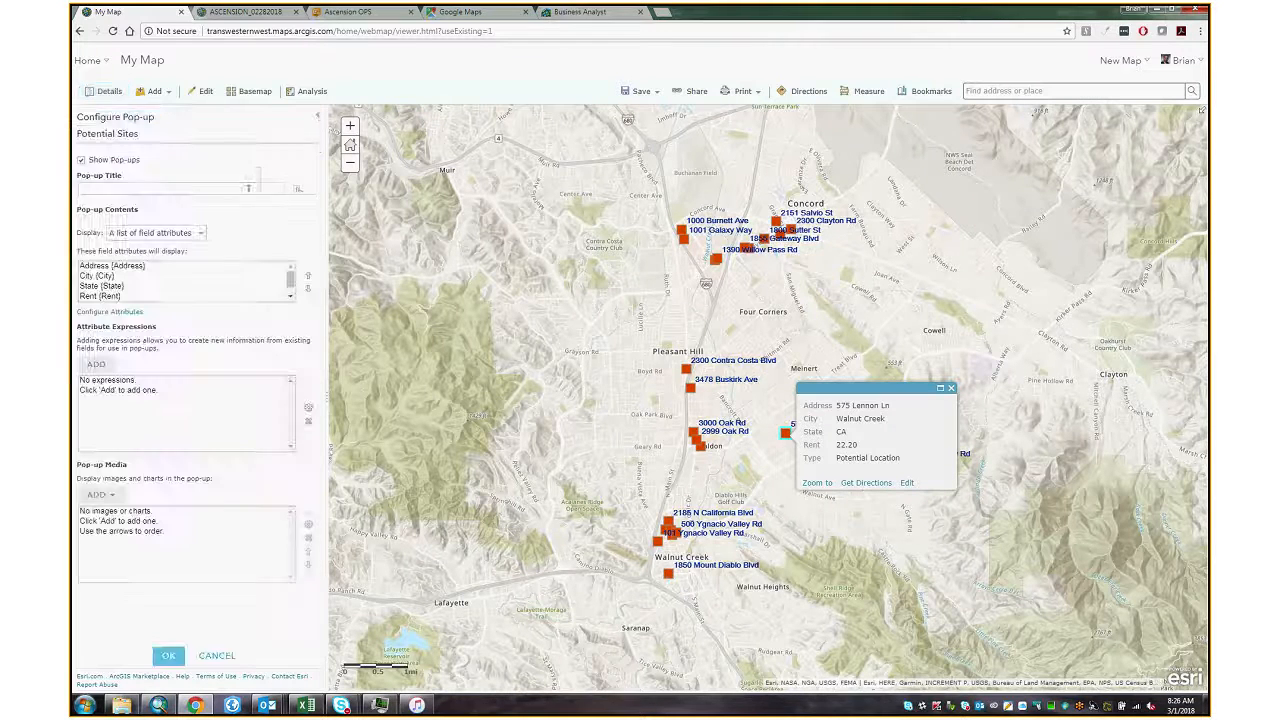
click(296, 189)
click(322, 203)
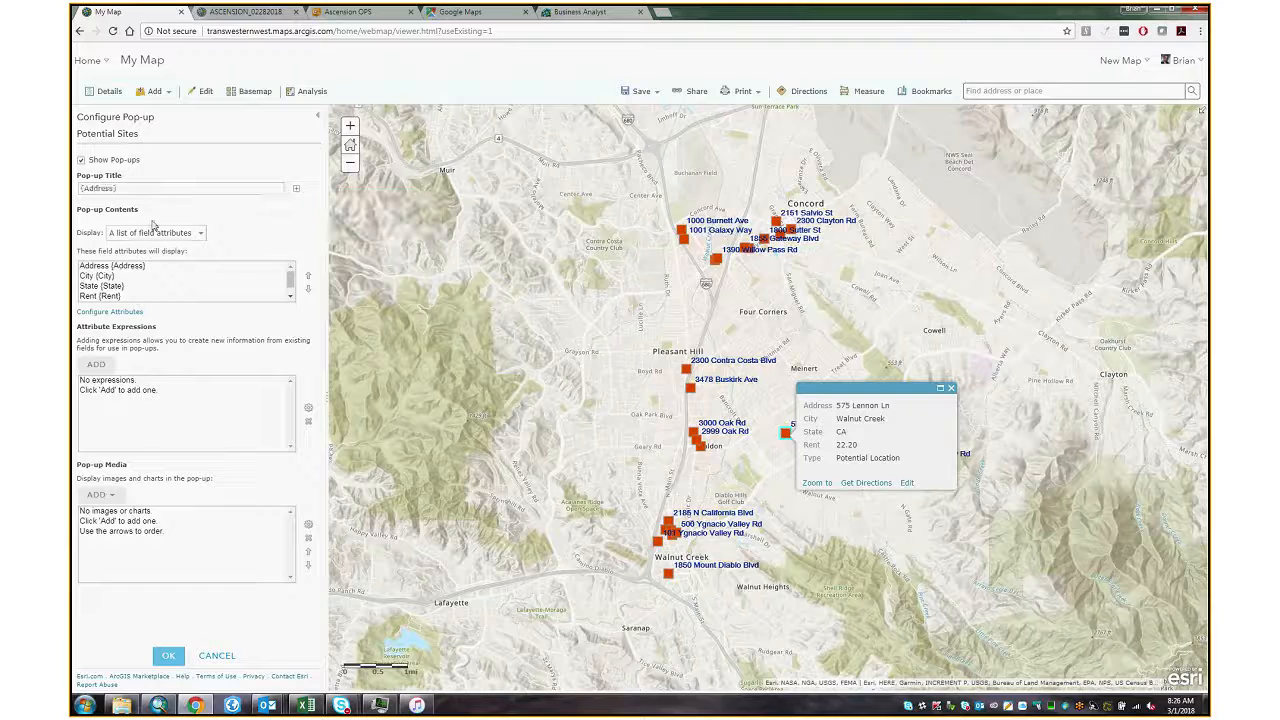
- Exclude the Address field from the displayed pop-up attributes, apply the pop-up configuration, and check it on a potential site
click(110, 311)
click(423, 316)
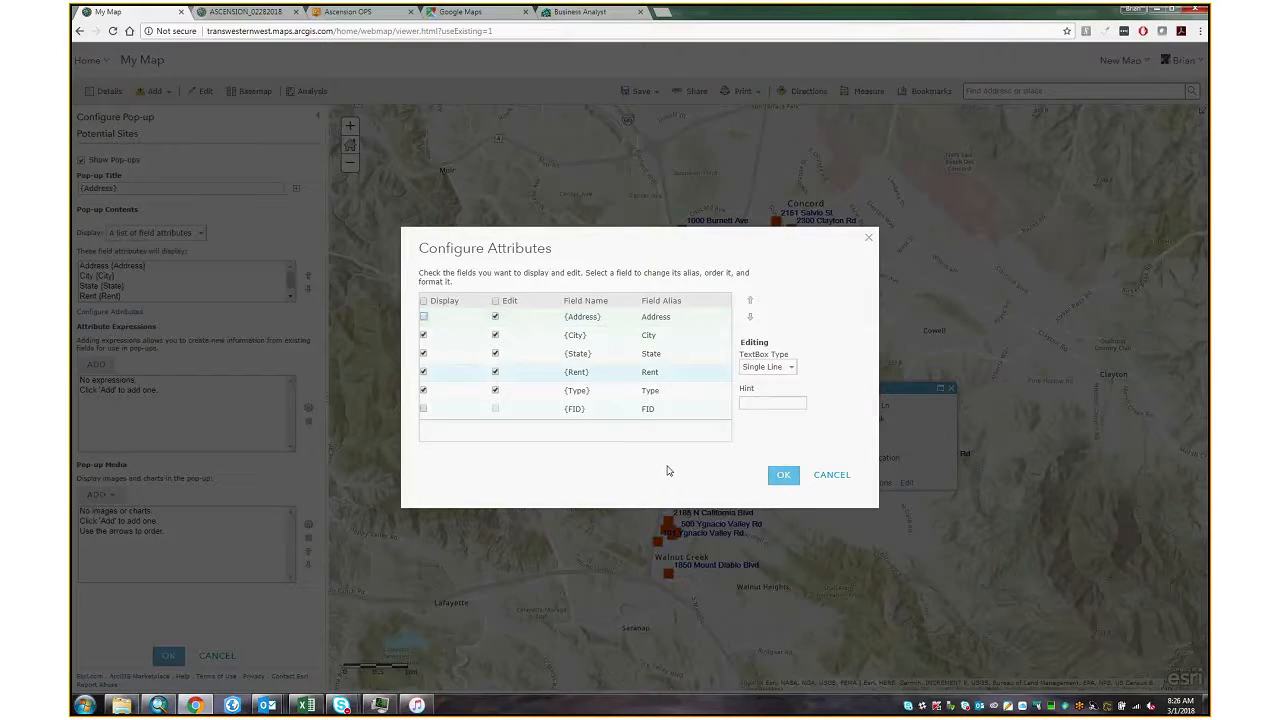
click(785, 476)
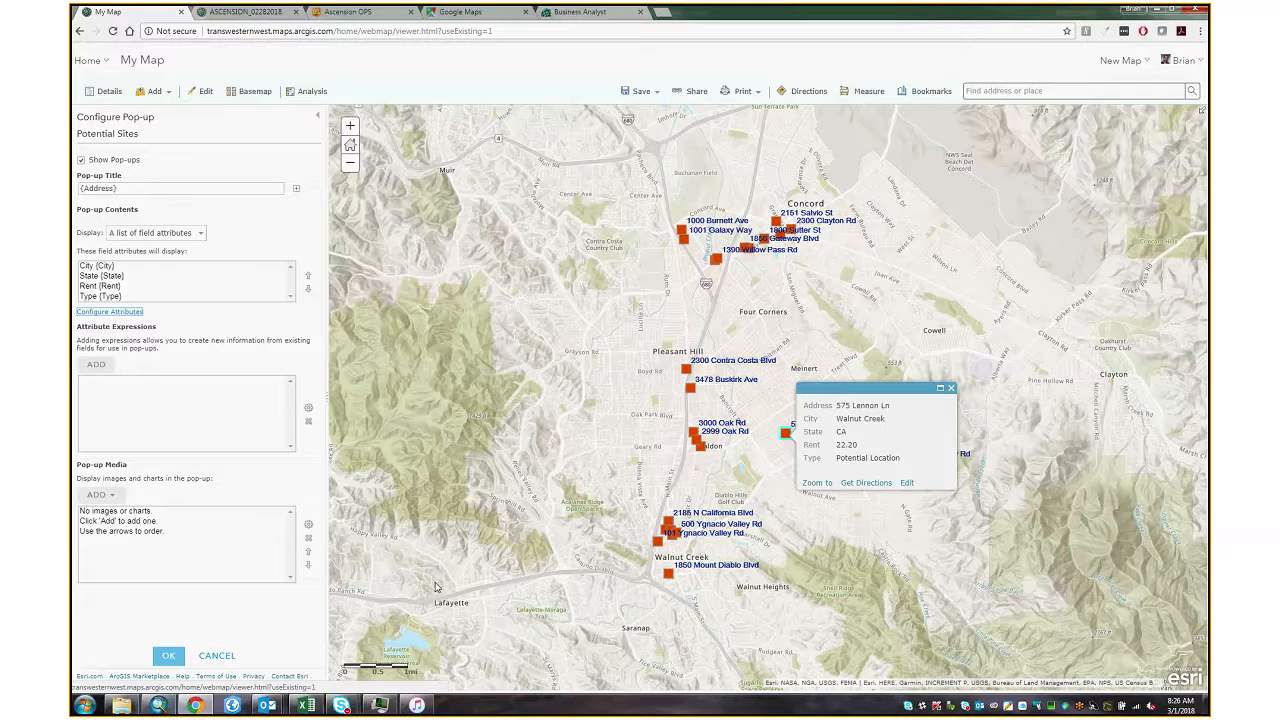
click(168, 656)
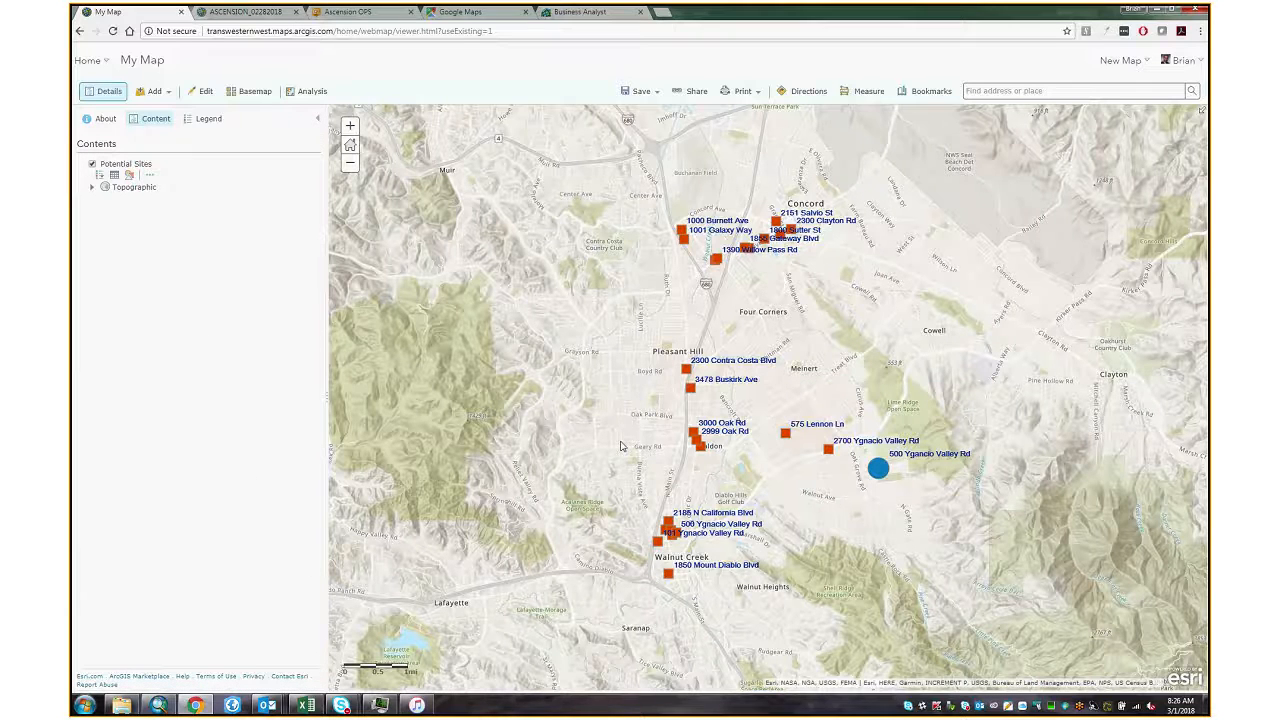
click(785, 432)
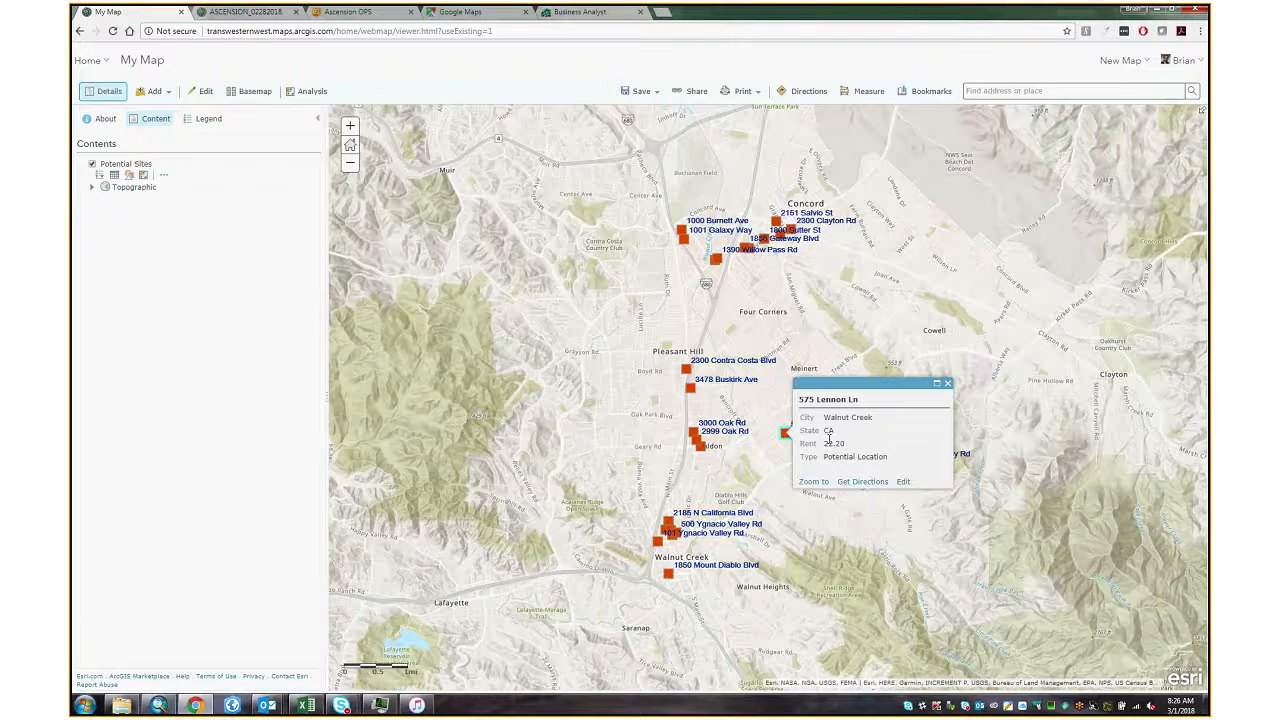
click(948, 384)
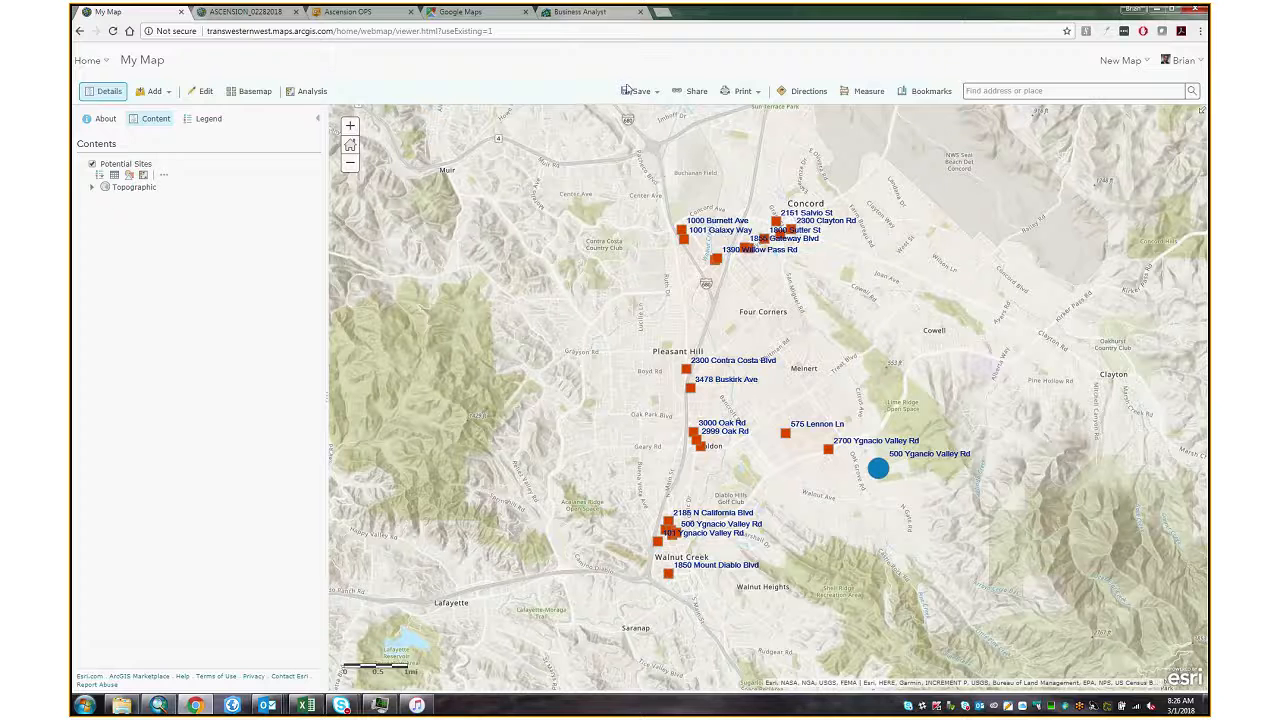
- Save the map in the Ascension folder with the title Sample 03012018 and the tag sampel
click(655, 93)
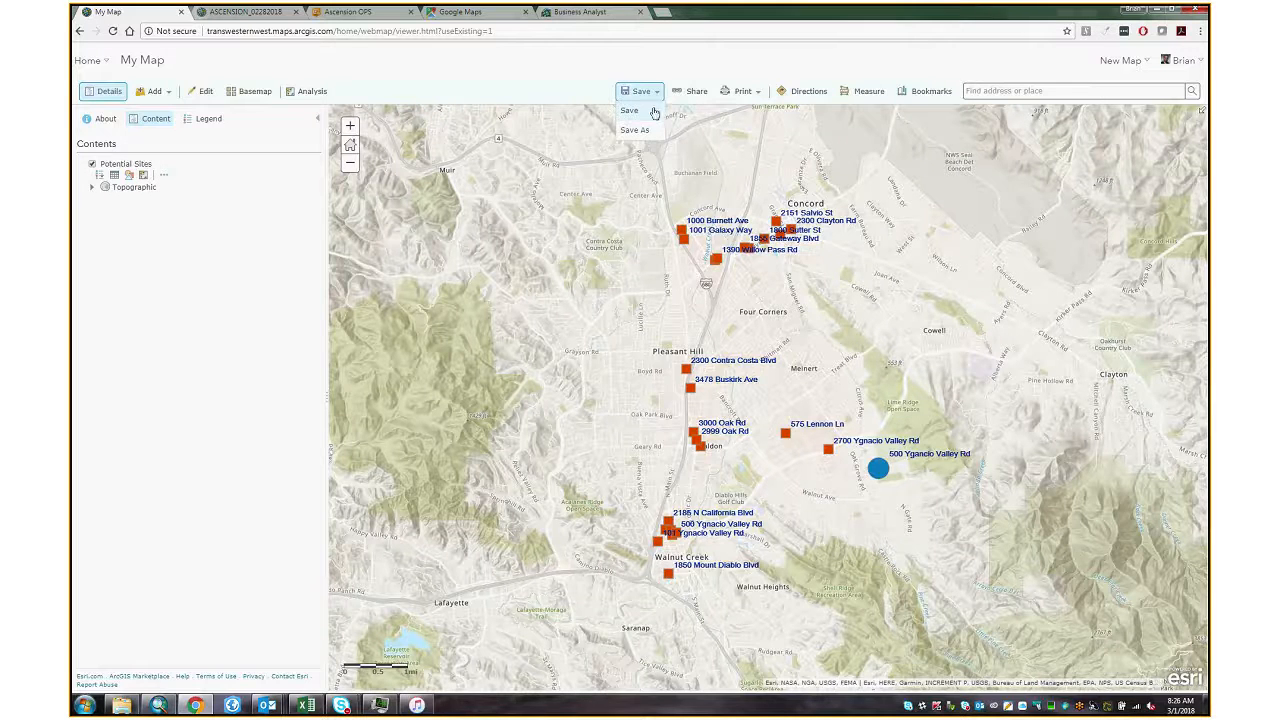
click(645, 112)
click(605, 342)
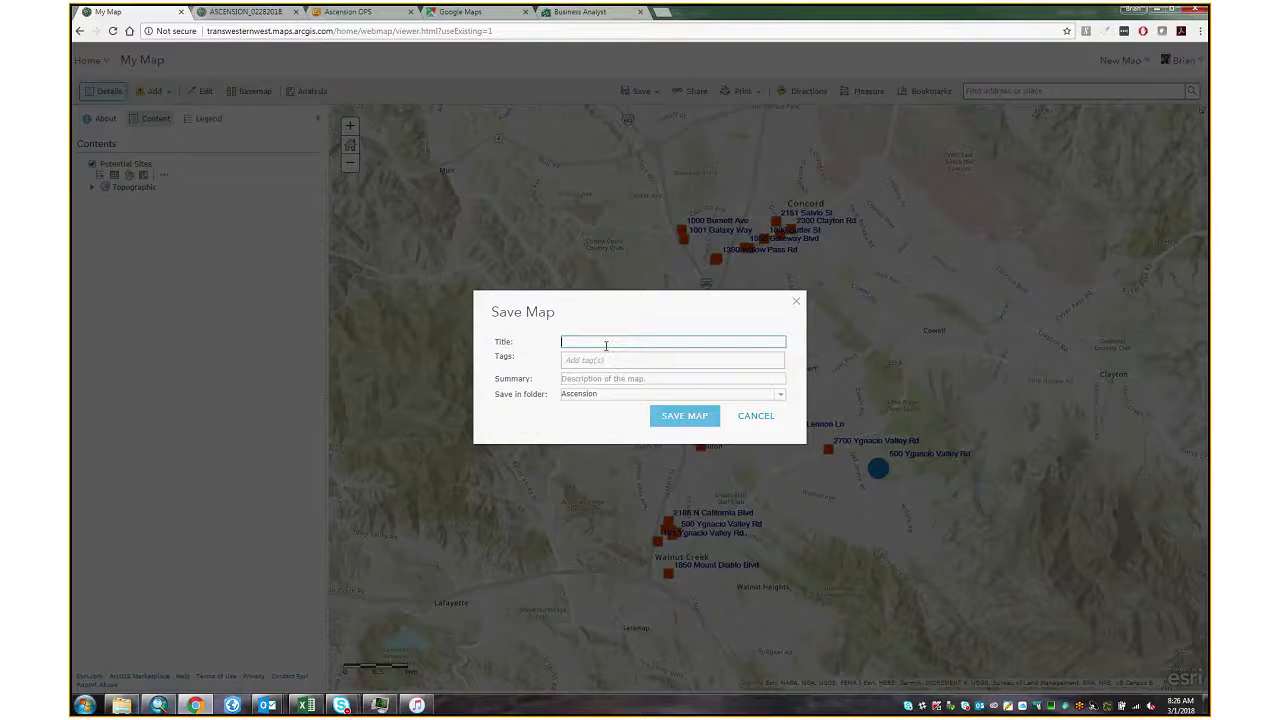
text(Sample 03012018)
key(Tab)
click(684, 415)
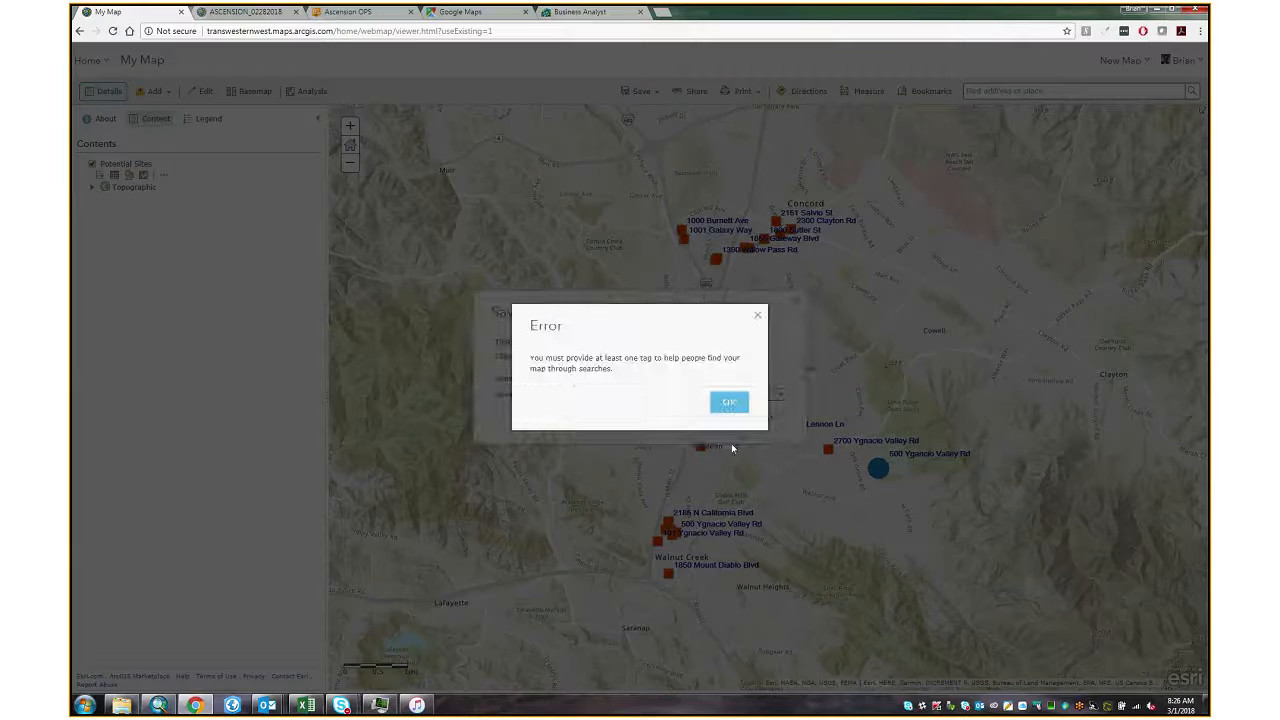
click(729, 403)
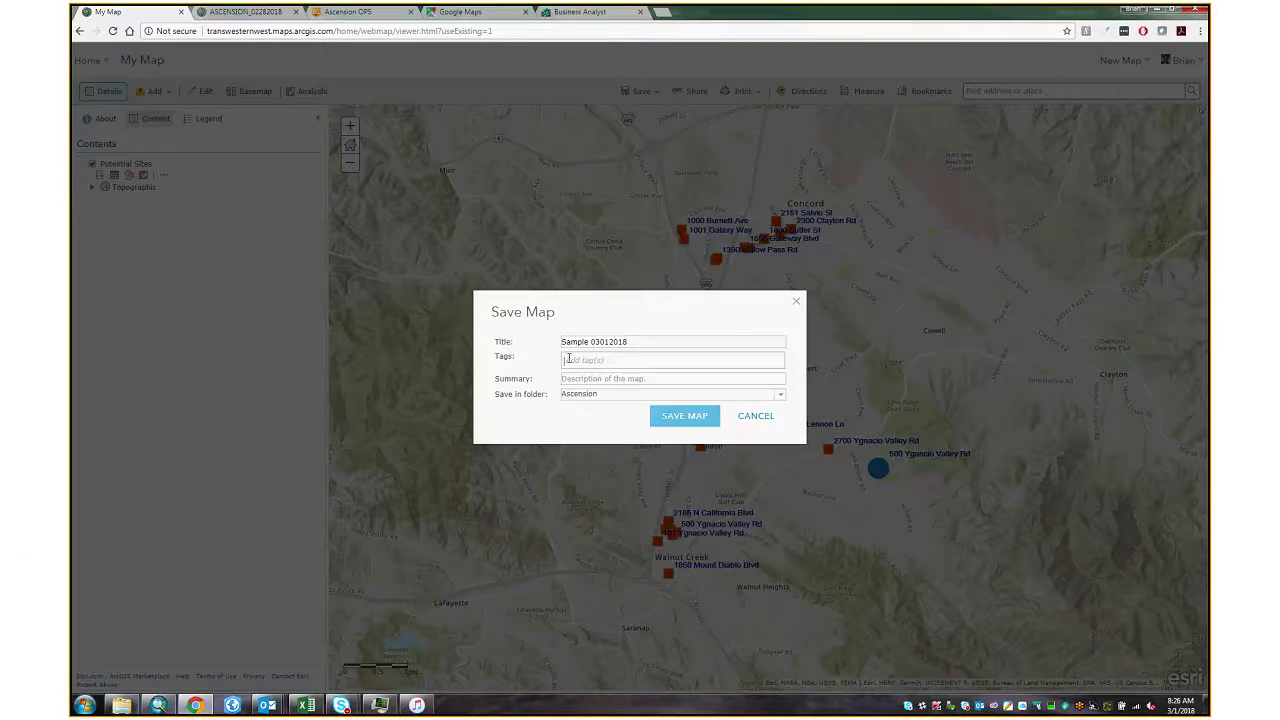
click(568, 358)
text(sampel)
key(Return)
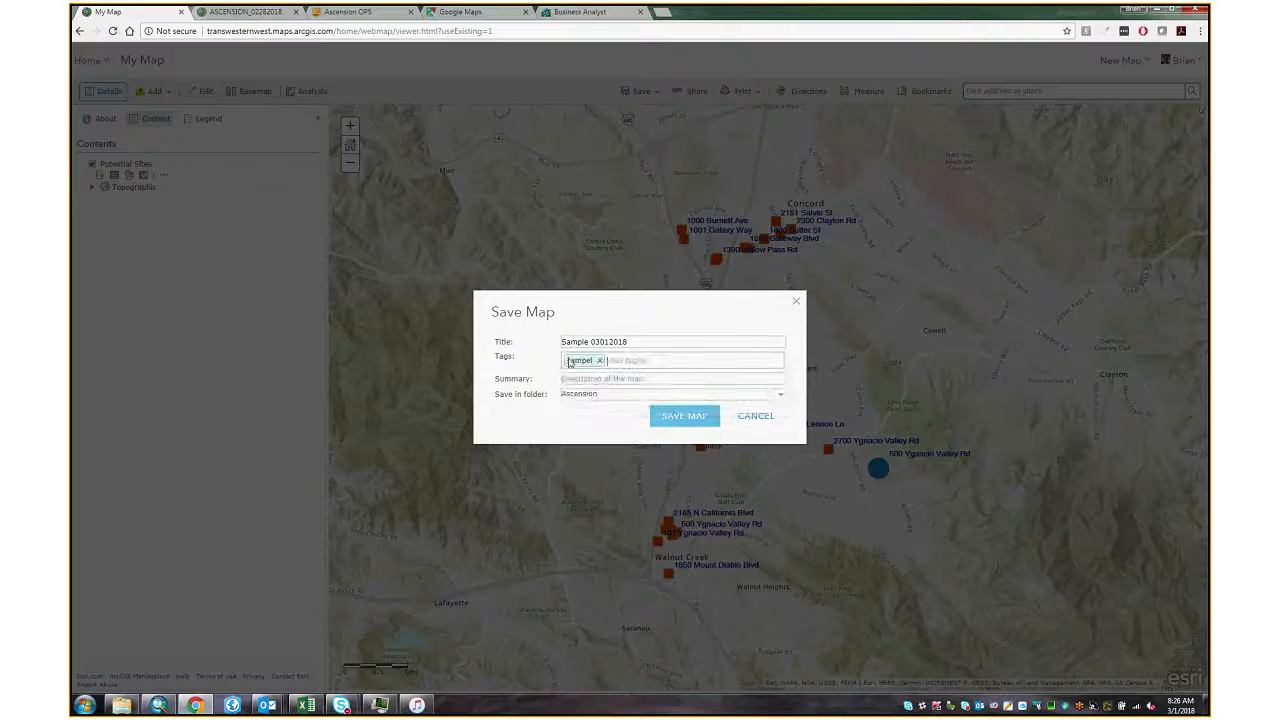
click(679, 424)
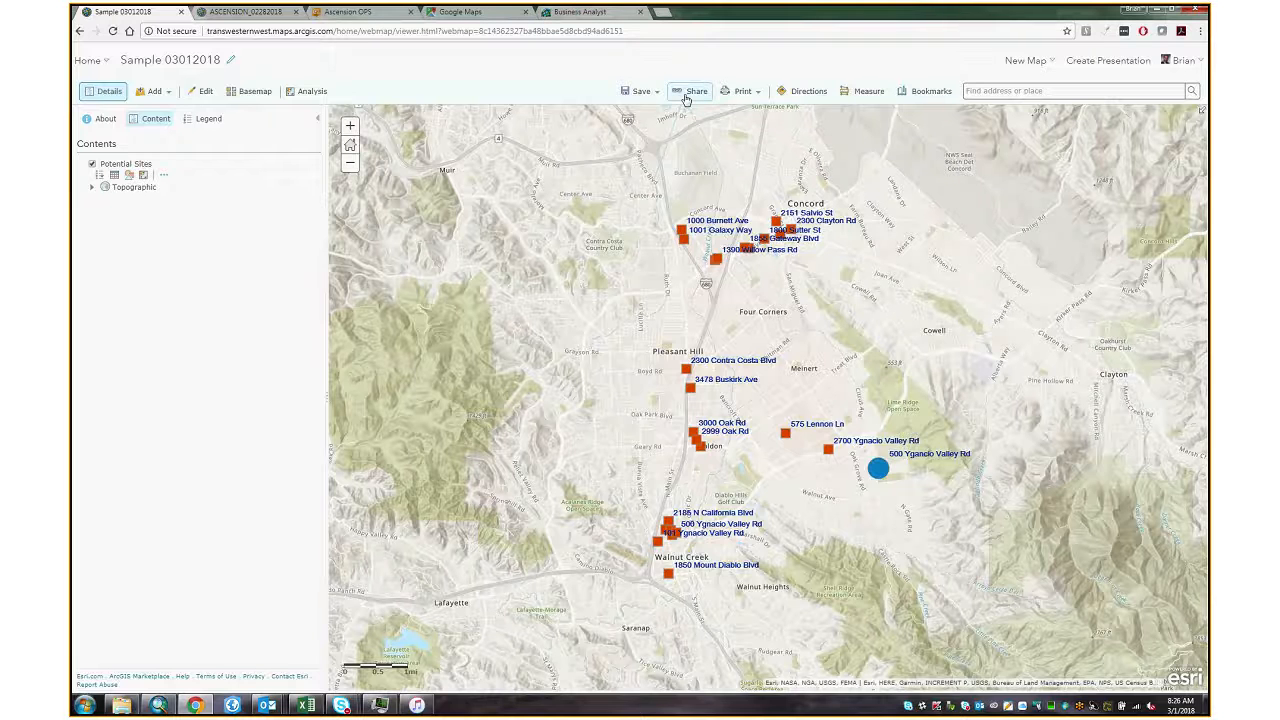
click(737, 91)
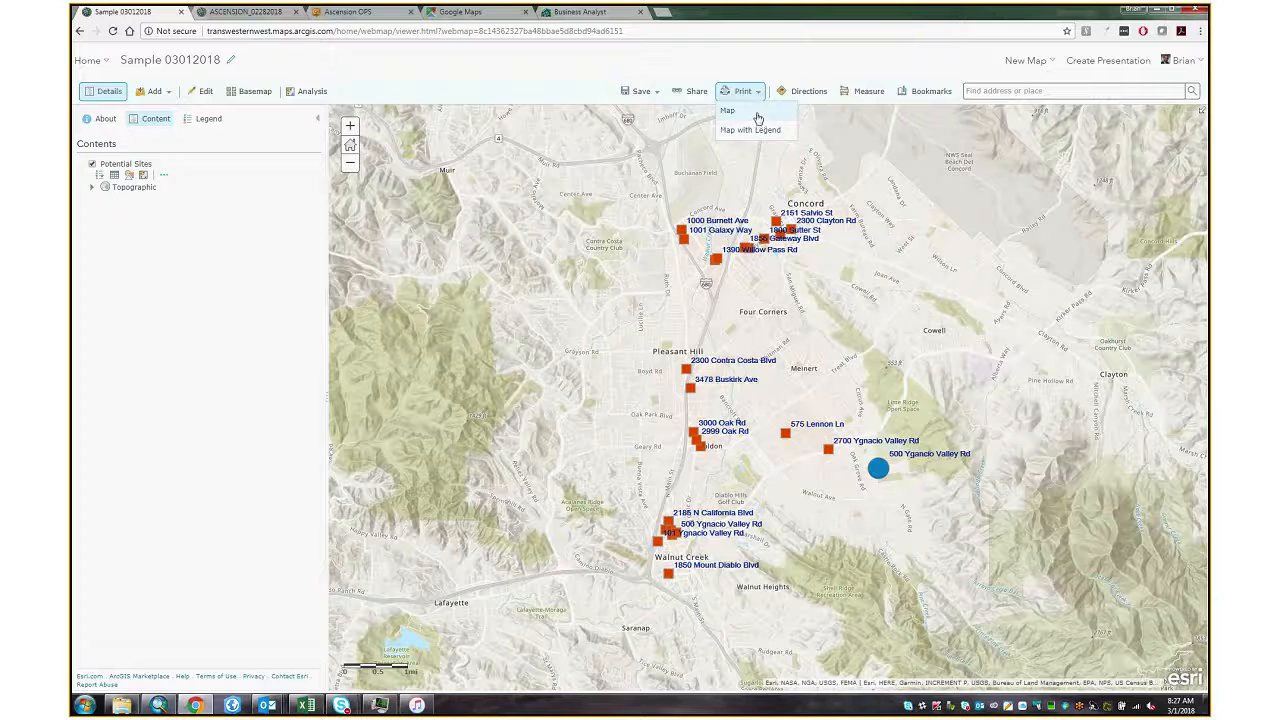
click(746, 65)
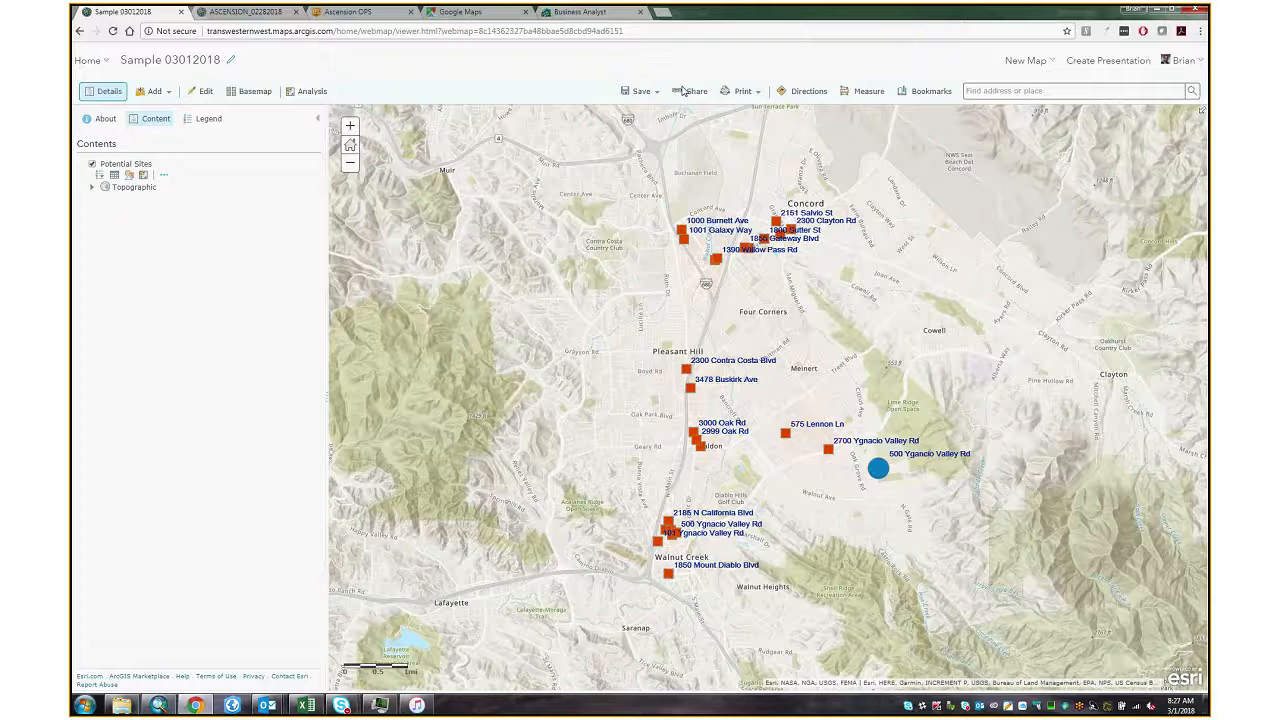
- Share the Sample 03012018 map with the ArcGIS for Adobe Creative Cloud group only
click(686, 91)
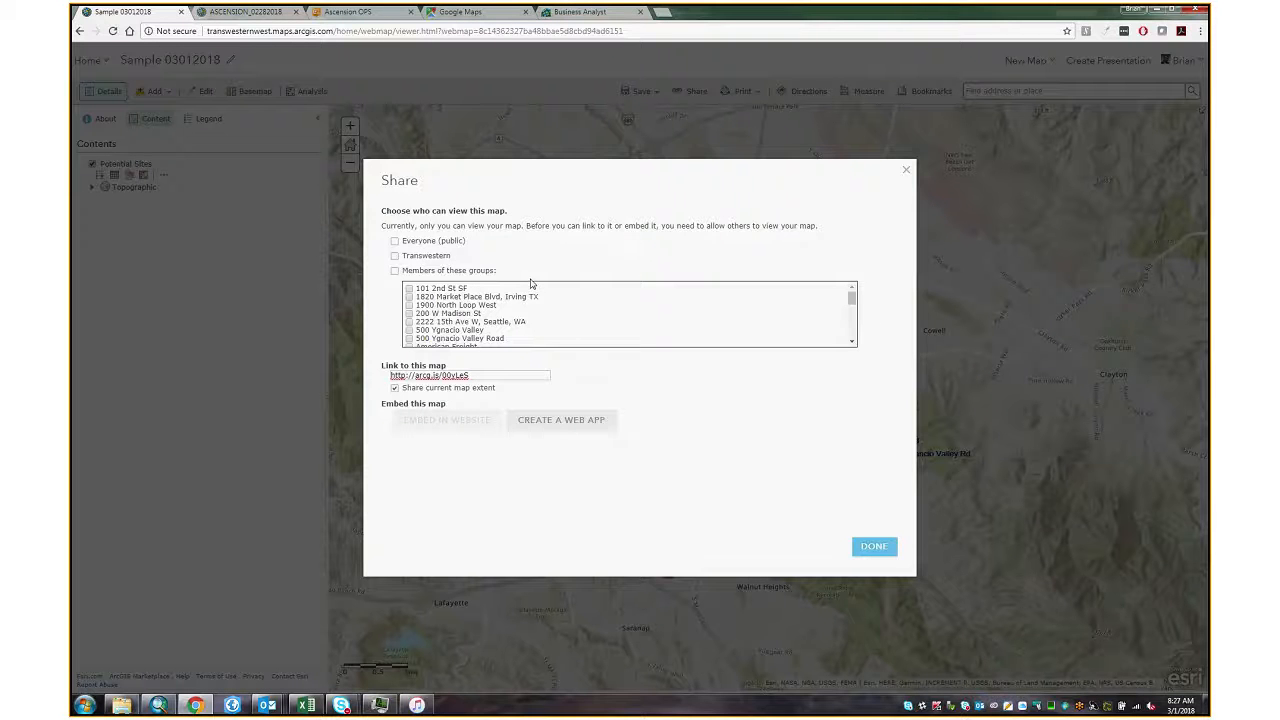
click(426, 258)
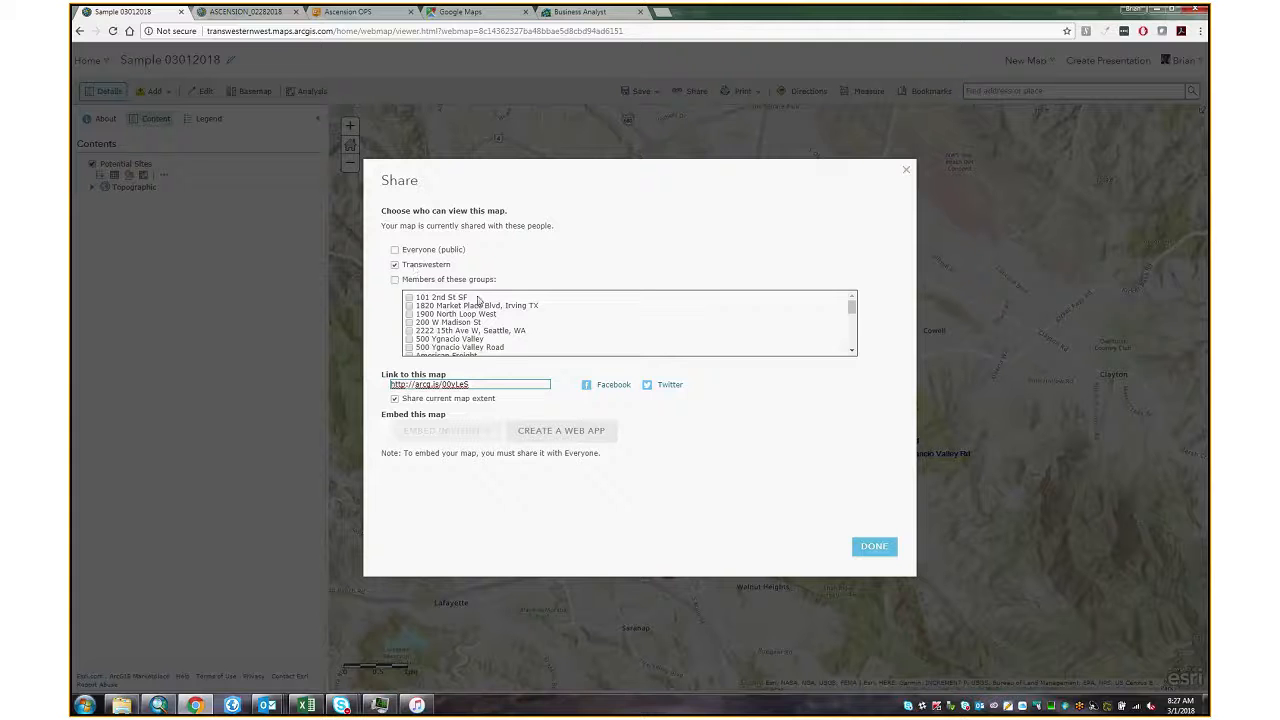
click(404, 279)
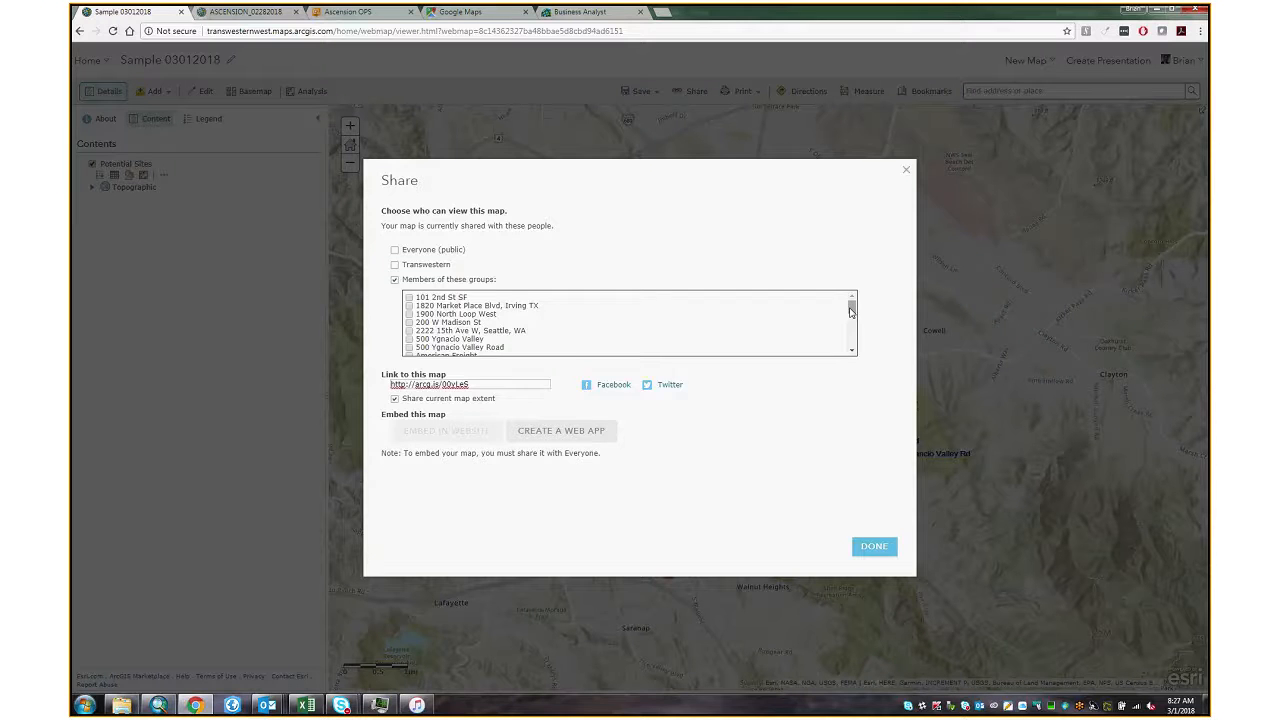
scroll(850, 312, down, 5)
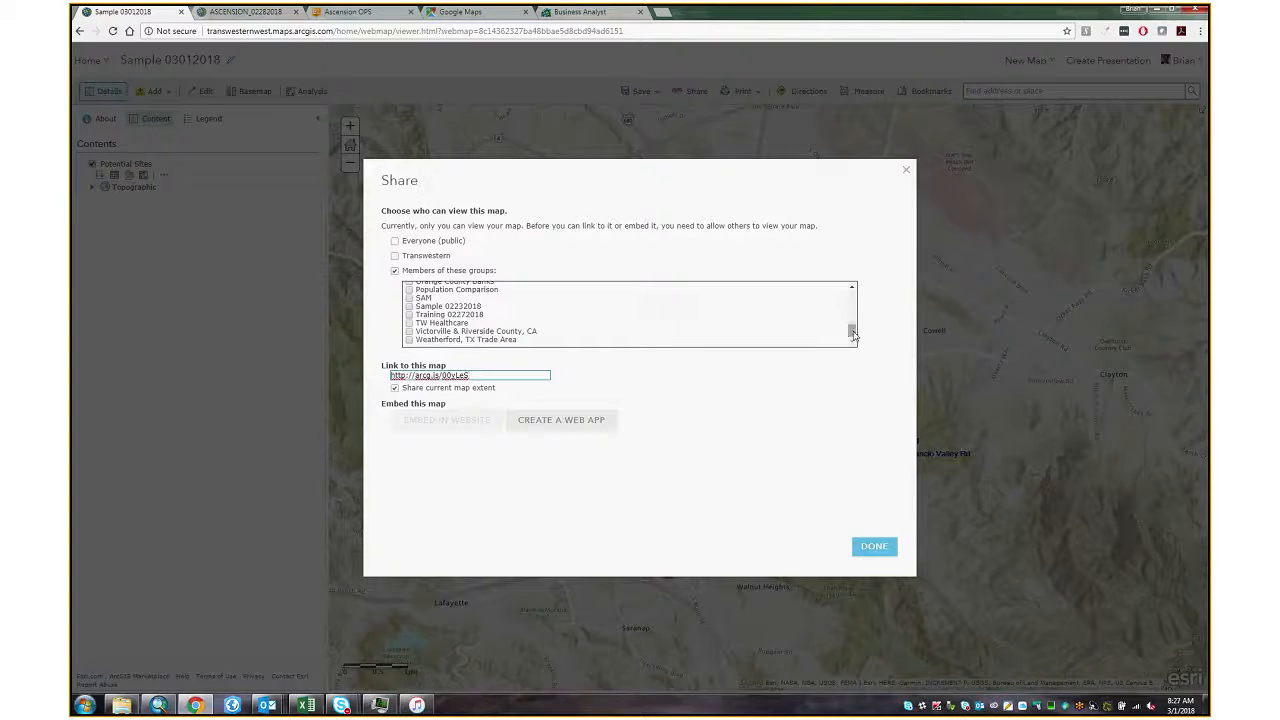
scroll(853, 330, up, 10)
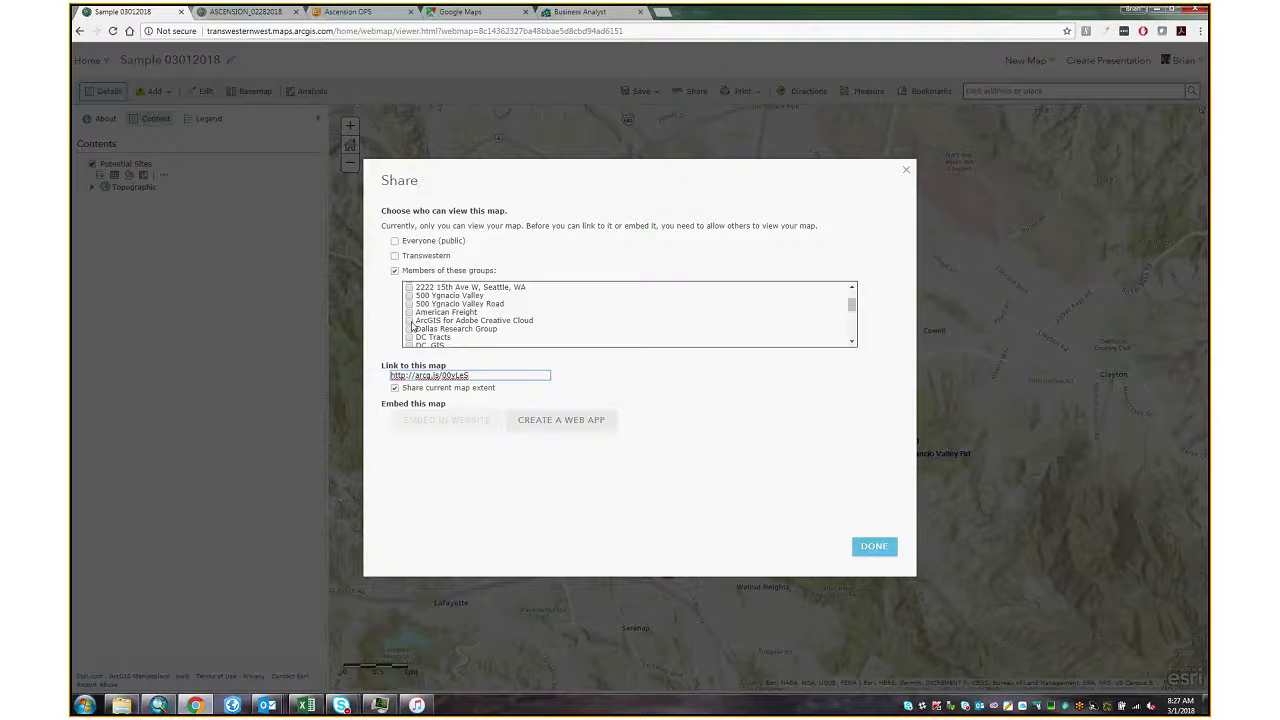
click(409, 321)
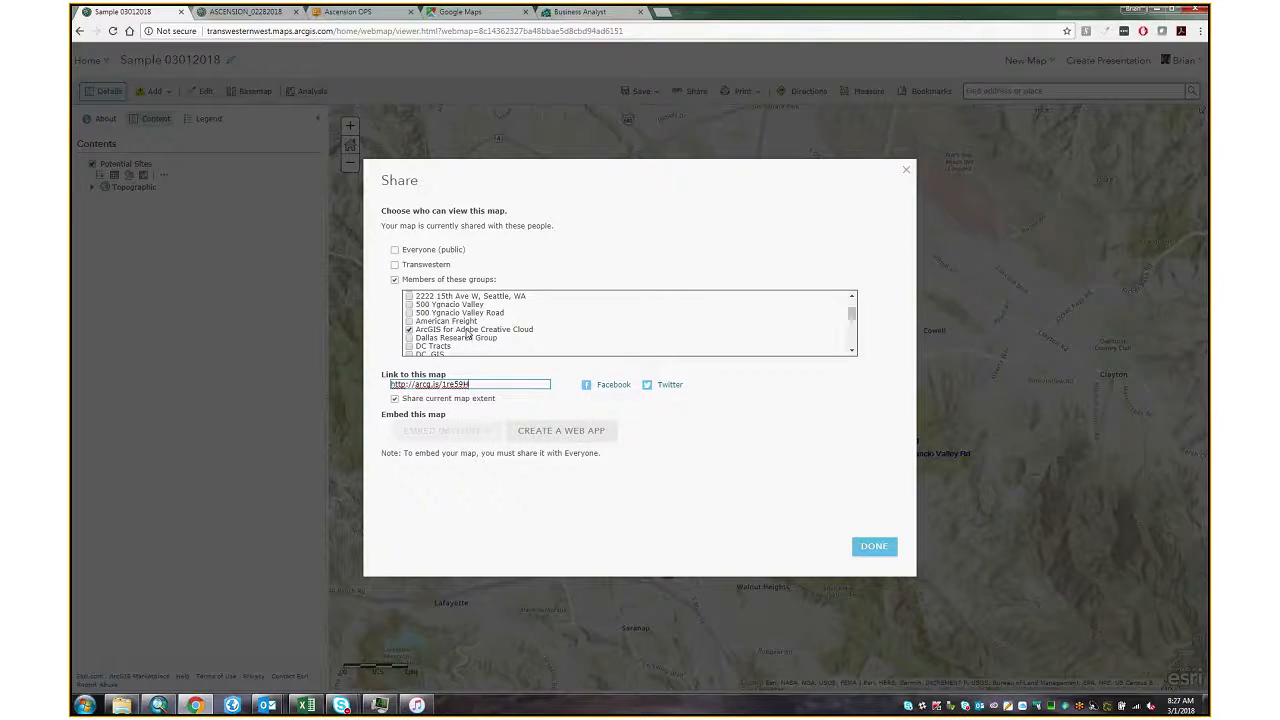
click(868, 550)
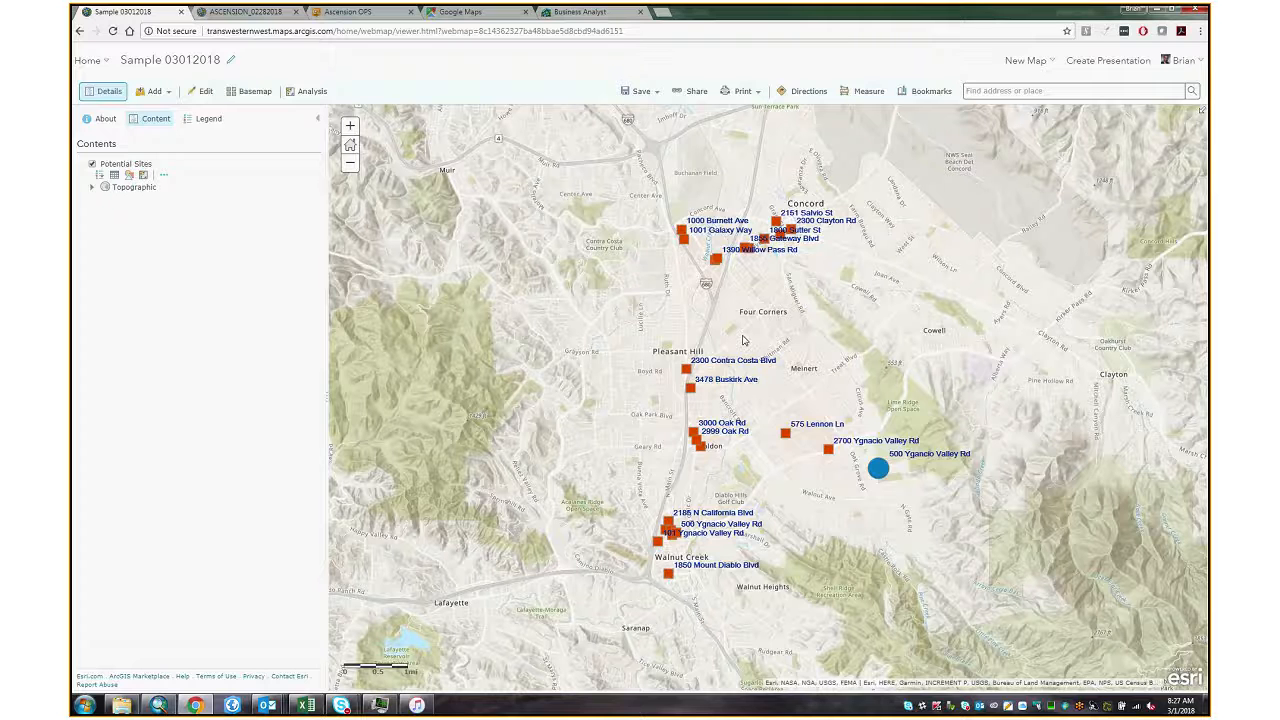
- Try to save a copy of the map in the Ascension folder titled Sample 03012018, adding the tag M4CC
mouse_move(121, 706)
click(637, 91)
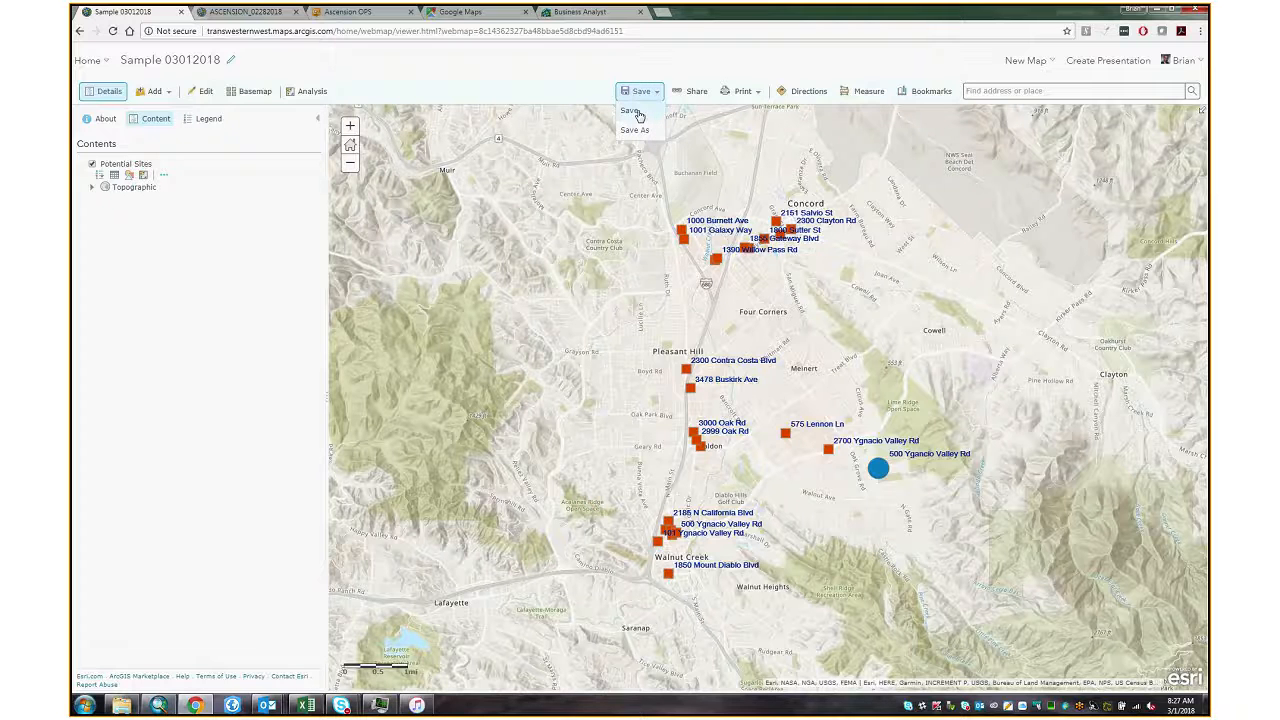
click(634, 130)
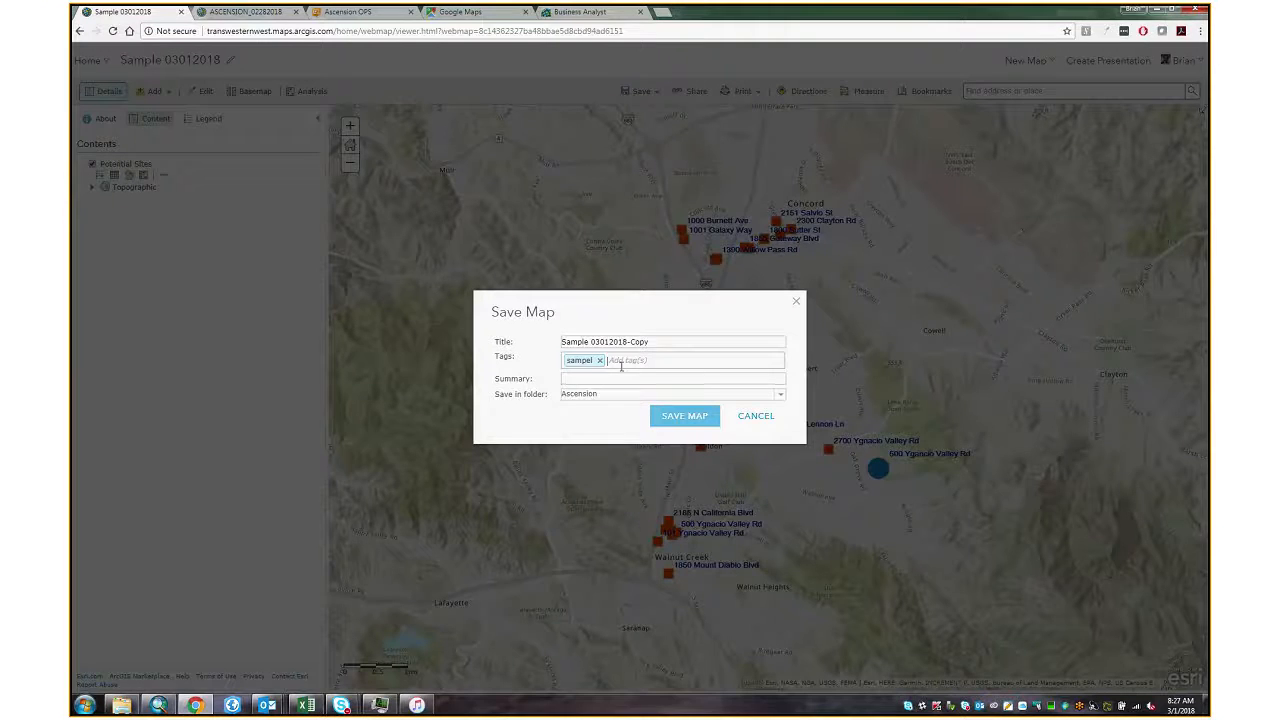
key(BackSpace)
key(BackSpace)
key(BackSpace)
key(BackSpace)
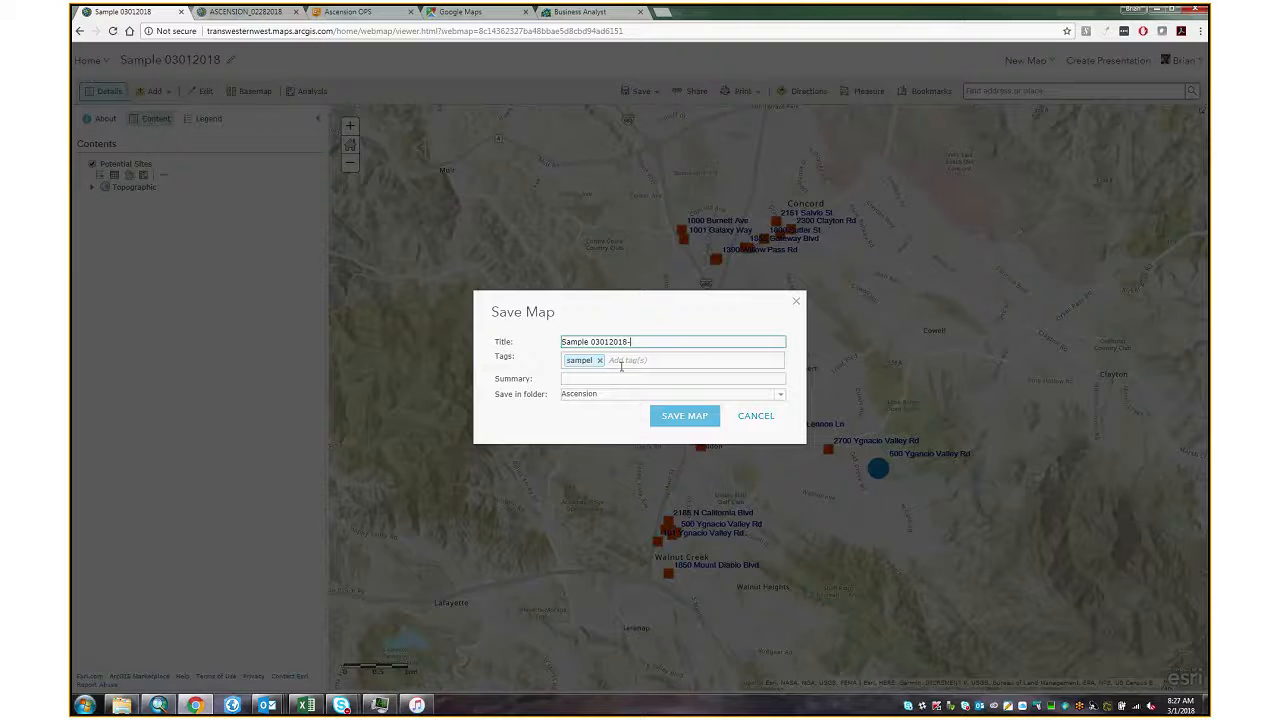
key(BackSpace)
click(621, 362)
text(mf)
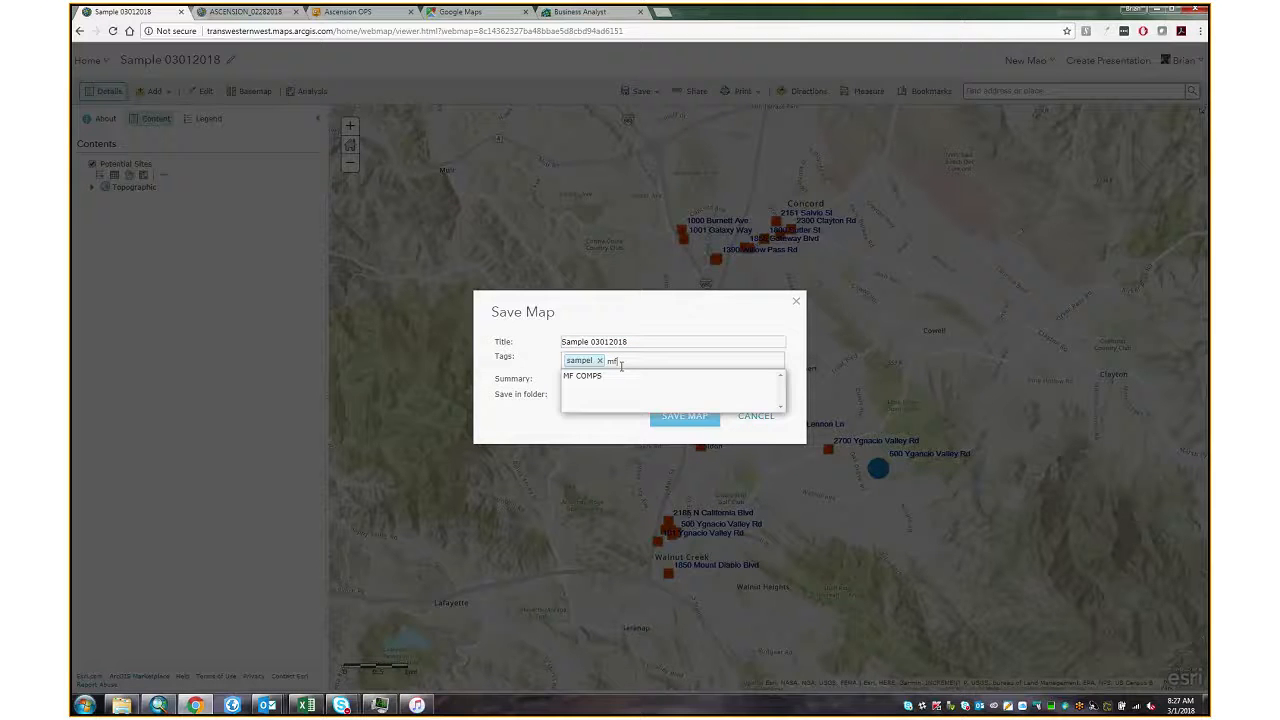
key(BackSpace)
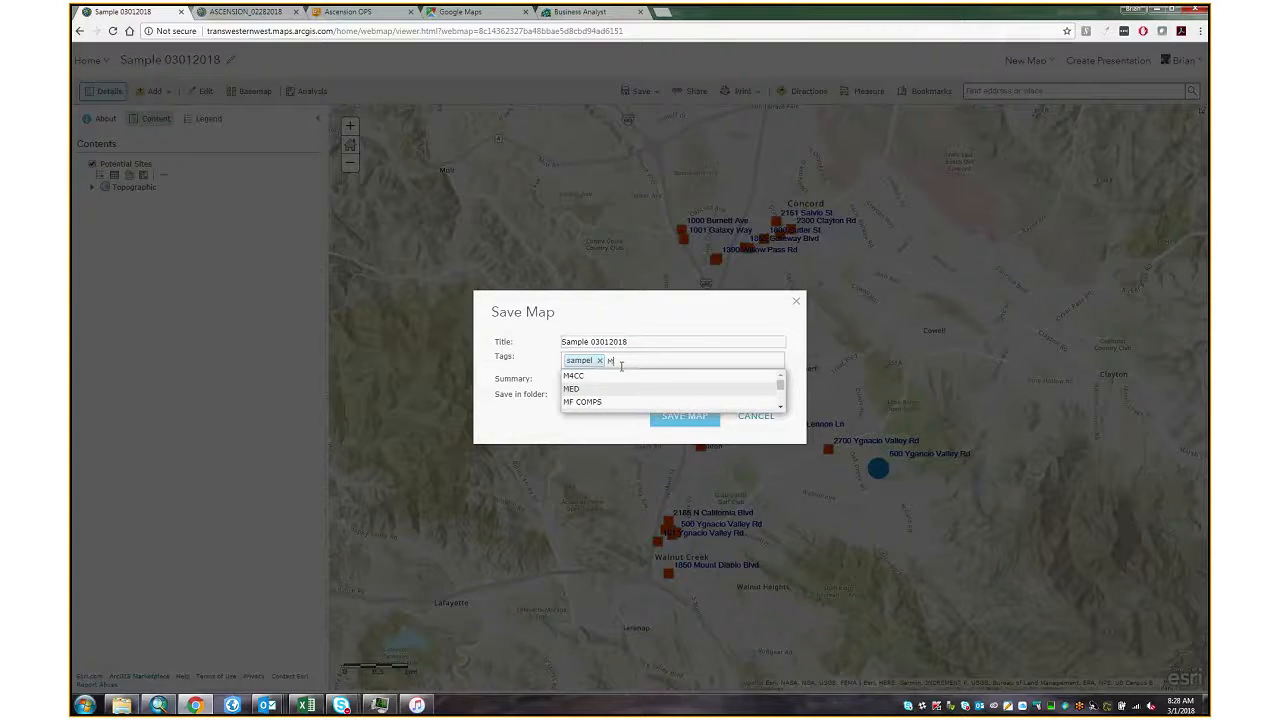
click(578, 388)
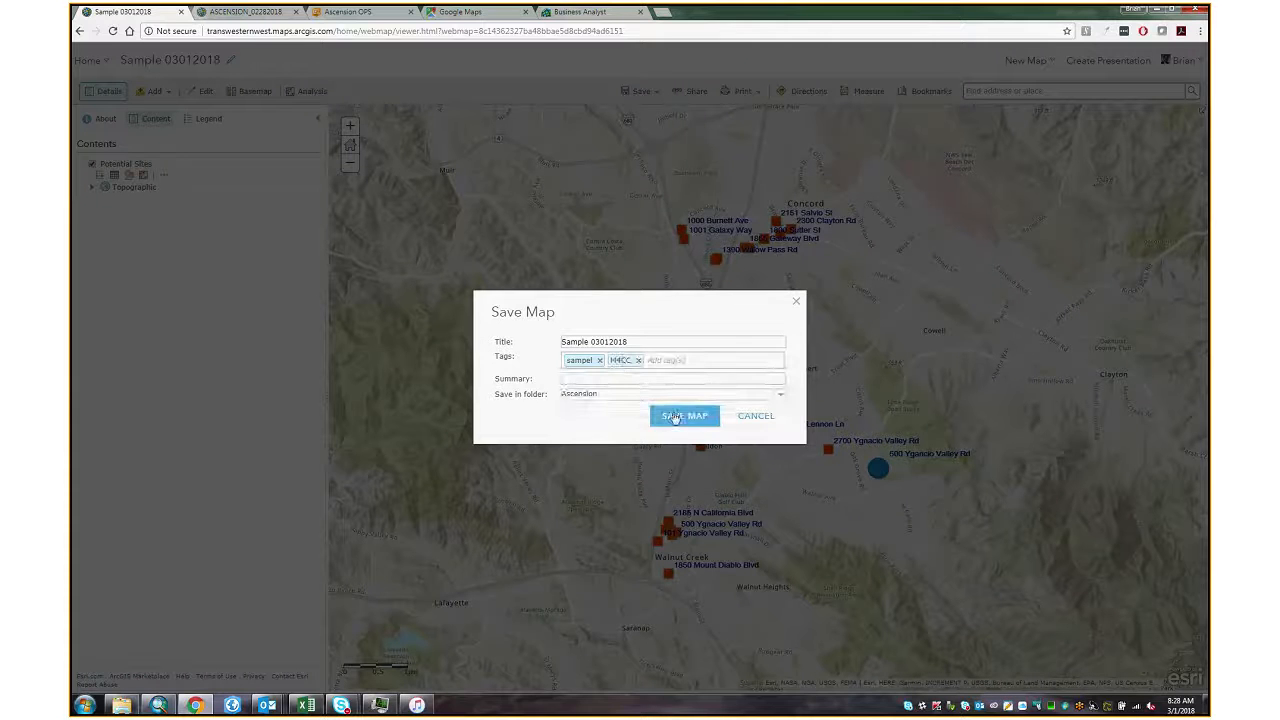
click(676, 415)
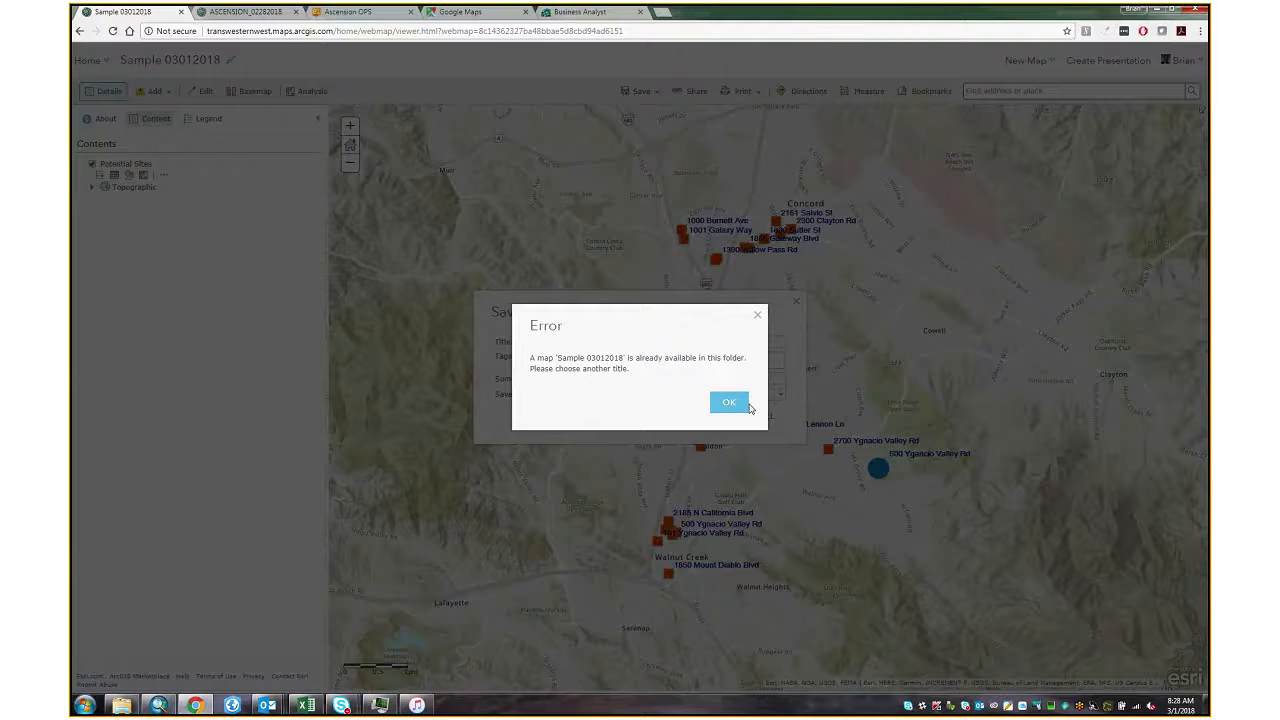
- Change the copy's title to Sample 030120182 and save the map
click(748, 405)
text(2)
click(696, 426)
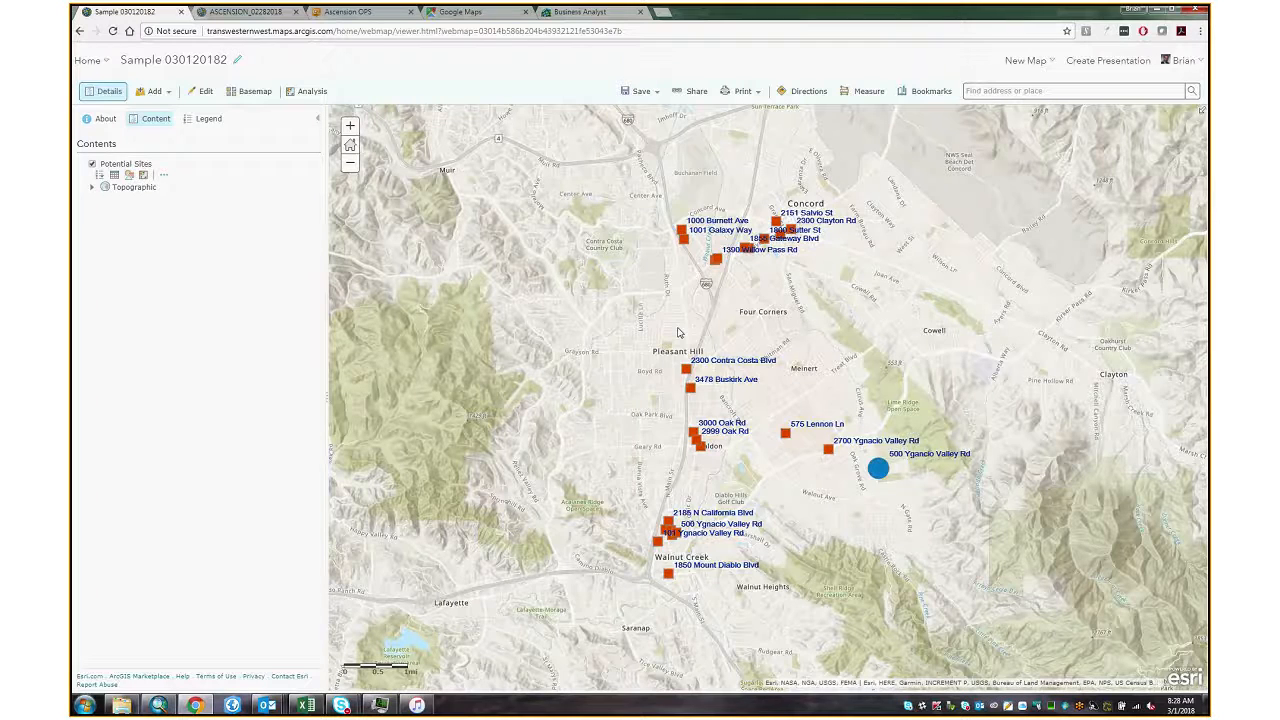
- Review the sharing options and available groups for the Sample 030120182 map without sharing it
click(690, 91)
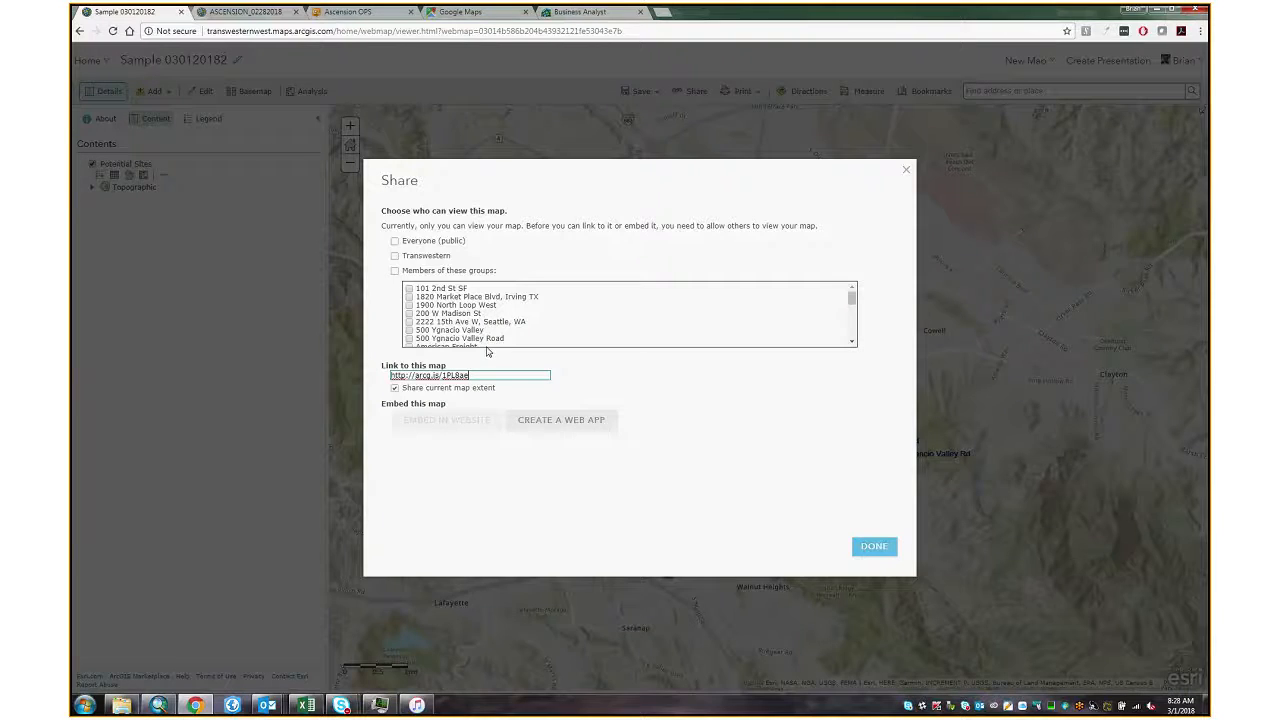
scroll(621, 314, down, 2)
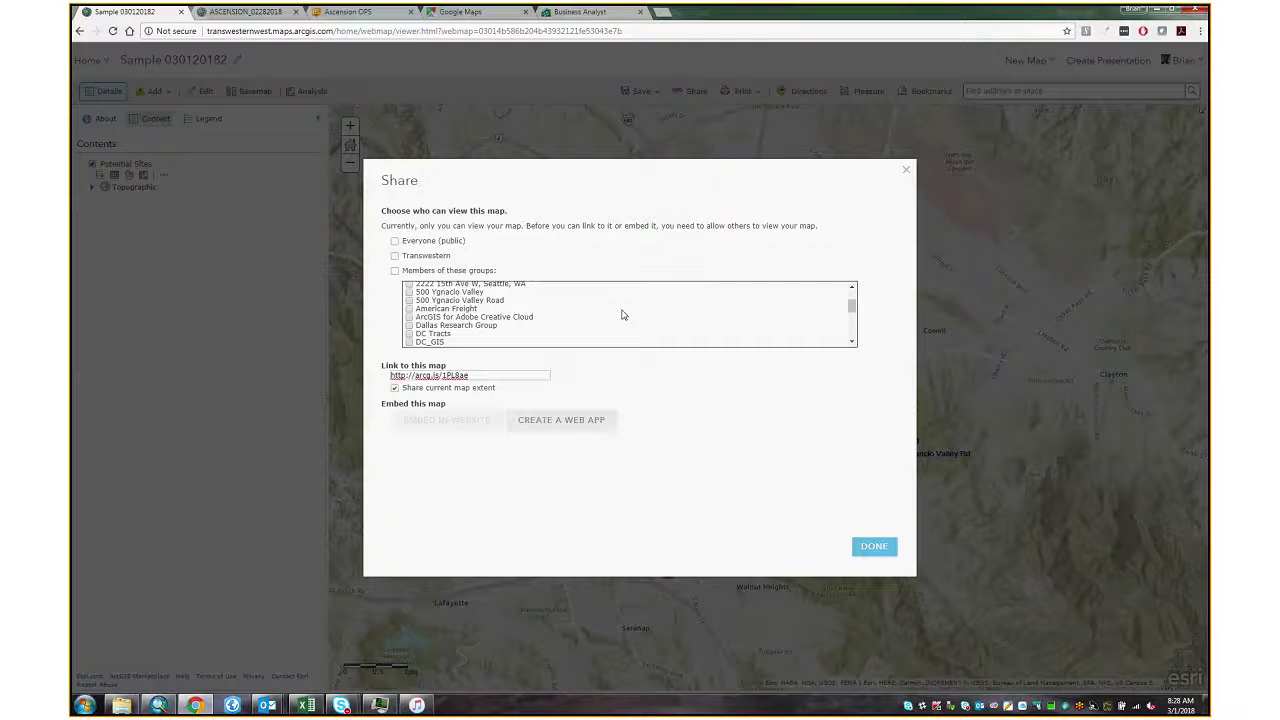
click(871, 549)
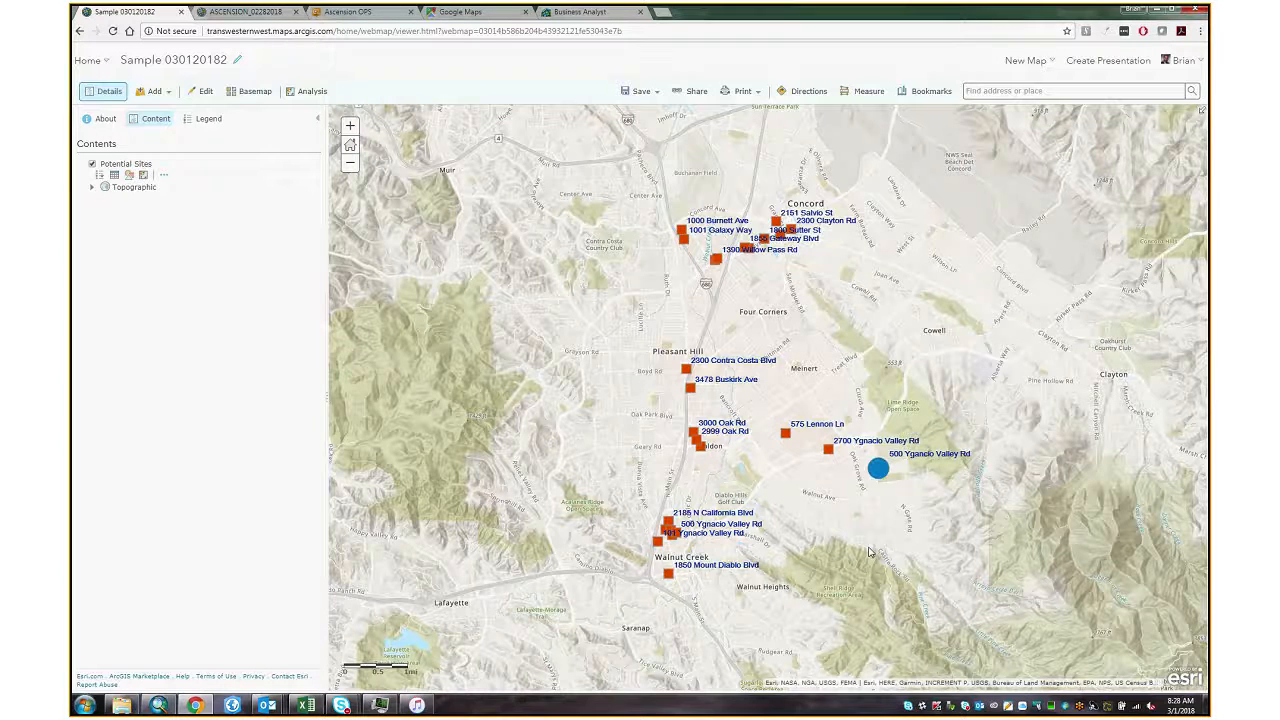
- Switch to Adobe Illustrator CC 2018 and create a new 612 x 792 pt print document
click(84, 706)
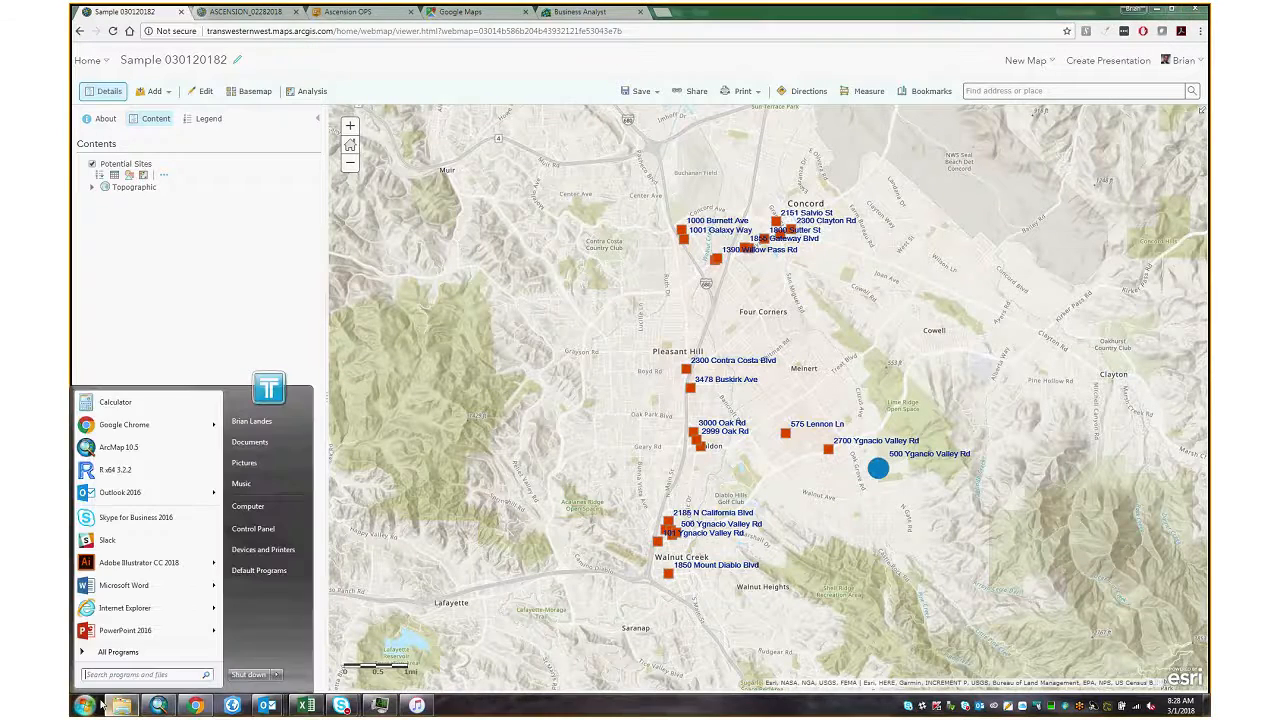
click(107, 563)
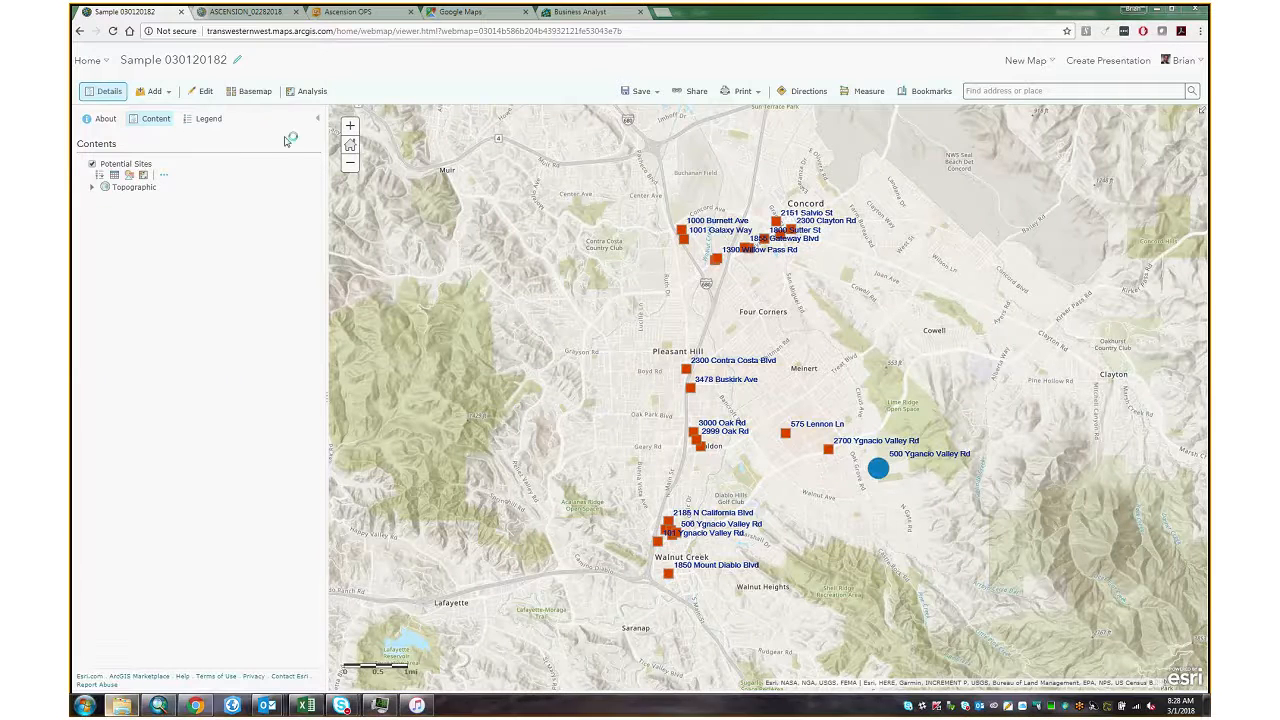
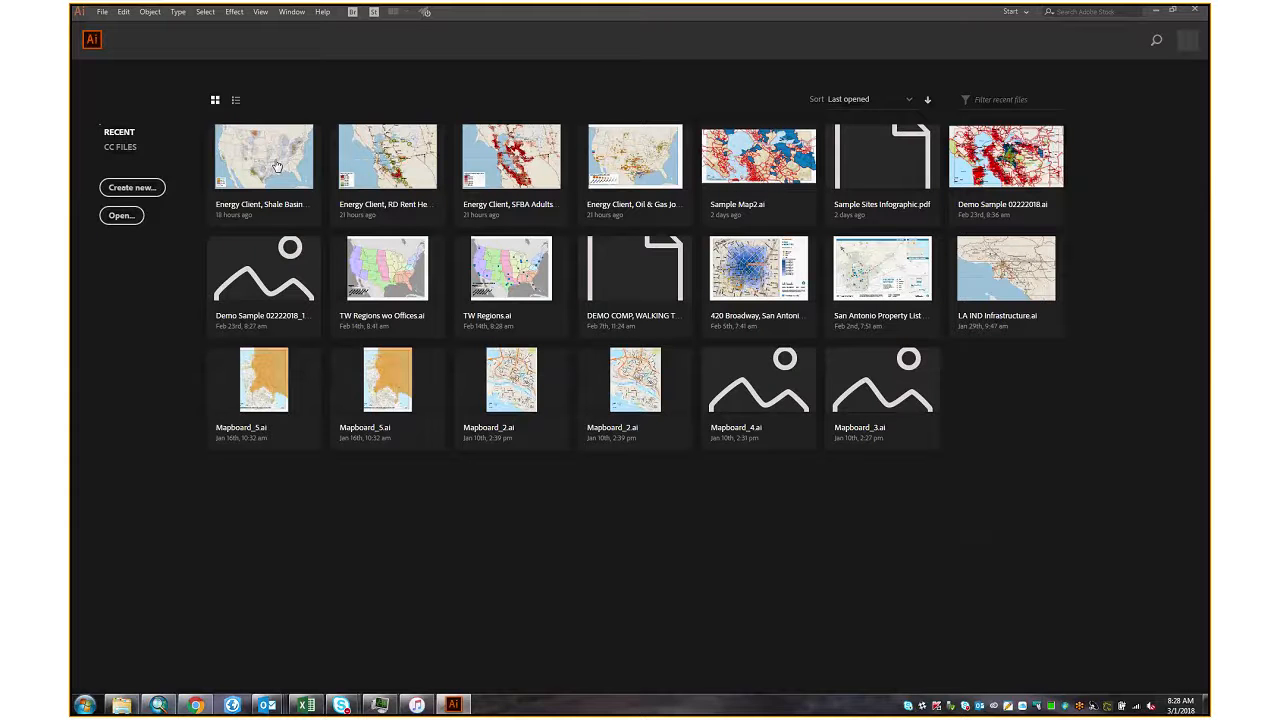
click(140, 197)
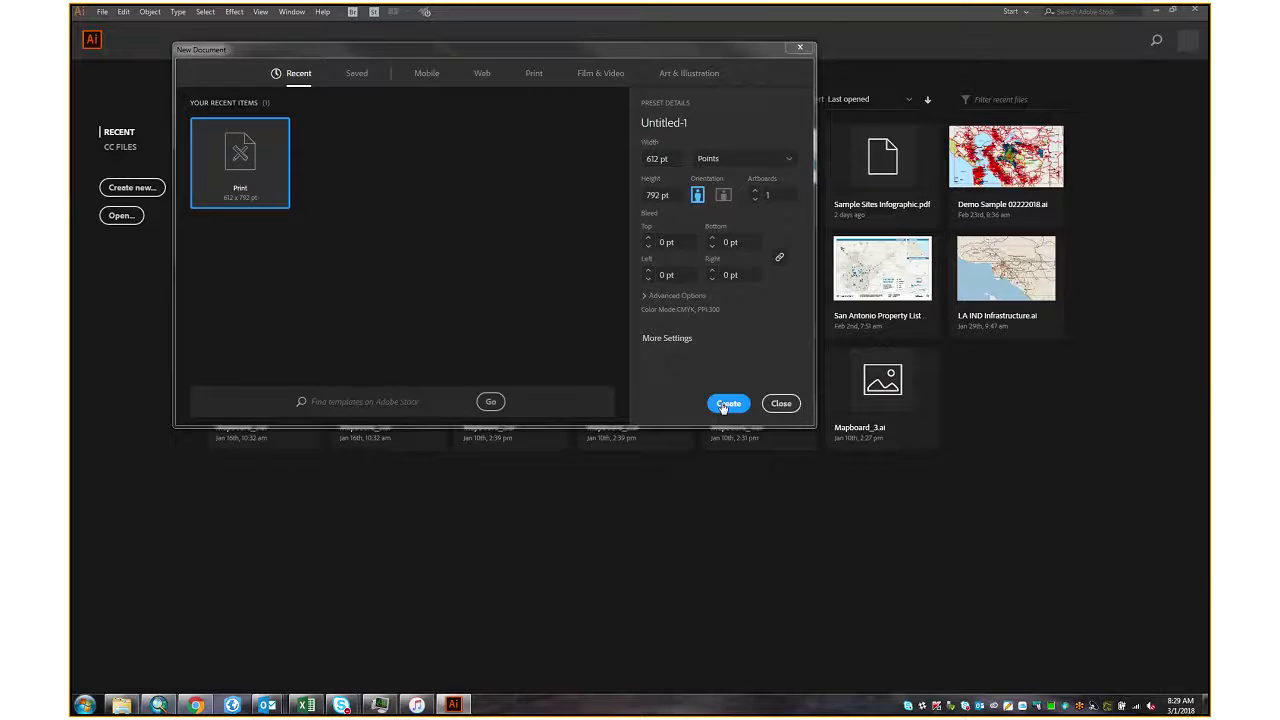
click(724, 404)
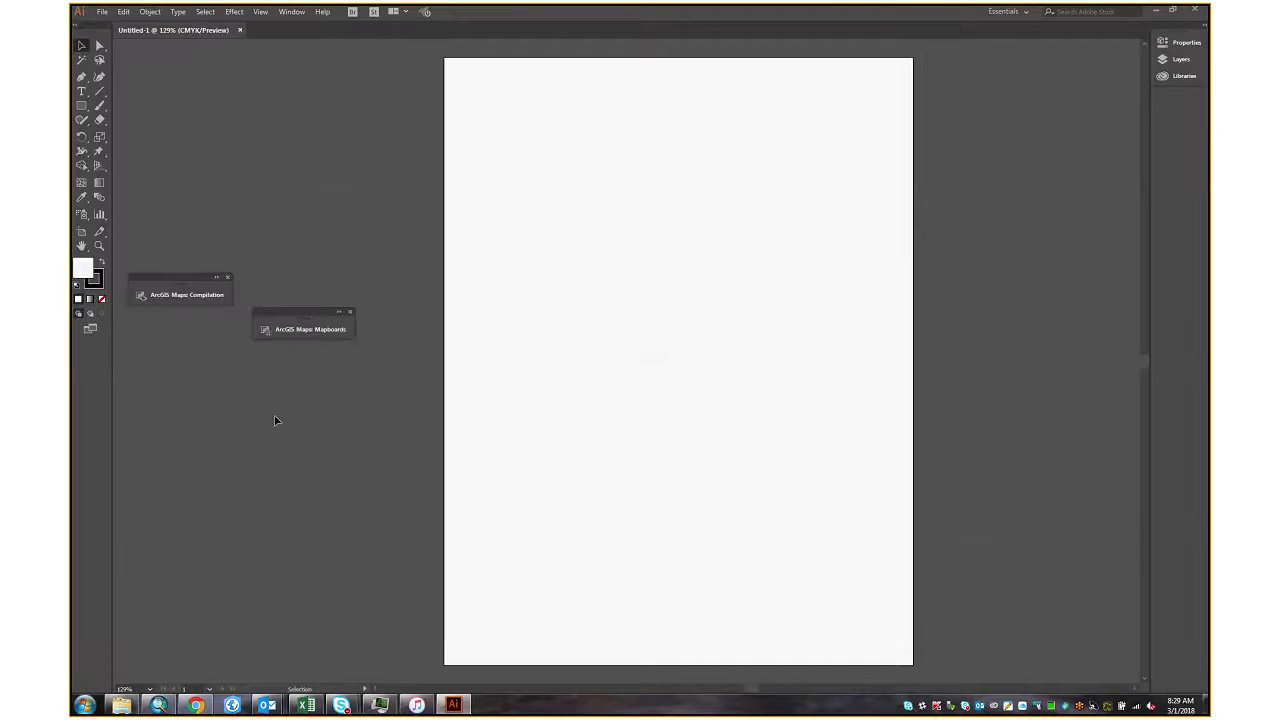
- Expand the ArcGIS Maps Compilation and Mapboards windows and arrange them side by side over the document
click(181, 298)
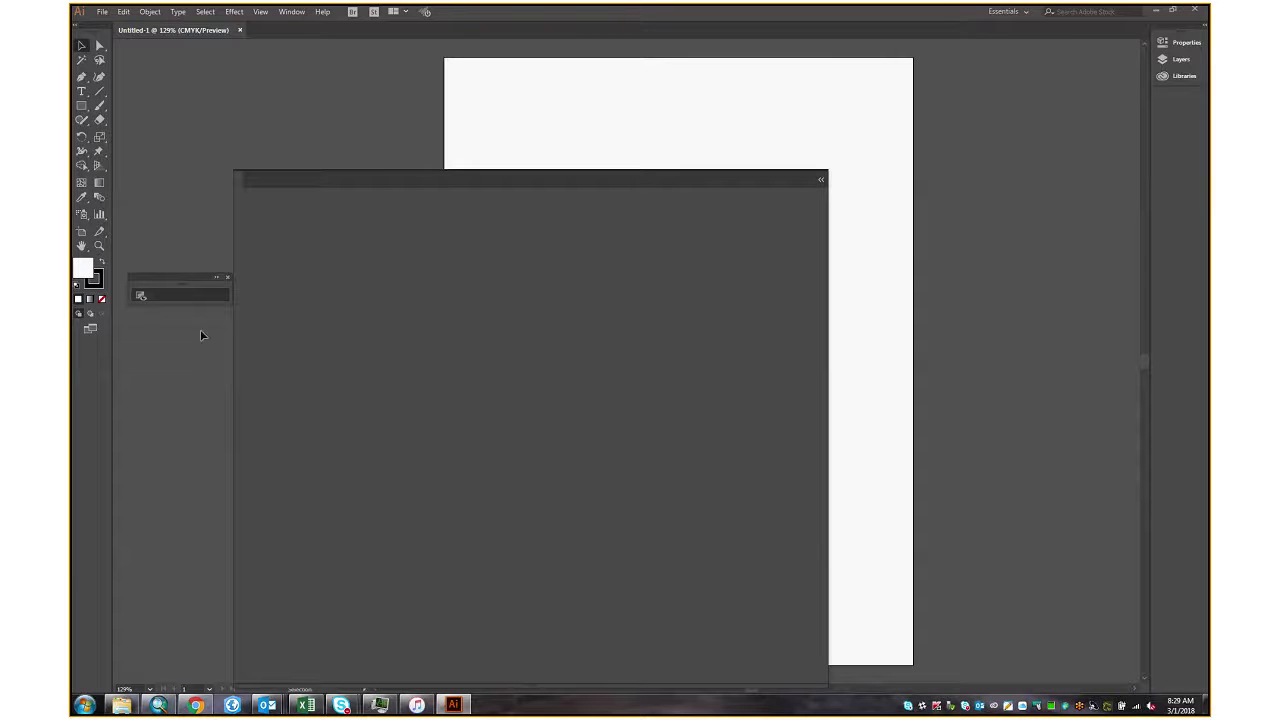
drag(408, 184, 777, 91)
click(297, 332)
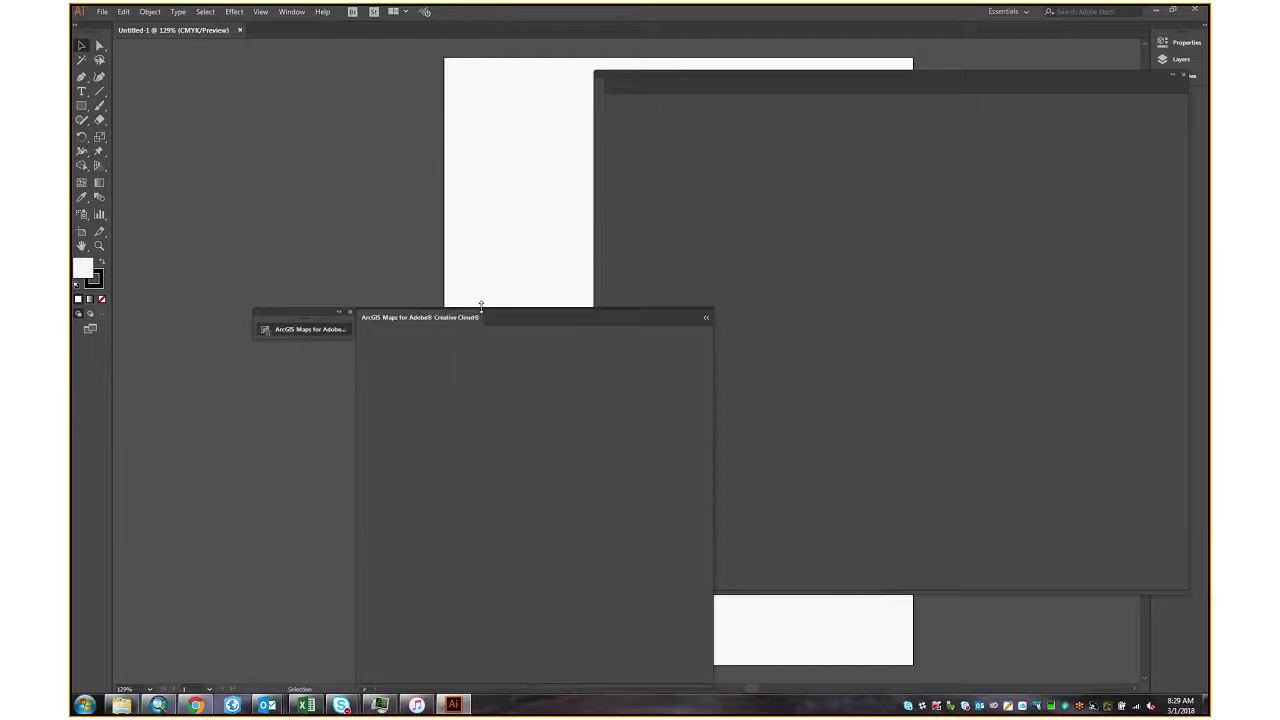
drag(480, 305, 348, 156)
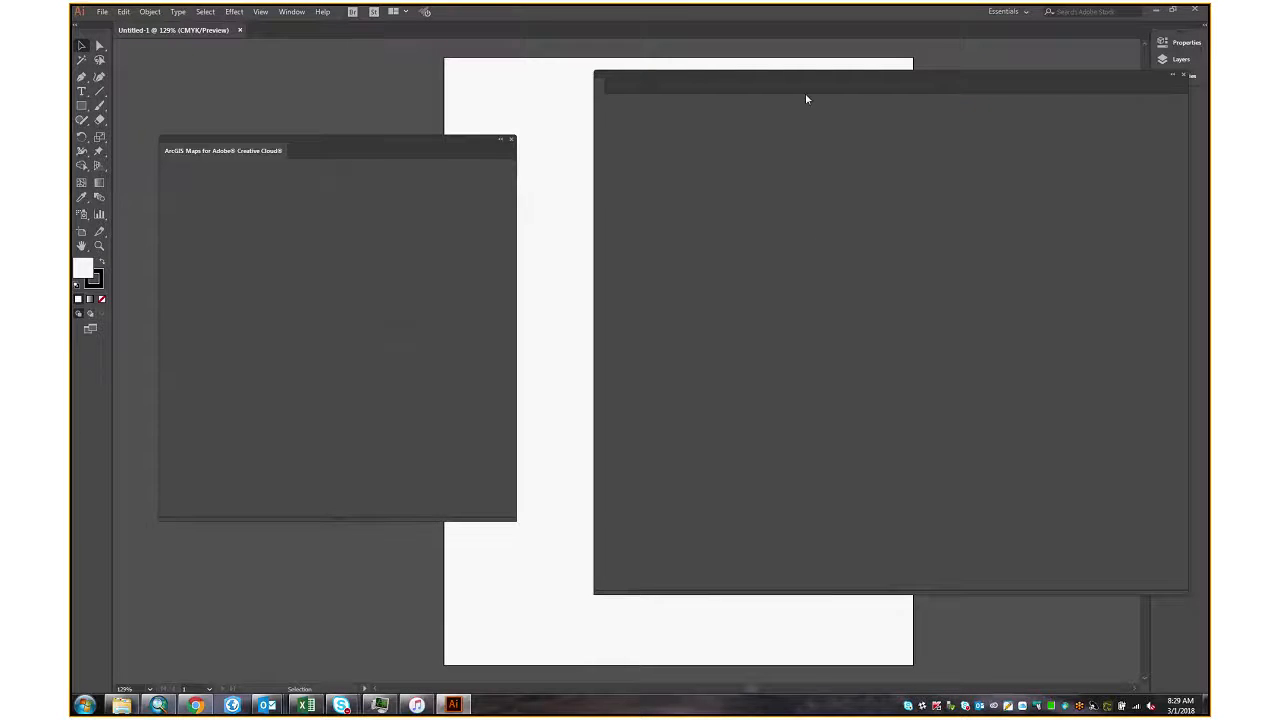
drag(863, 83, 801, 101)
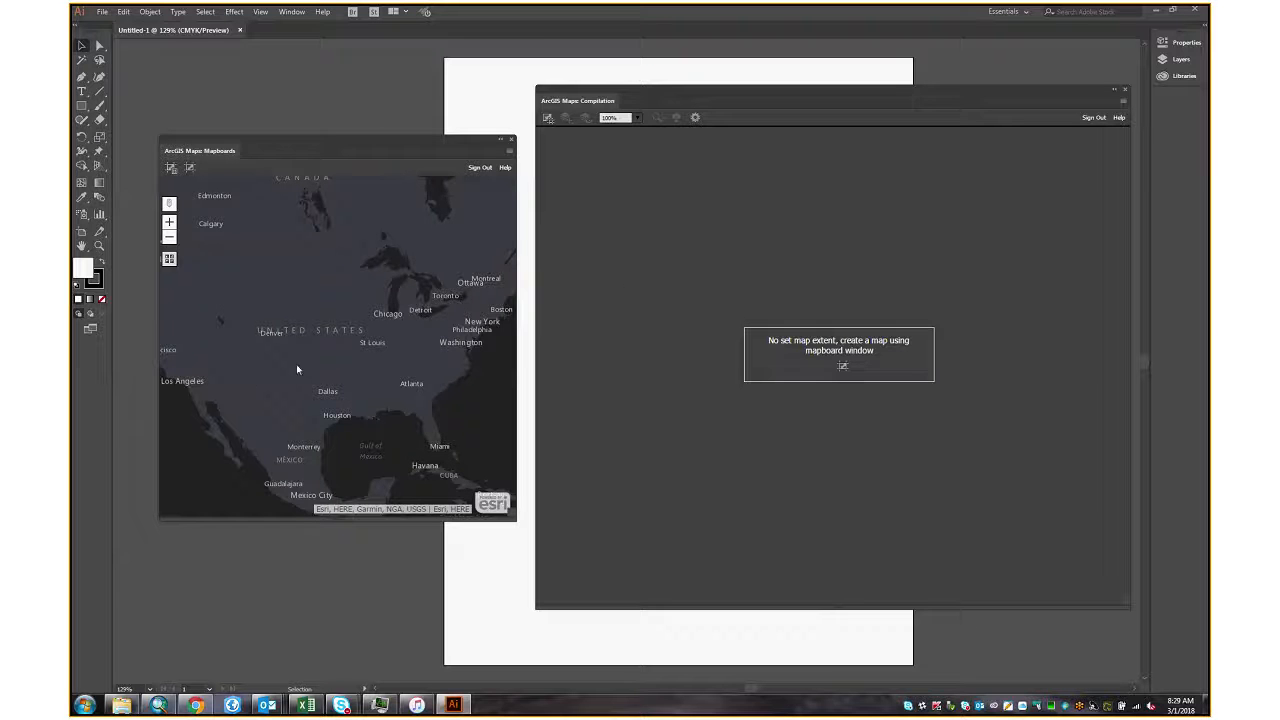
- Open the web map gallery for the mapboard and view the description of the 2017 Tapestry Segmentation in the United States map
drag(252, 380, 344, 375)
scroll(269, 385, up, 3)
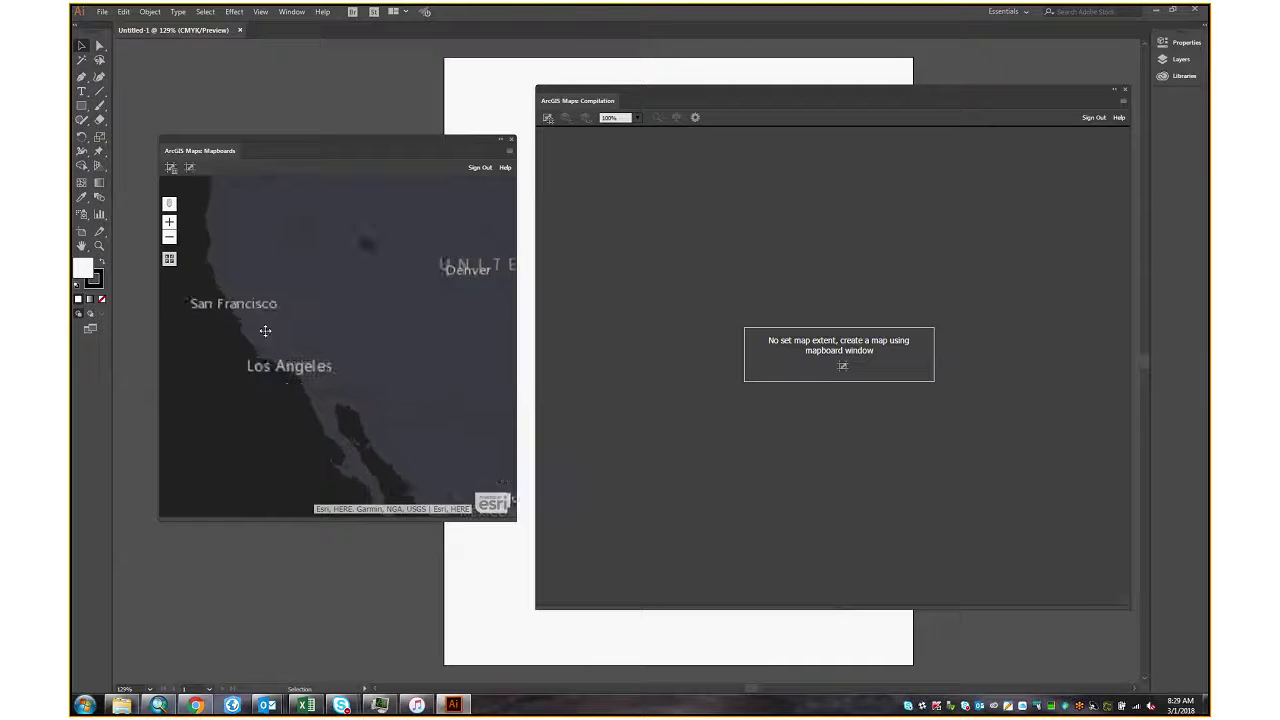
scroll(280, 312, up, 2)
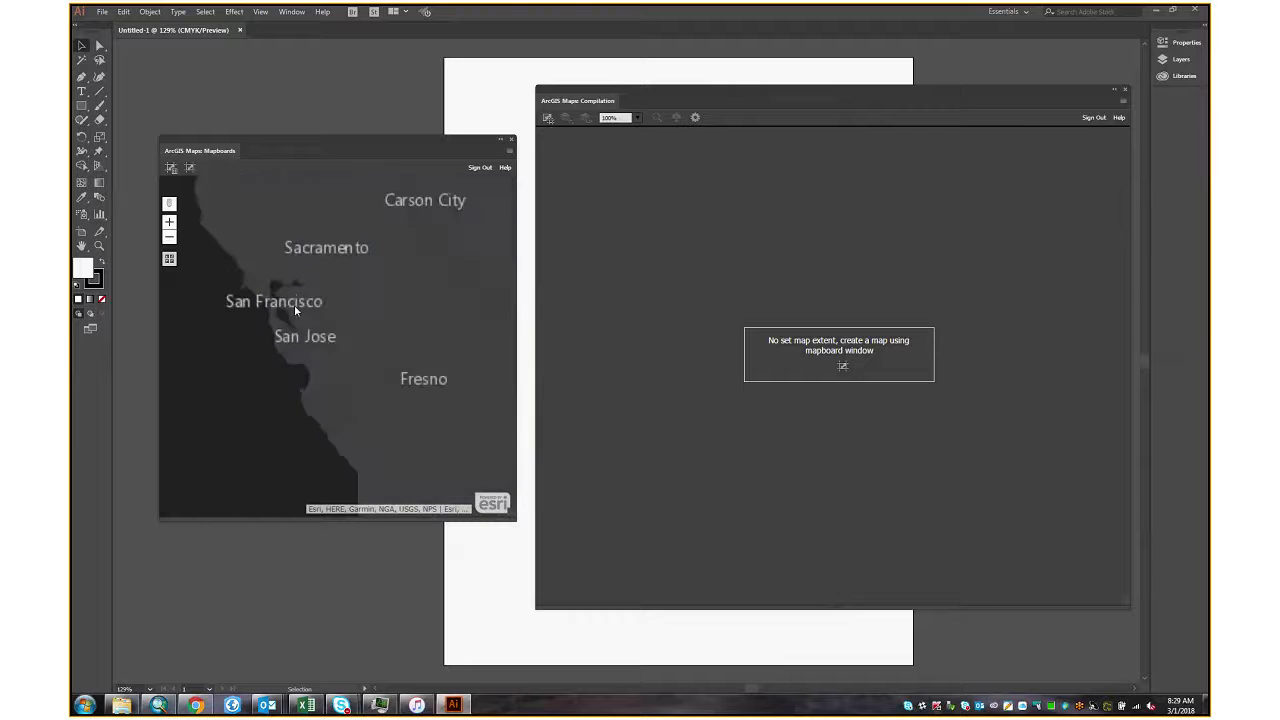
scroll(325, 343, up, 3)
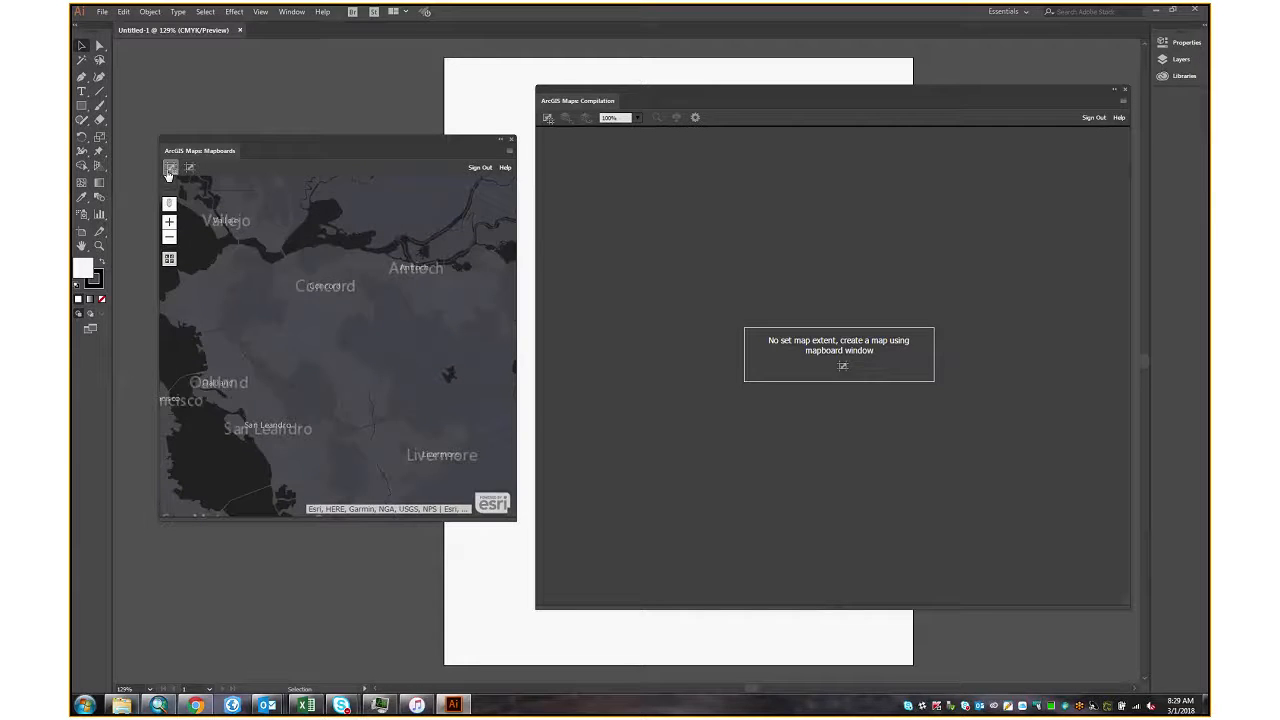
click(171, 168)
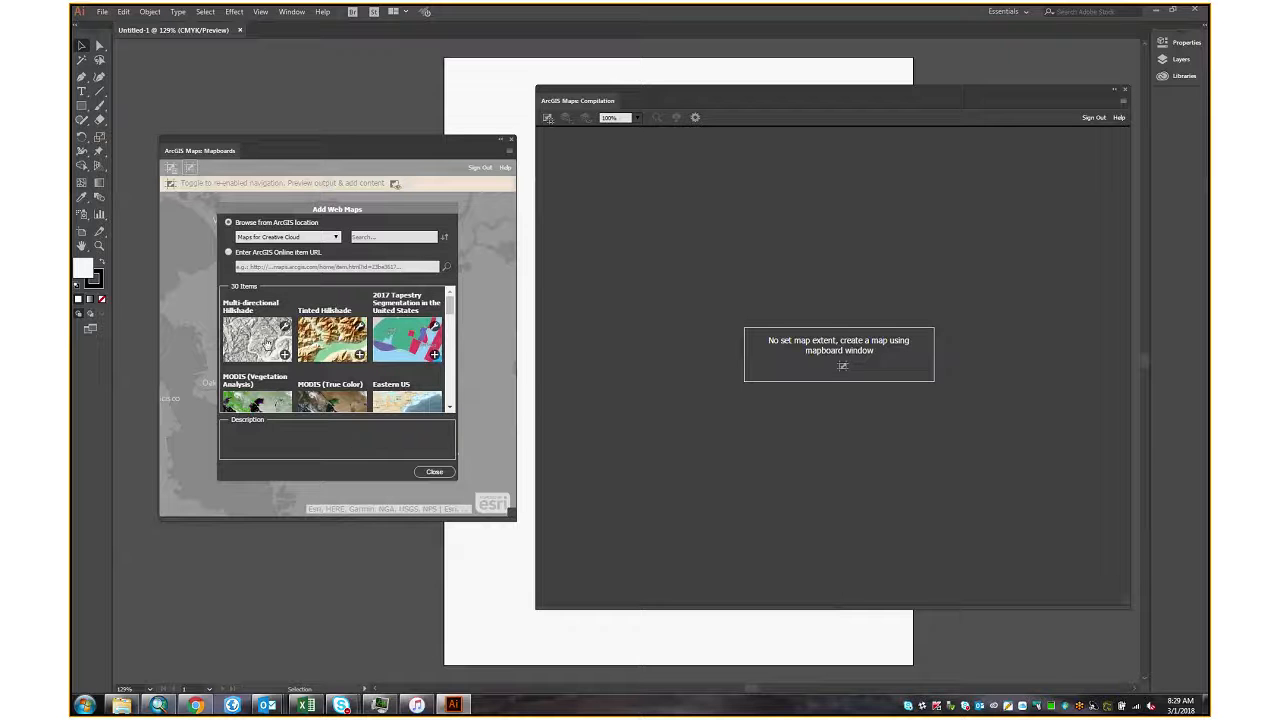
click(324, 237)
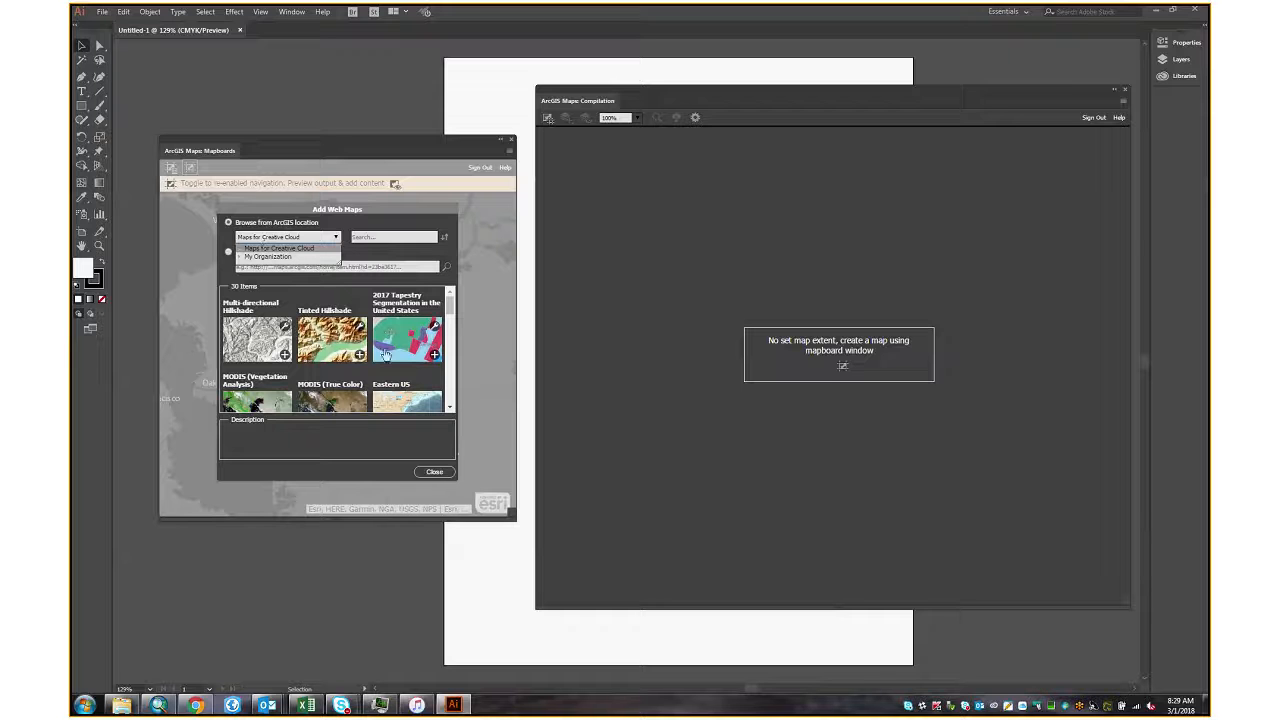
click(422, 323)
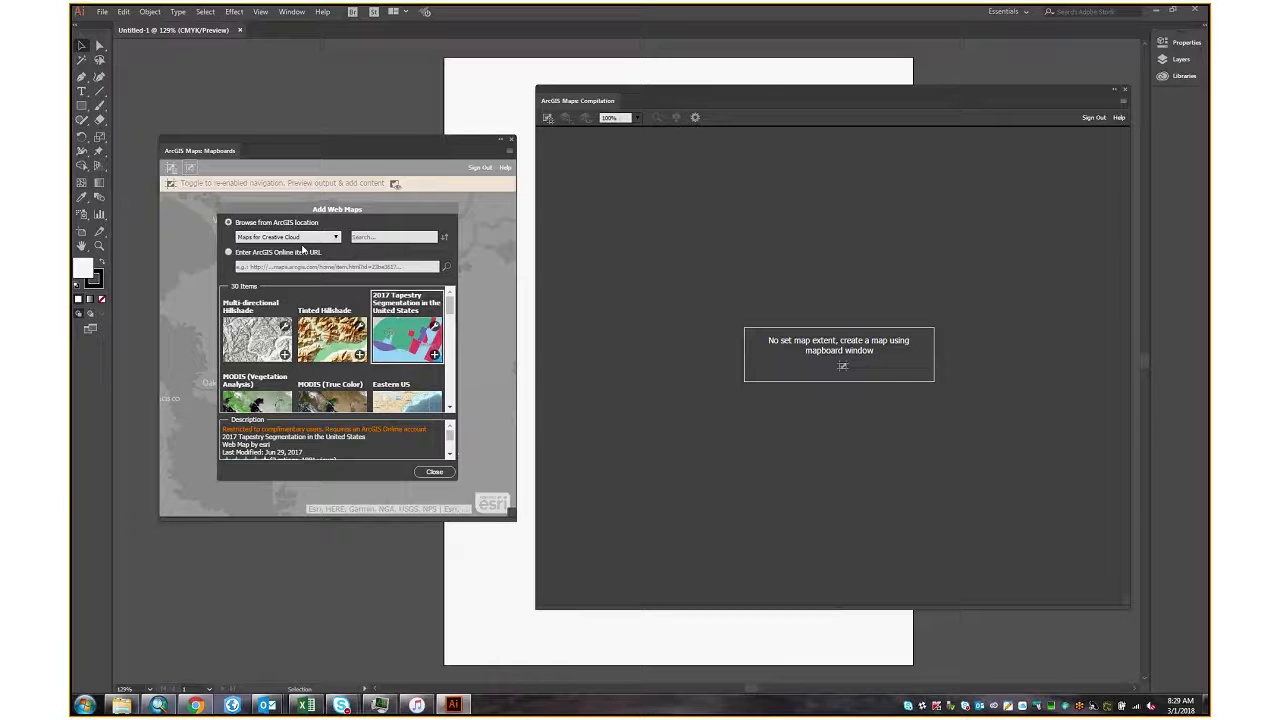
- Browse the web maps in My Organization, add Sample 030120182 to the mapboard and close the gallery
click(300, 237)
click(274, 258)
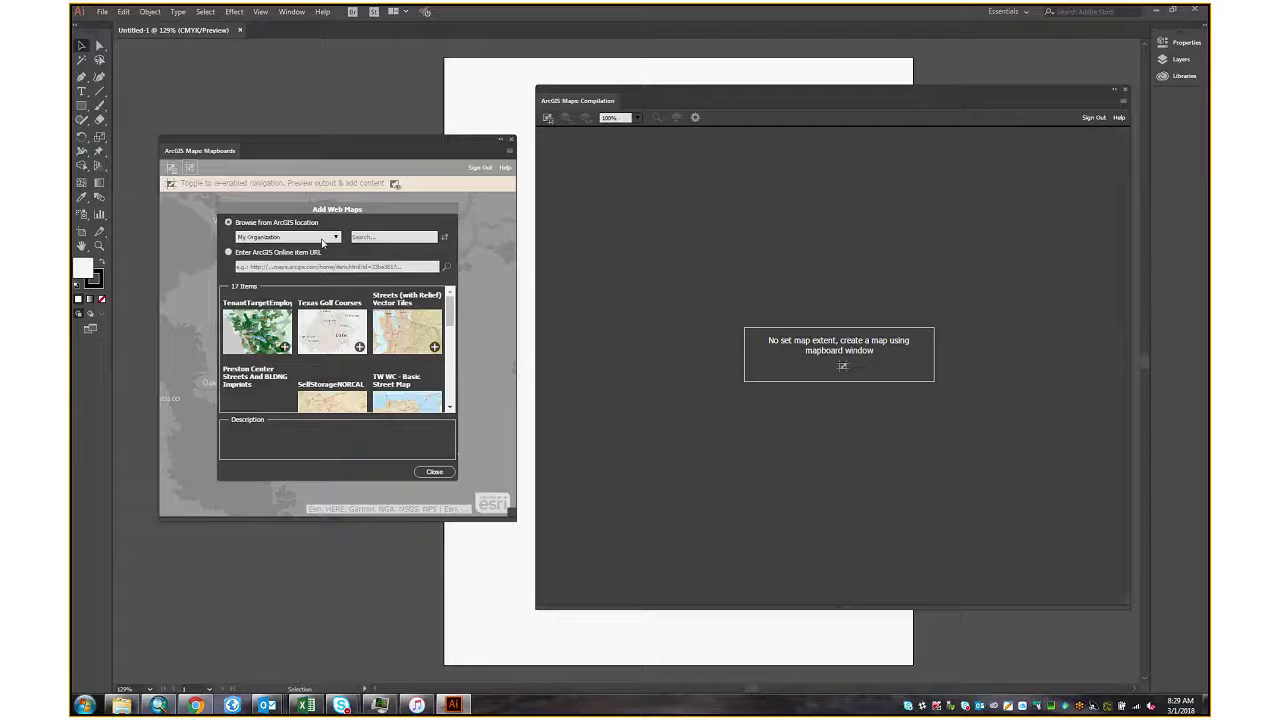
drag(448, 314, 462, 351)
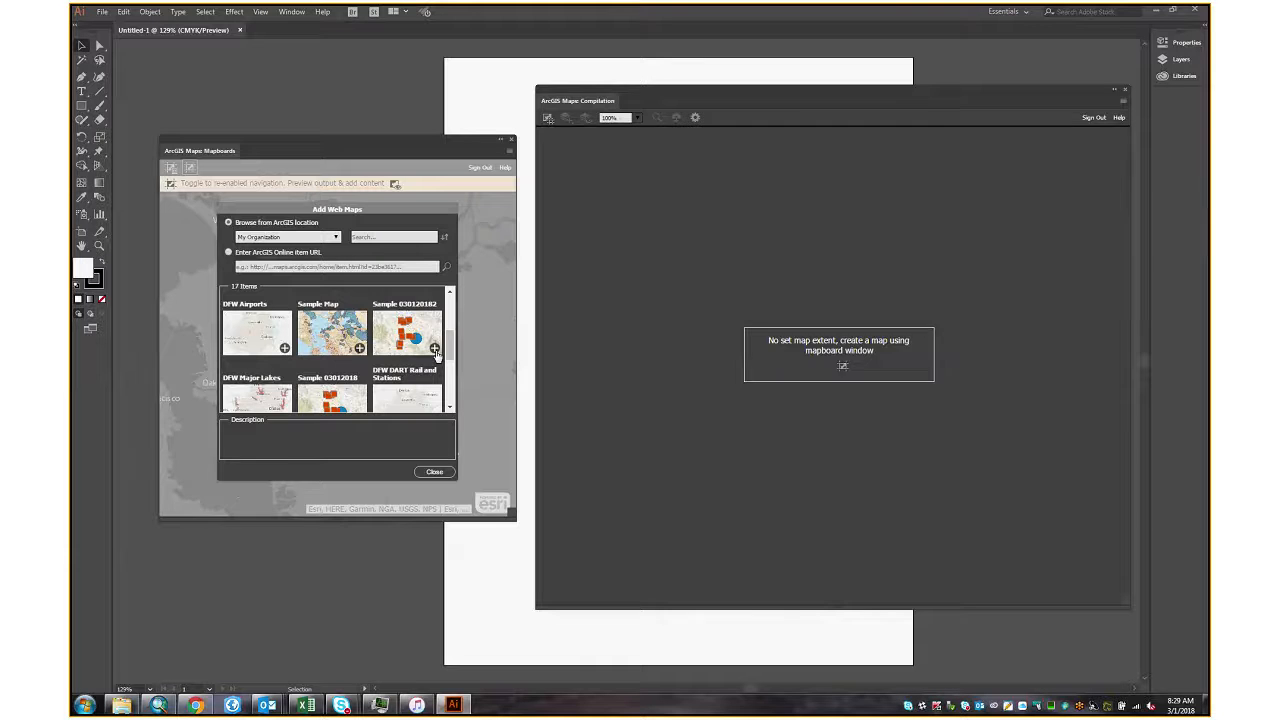
click(435, 349)
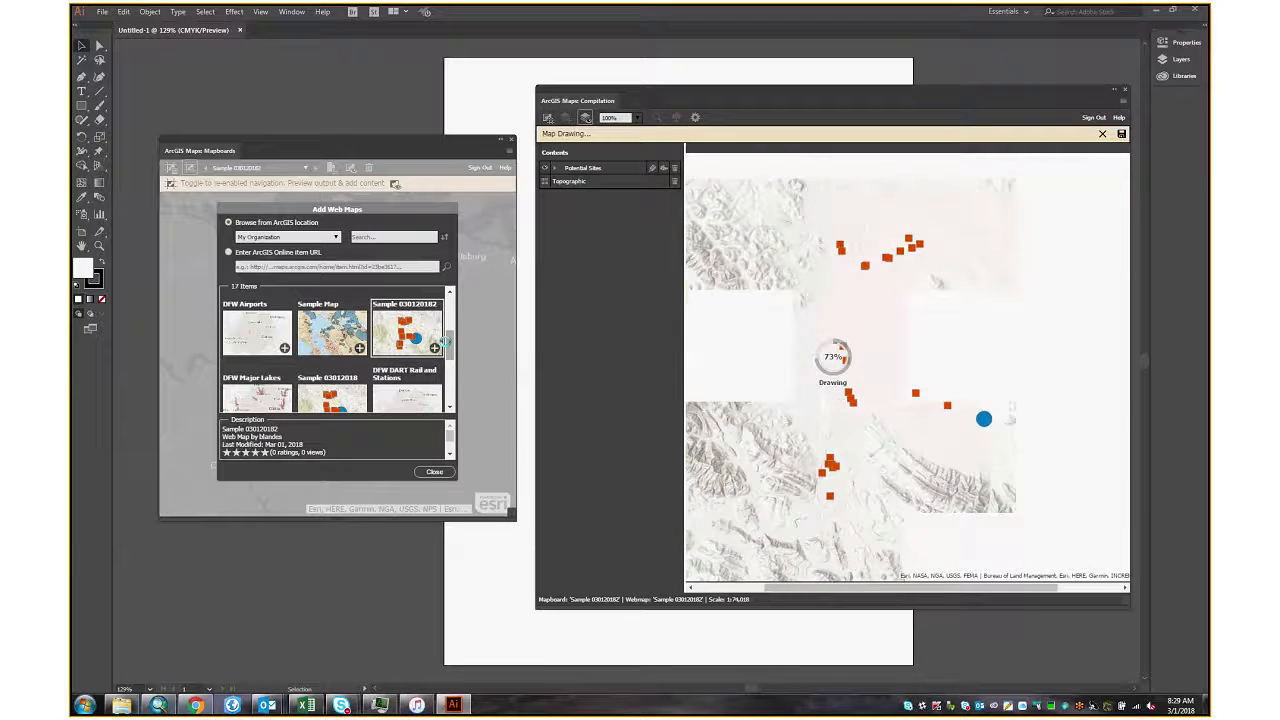
click(434, 471)
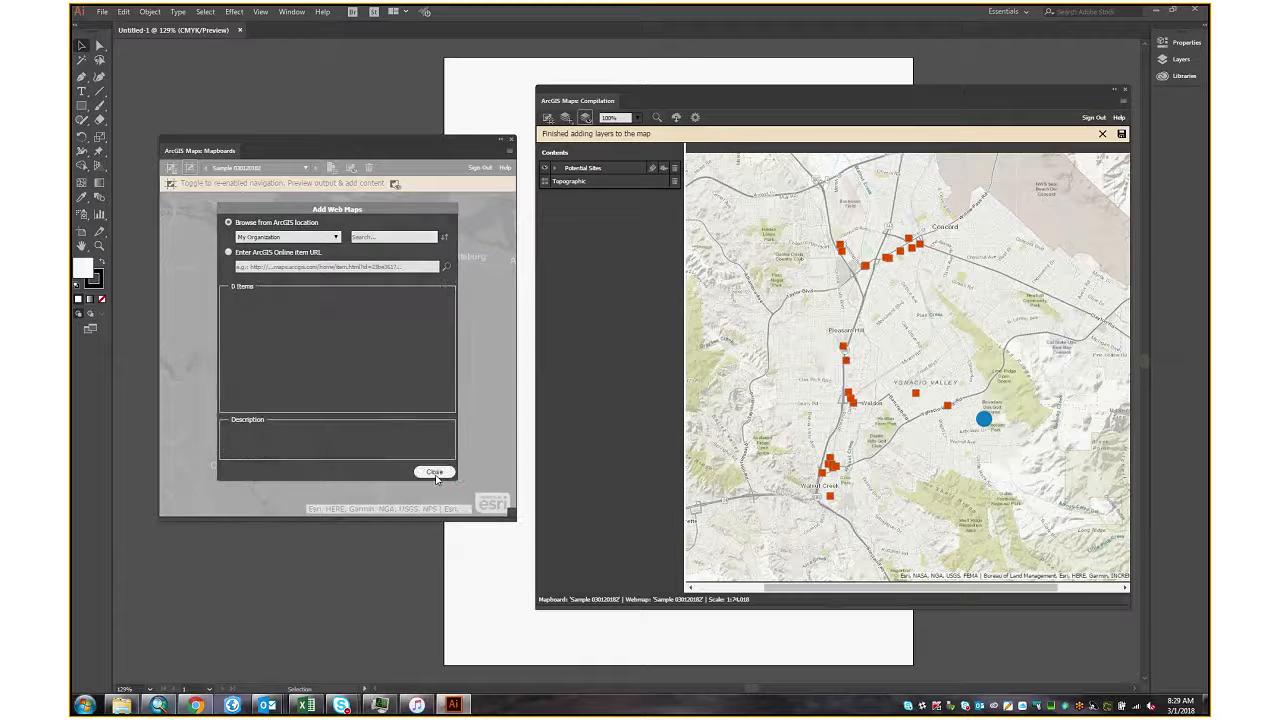
- Enlarge the ArcGIS Maps Compilation window and reposition it to show more of the map
drag(338, 419, 344, 466)
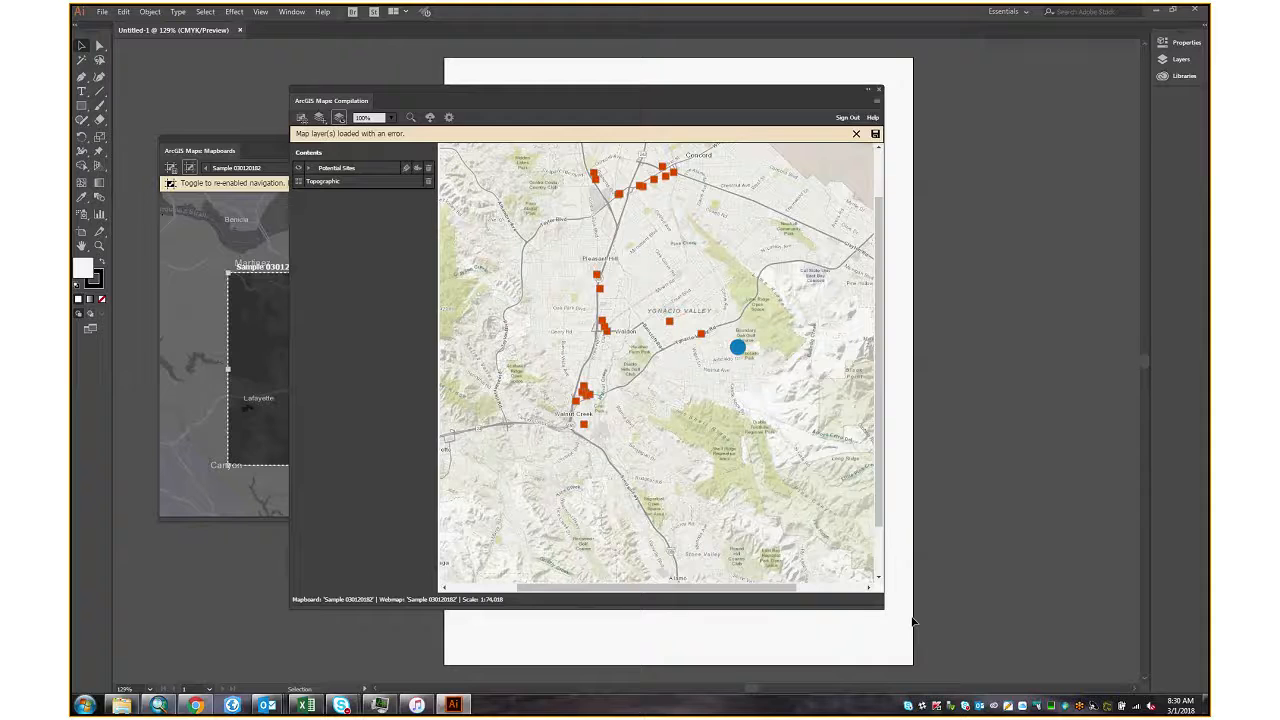
drag(883, 606, 1122, 688)
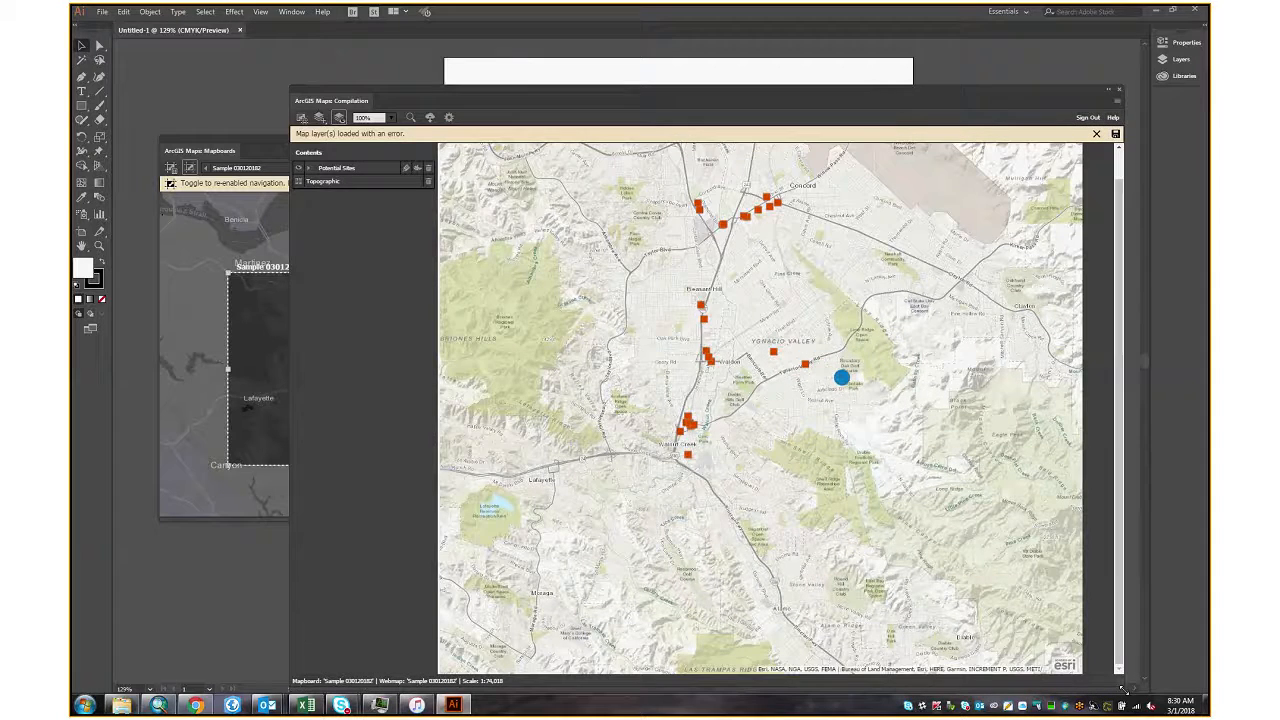
drag(602, 90, 601, 70)
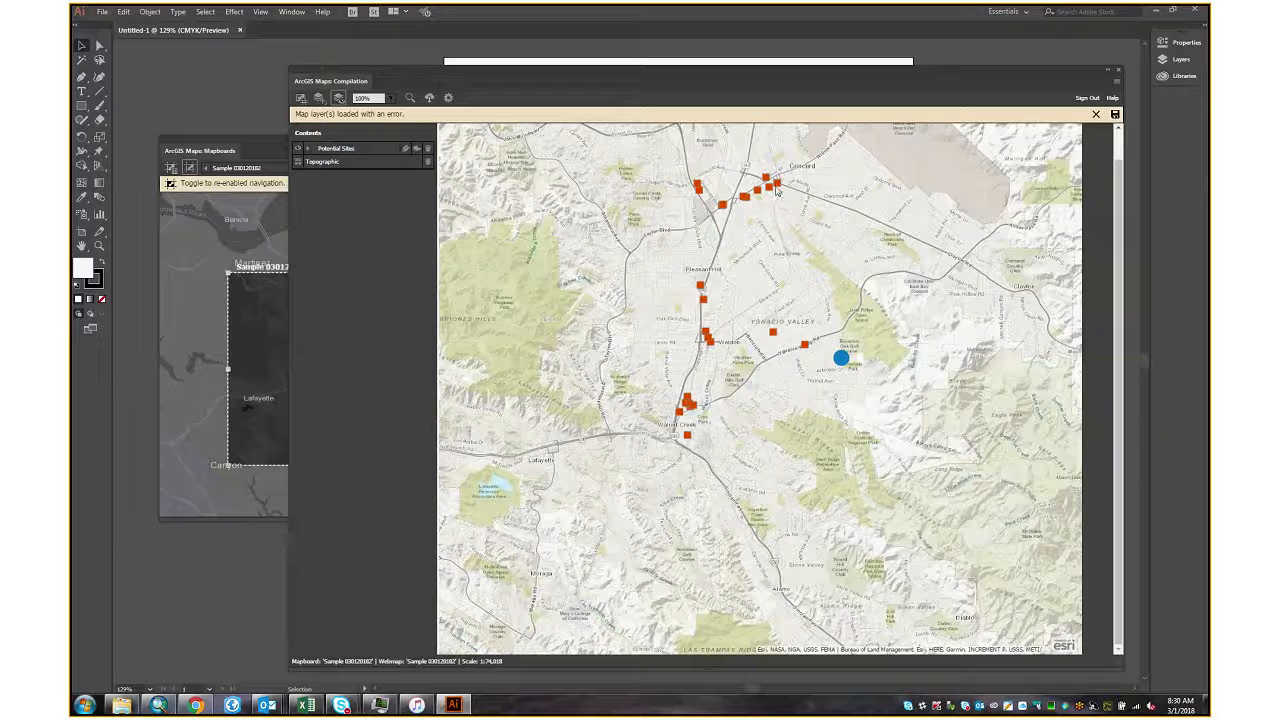
- Try the NaturalEarth basemap, and set the map's basemap to Dark Gray Canvas
click(307, 169)
click(401, 191)
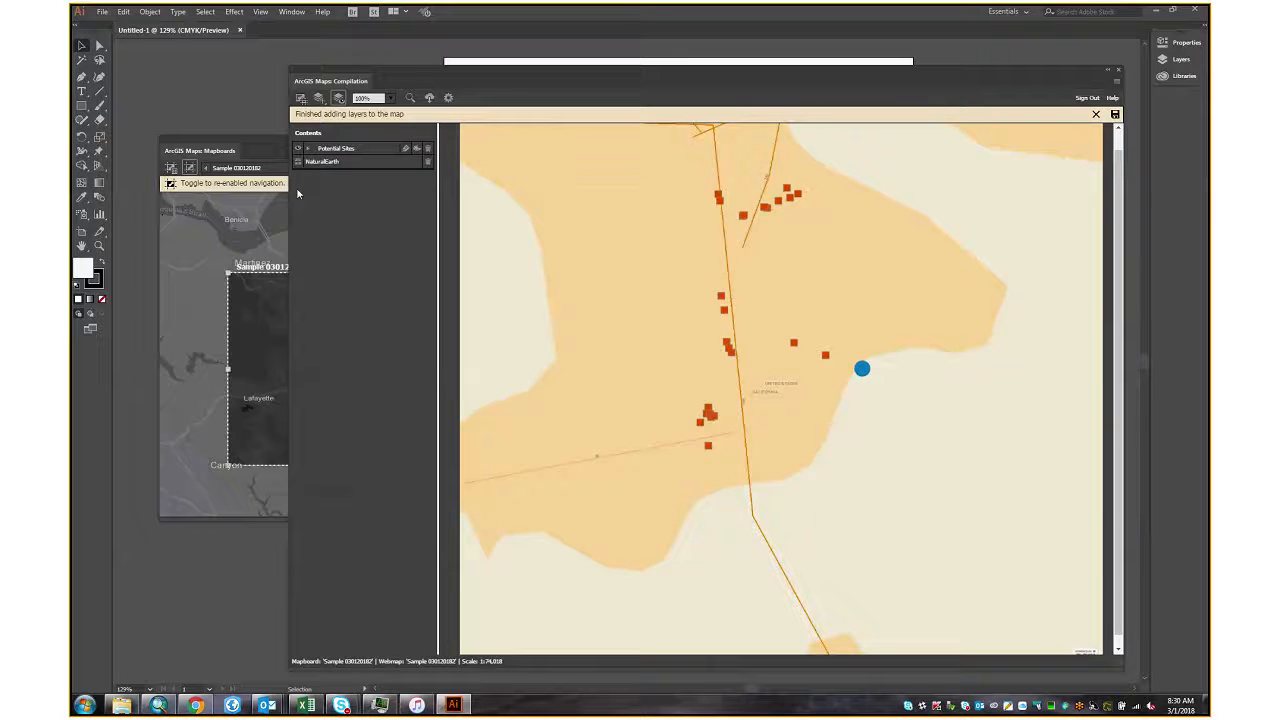
click(298, 161)
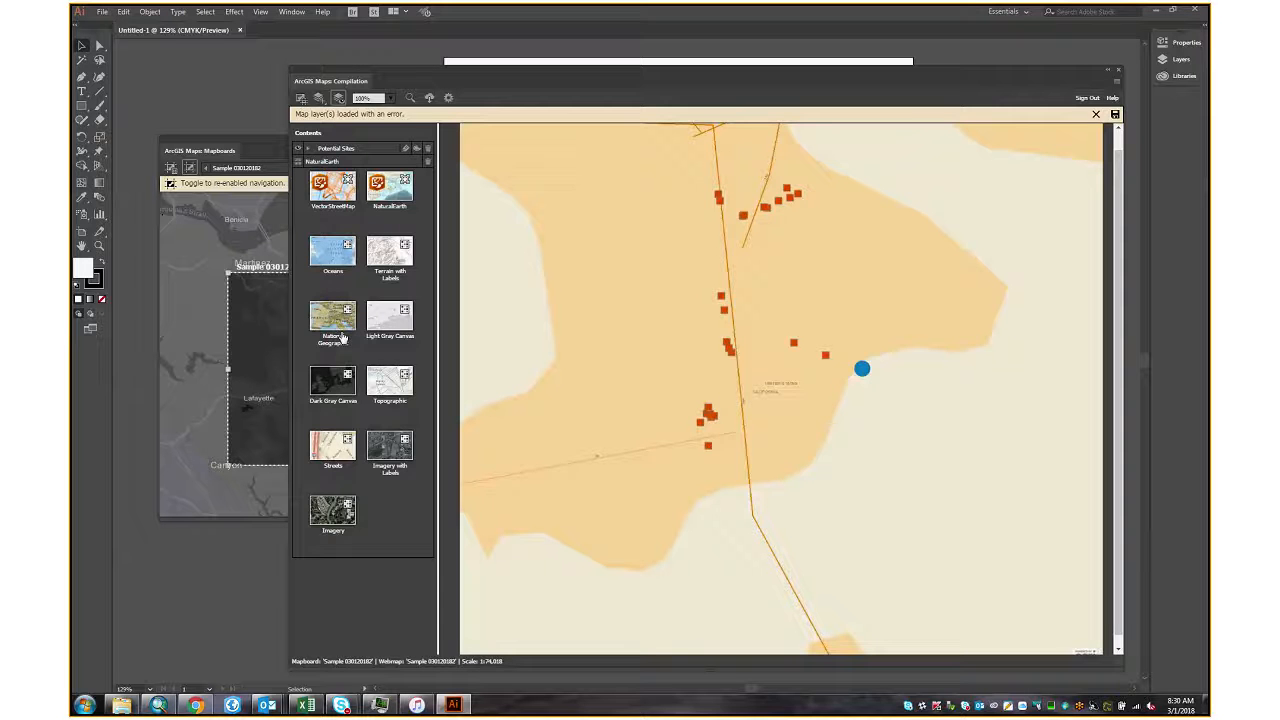
click(335, 398)
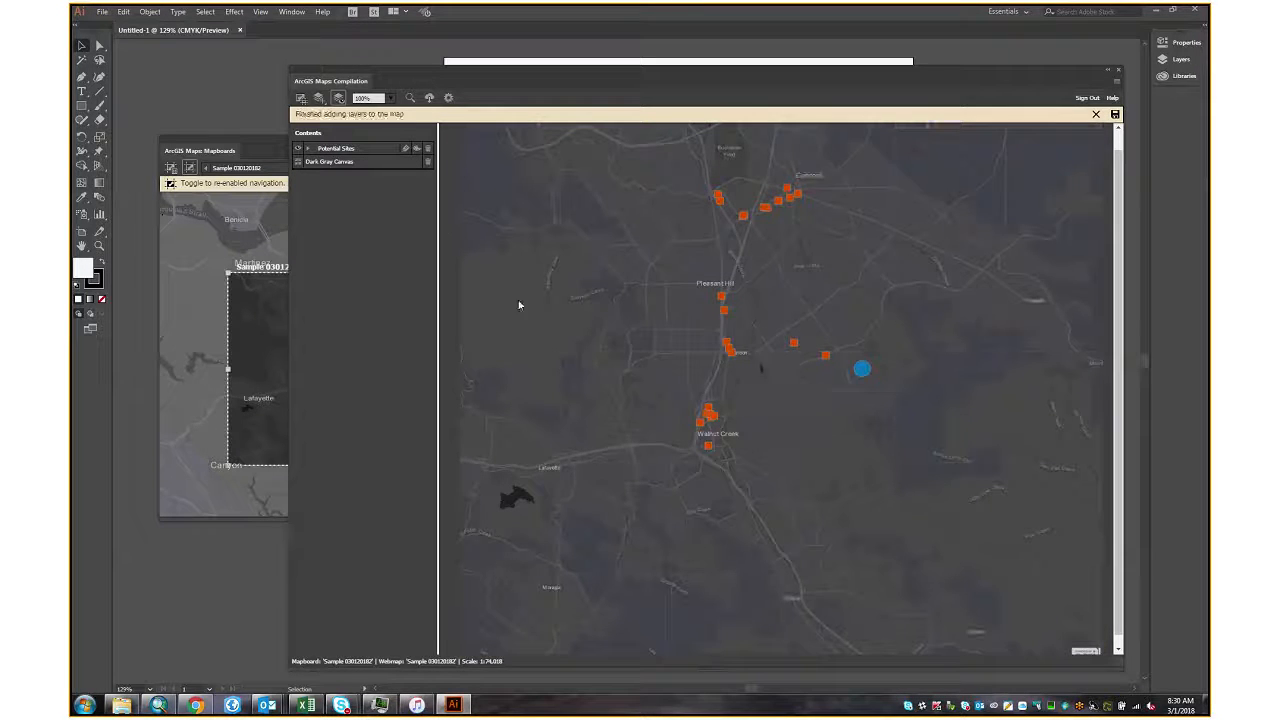
- Sync the compiled map into artwork layers and collapse the Compilation and Mapboards windows
click(429, 98)
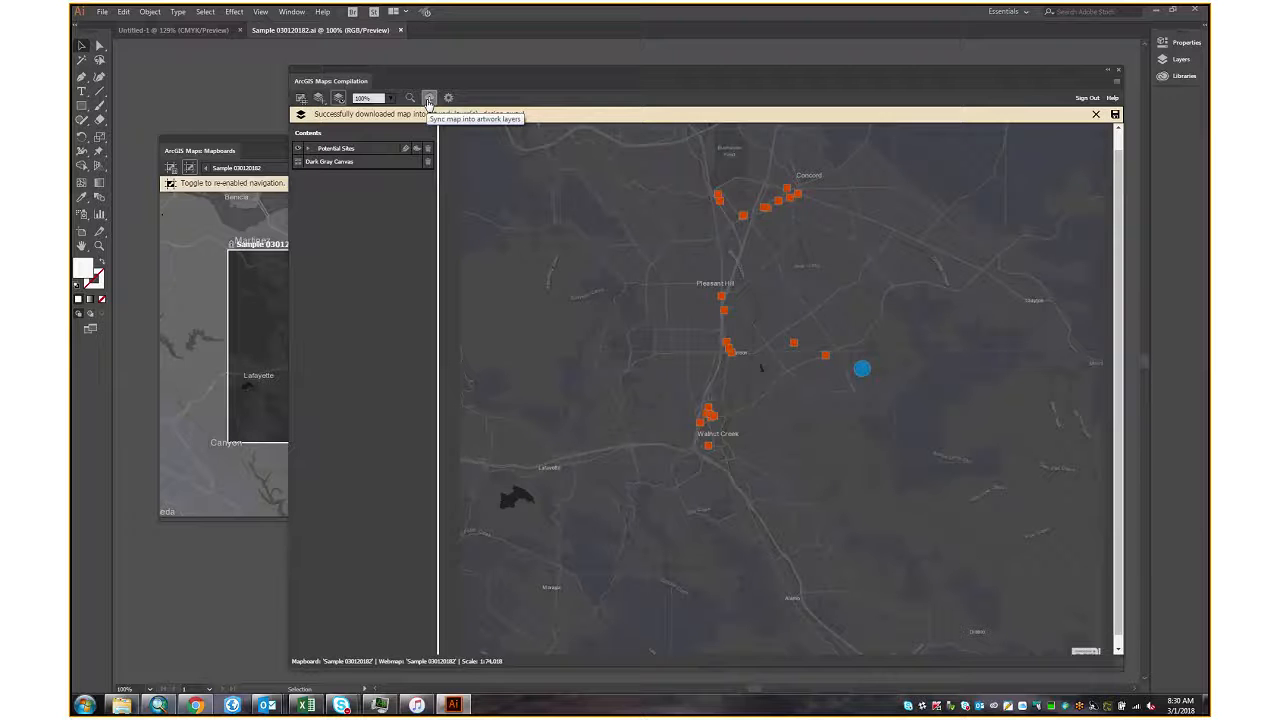
click(429, 103)
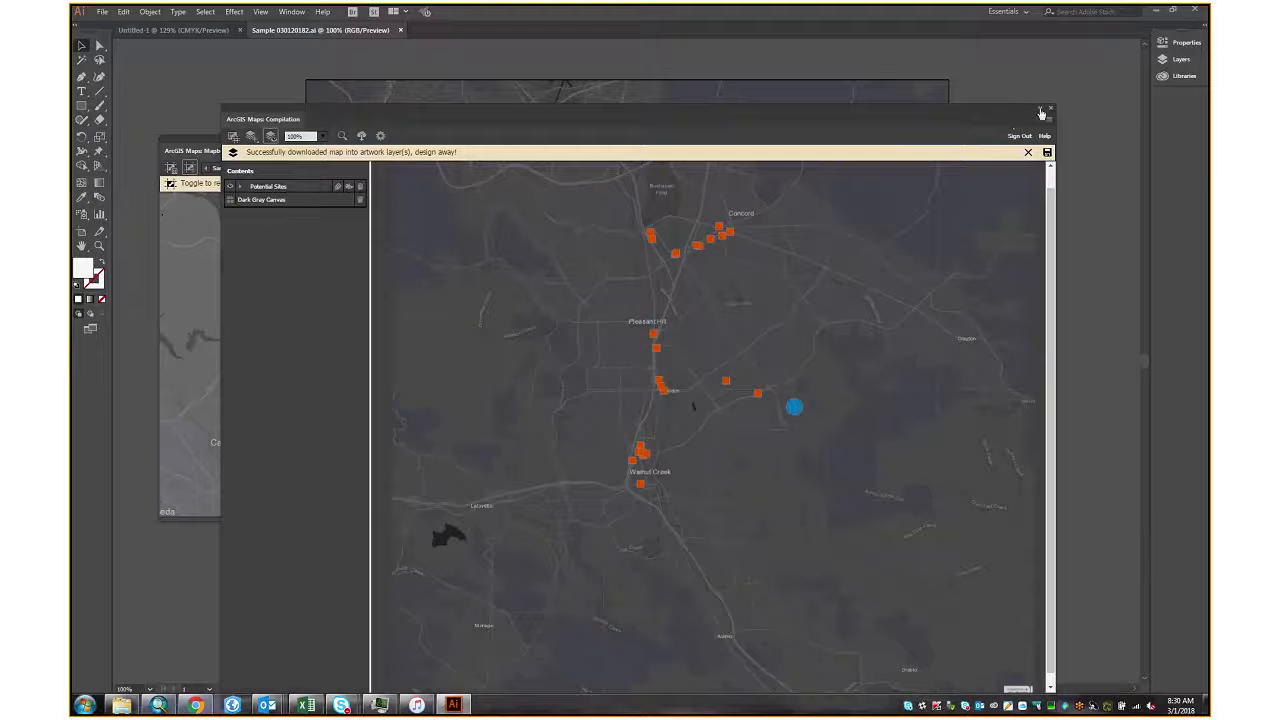
click(1040, 108)
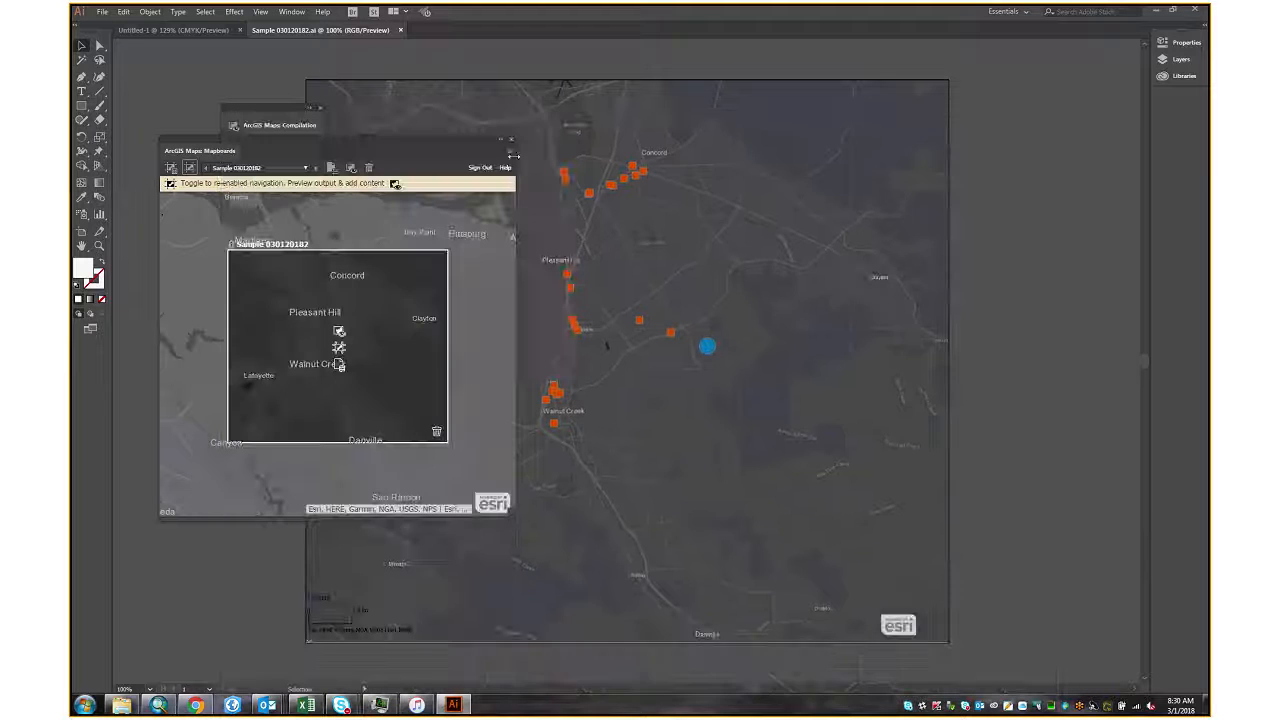
click(500, 142)
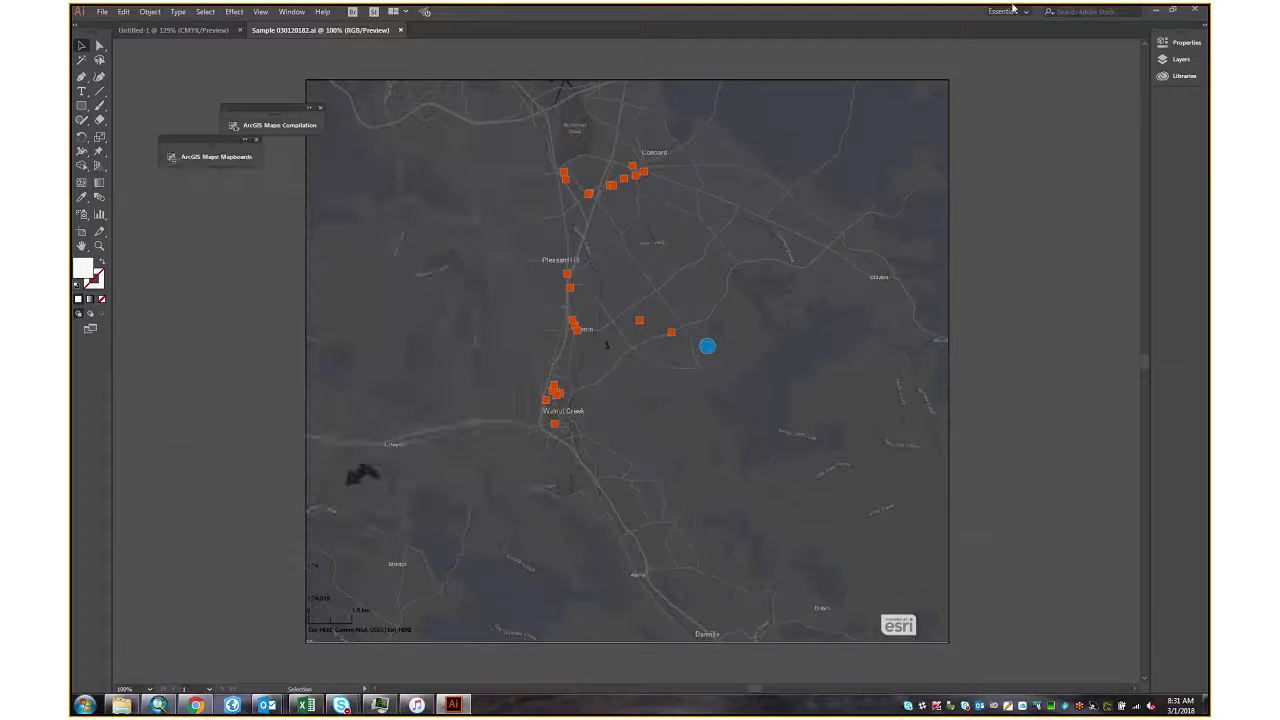
- Hide the esriLogo and Sample 030120182_Copyright layers, toggling ScaleInfo off and back on, and collapse the layer list
click(1163, 59)
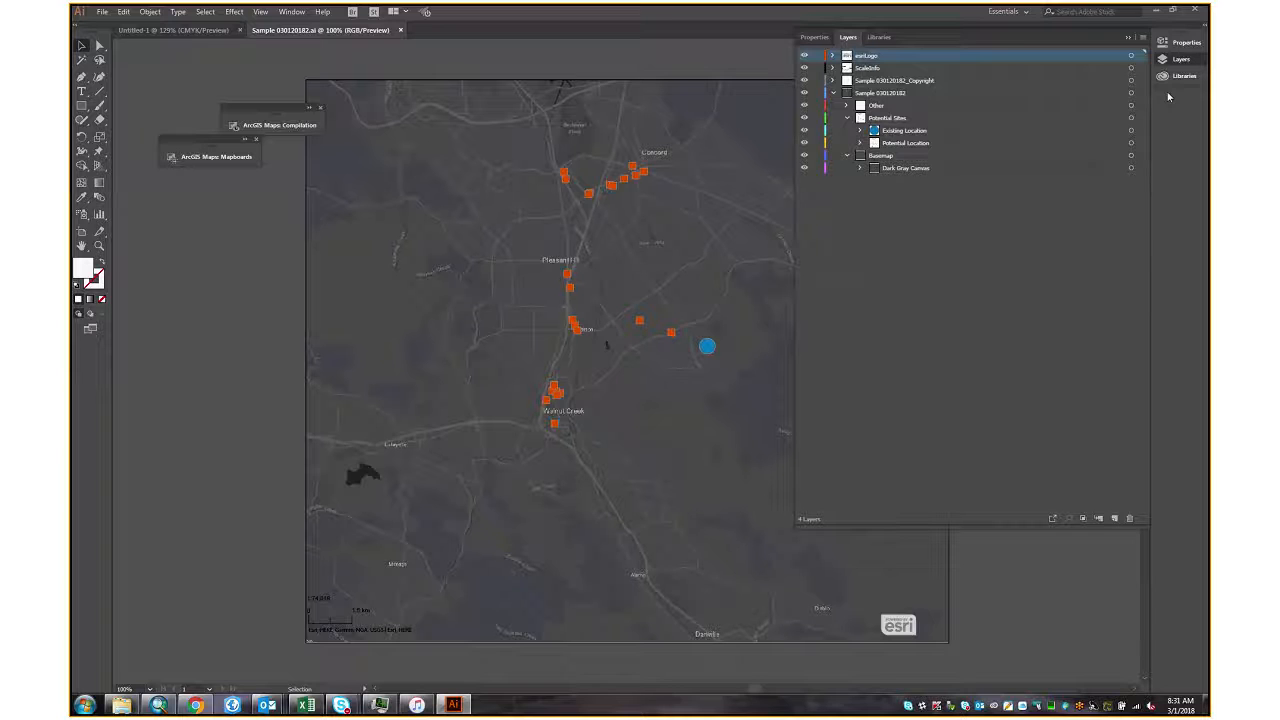
click(804, 56)
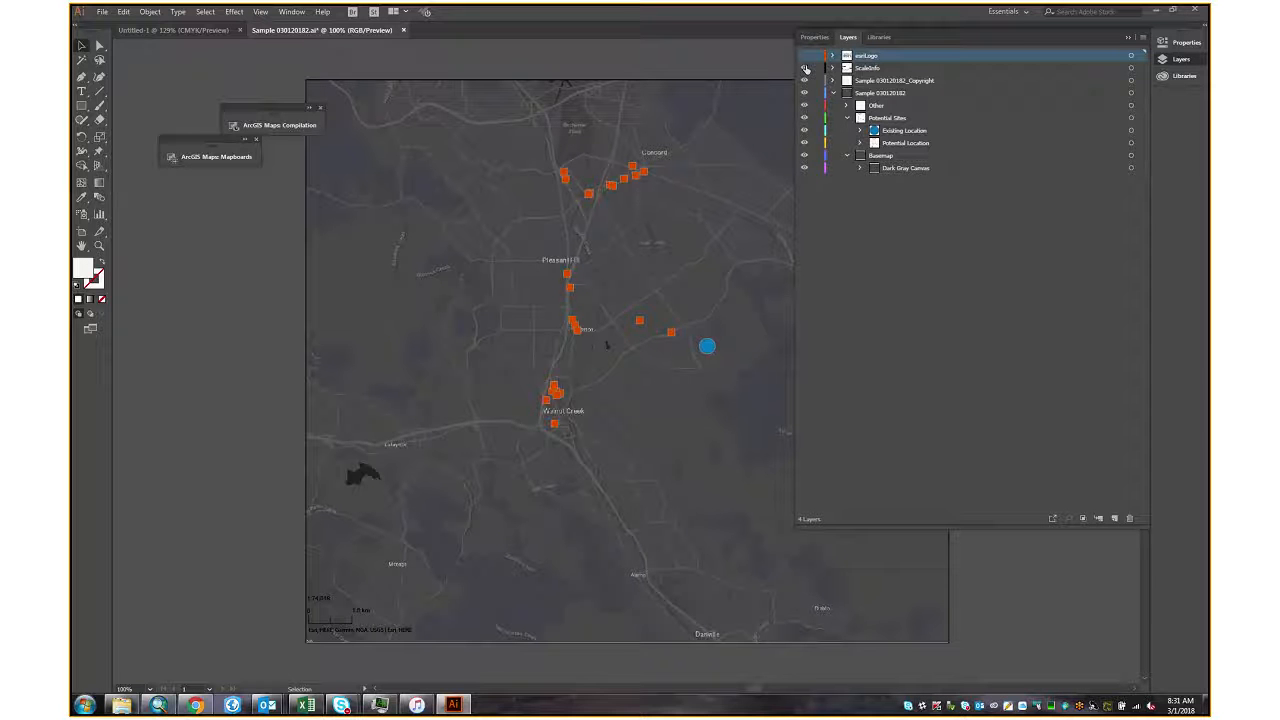
click(806, 68)
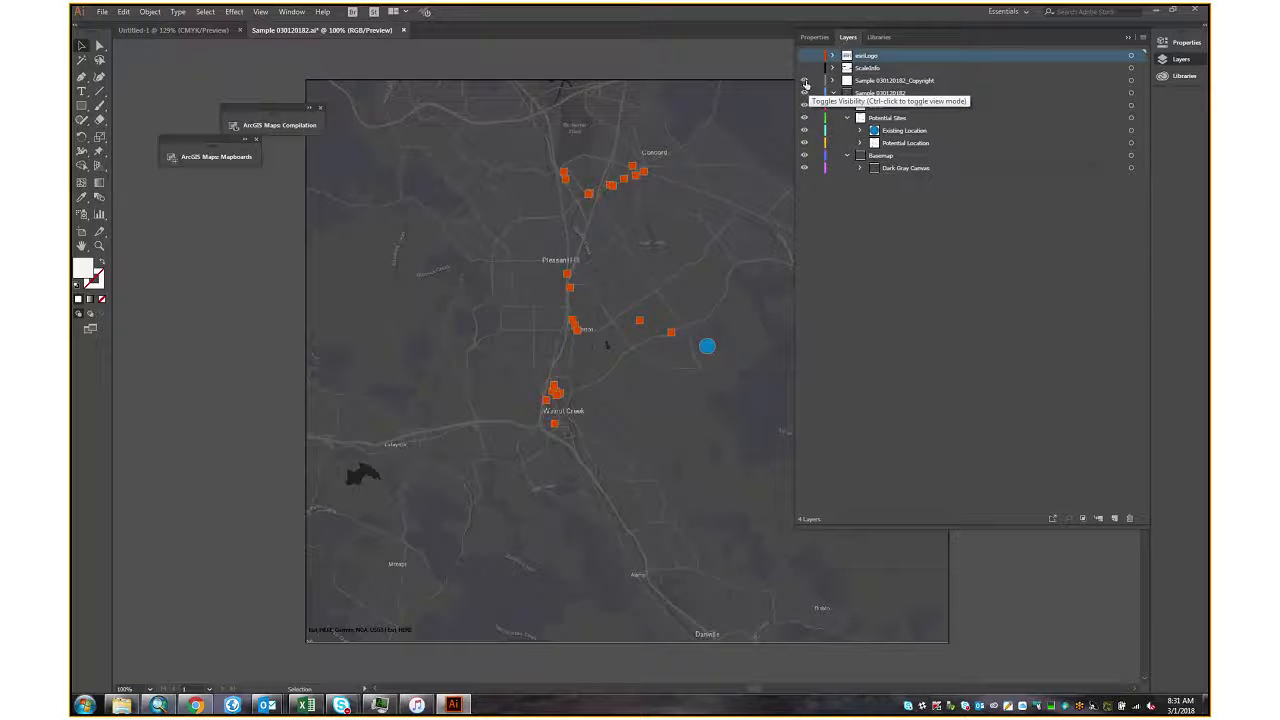
click(806, 82)
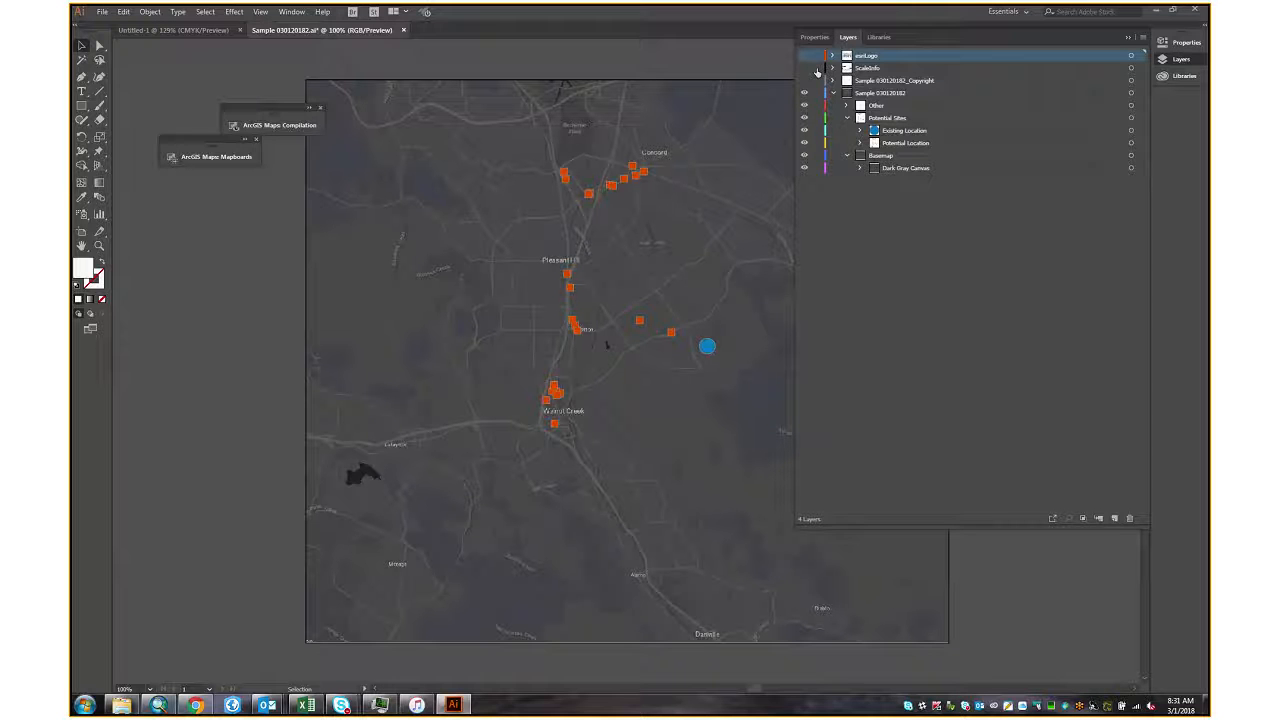
click(806, 68)
click(1128, 37)
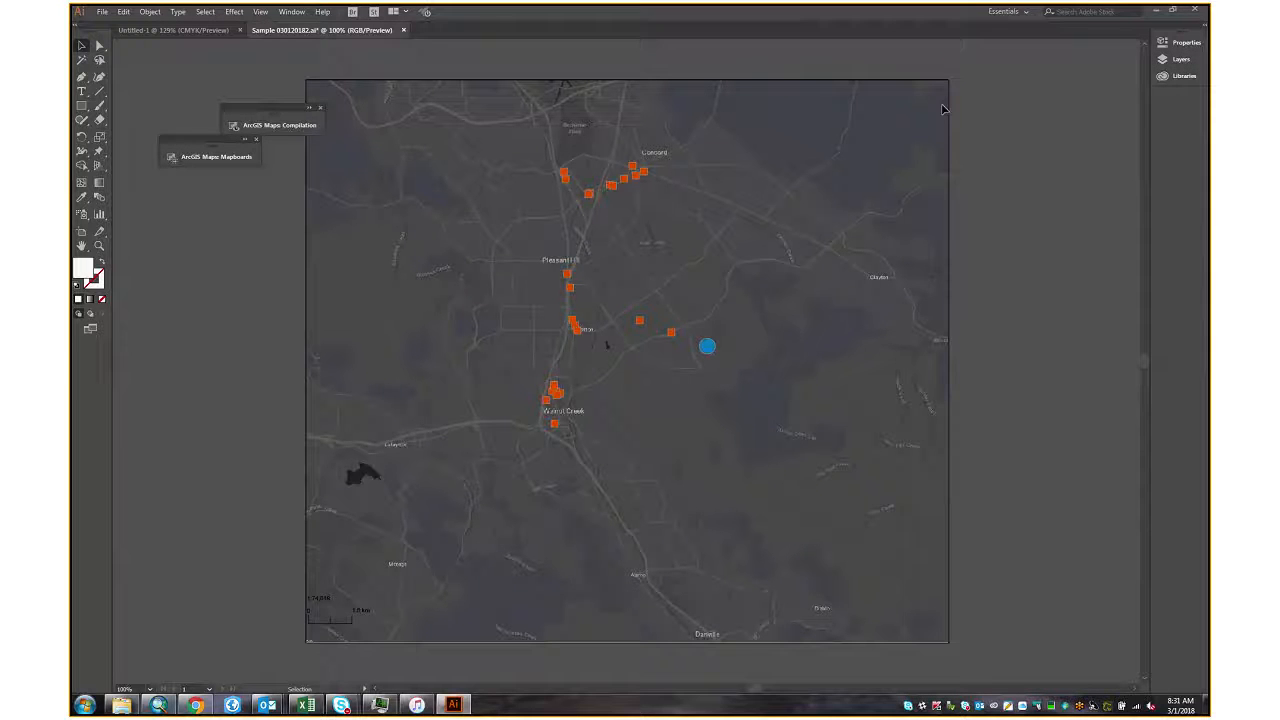